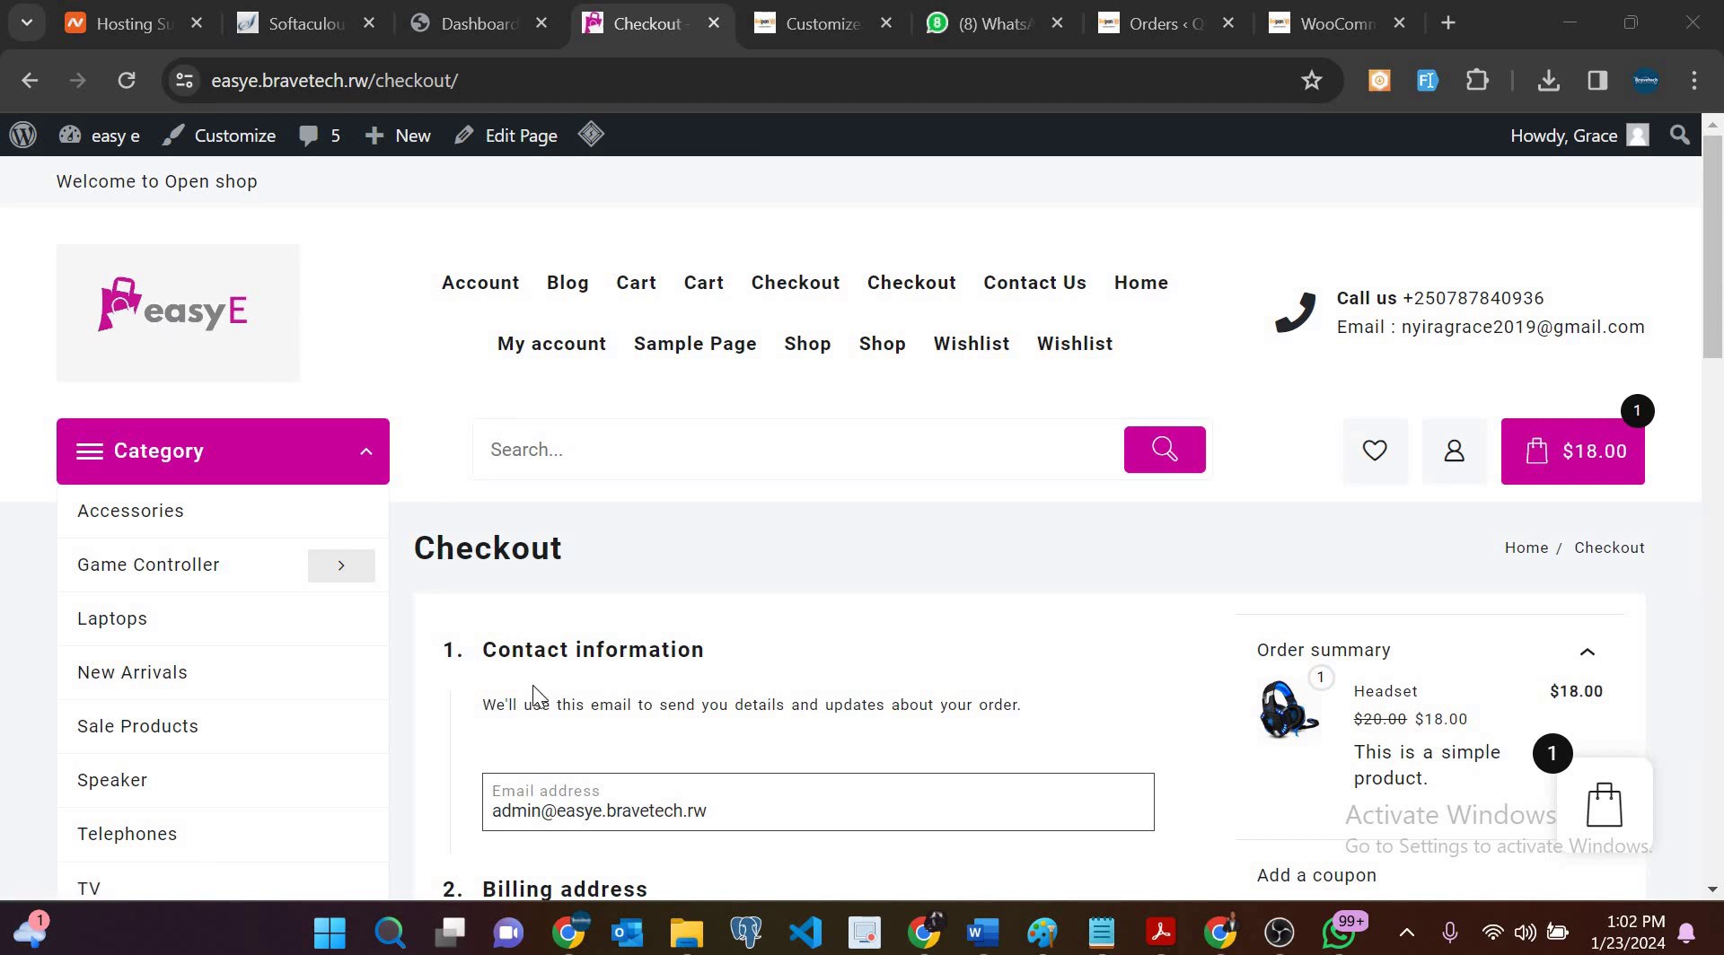
Step: Look over the checkout page, then return to the shop's home page
scroll(532, 686, "down", 10)
scroll(532, 686, "down", 5)
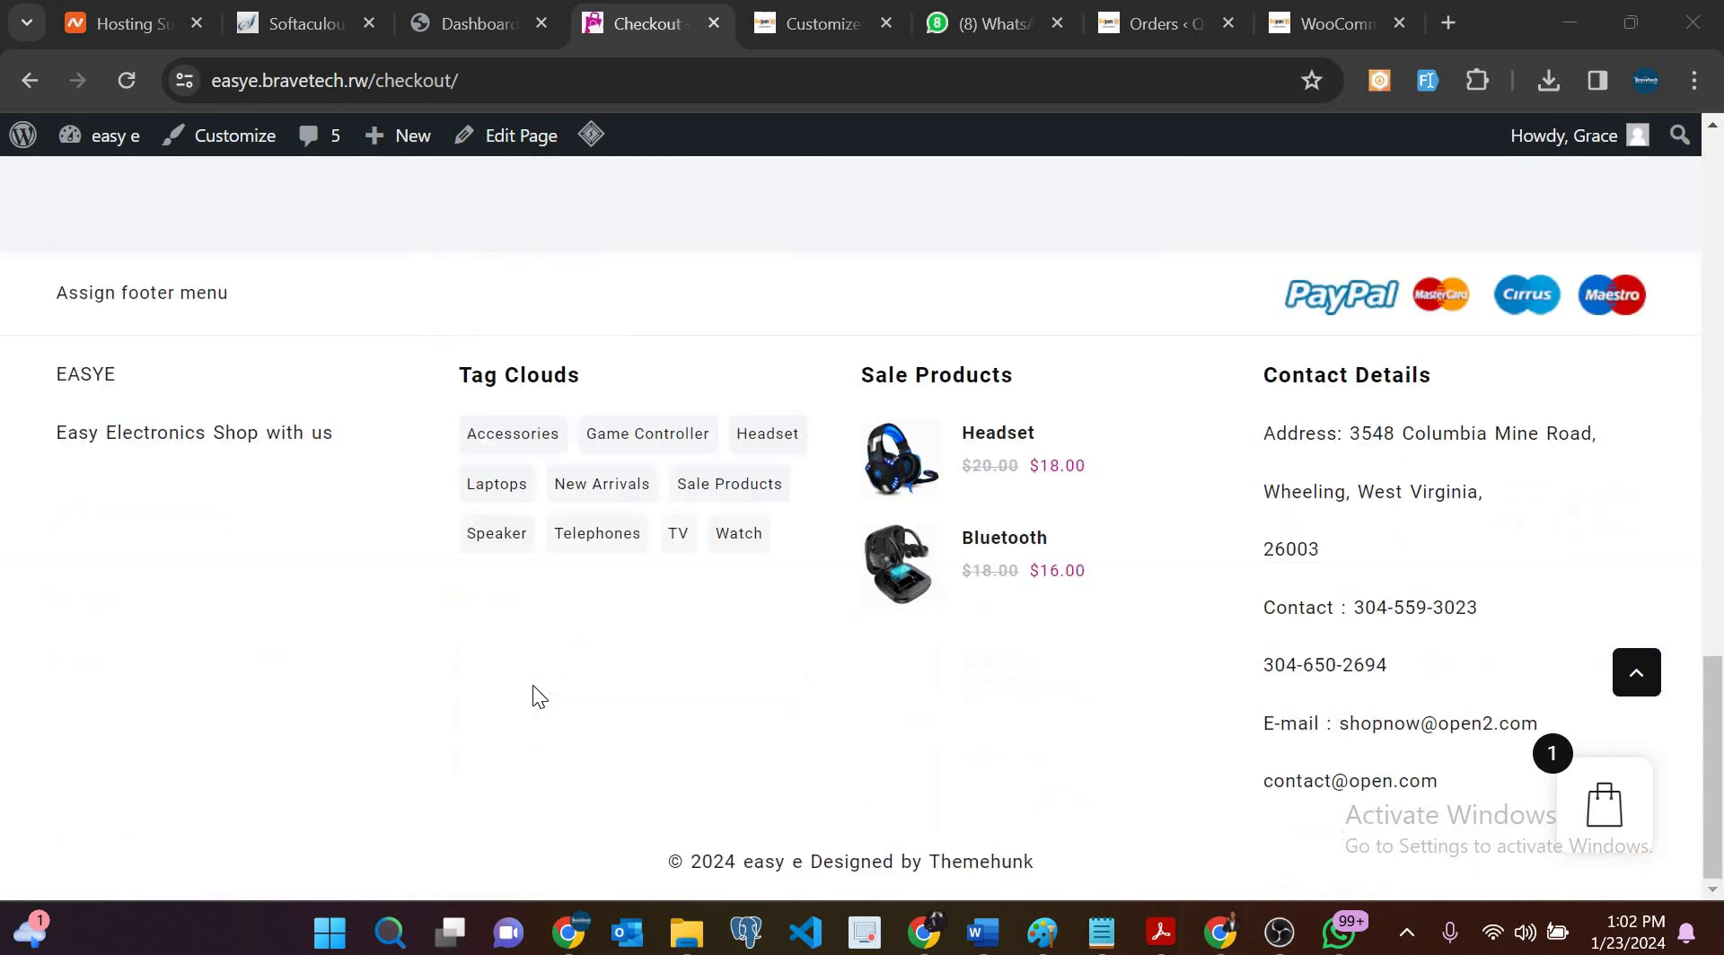
scroll(531, 686, "up", 15)
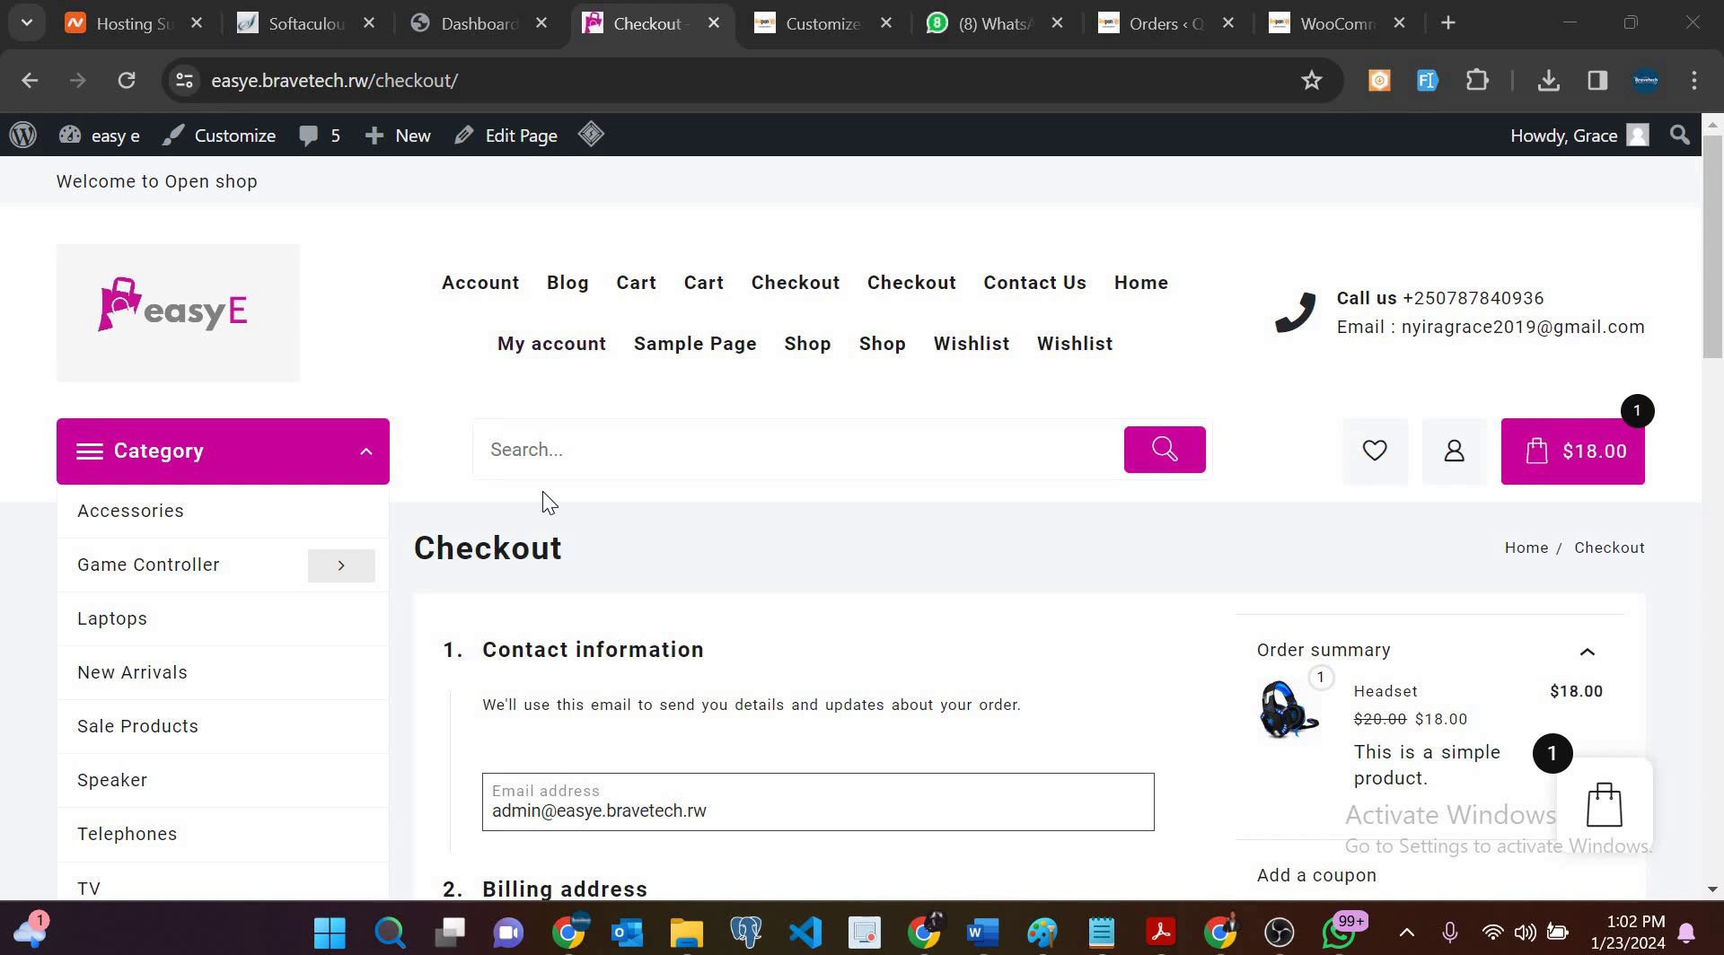
scroll(254, 261, "down", 1)
scroll(254, 261, "up", 1)
left_click(169, 308)
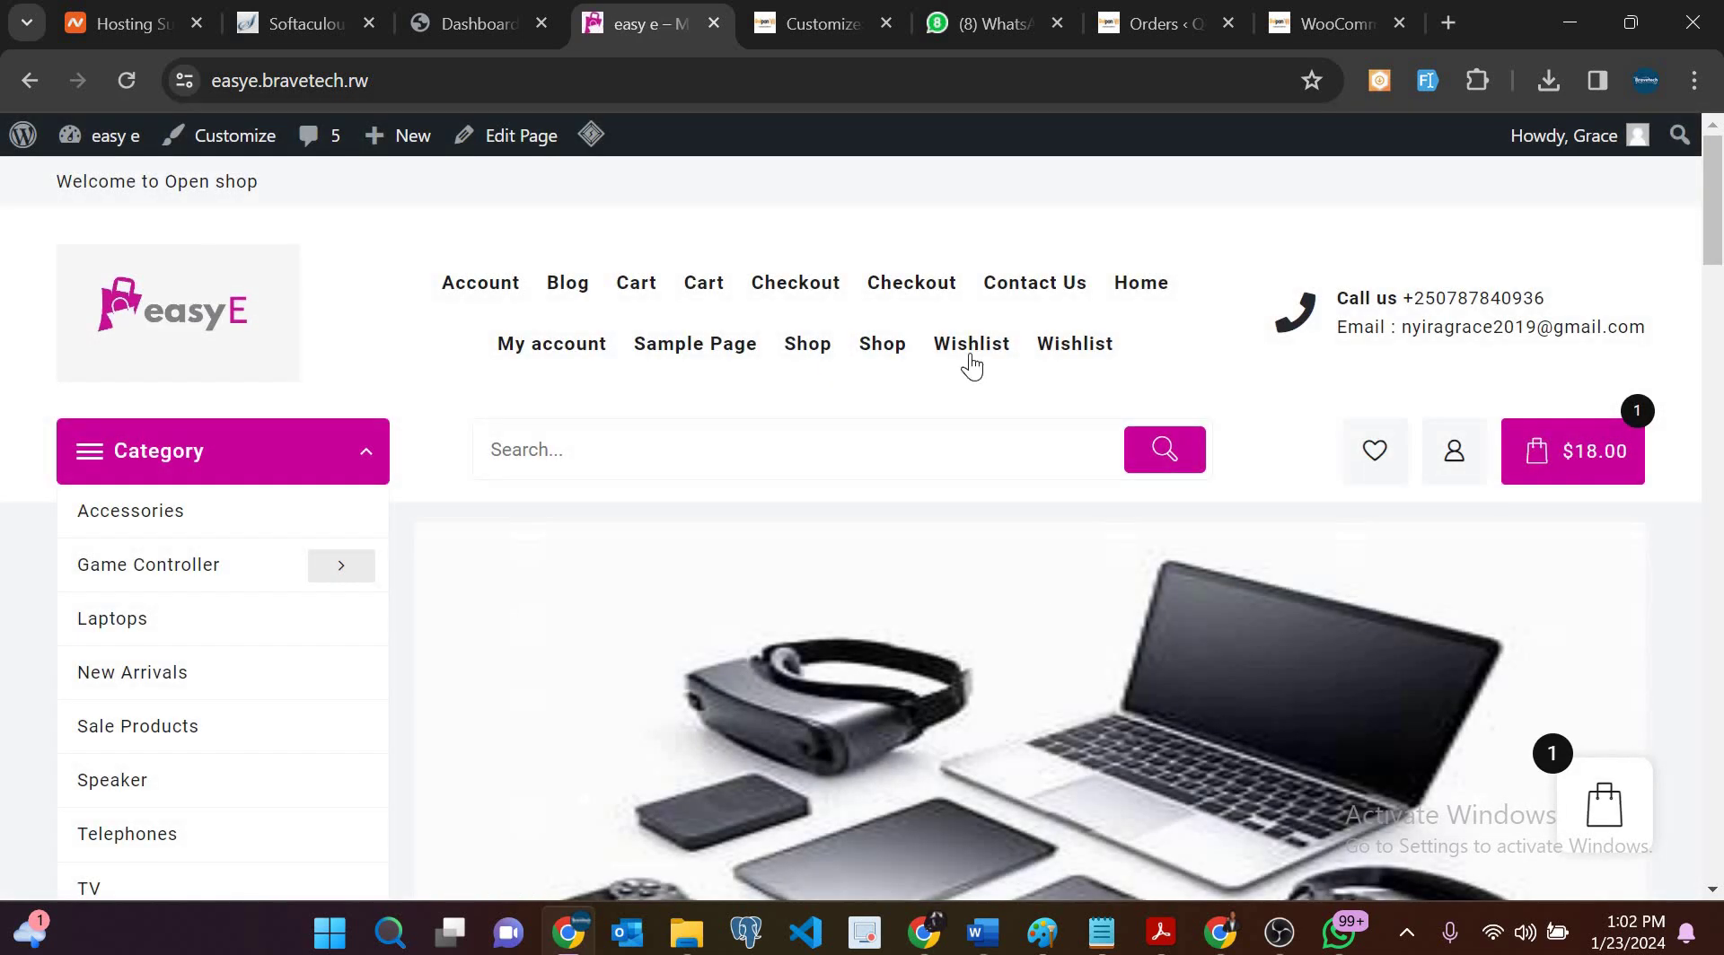
Step: Look through the home page's featured products, product sliders and footer
scroll(992, 709, "down", 15)
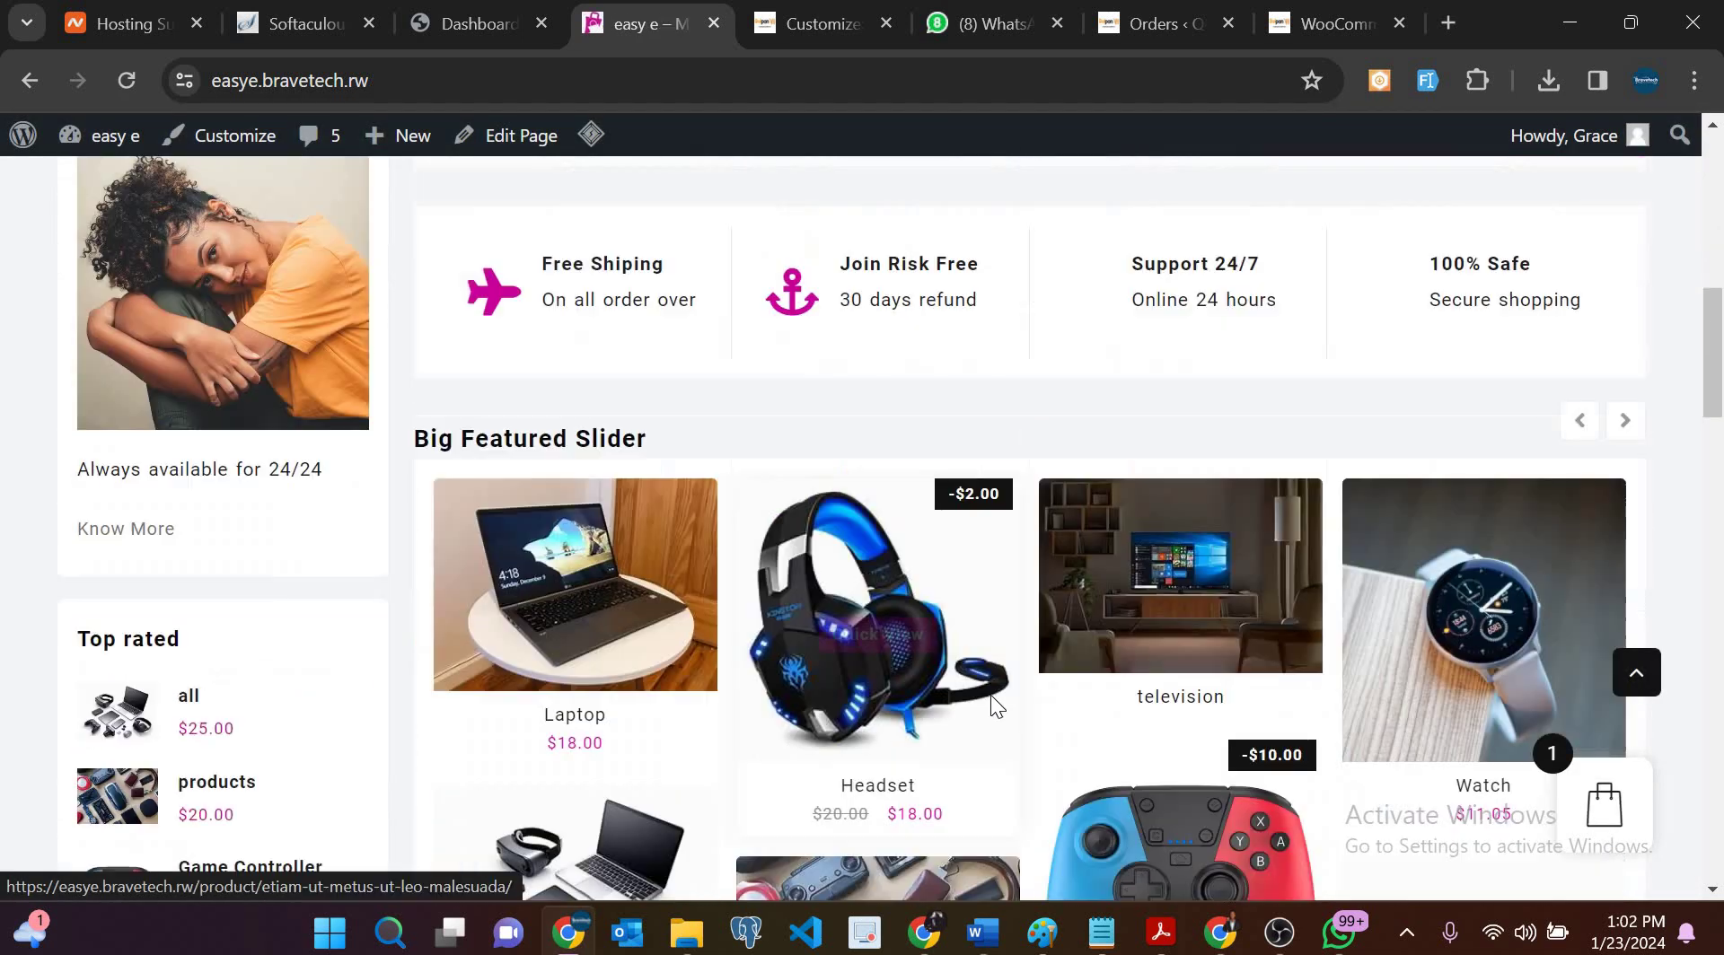
scroll(989, 705, "up", 7)
scroll(992, 707, "up", 3)
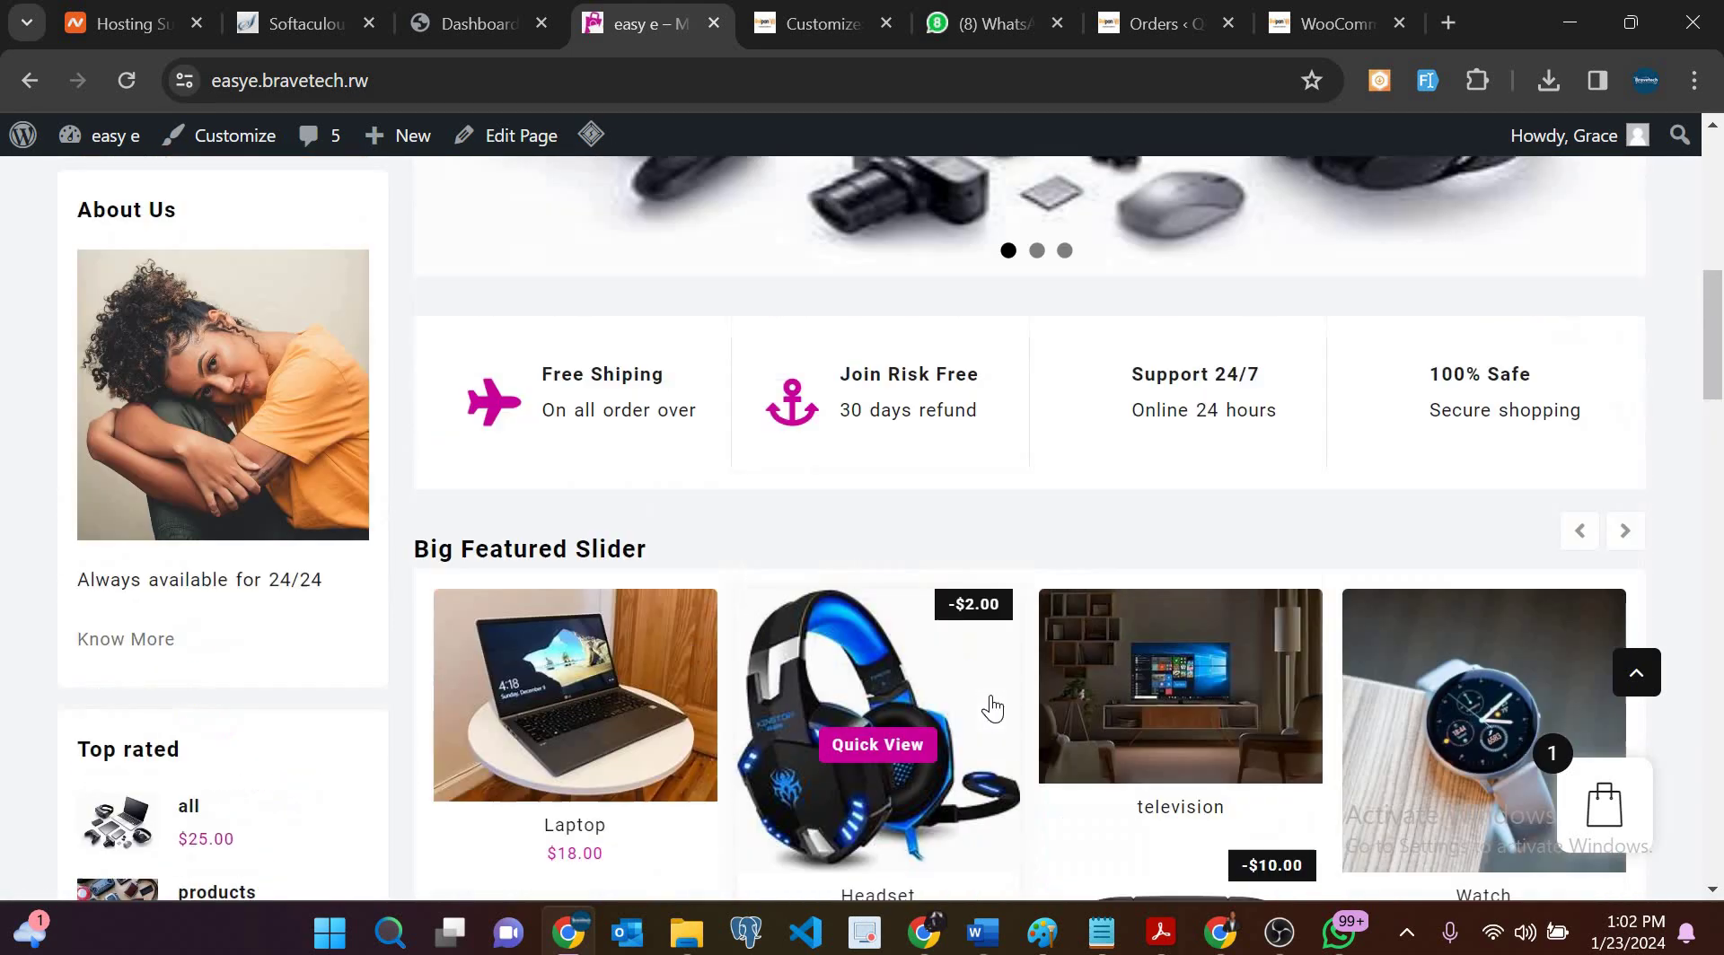
scroll(992, 710, "down", 20)
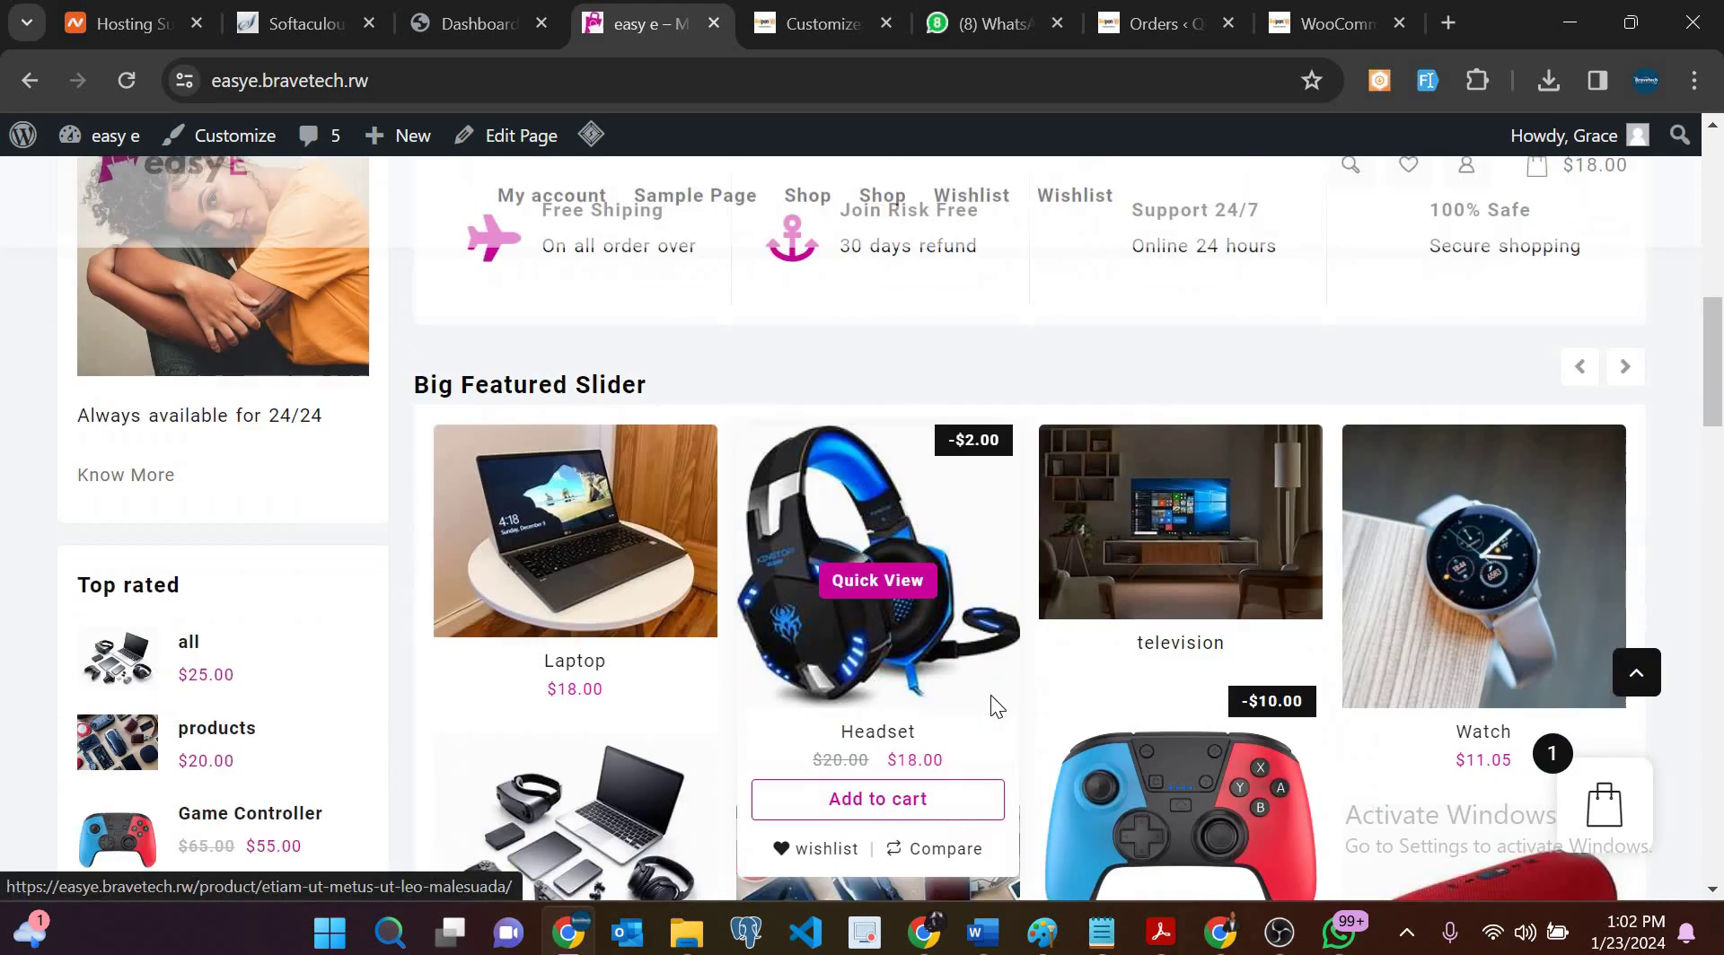
scroll(990, 697, "down", 10)
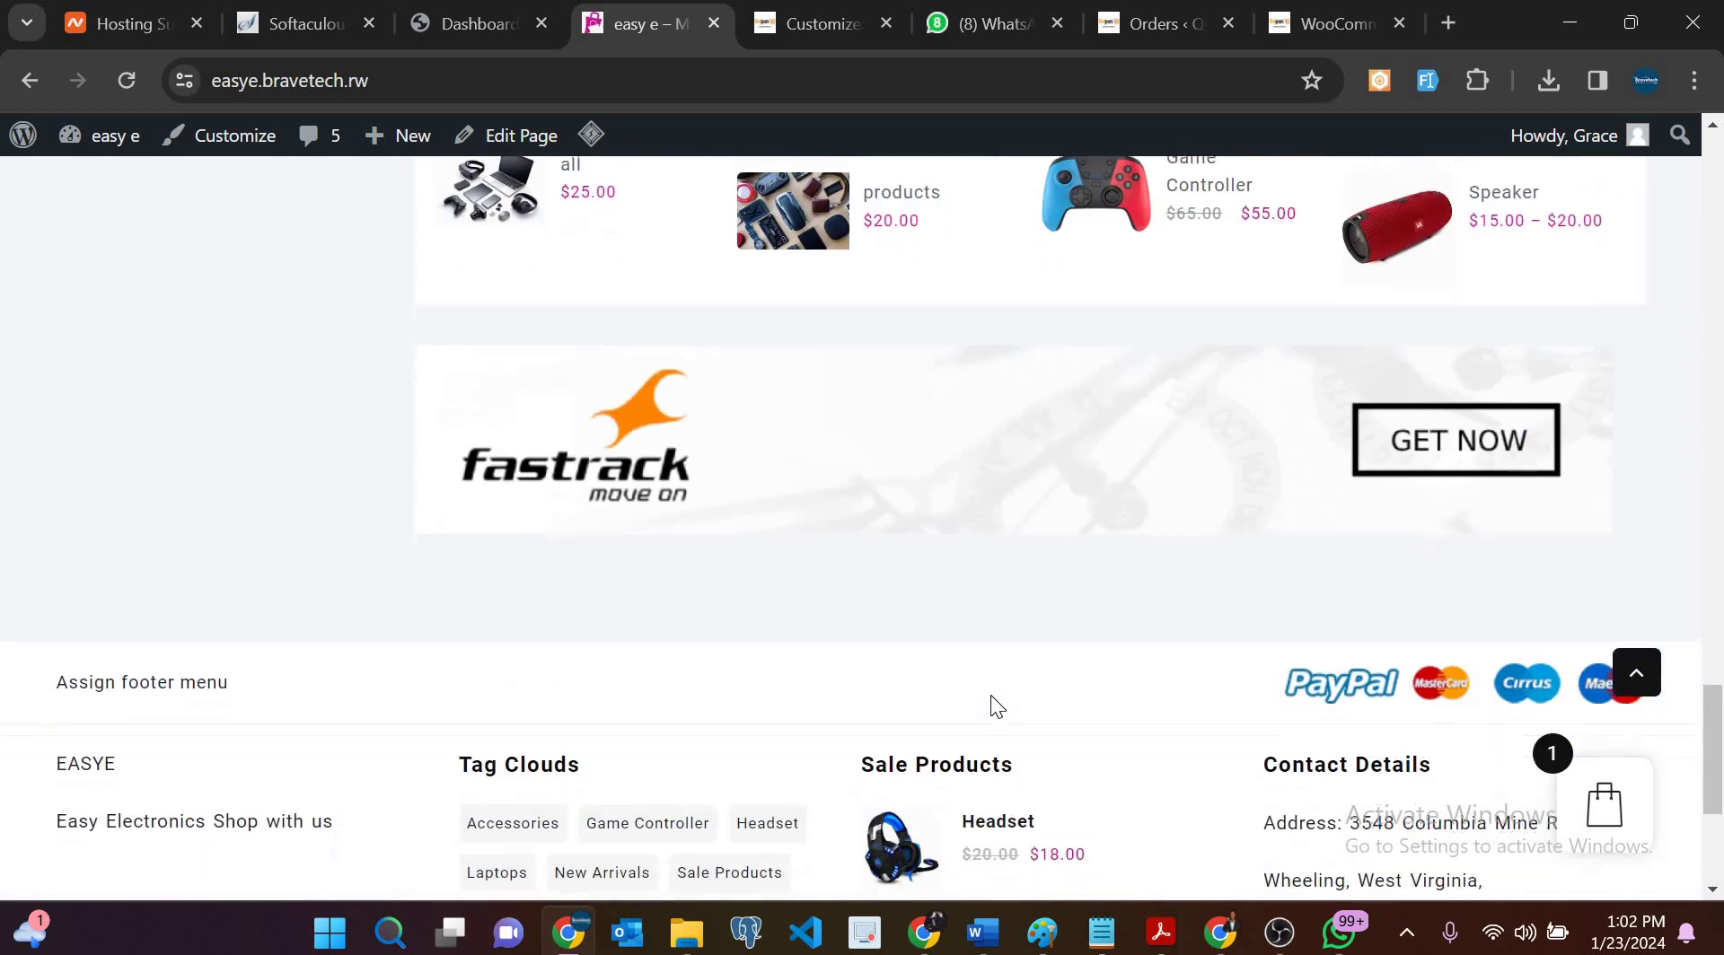
scroll(990, 697, "up", 10)
scroll(993, 707, "up", 6)
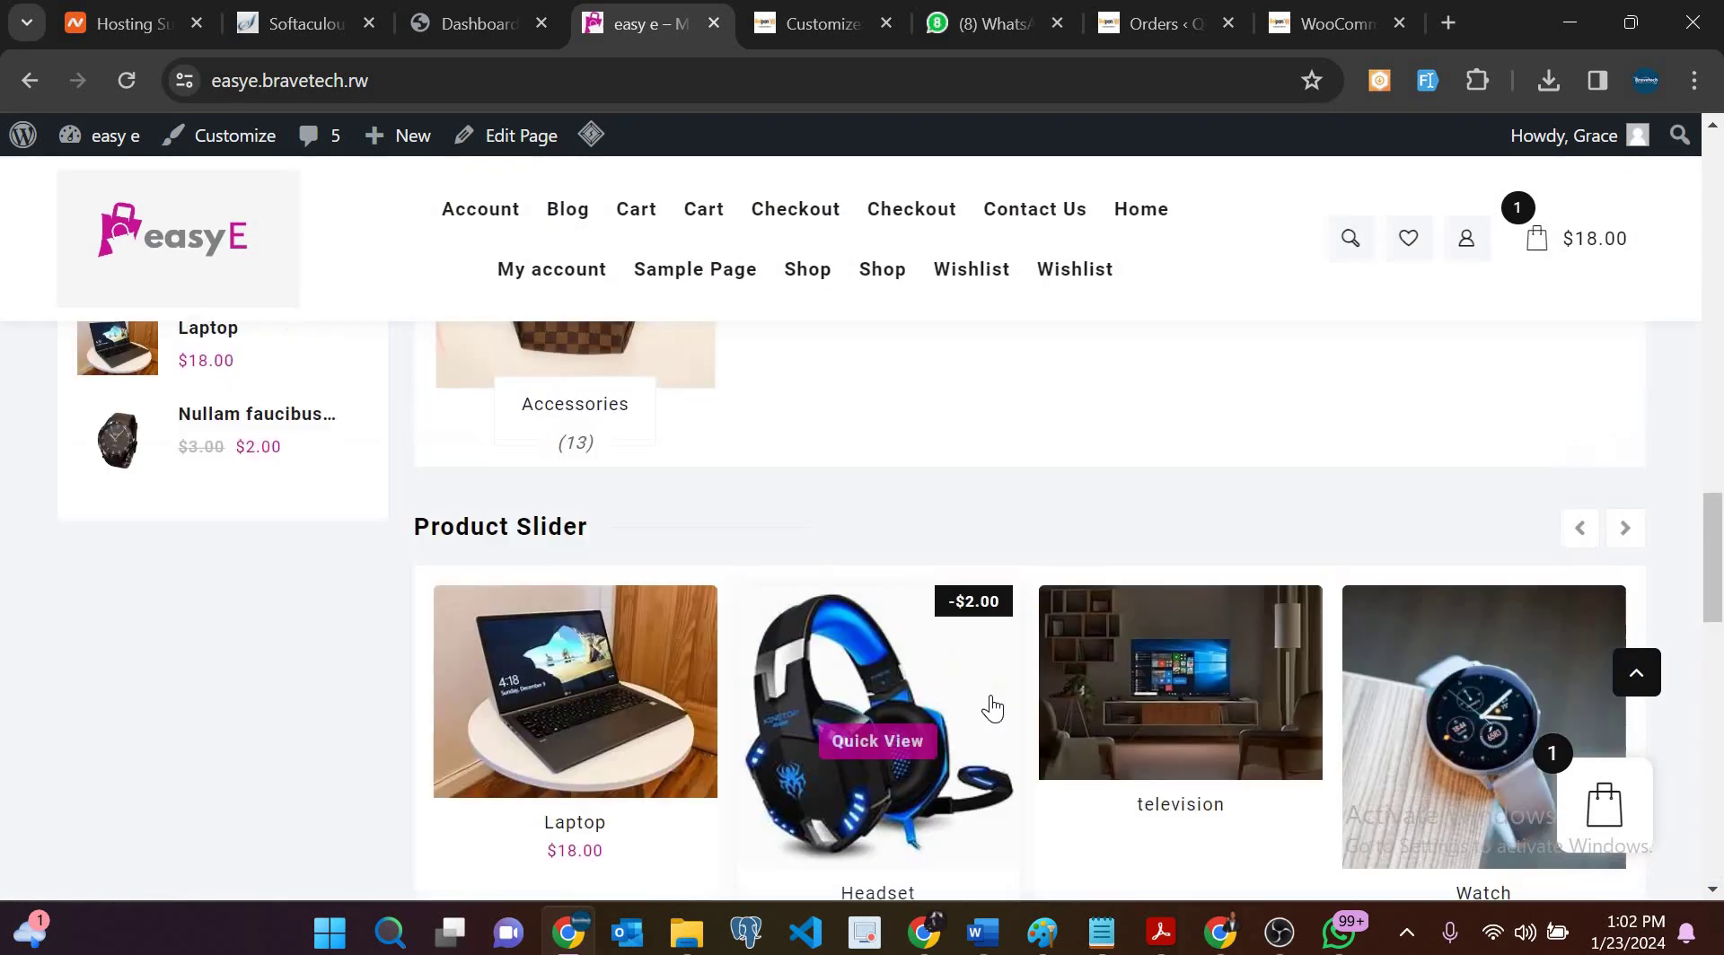
scroll(993, 706, "down", 3)
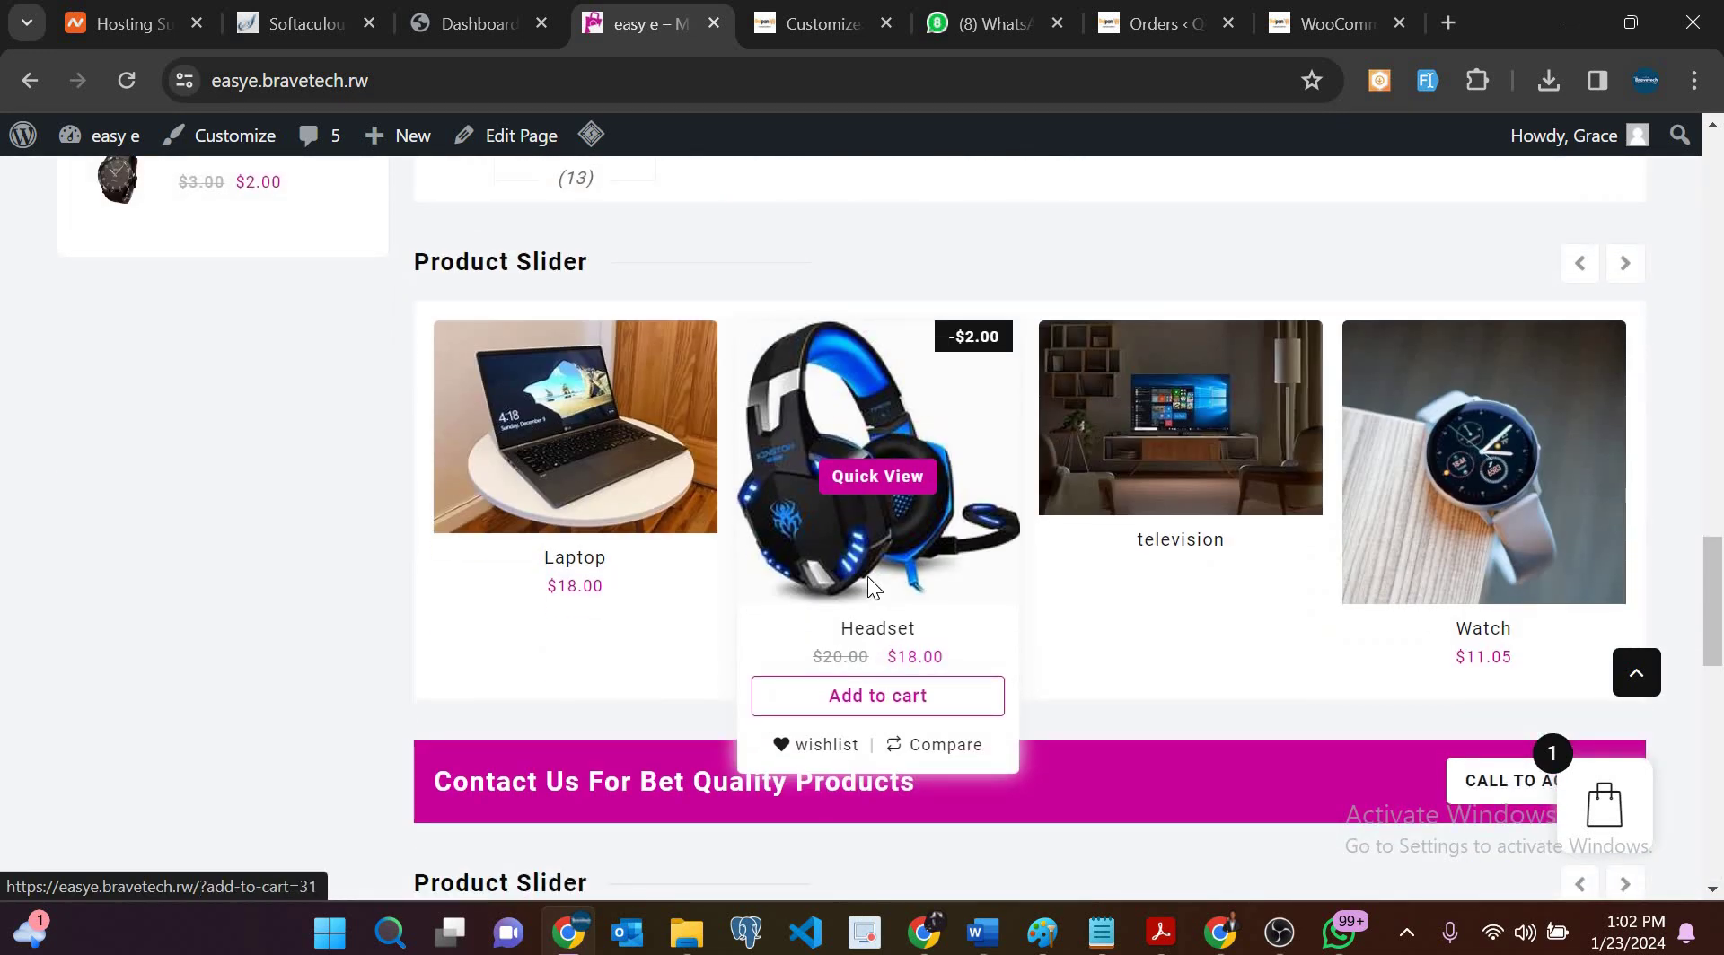
scroll(867, 577, "down", 2)
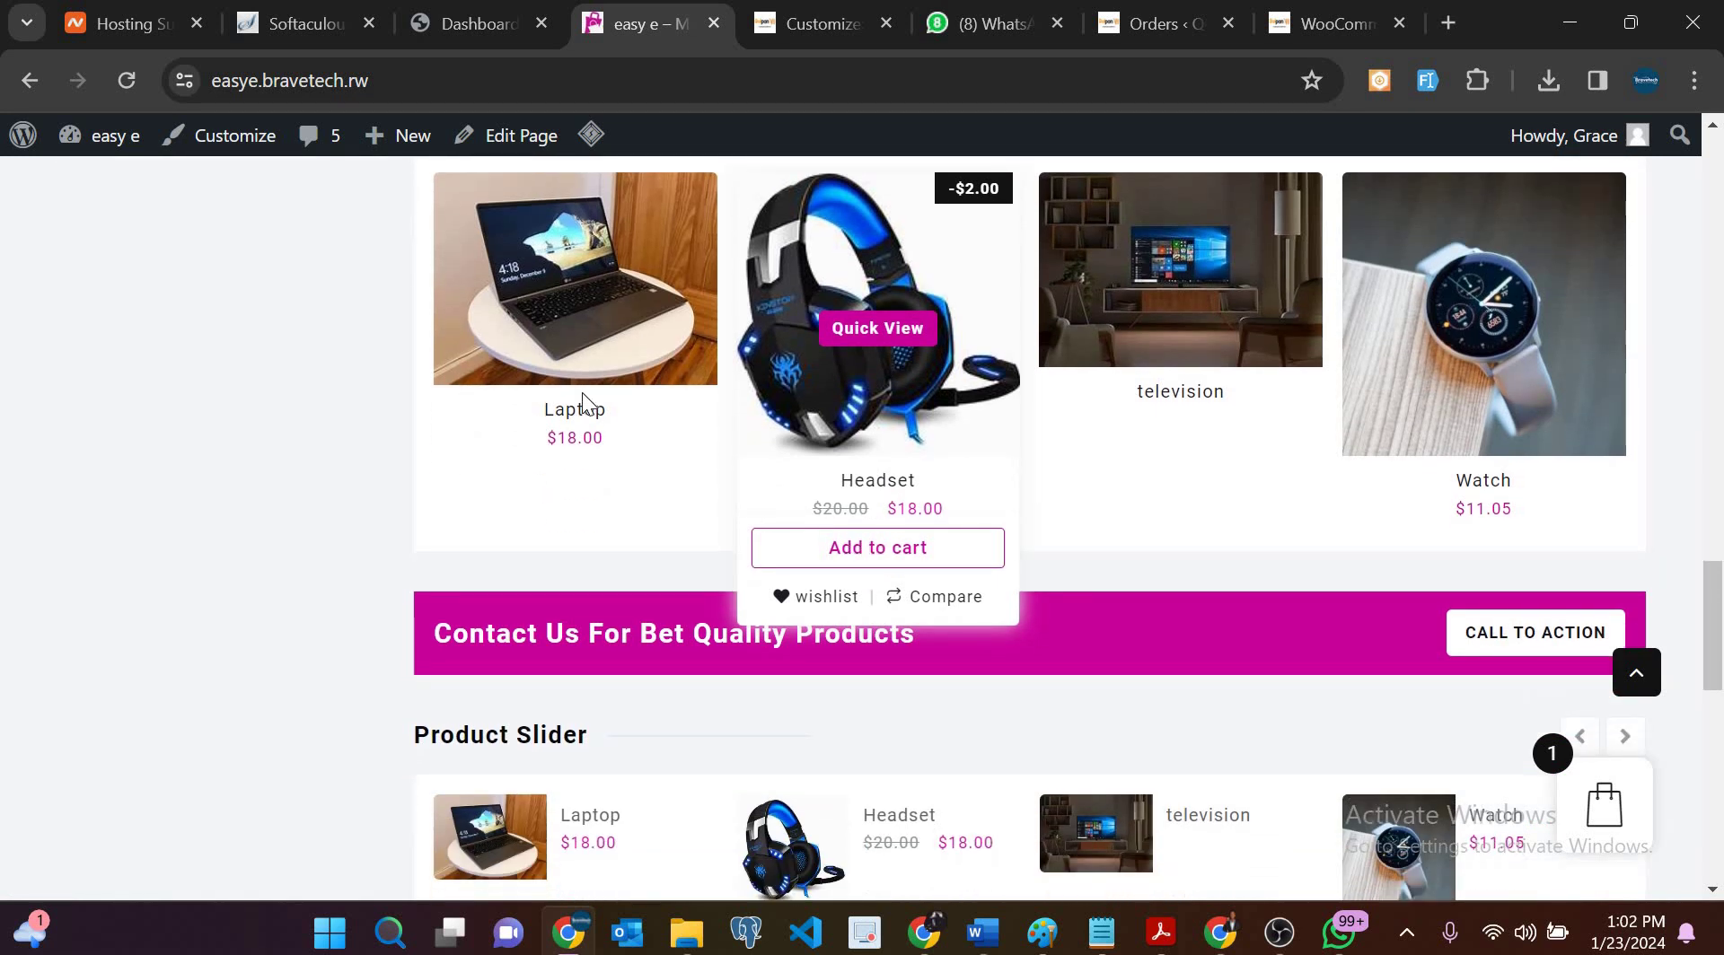
Step: Add the Laptop from the Product Slider to the cart and proceed to checkout
mouse_move(541, 428)
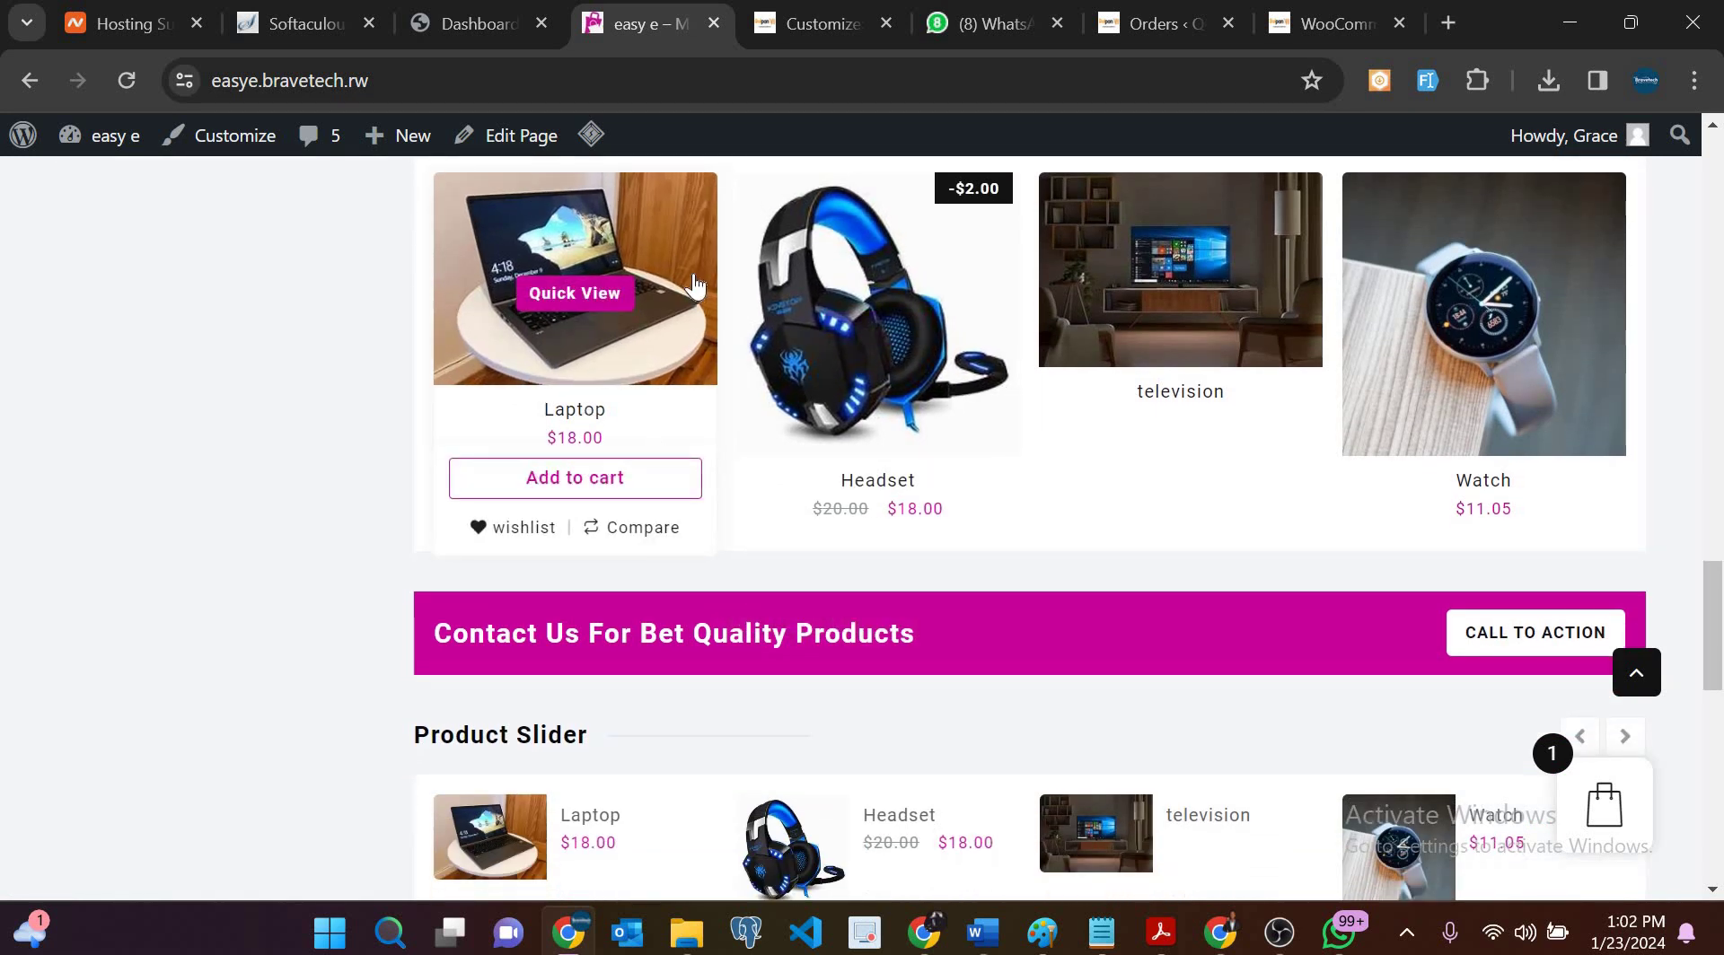
scroll(693, 278, "up", 3)
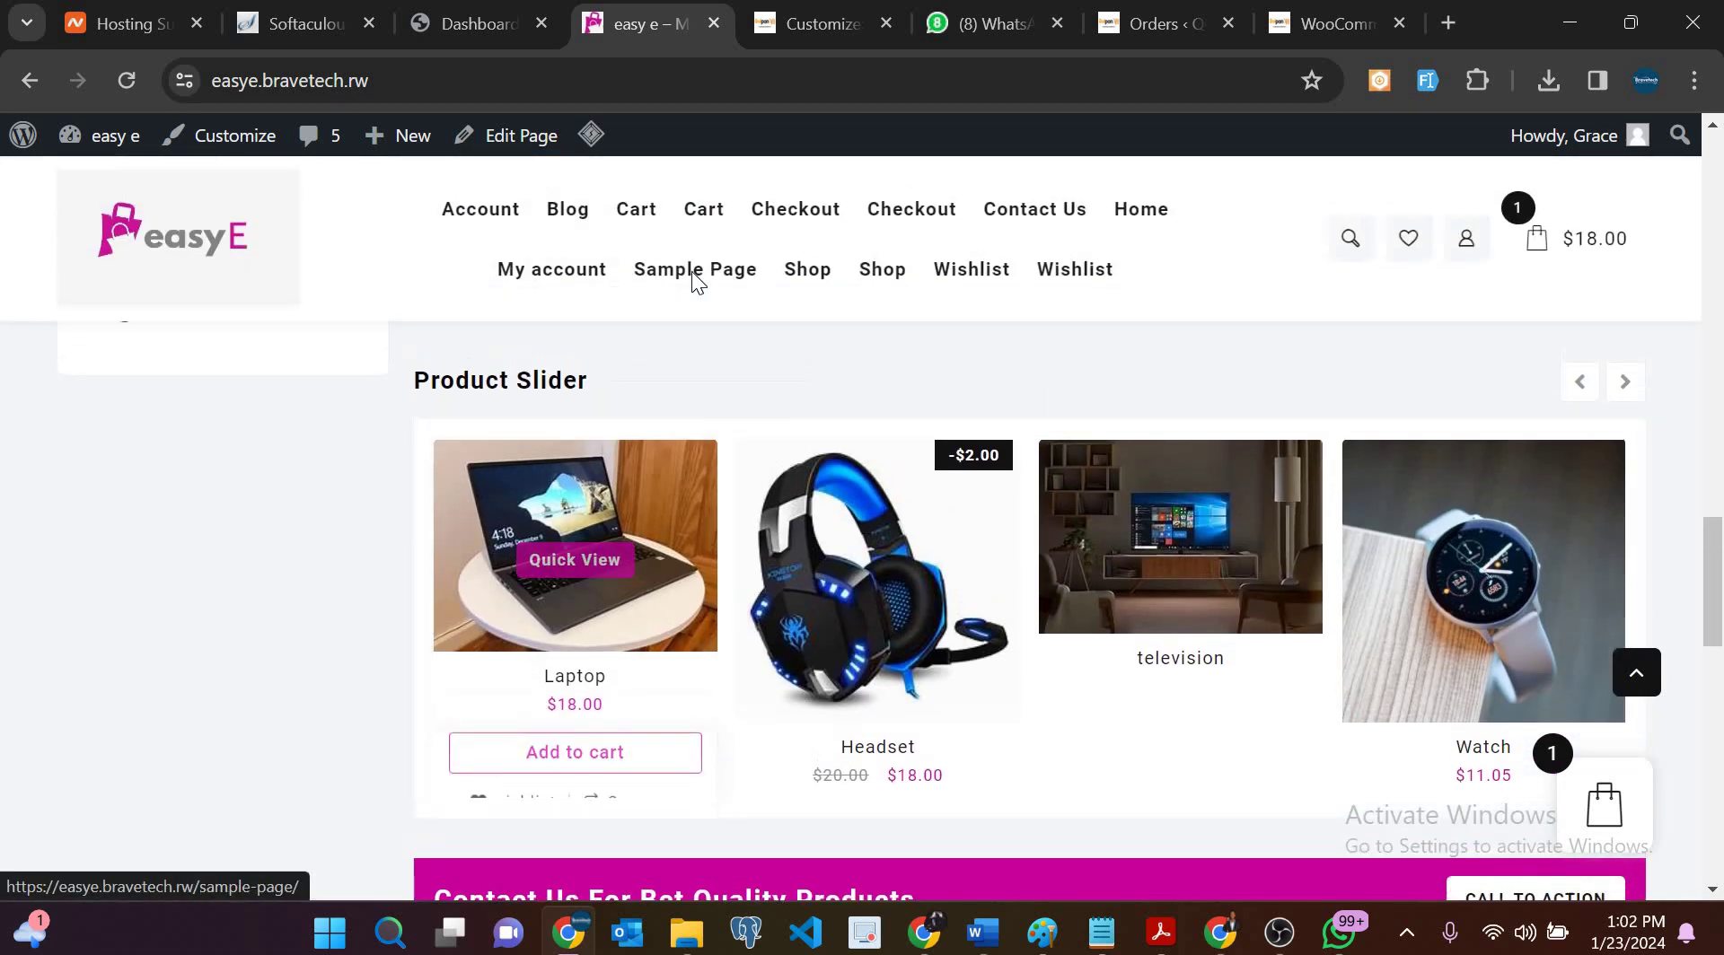
scroll(595, 390, "down", 3)
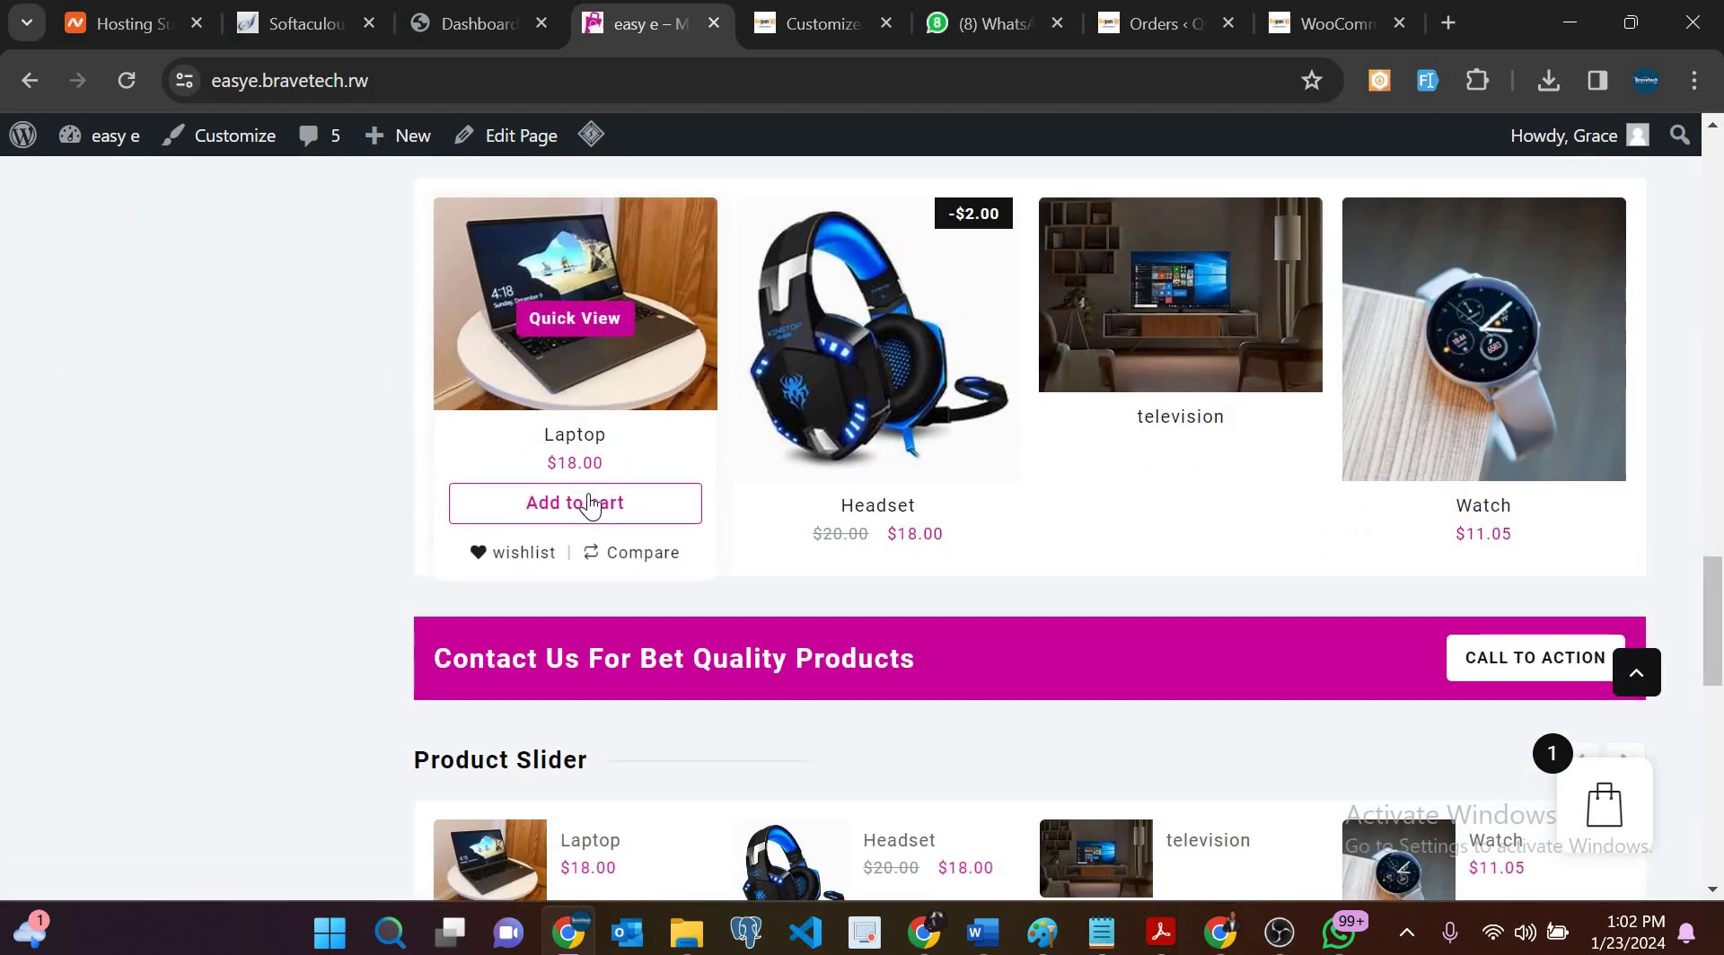
left_click(589, 505)
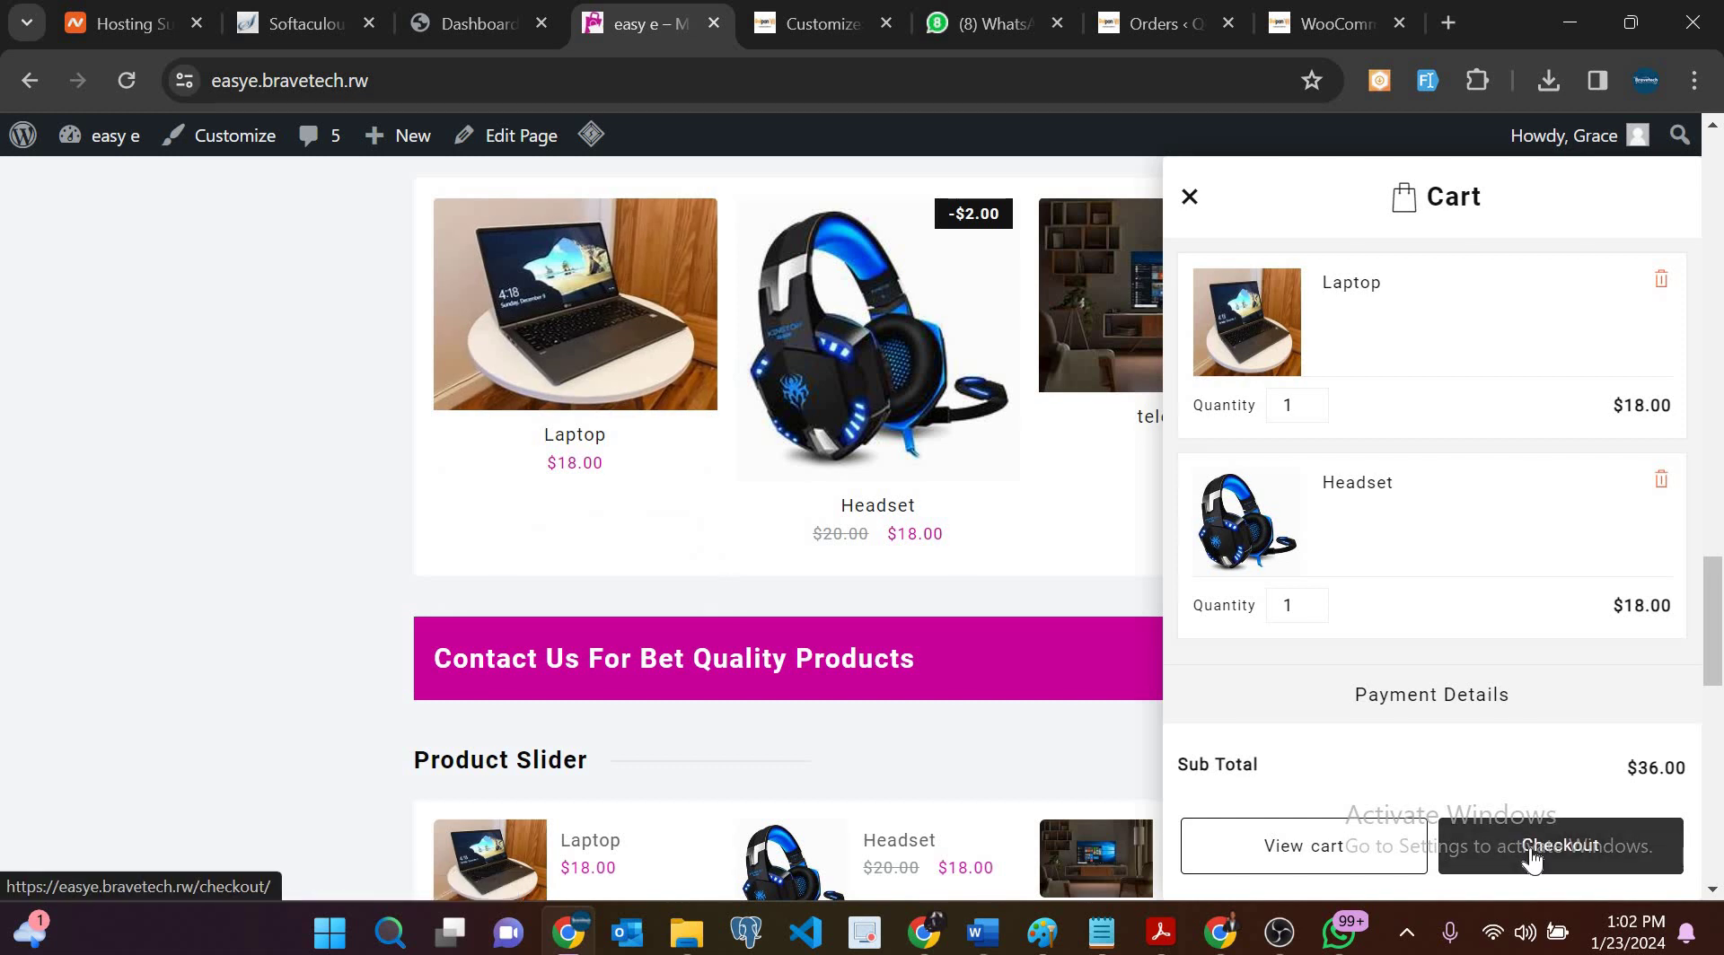
left_click(1534, 858)
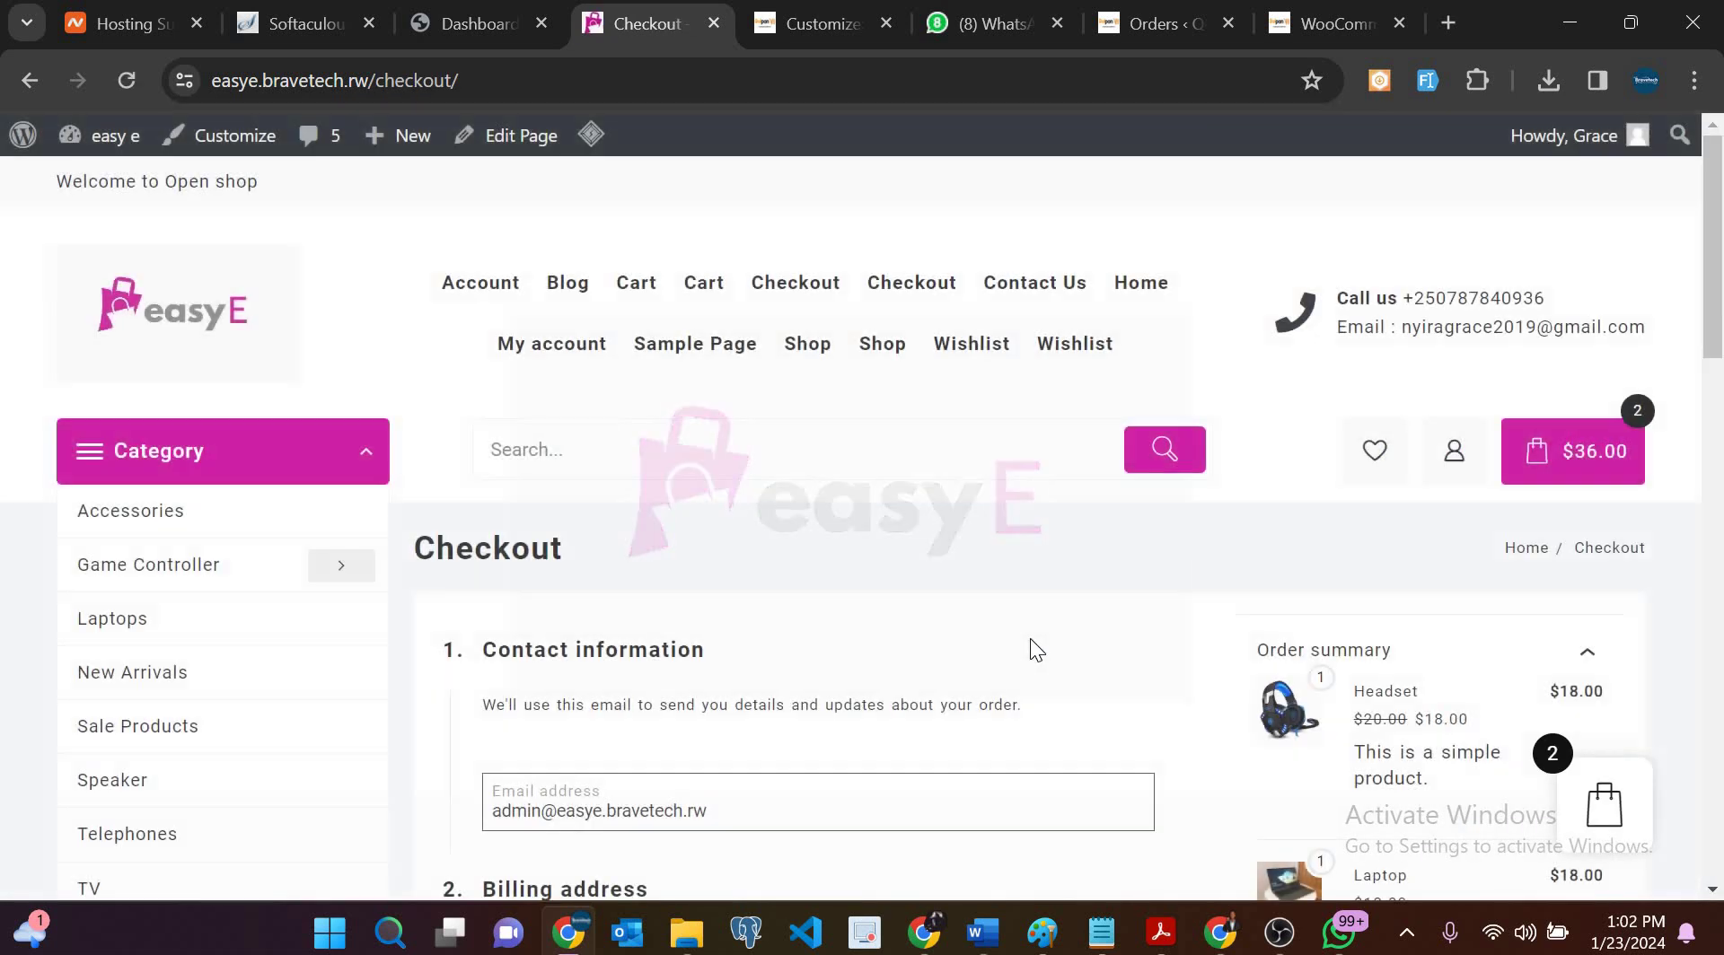
Step: Examine the billing address and payment options sections of the checkout form
scroll(1031, 638, "down", 20)
scroll(712, 723, "up", 10)
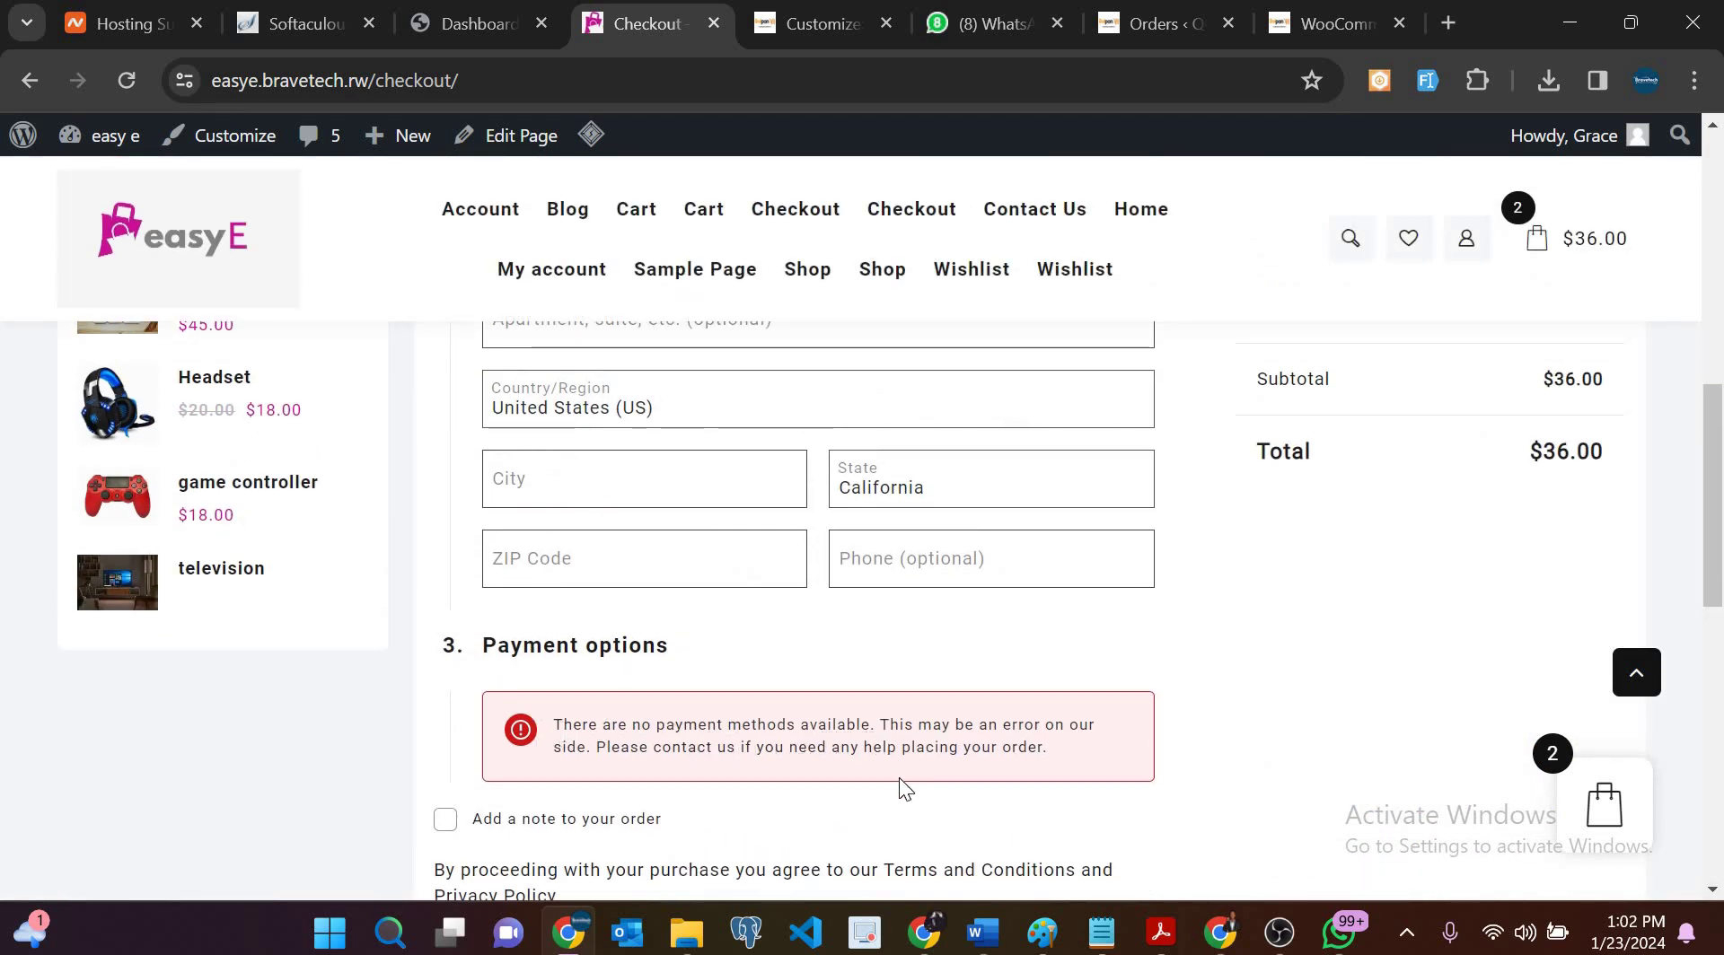
scroll(832, 761, "down", 3)
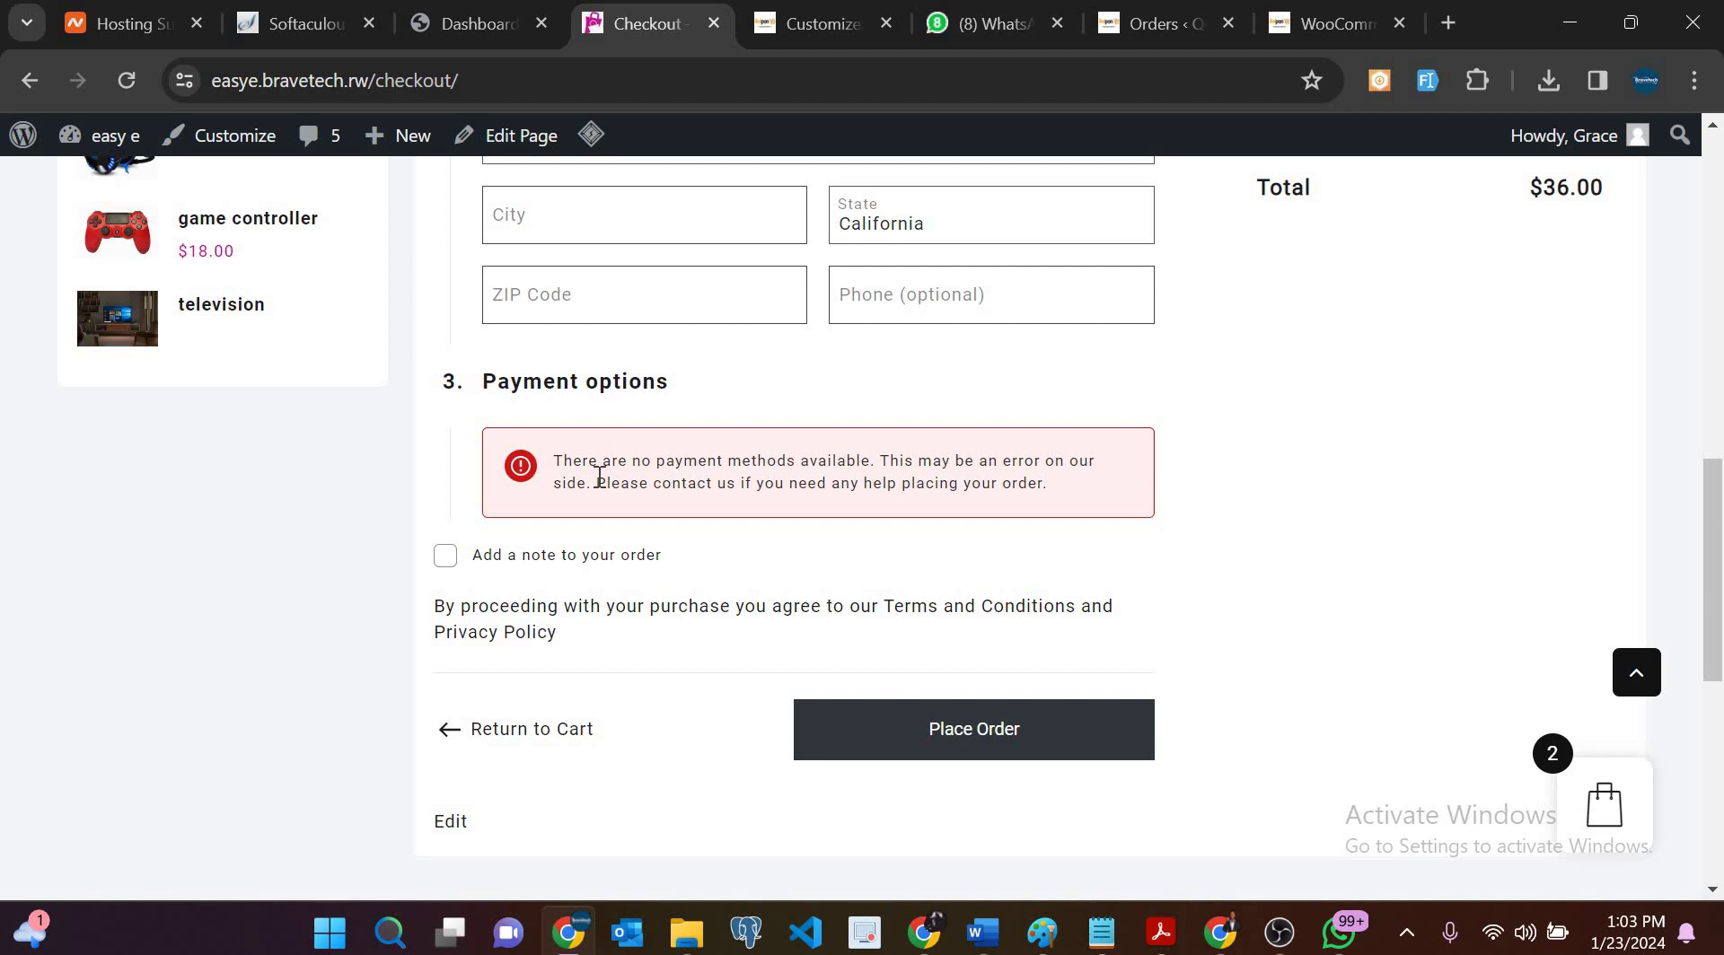
scroll(599, 476, "up", 3)
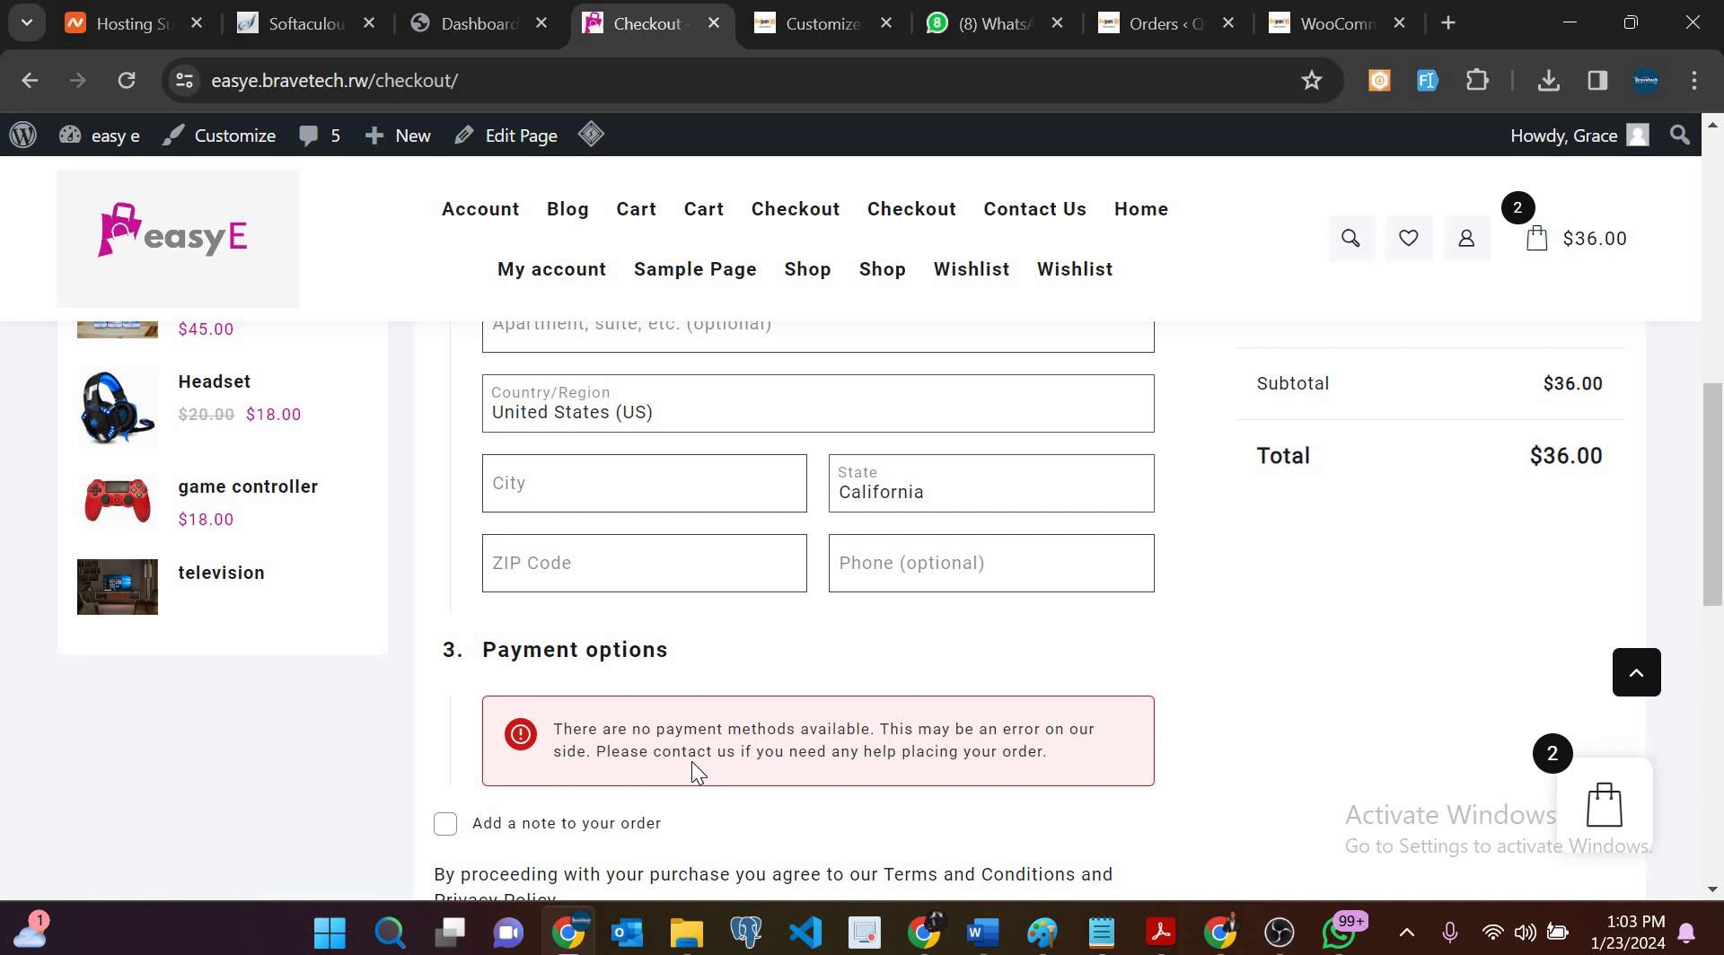
scroll(692, 761, "up", 7)
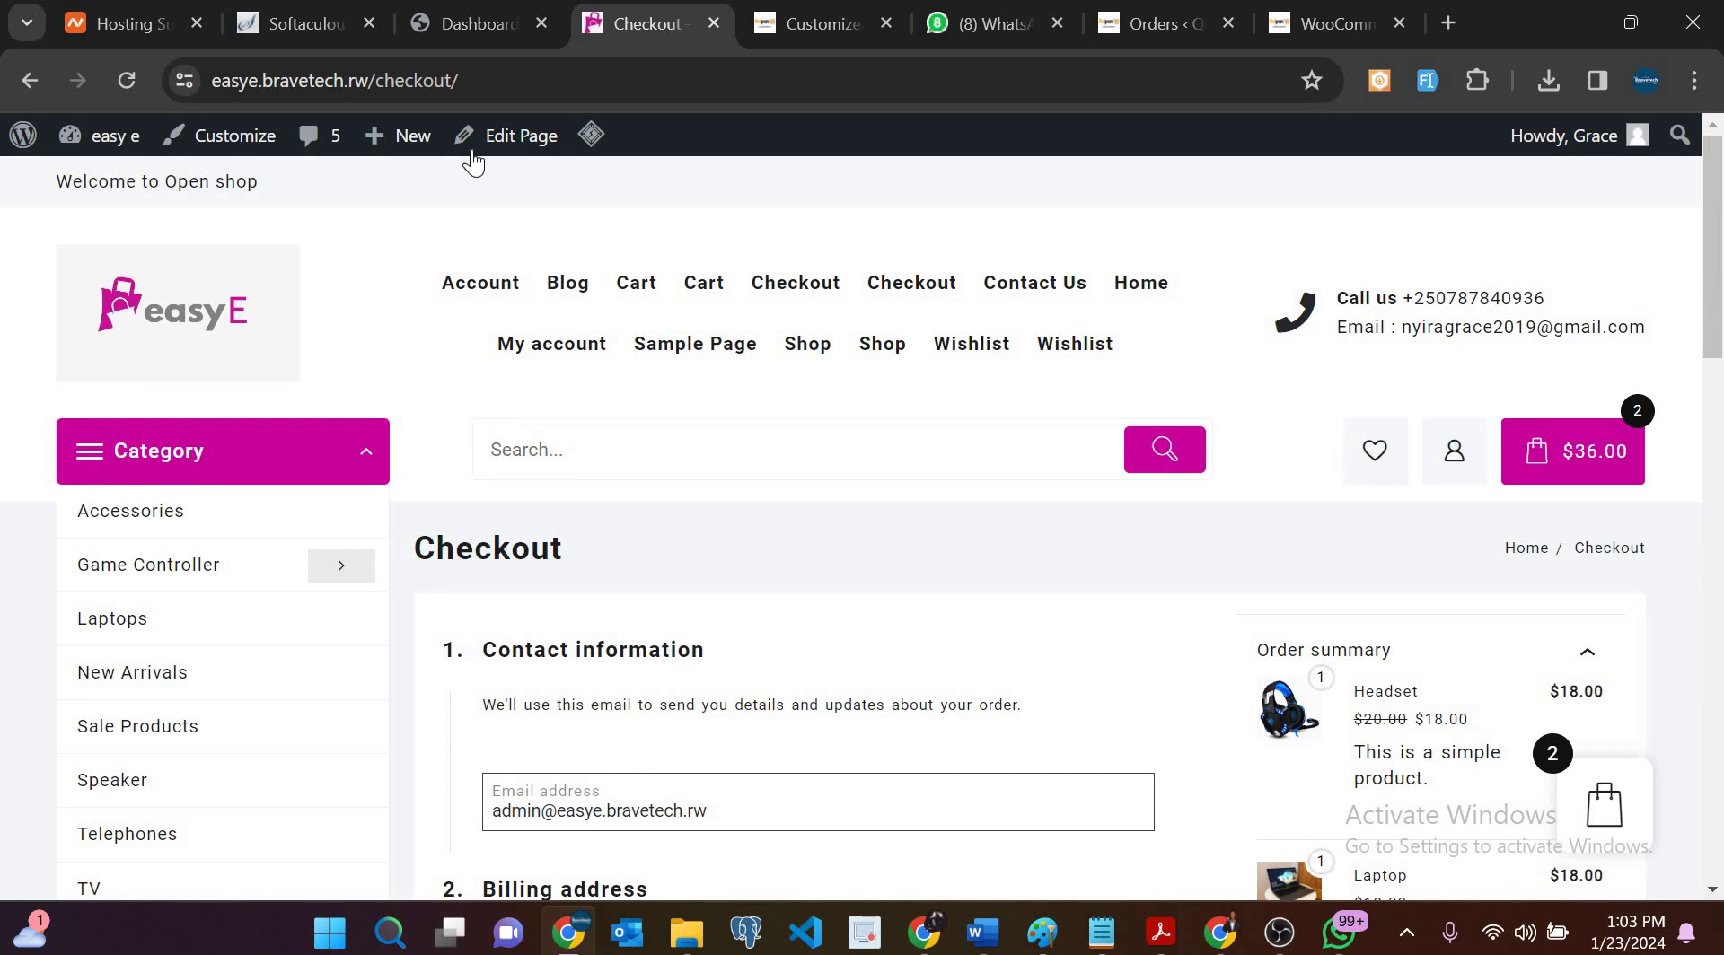
Step: Open the Checkout page for editing in the block editor and dismiss the welcome guide
left_click(487, 20)
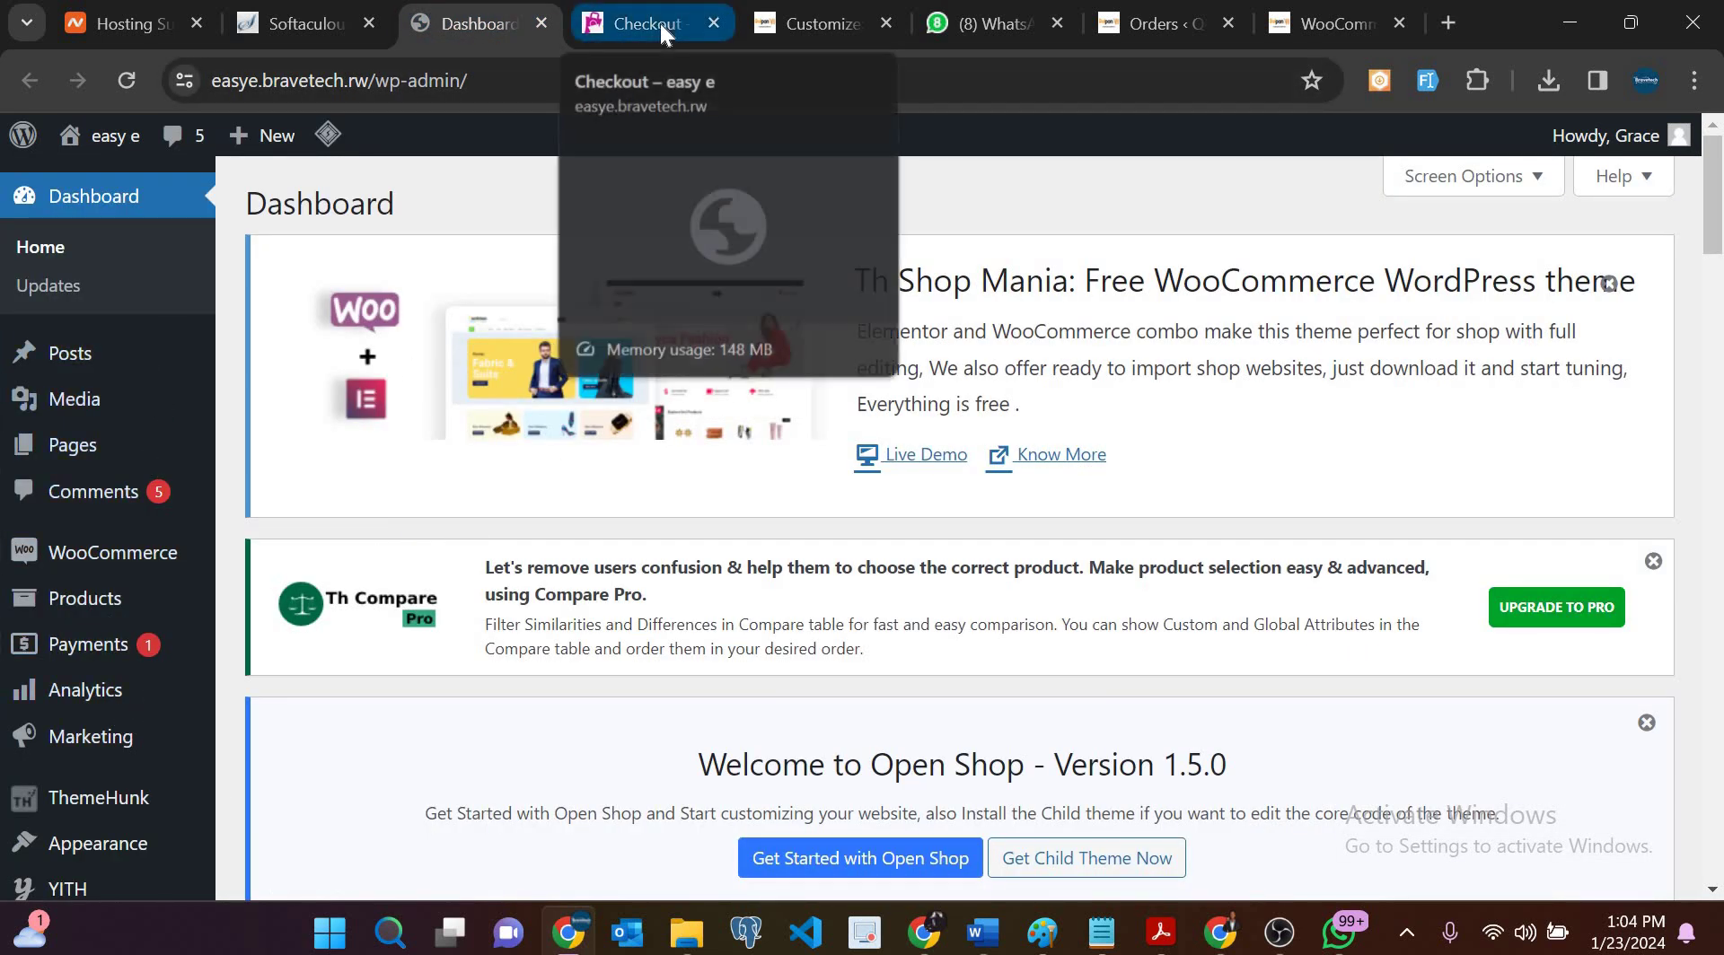
left_click(600, 27)
scroll(534, 563, "down", 1)
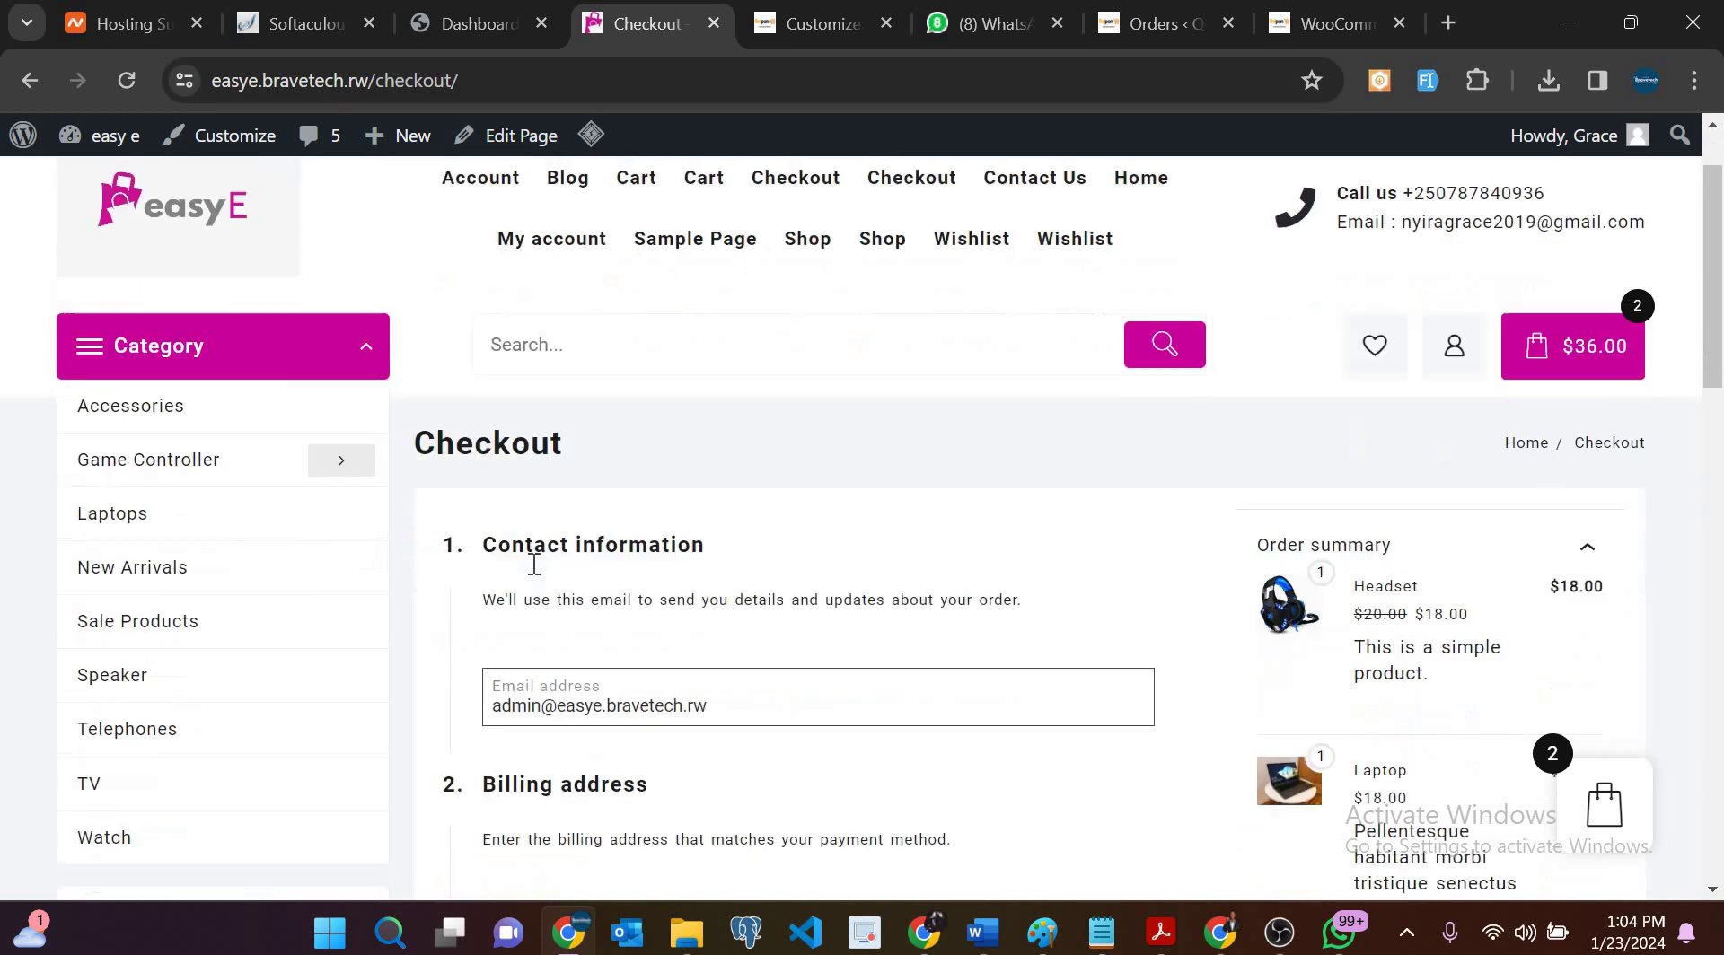
scroll(534, 564, "up", 1)
scroll(534, 563, "down", 15)
scroll(493, 152, "up", 18)
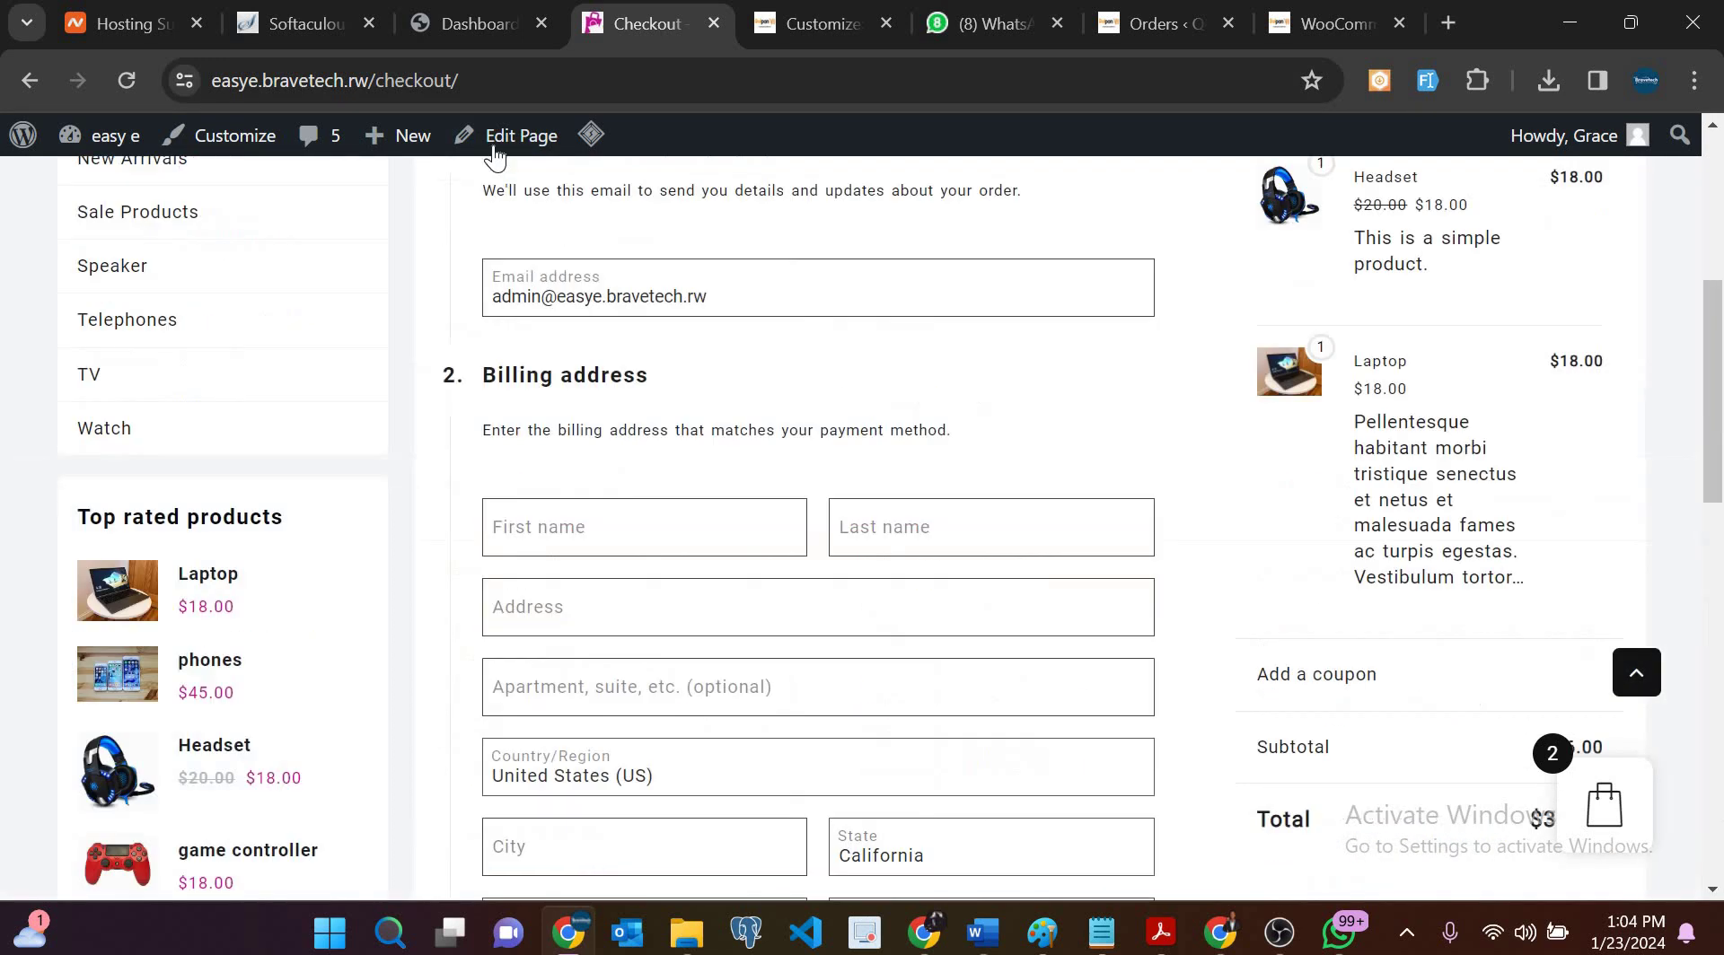
scroll(493, 153, "up", 5)
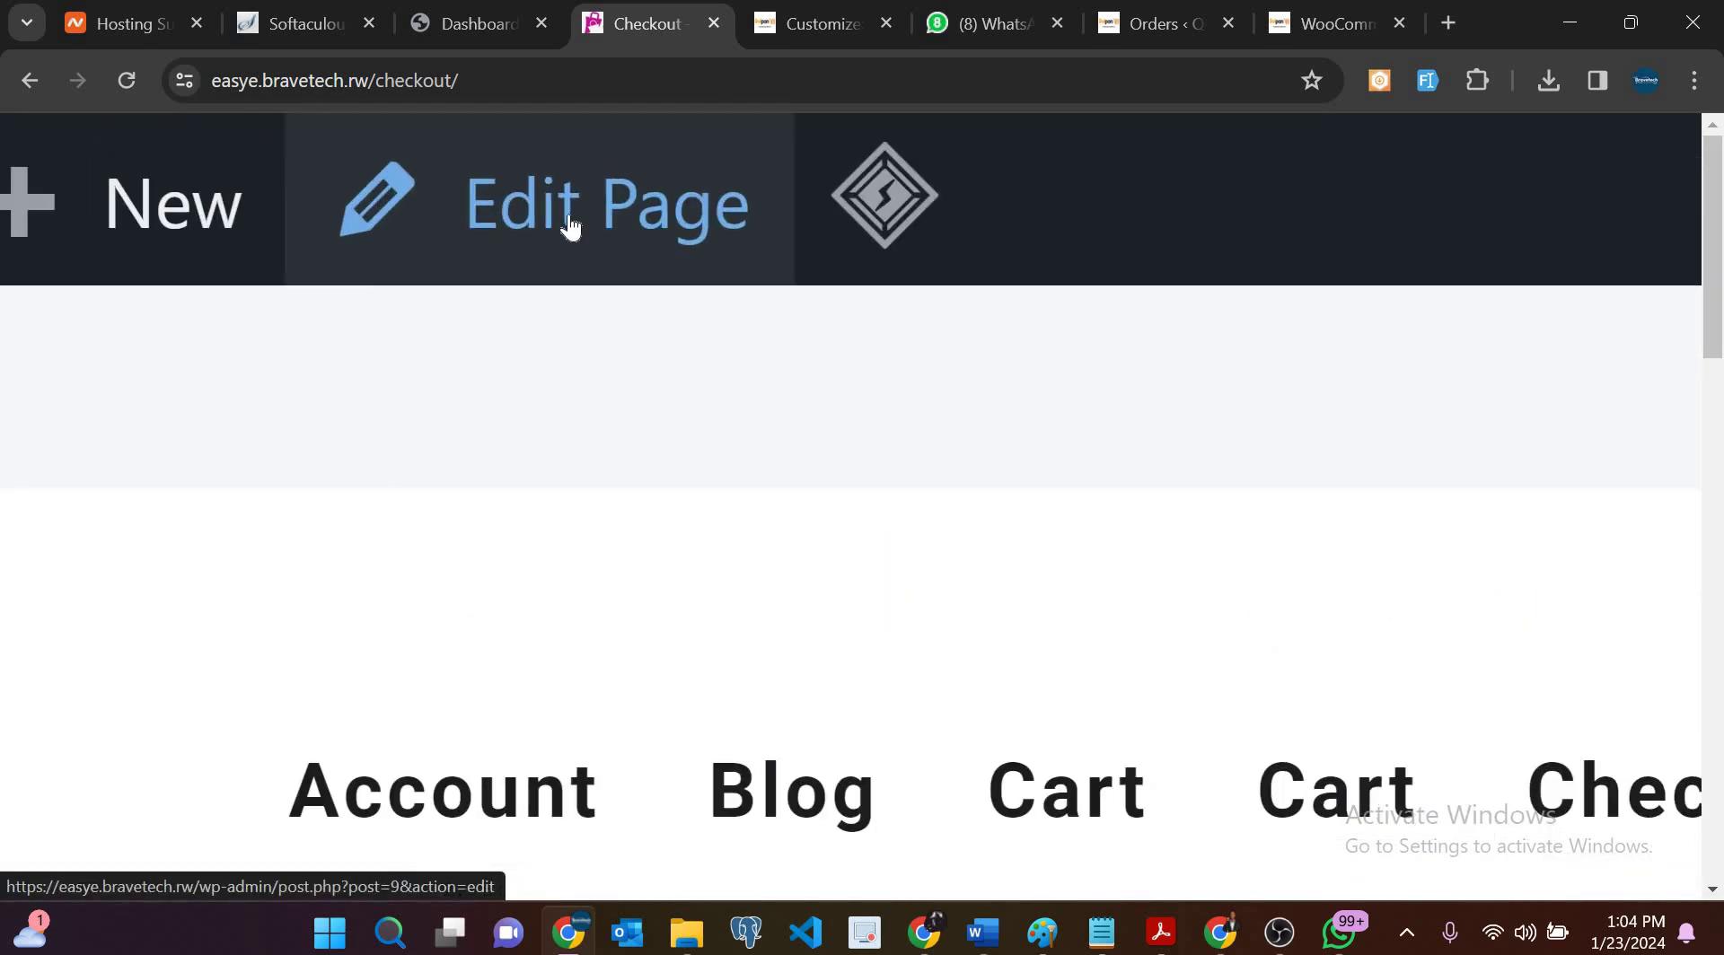
scroll(566, 225, "up", 2)
left_click(569, 226)
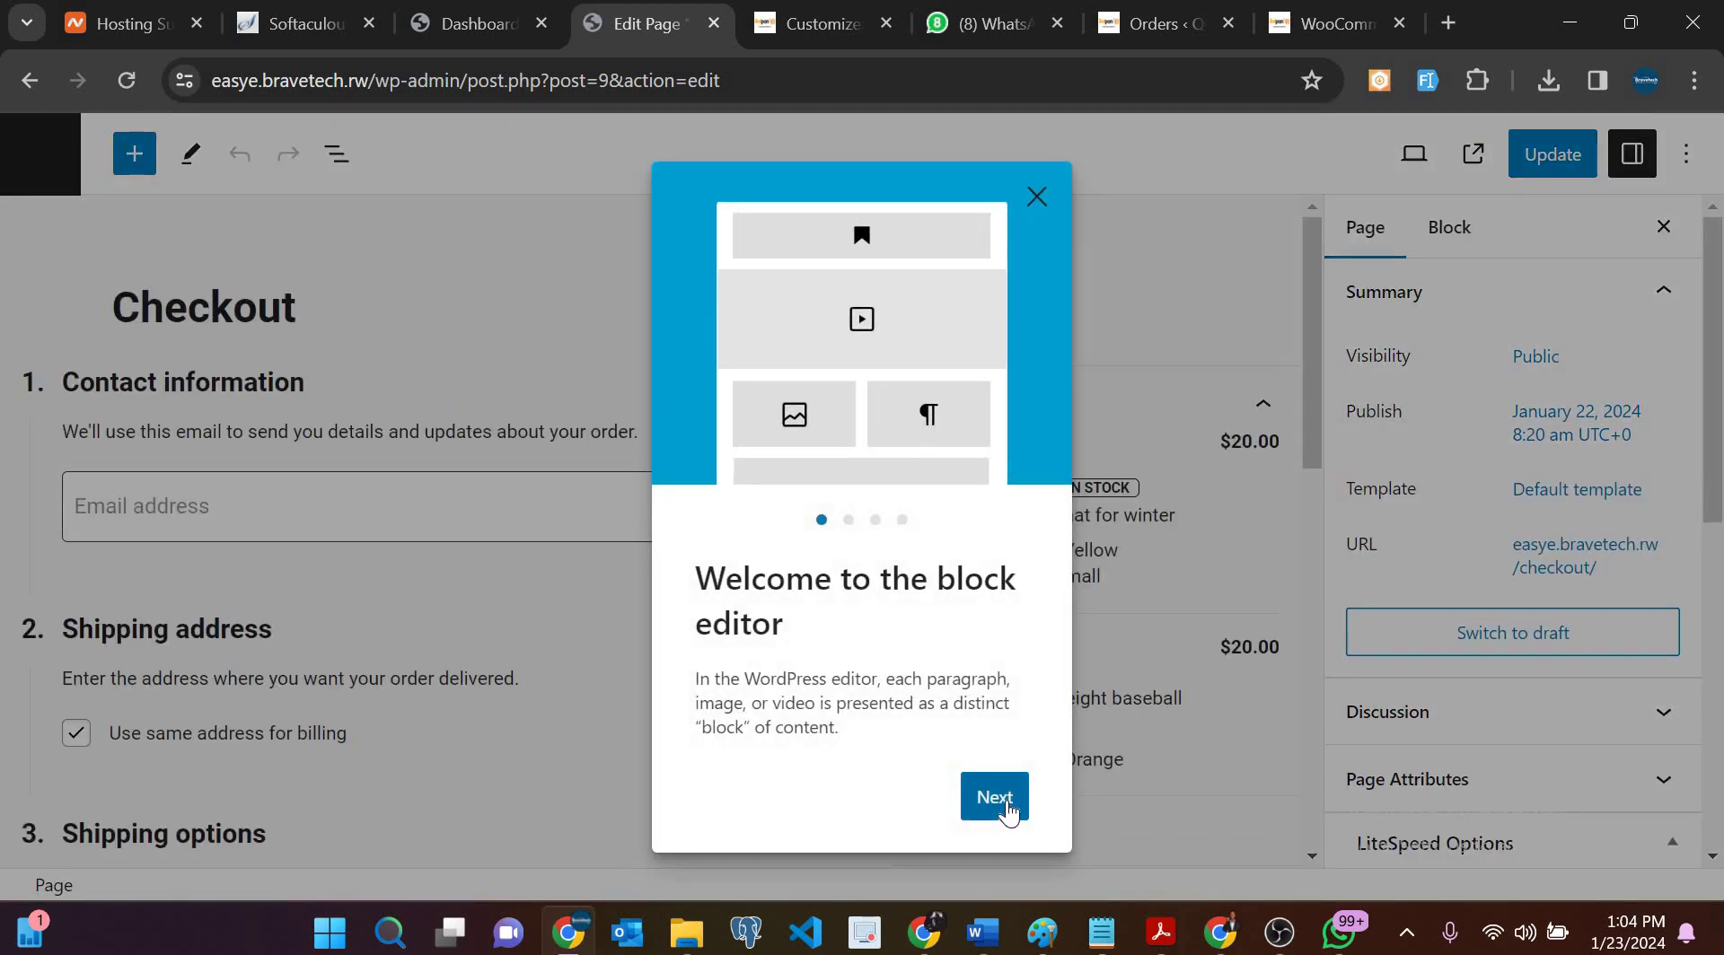
left_click(996, 805)
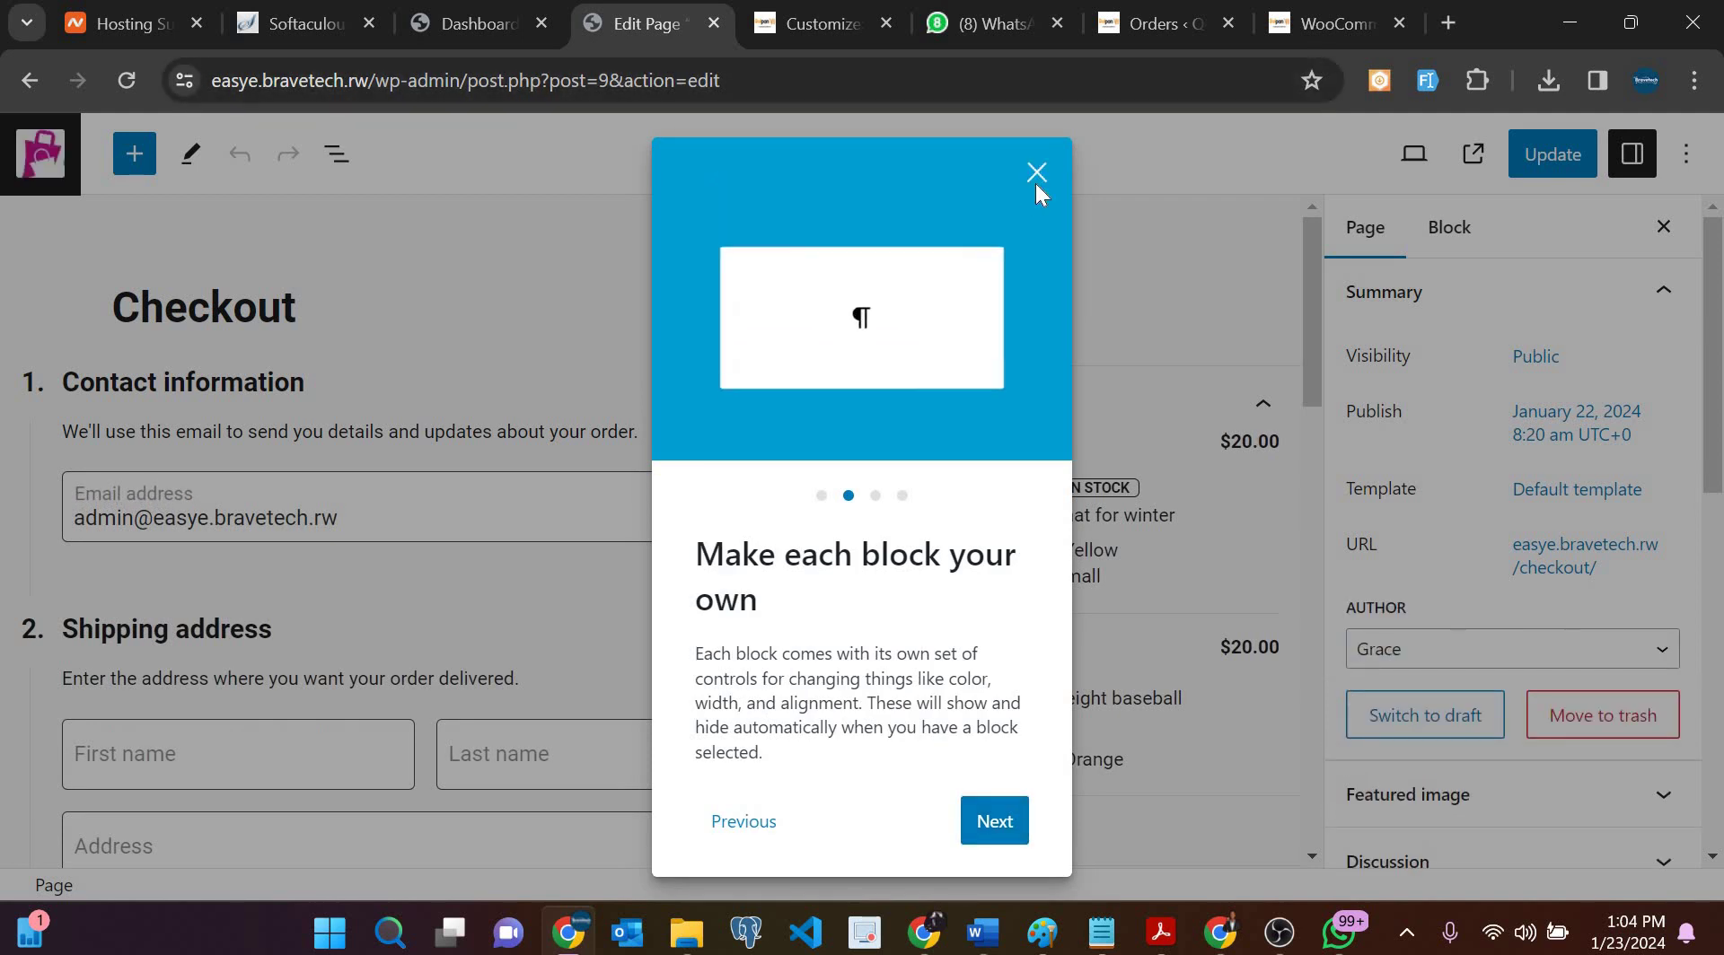
left_click(1037, 176)
Step: Select the Payment Options block and open the payment methods configuration from its block settings
scroll(667, 551, "down", 15)
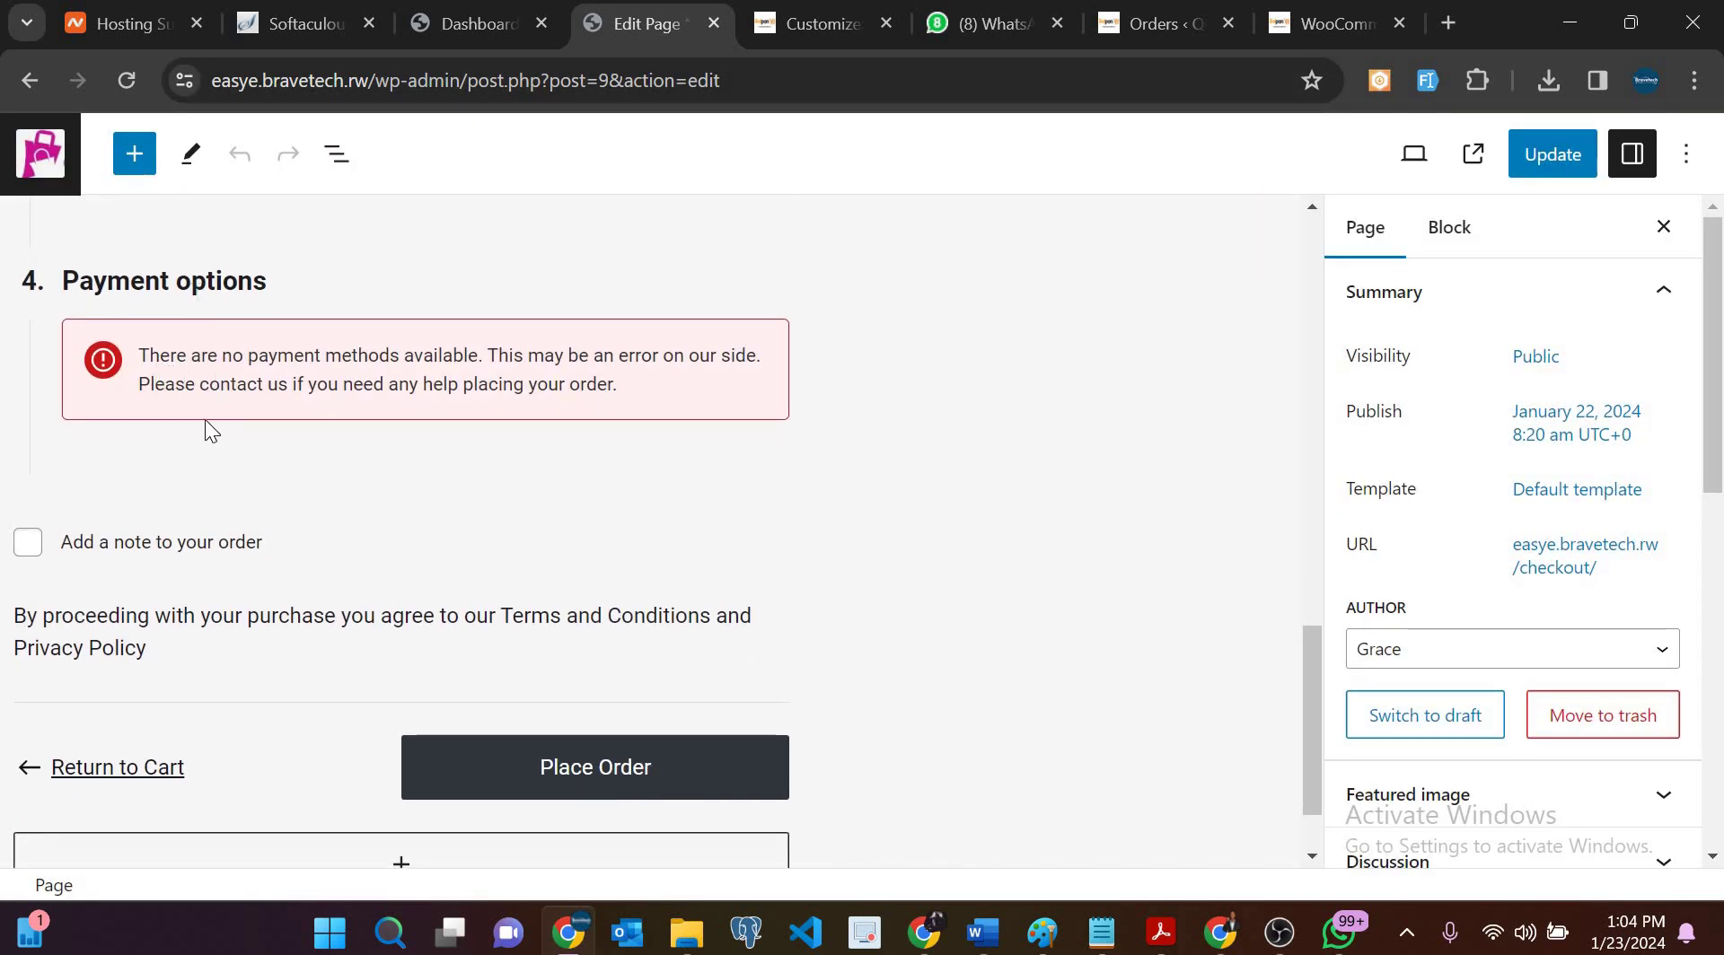
left_click(327, 390)
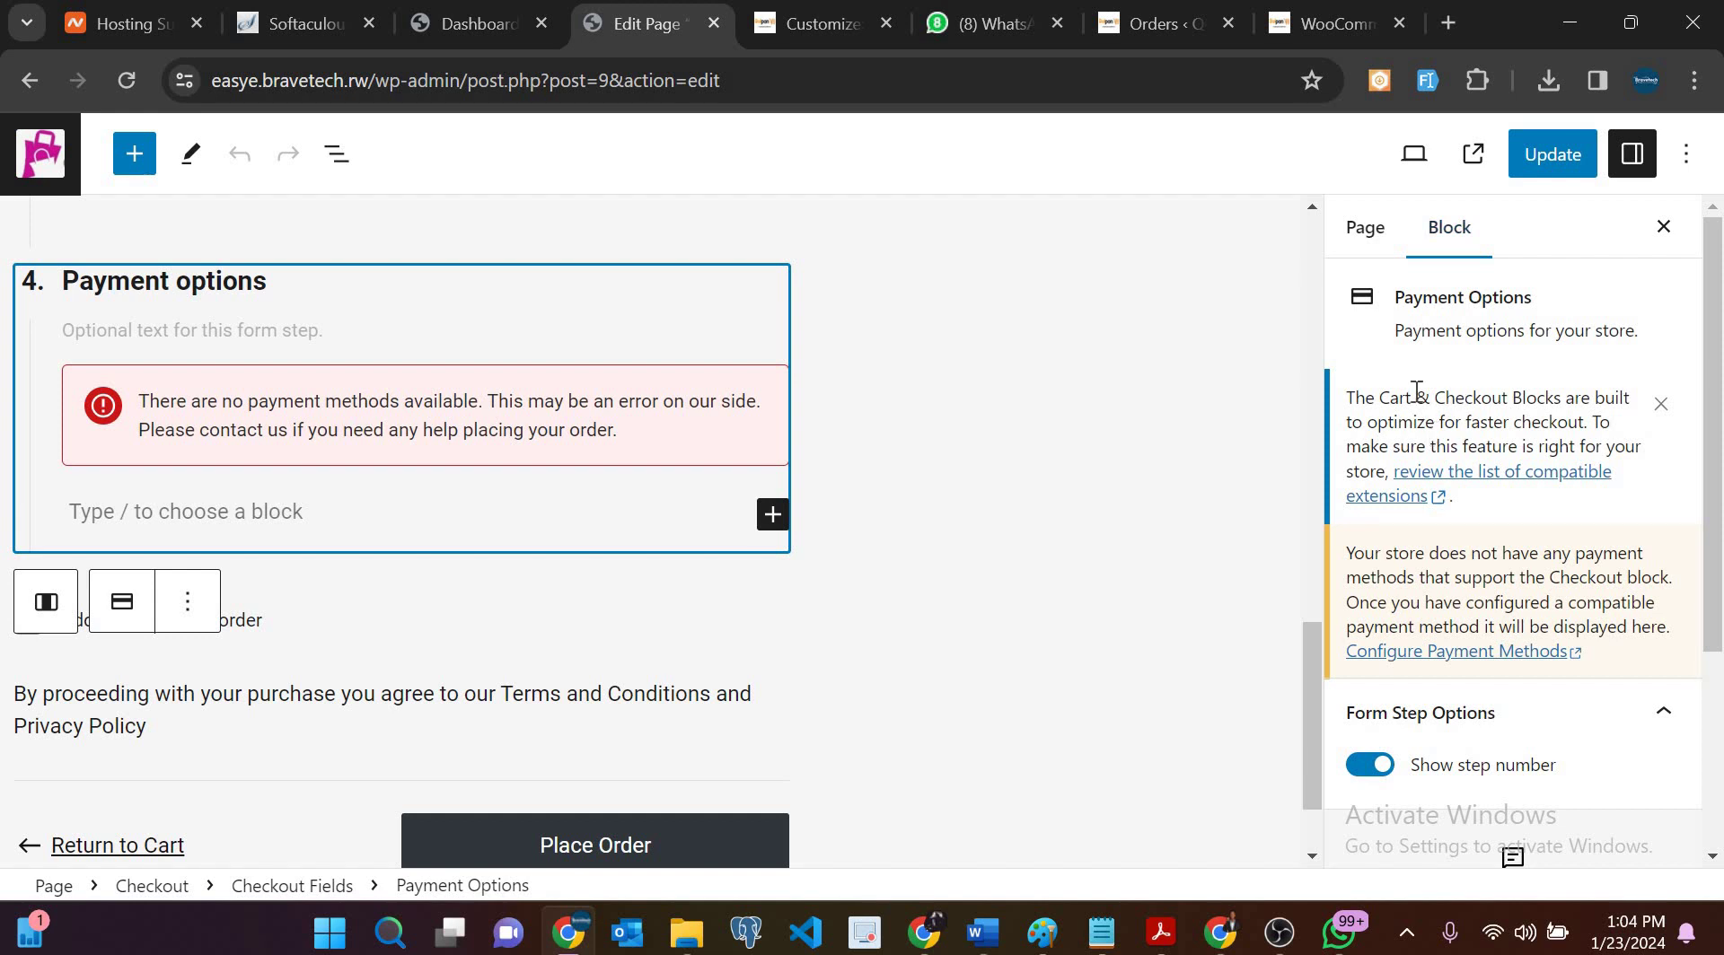
left_click(1371, 236)
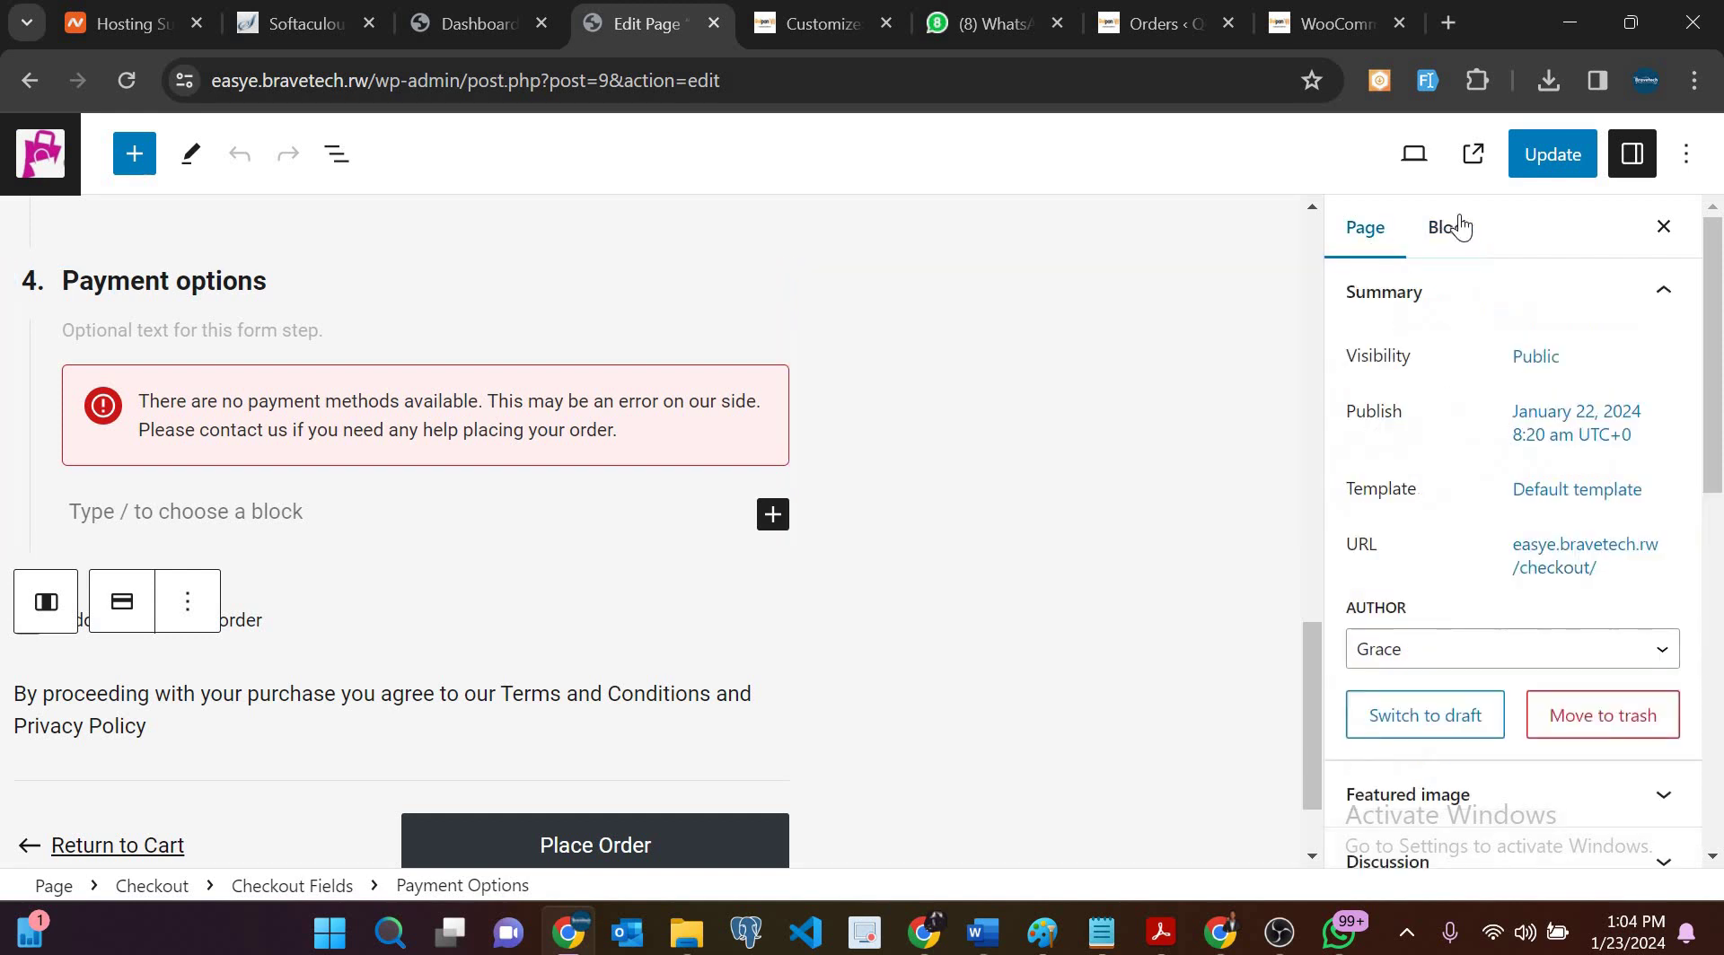
left_click(1452, 226)
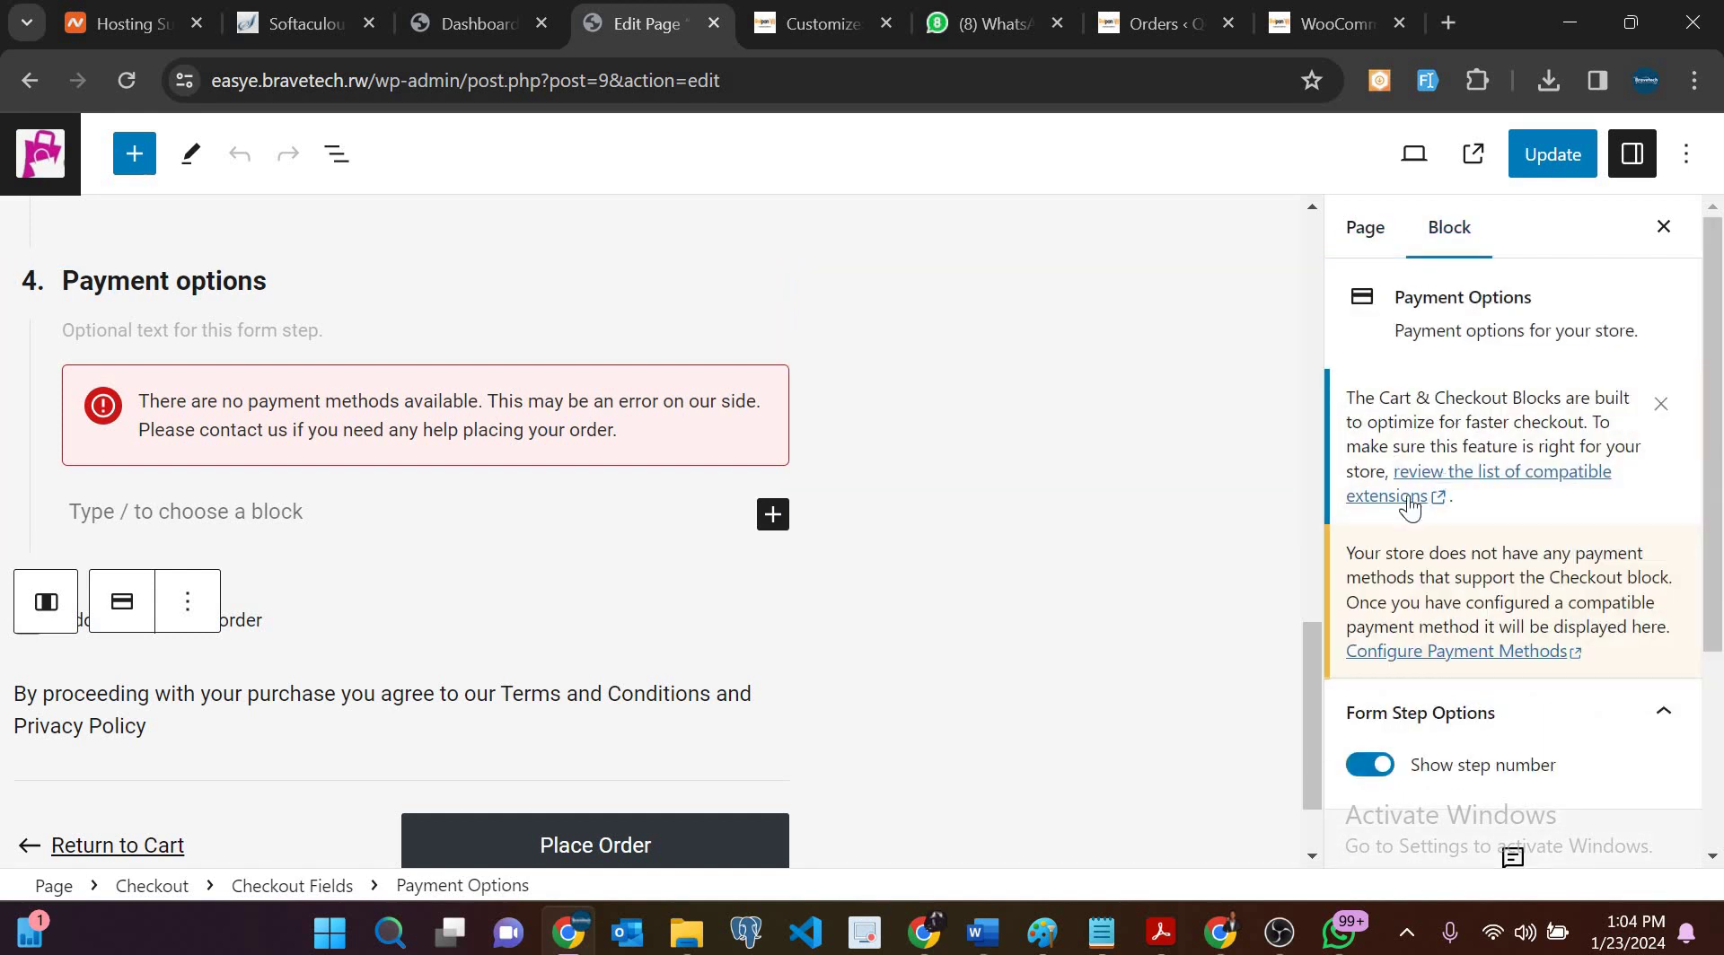
left_click(1433, 656)
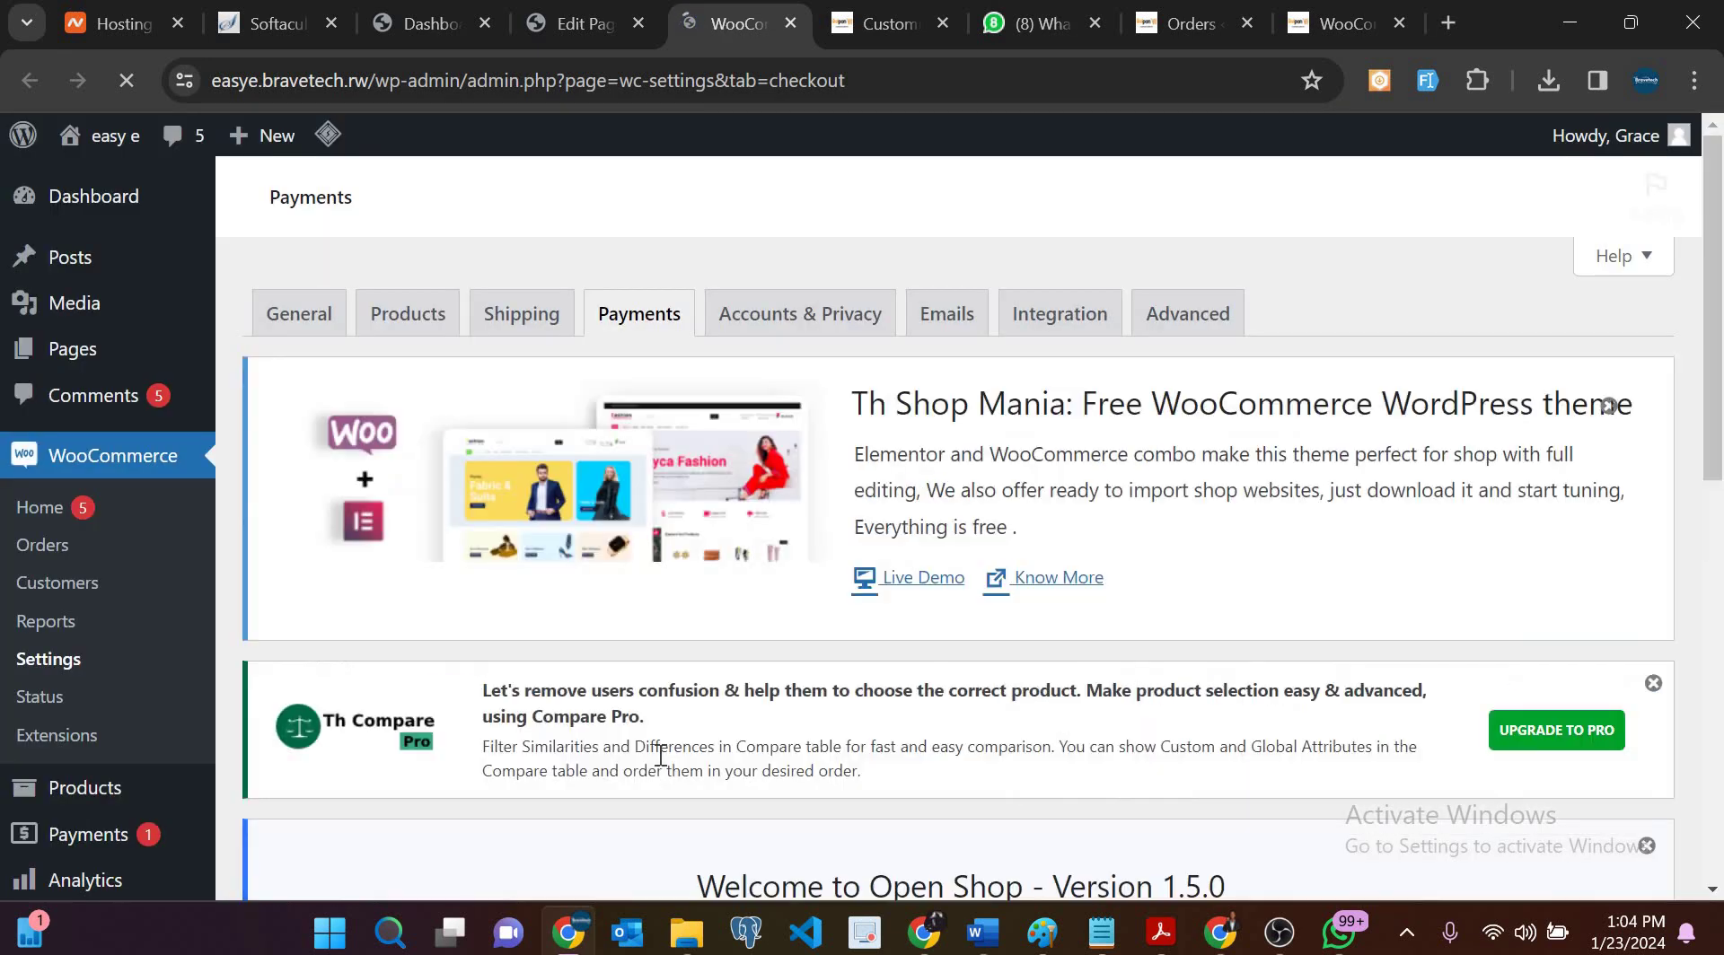
Step: Enable Direct bank transfer, Check payments and Cash on delivery as payment methods and save the changes
scroll(659, 754, "down", 10)
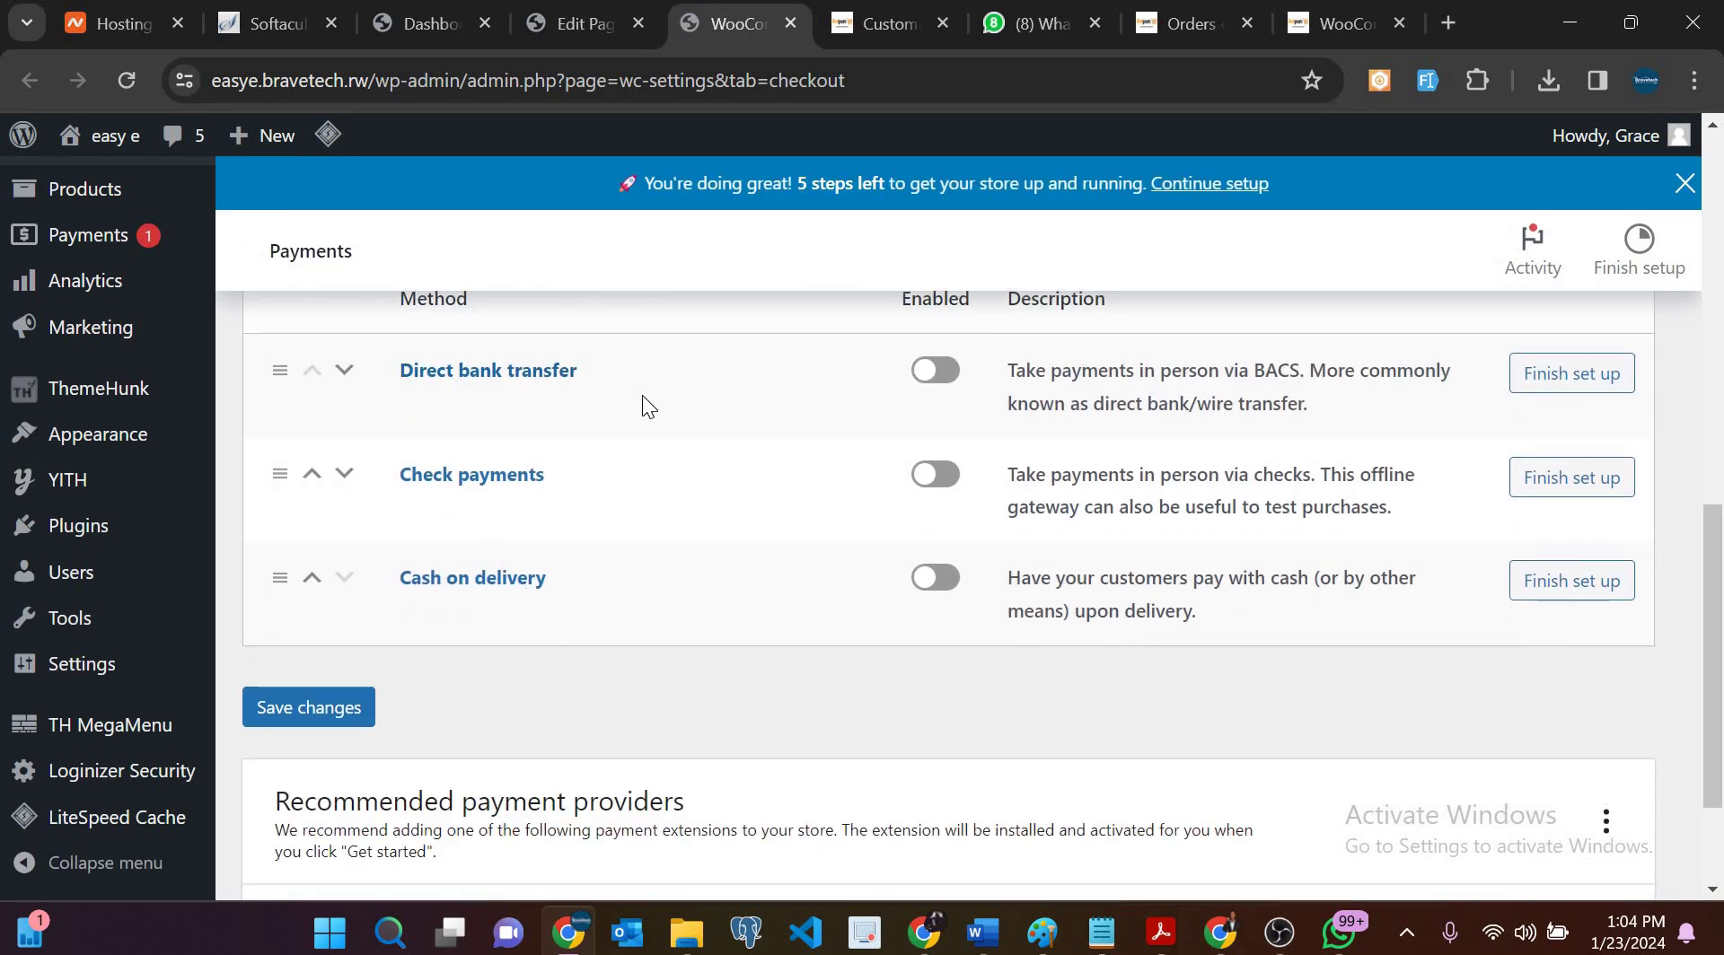
left_click(945, 381)
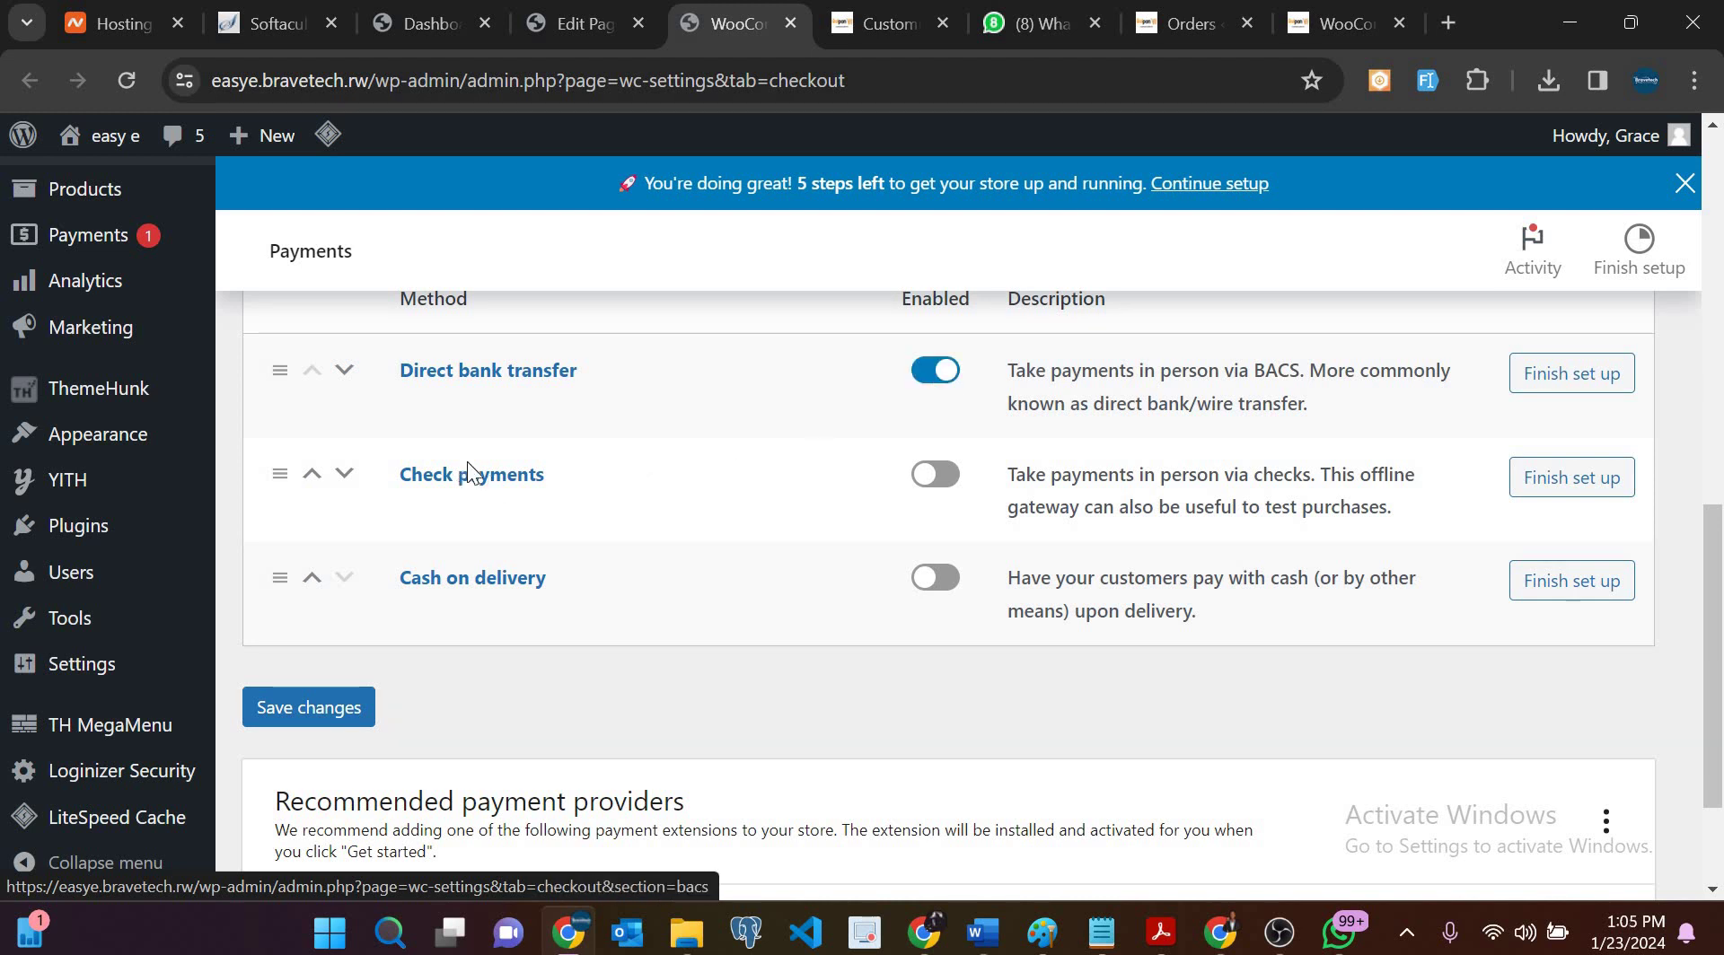
left_click(951, 482)
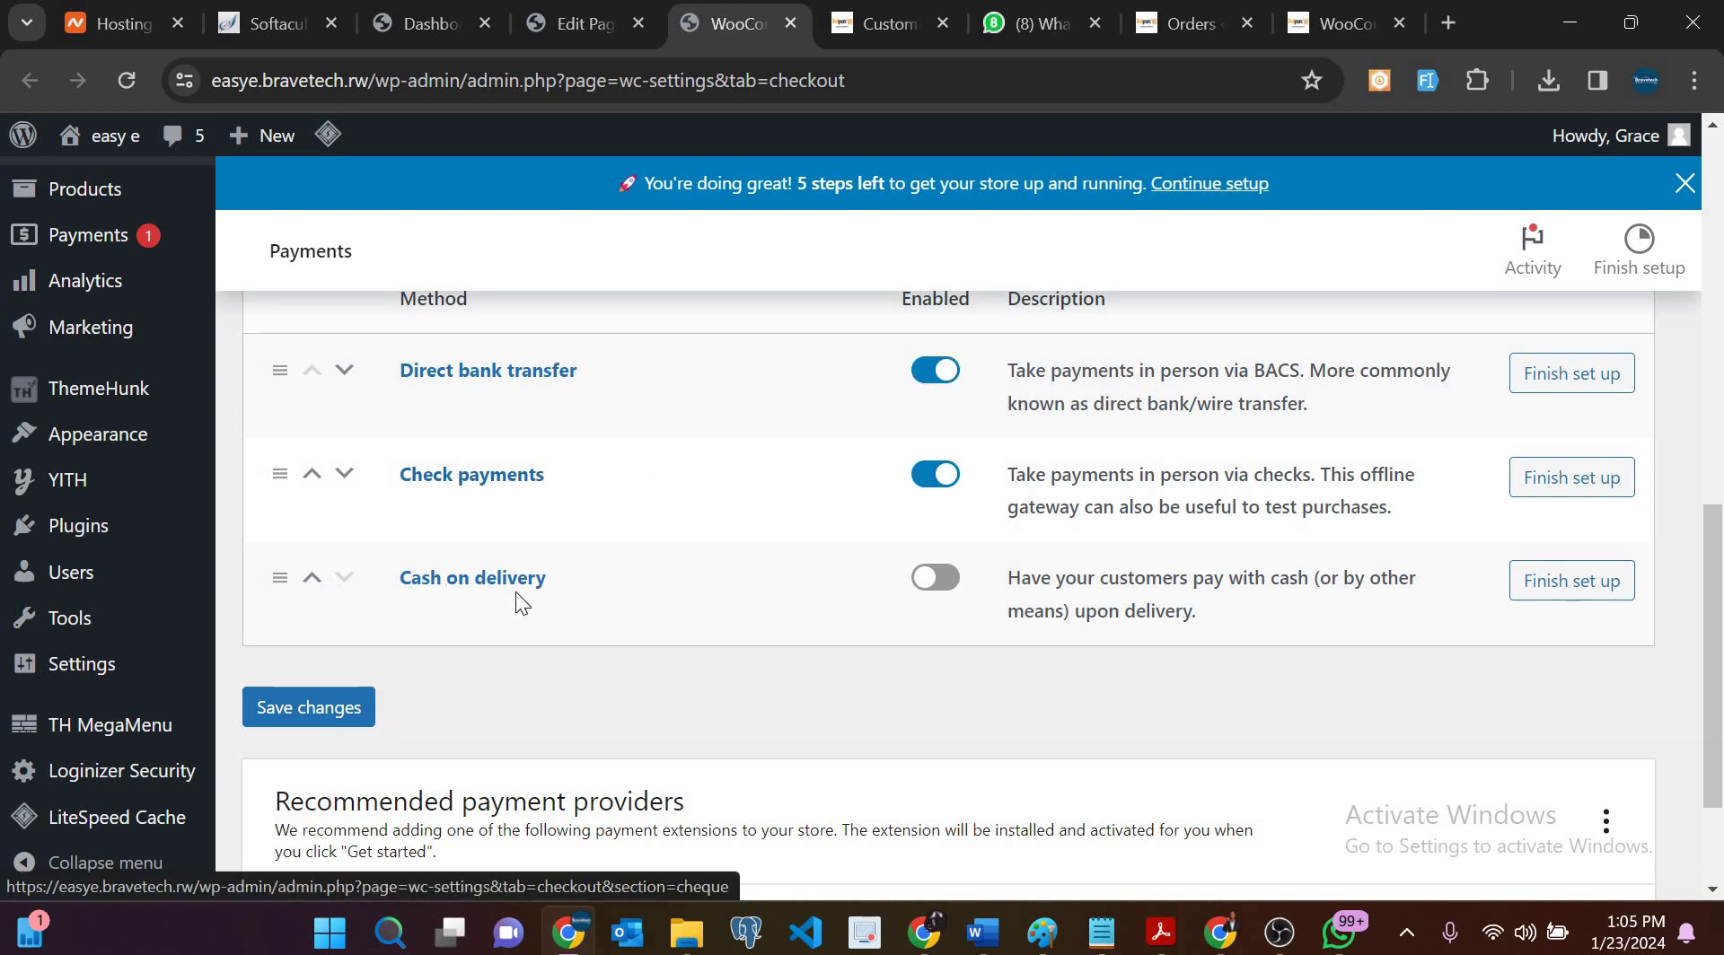
left_click(952, 584)
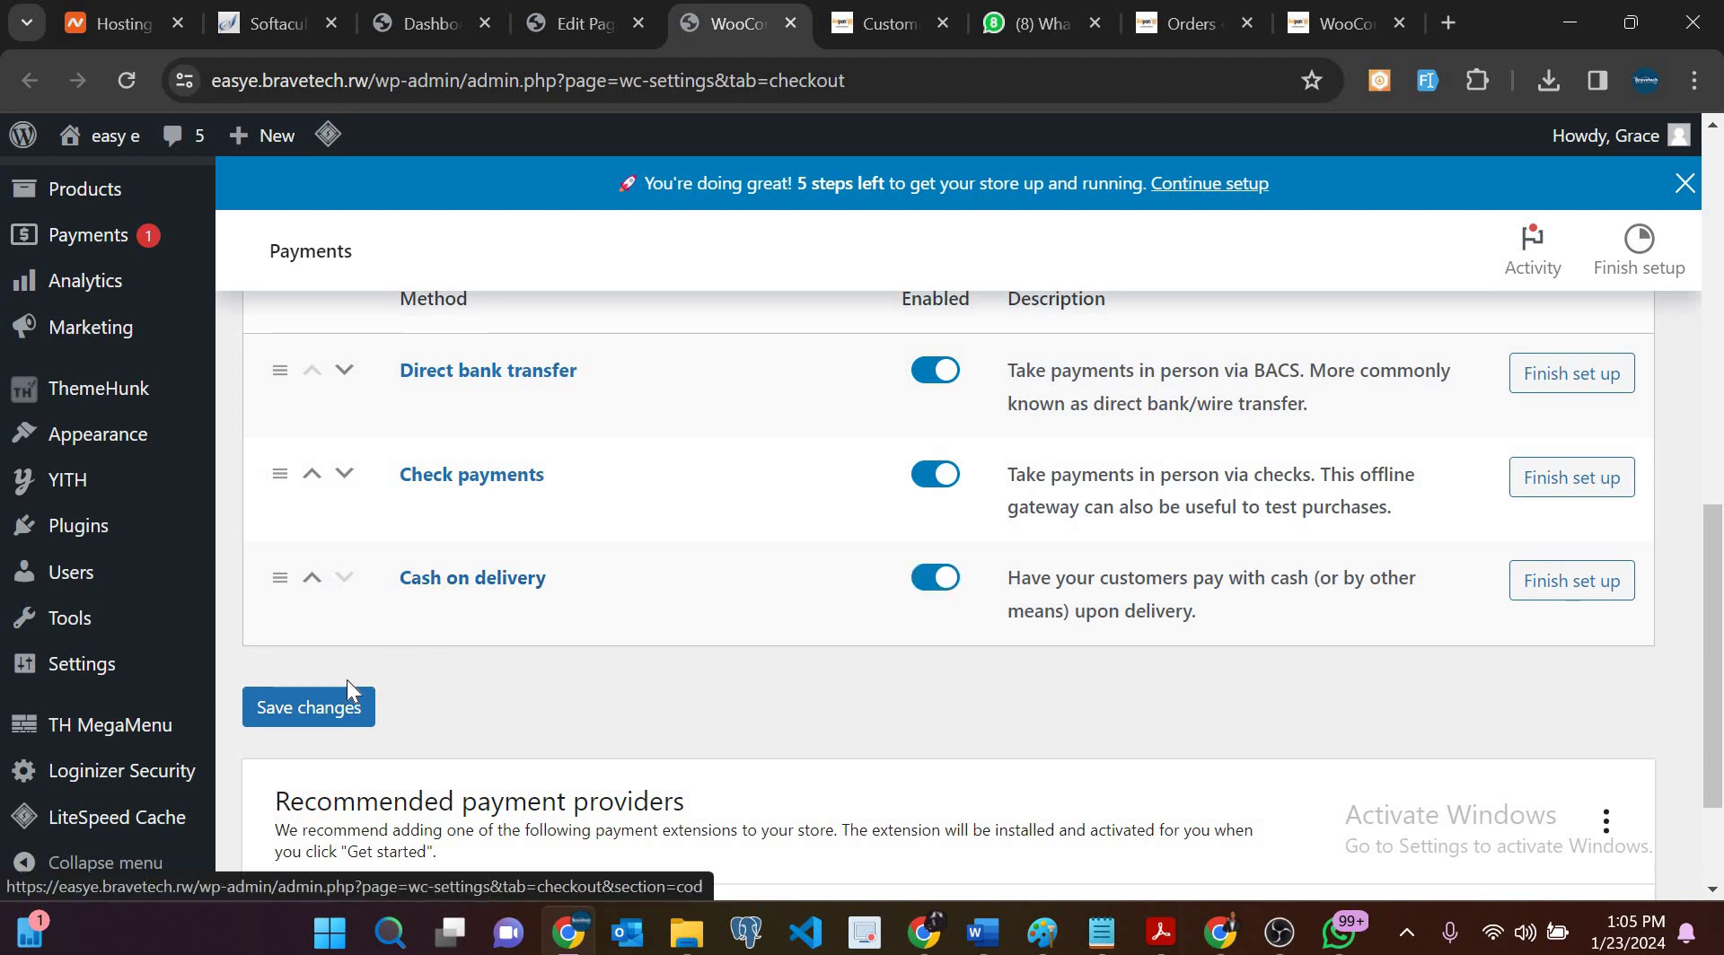
left_click(323, 708)
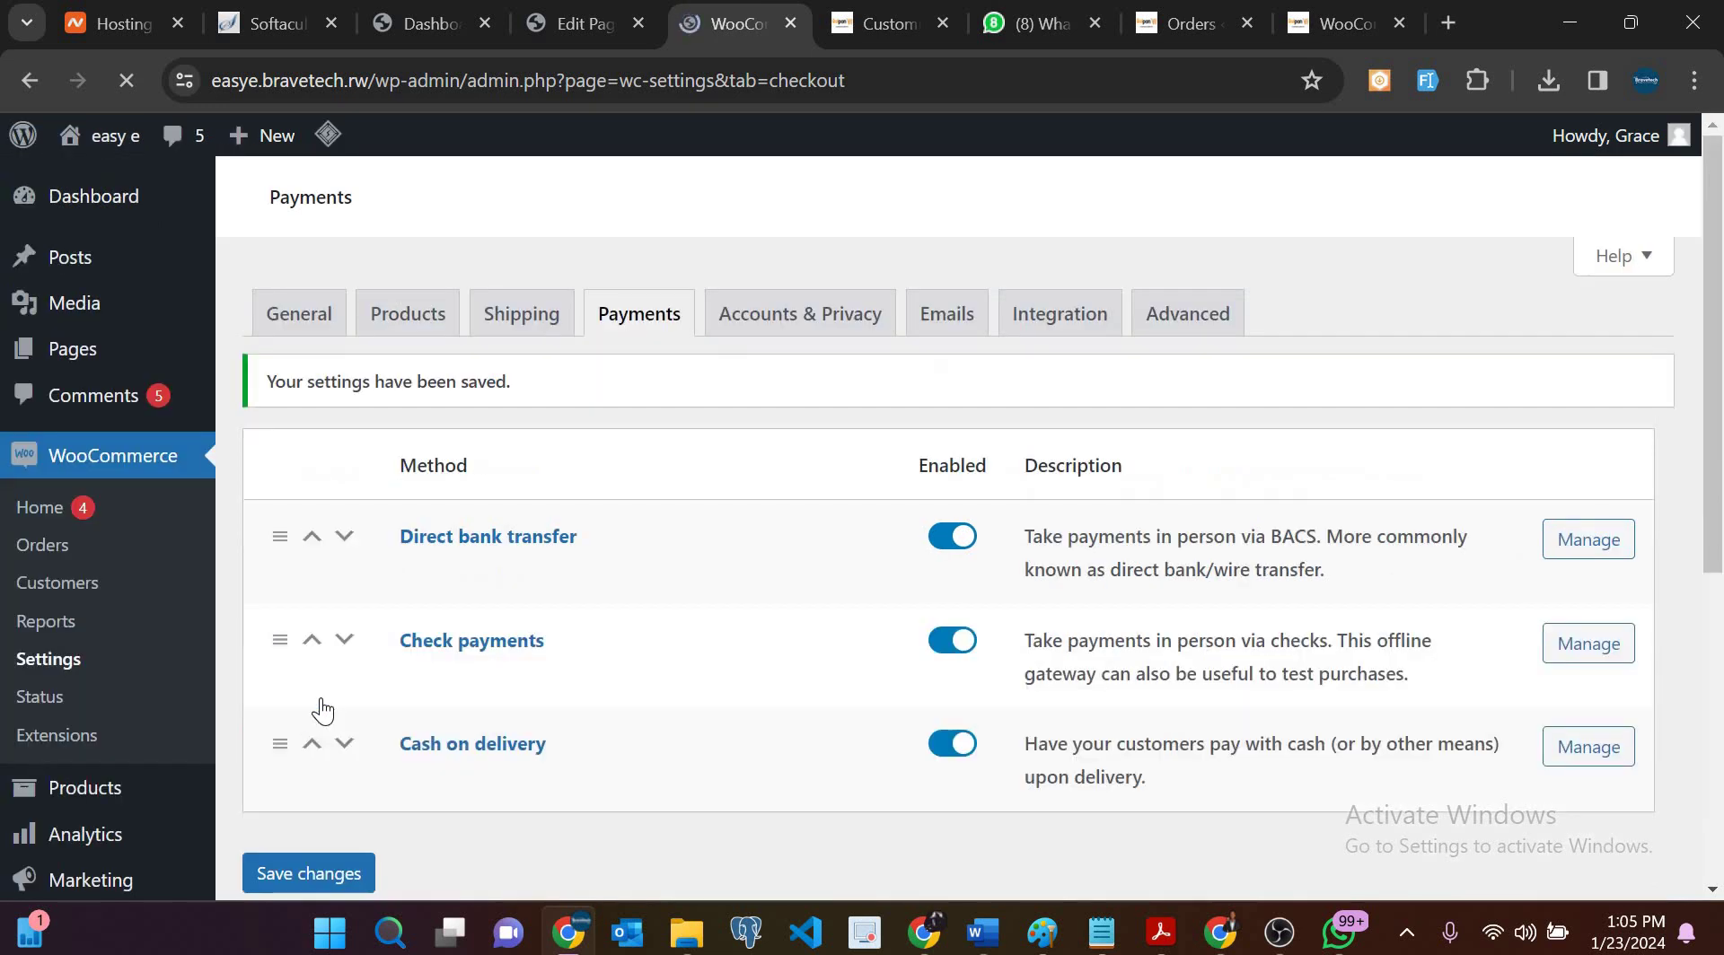
Step: Review the saved payment methods list and the recommended payment providers section
scroll(324, 712, "up", 4)
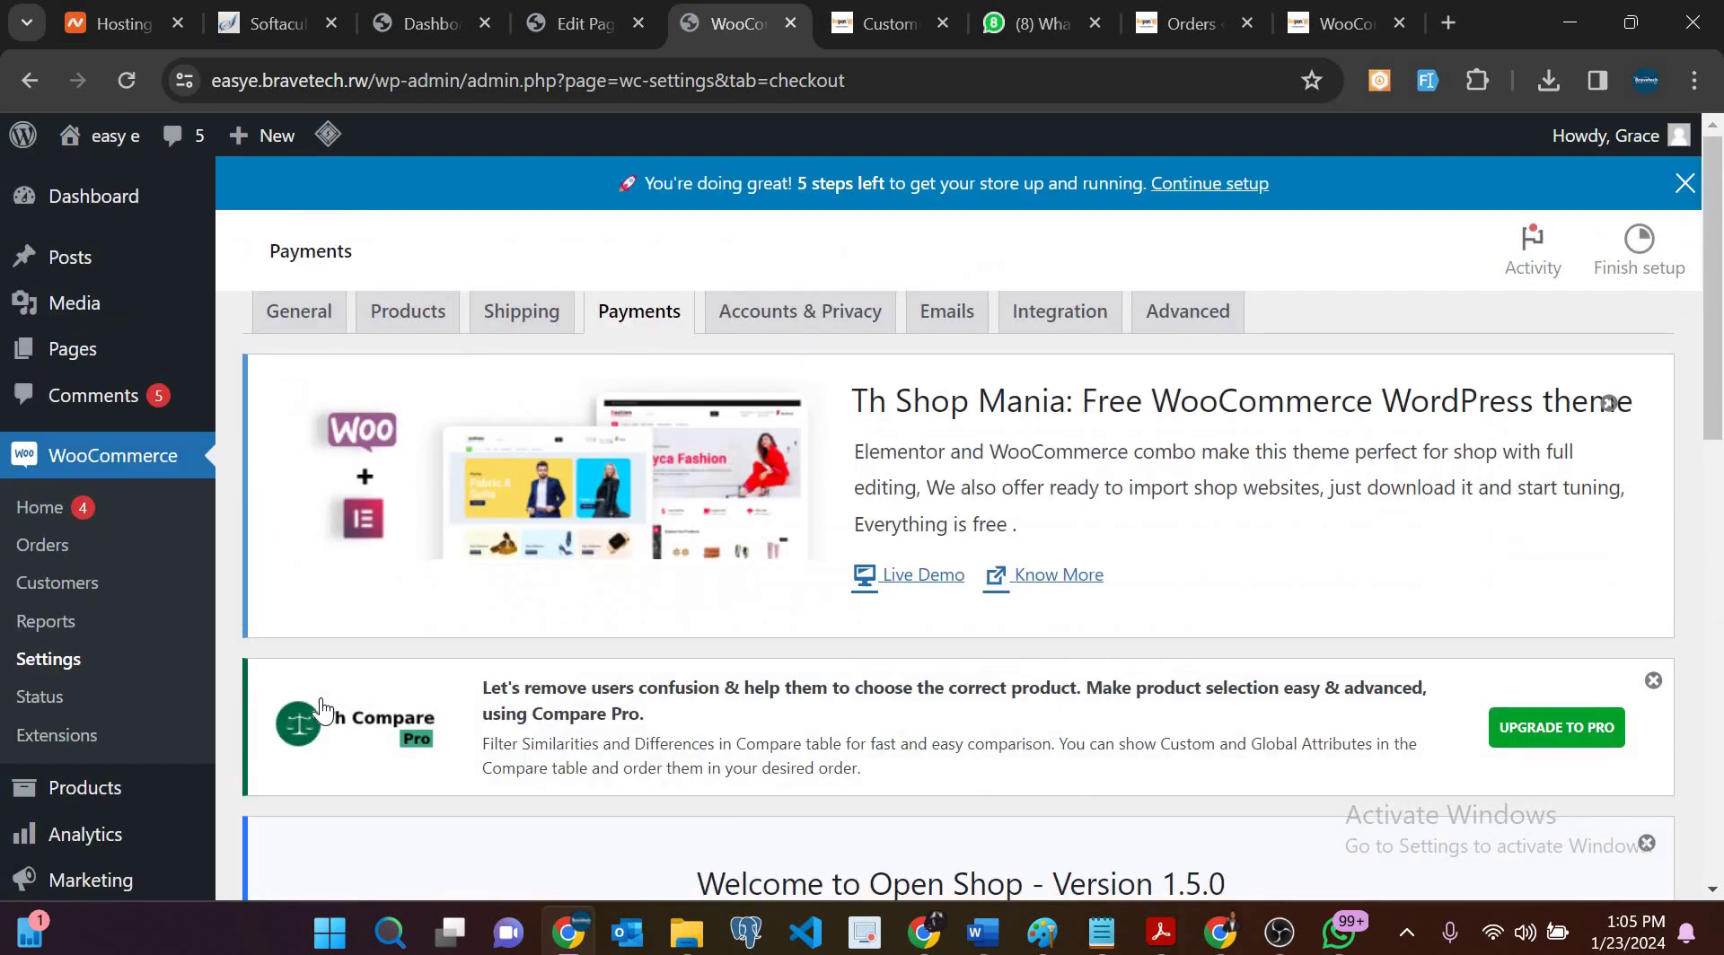
scroll(323, 712, "down", 10)
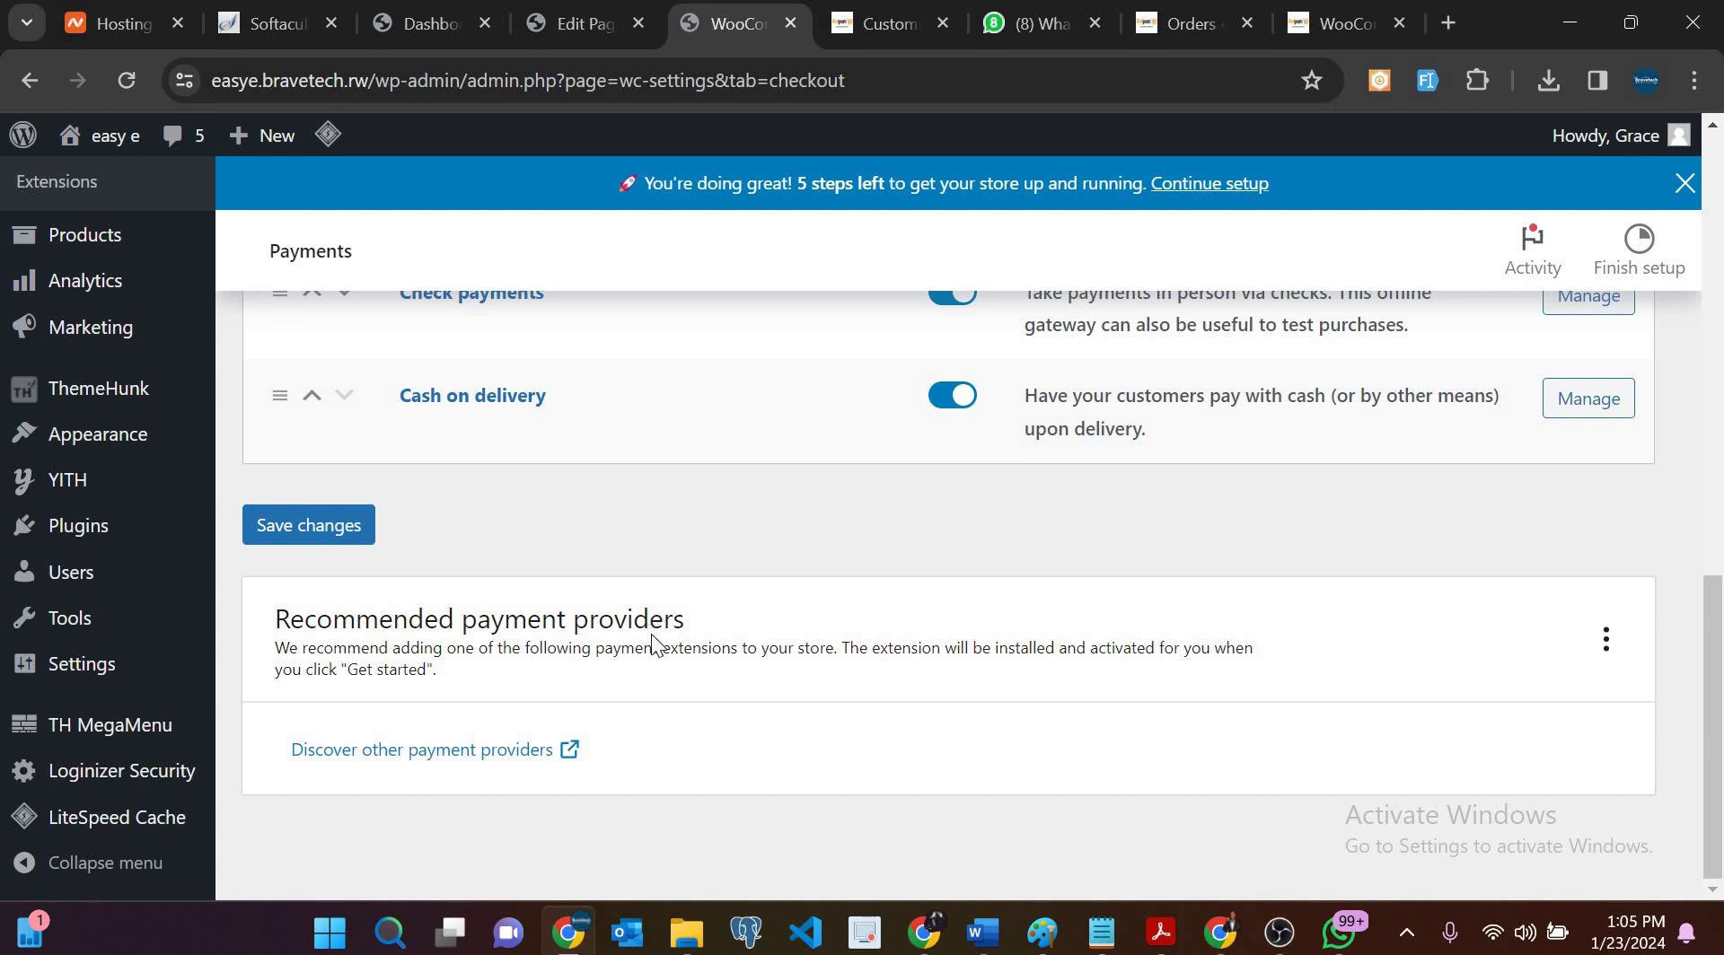
scroll(650, 634, "up", 5)
scroll(828, 153, "up", 2)
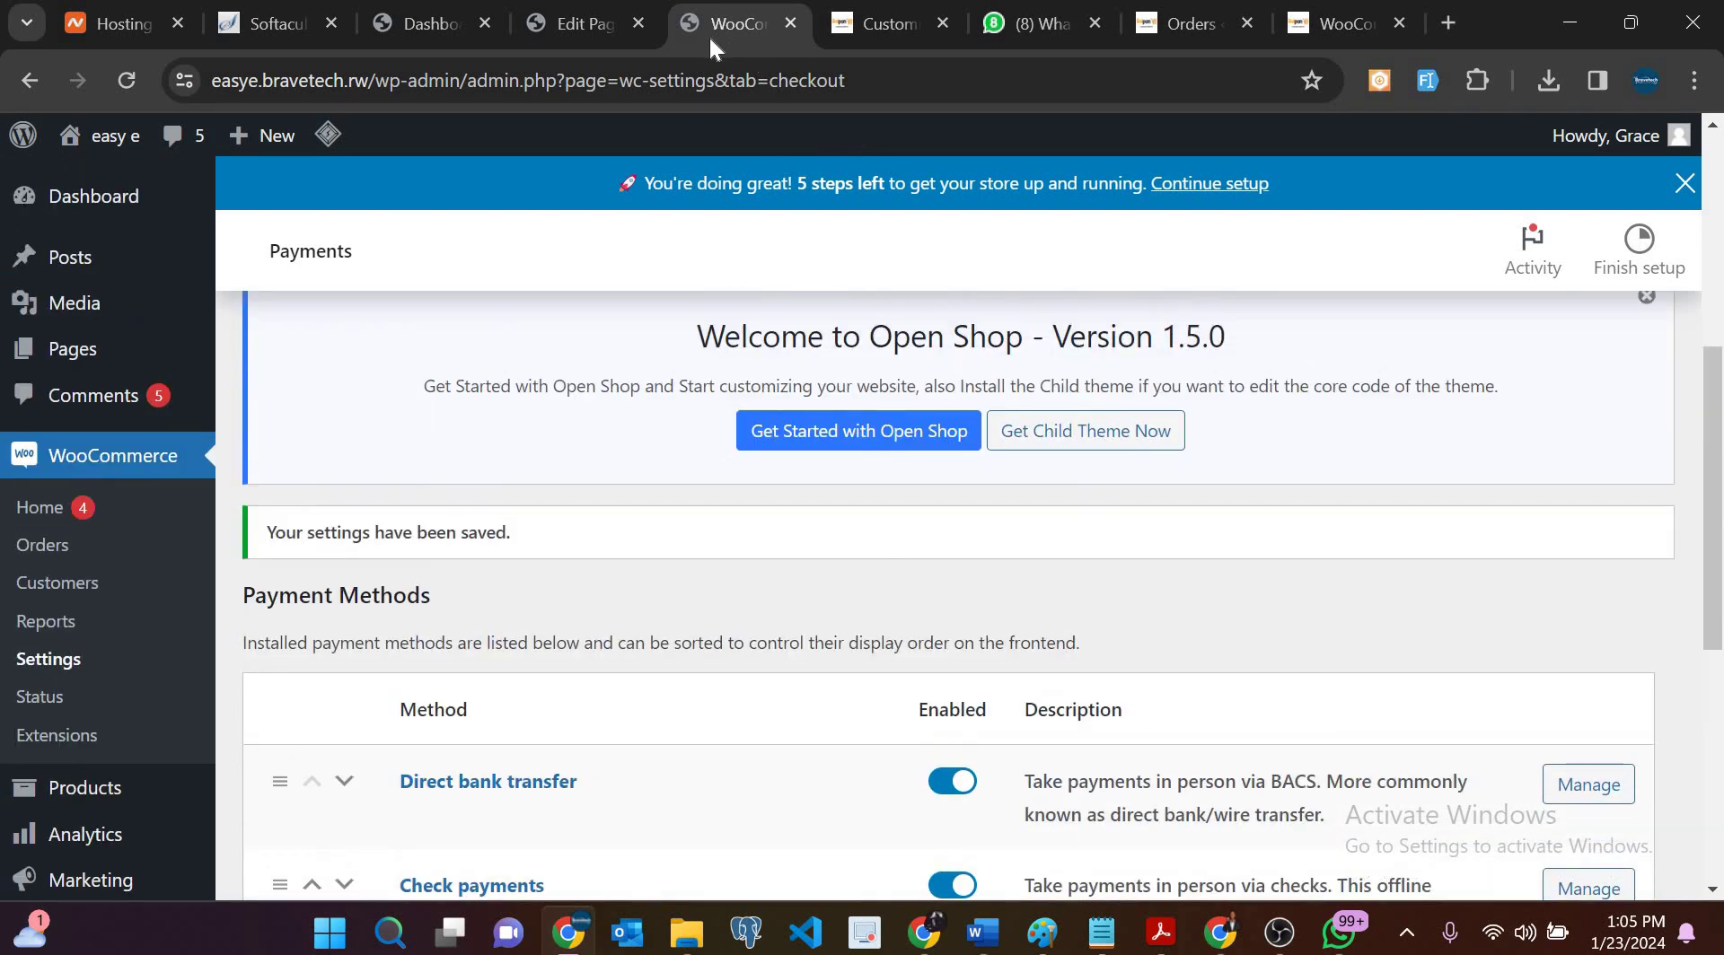
Step: Leave the Checkout page editor and load the shop's front page at easye.bravetech.rw in its place
left_click(582, 24)
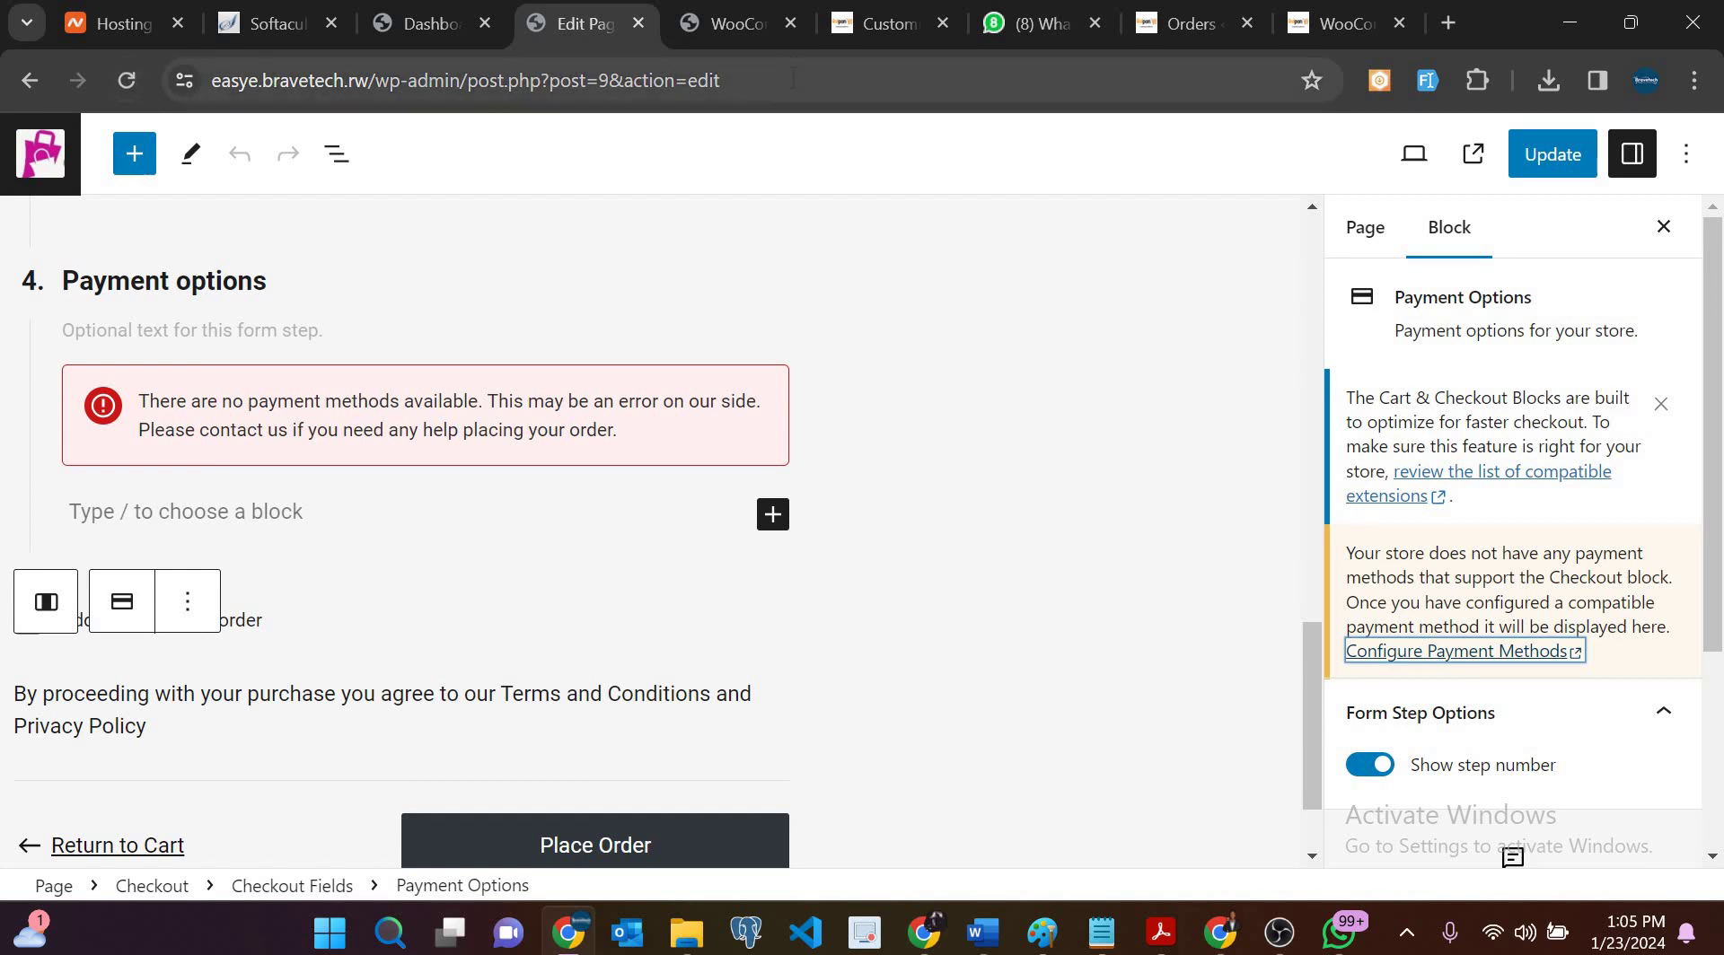
left_click_drag(720, 80, 530, 80)
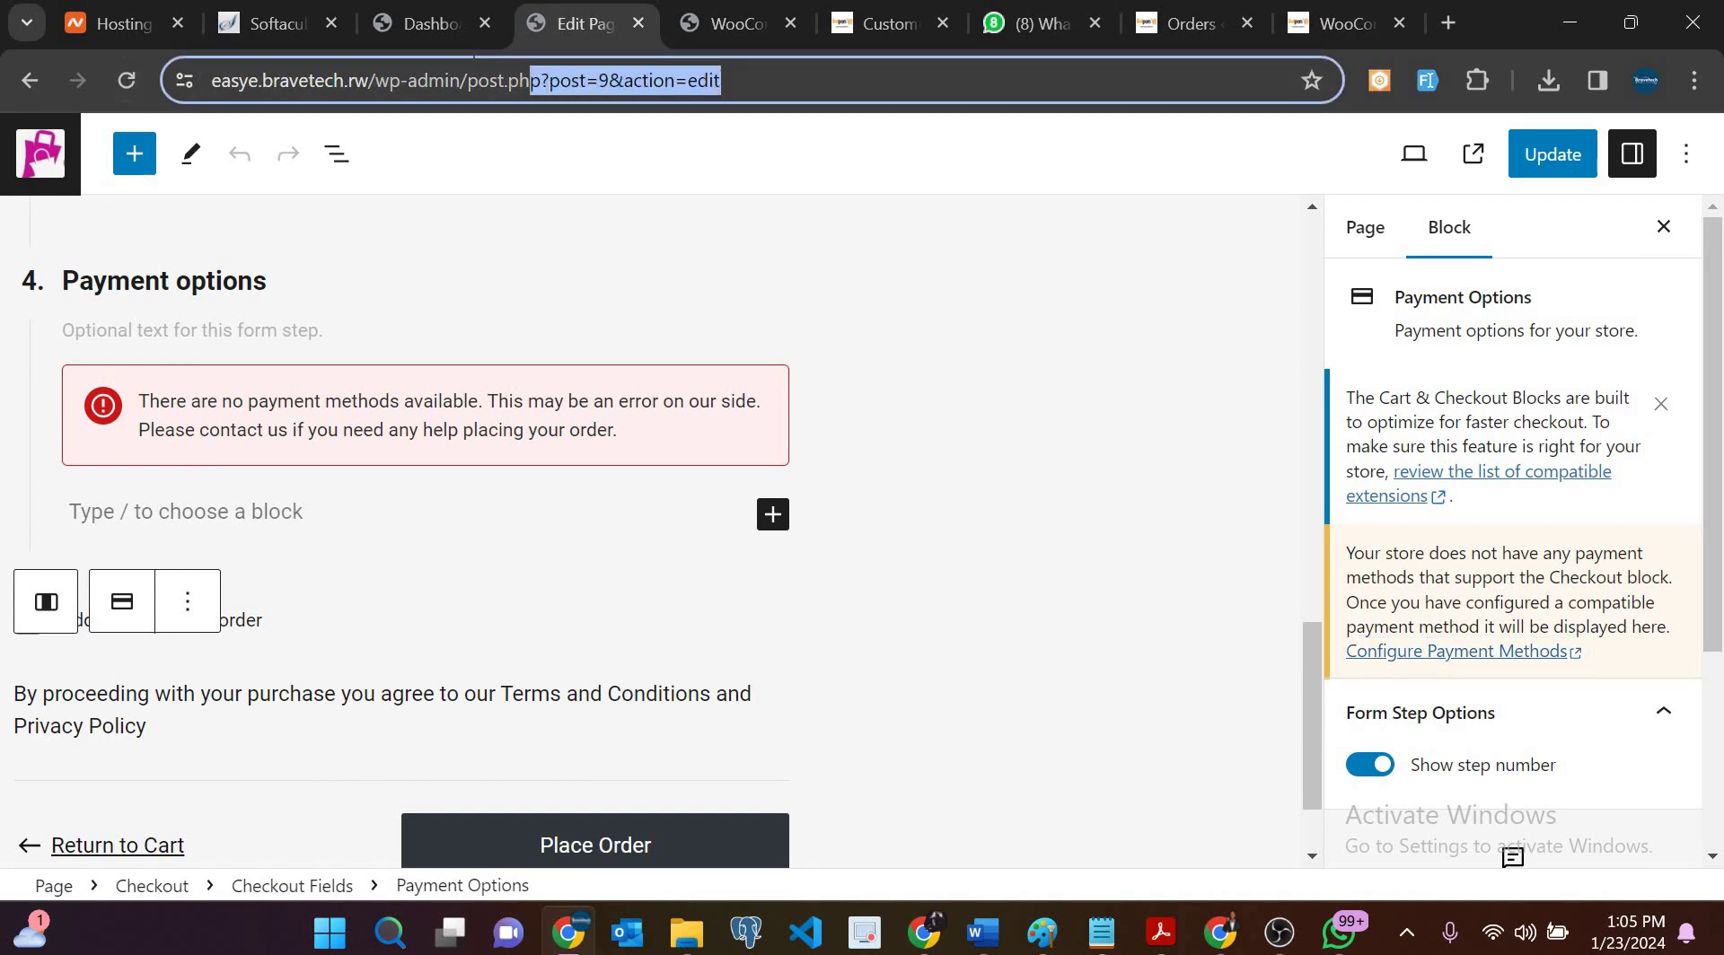
key("BackSpace")
key("Return")
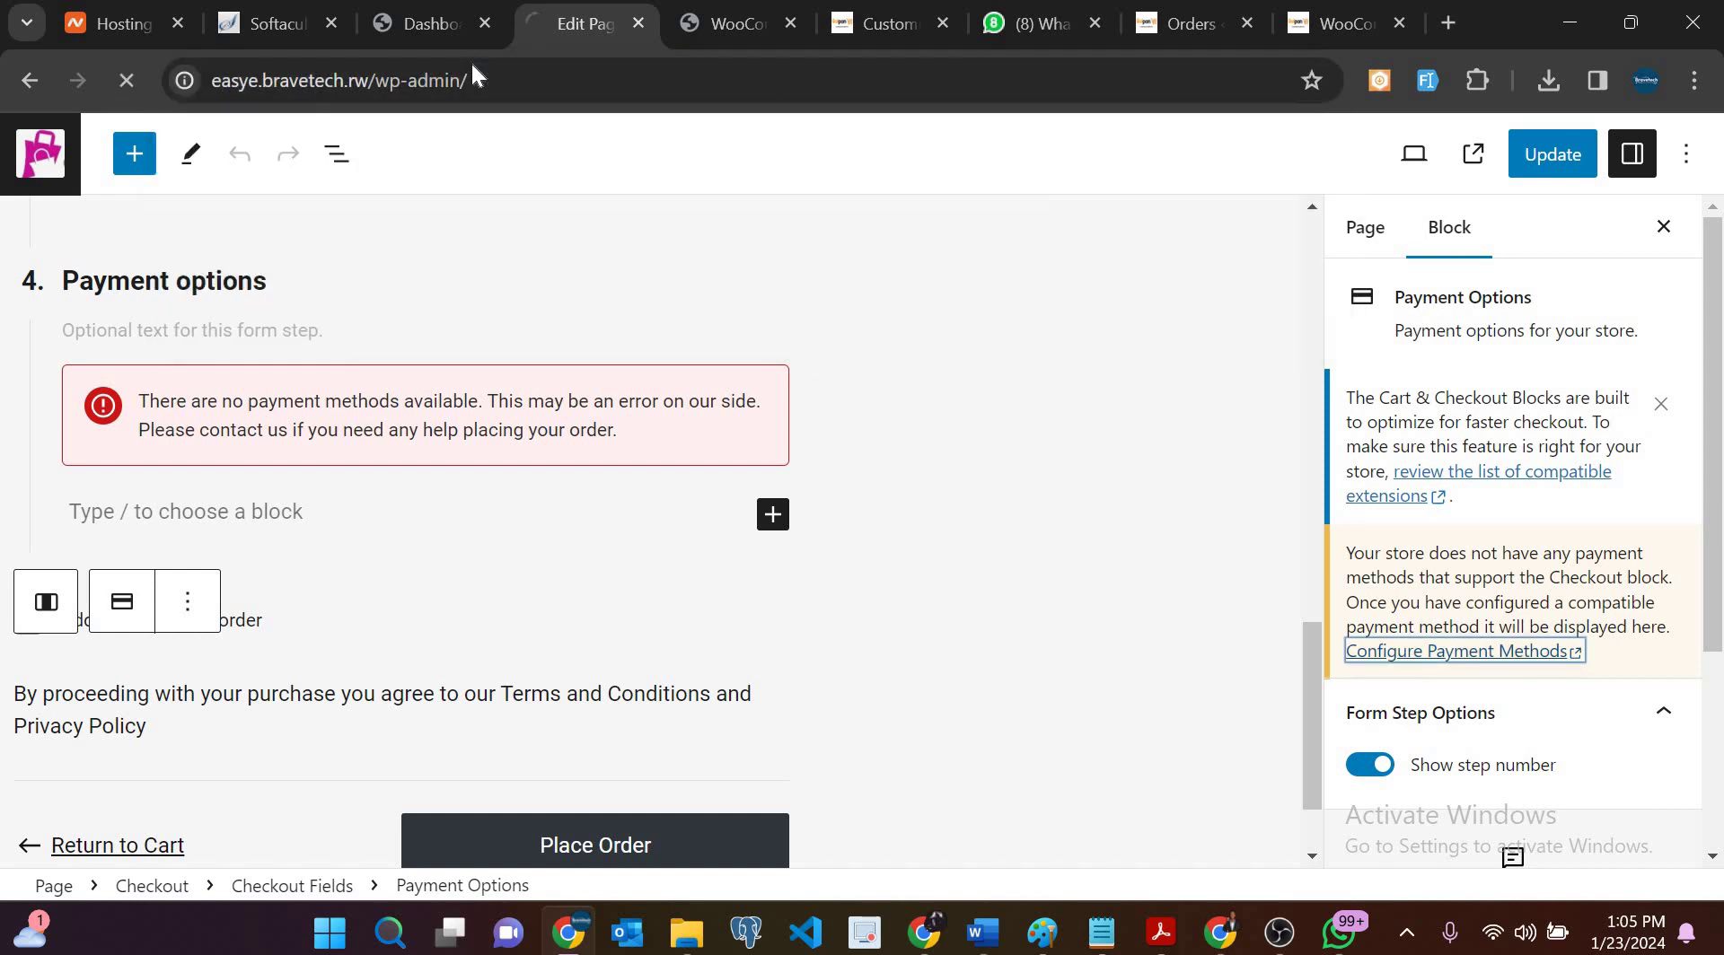
double_click(502, 80)
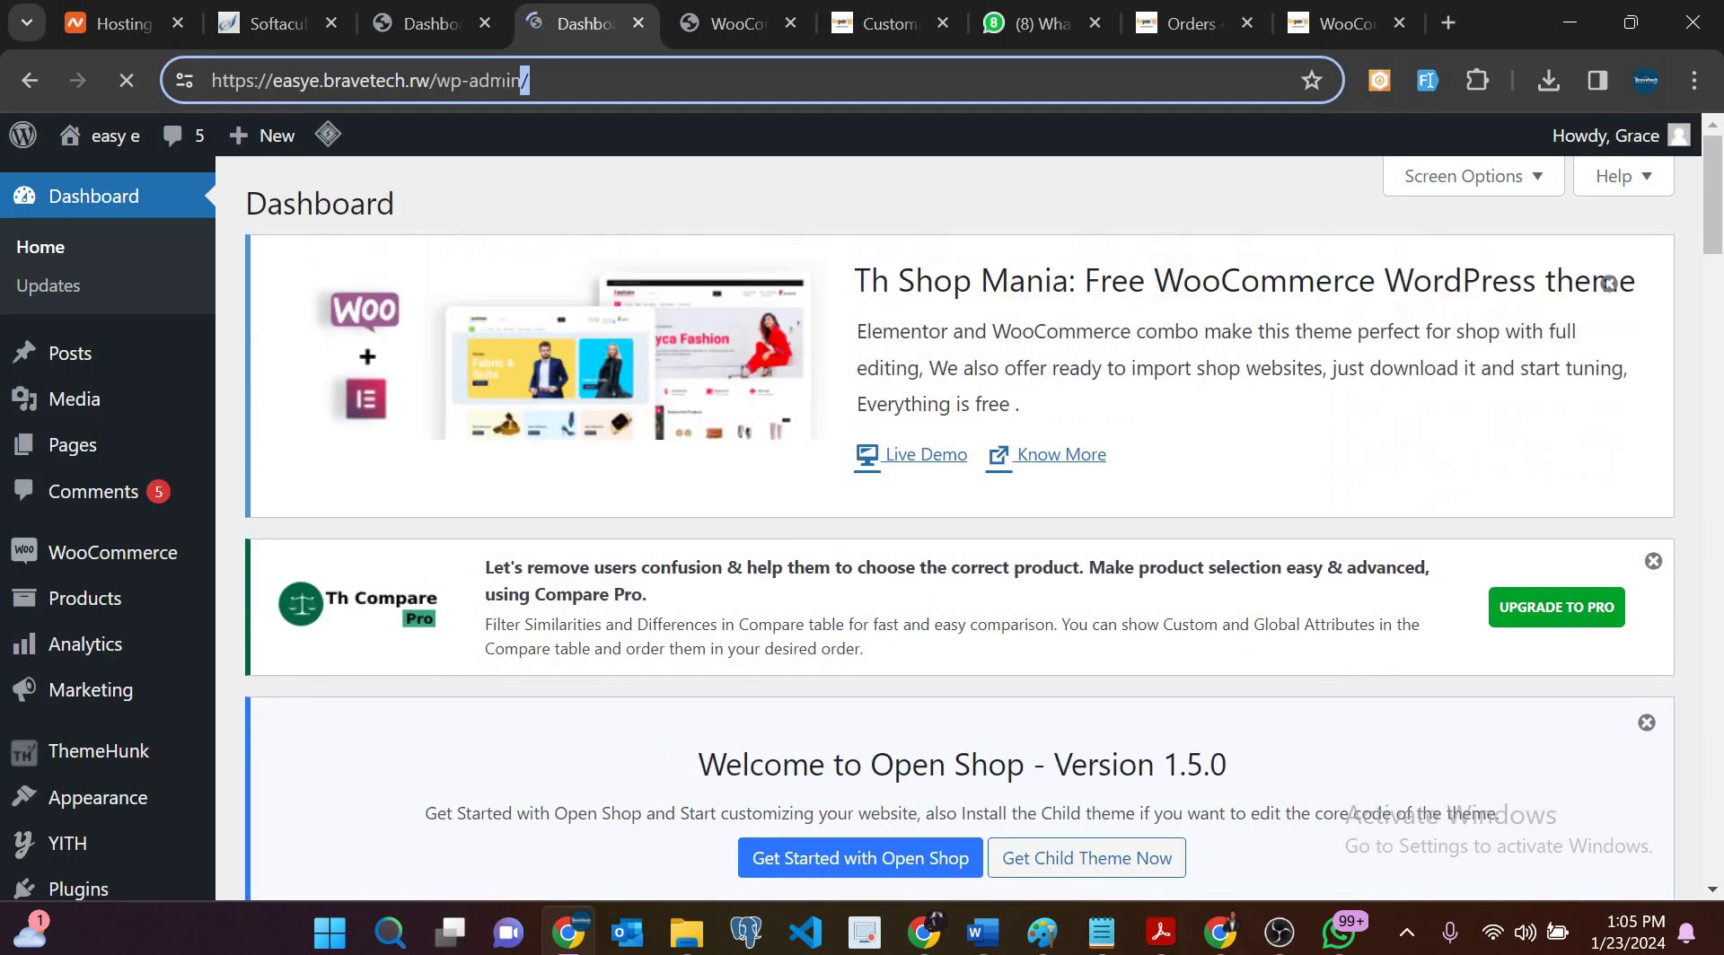
key("BackSpace")
key("BackSpace")
key("BackSpace")
key("BackSpace")
key("BackSpace")
key("BackSpace")
key("BackSpace")
key("BackSpace")
key("BackSpace")
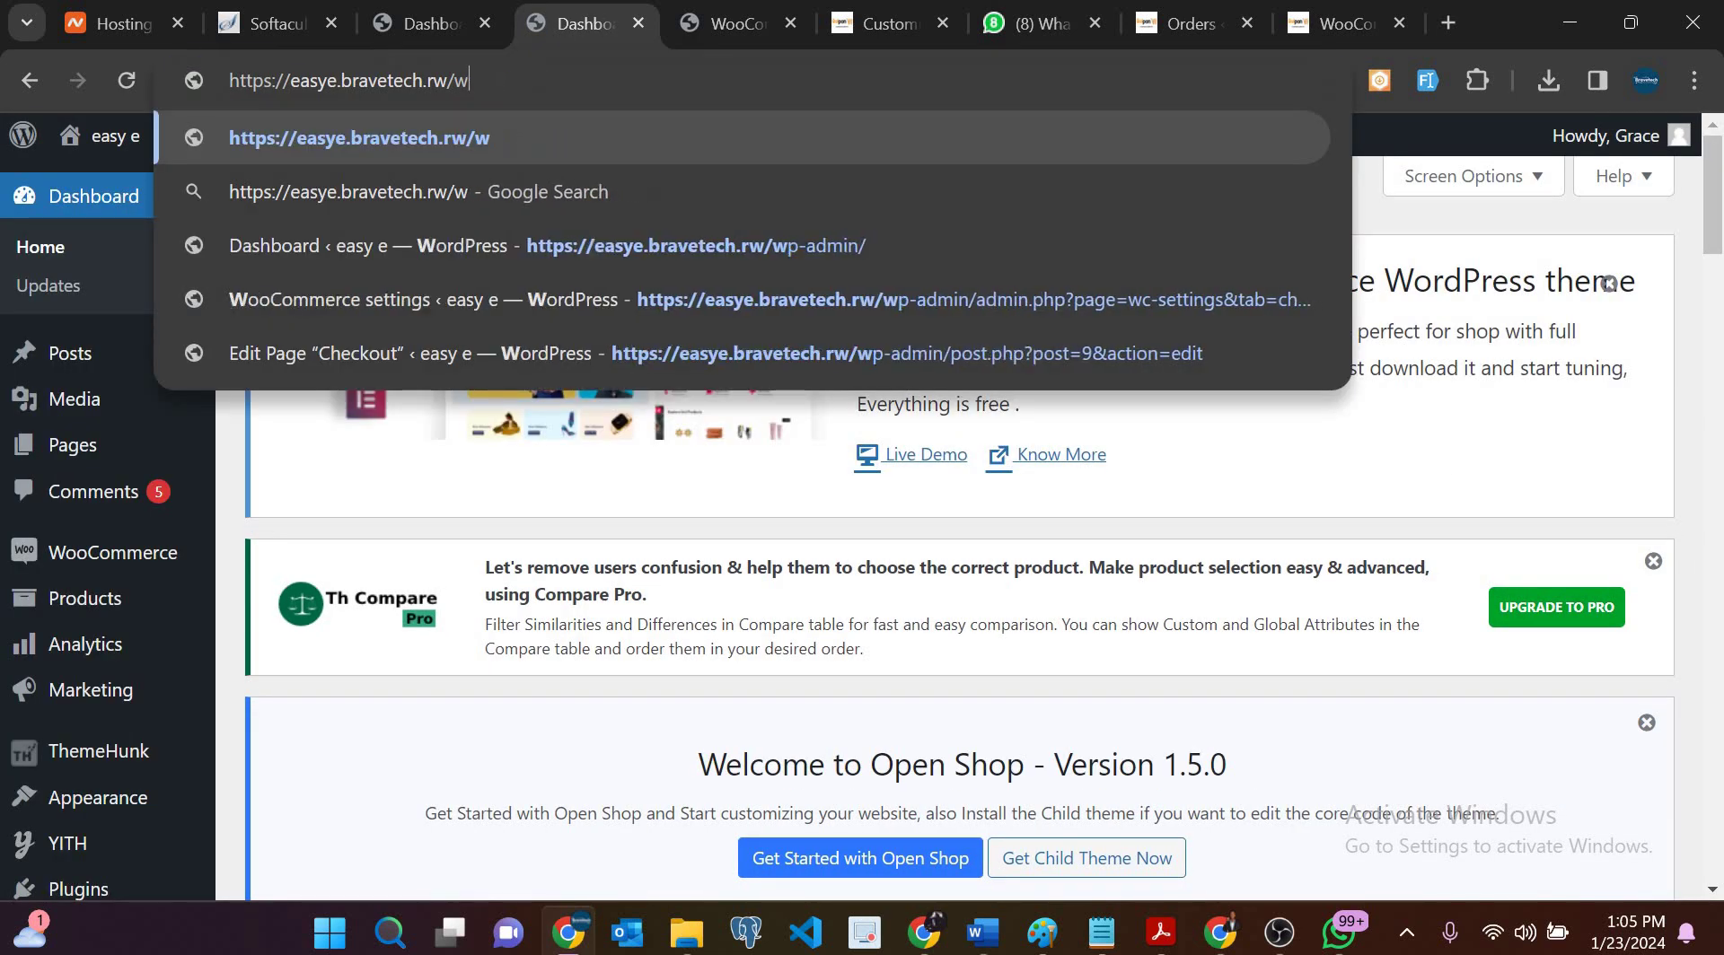
key("Return")
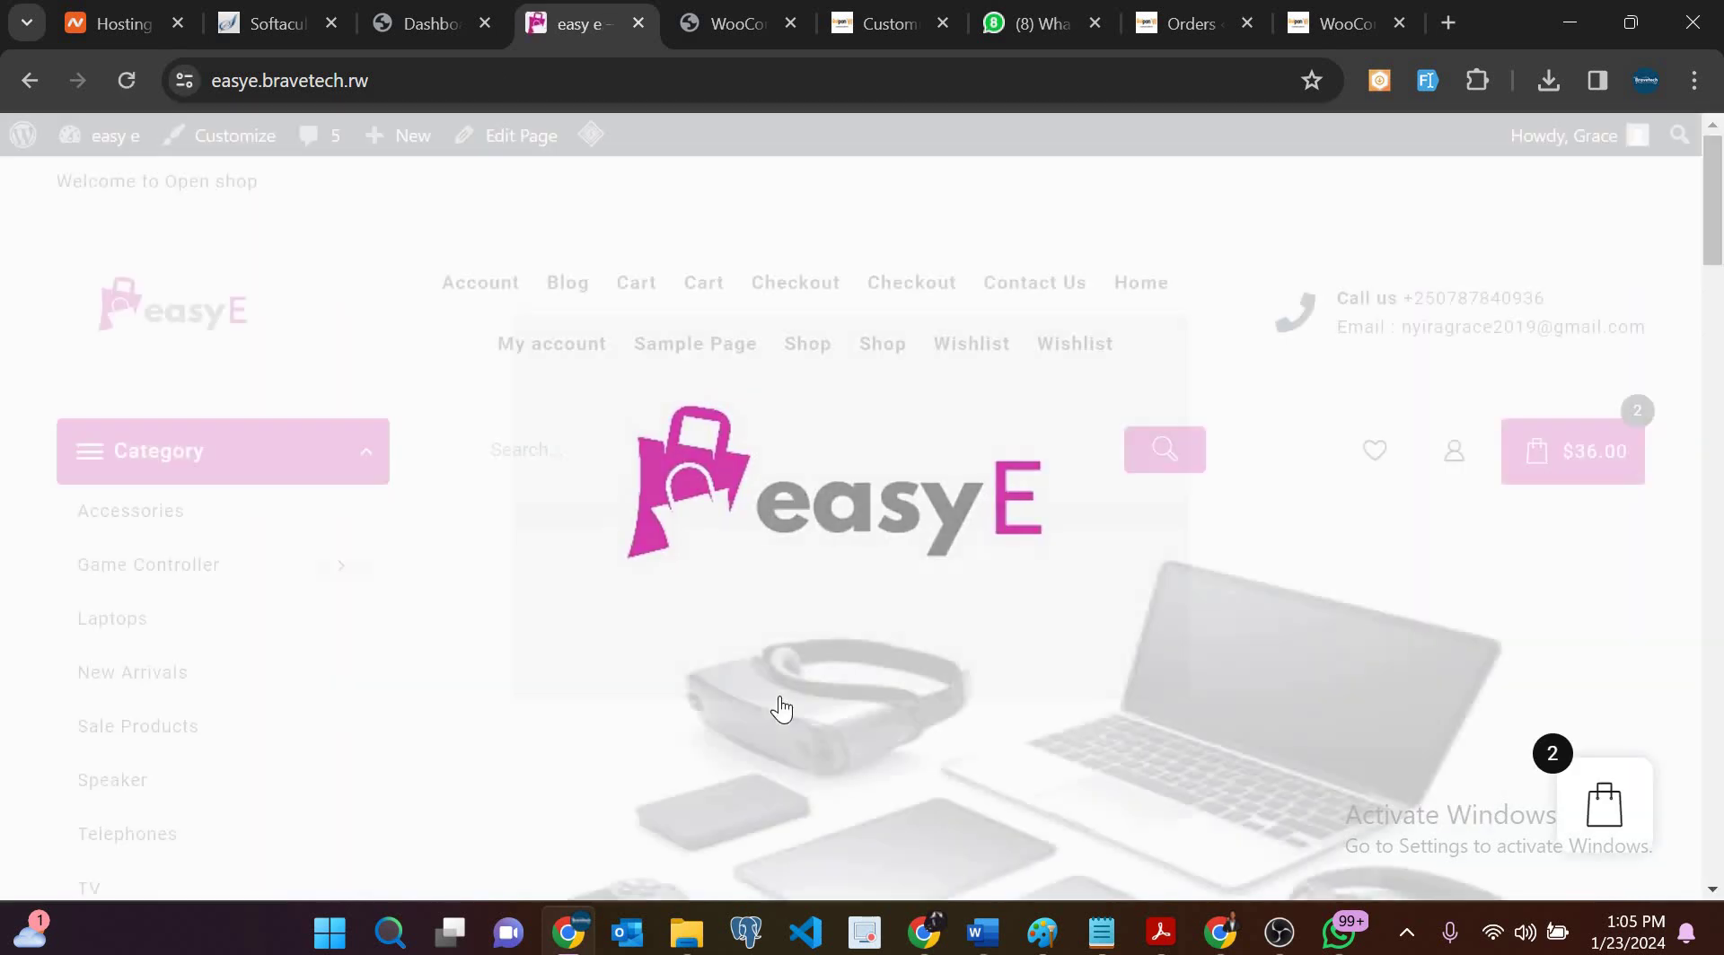
Step: Add the electronics product (eyeglasses) from the shop's front page to the cart
scroll(781, 710, "down", 12)
mouse_move(897, 655)
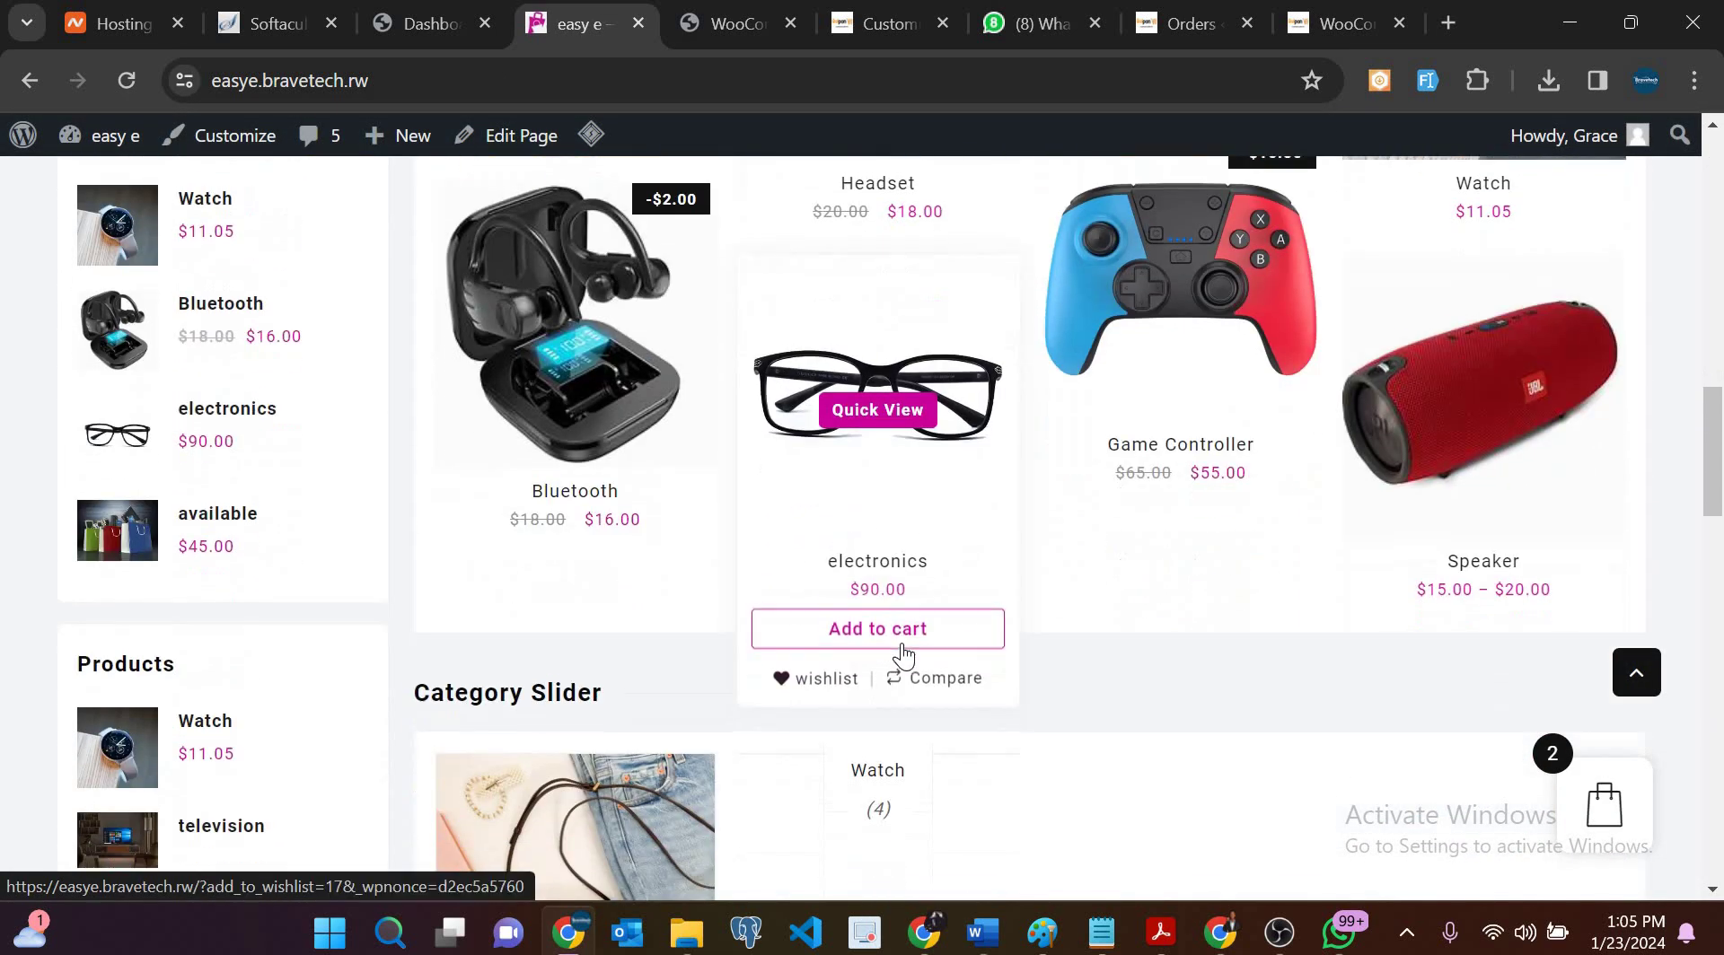
left_click(871, 637)
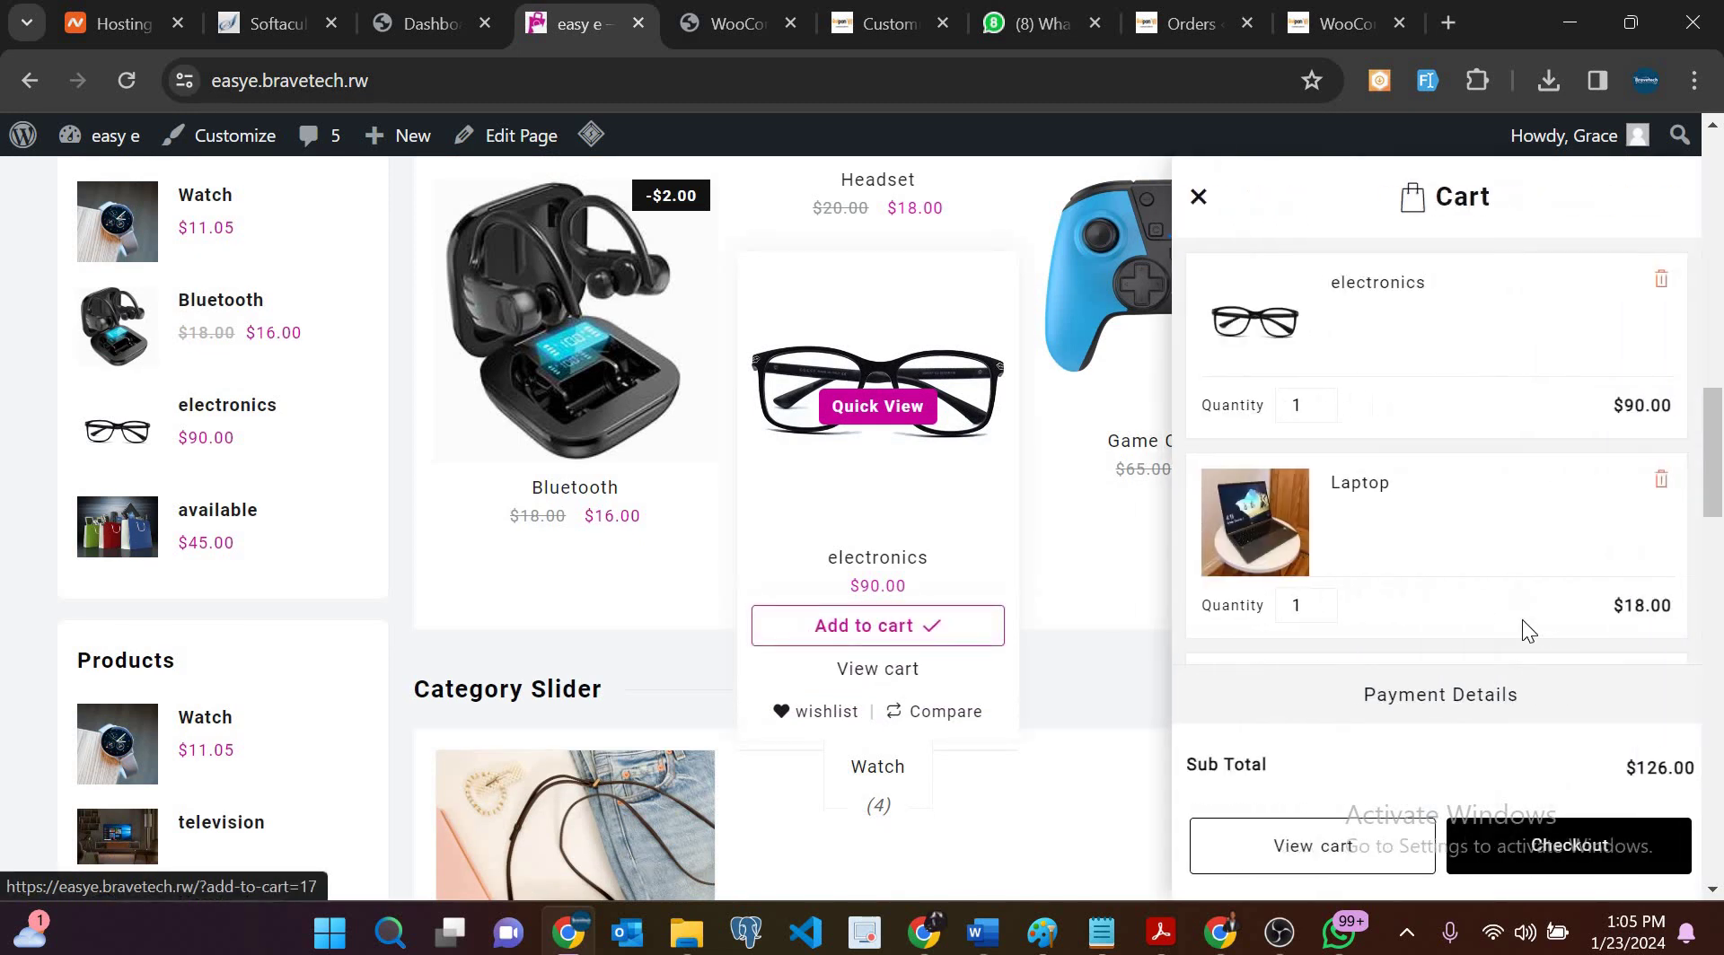
Step: Review the items in the cart and proceed to checkout
scroll(1478, 596, "down", 2)
scroll(1478, 595, "up", 2)
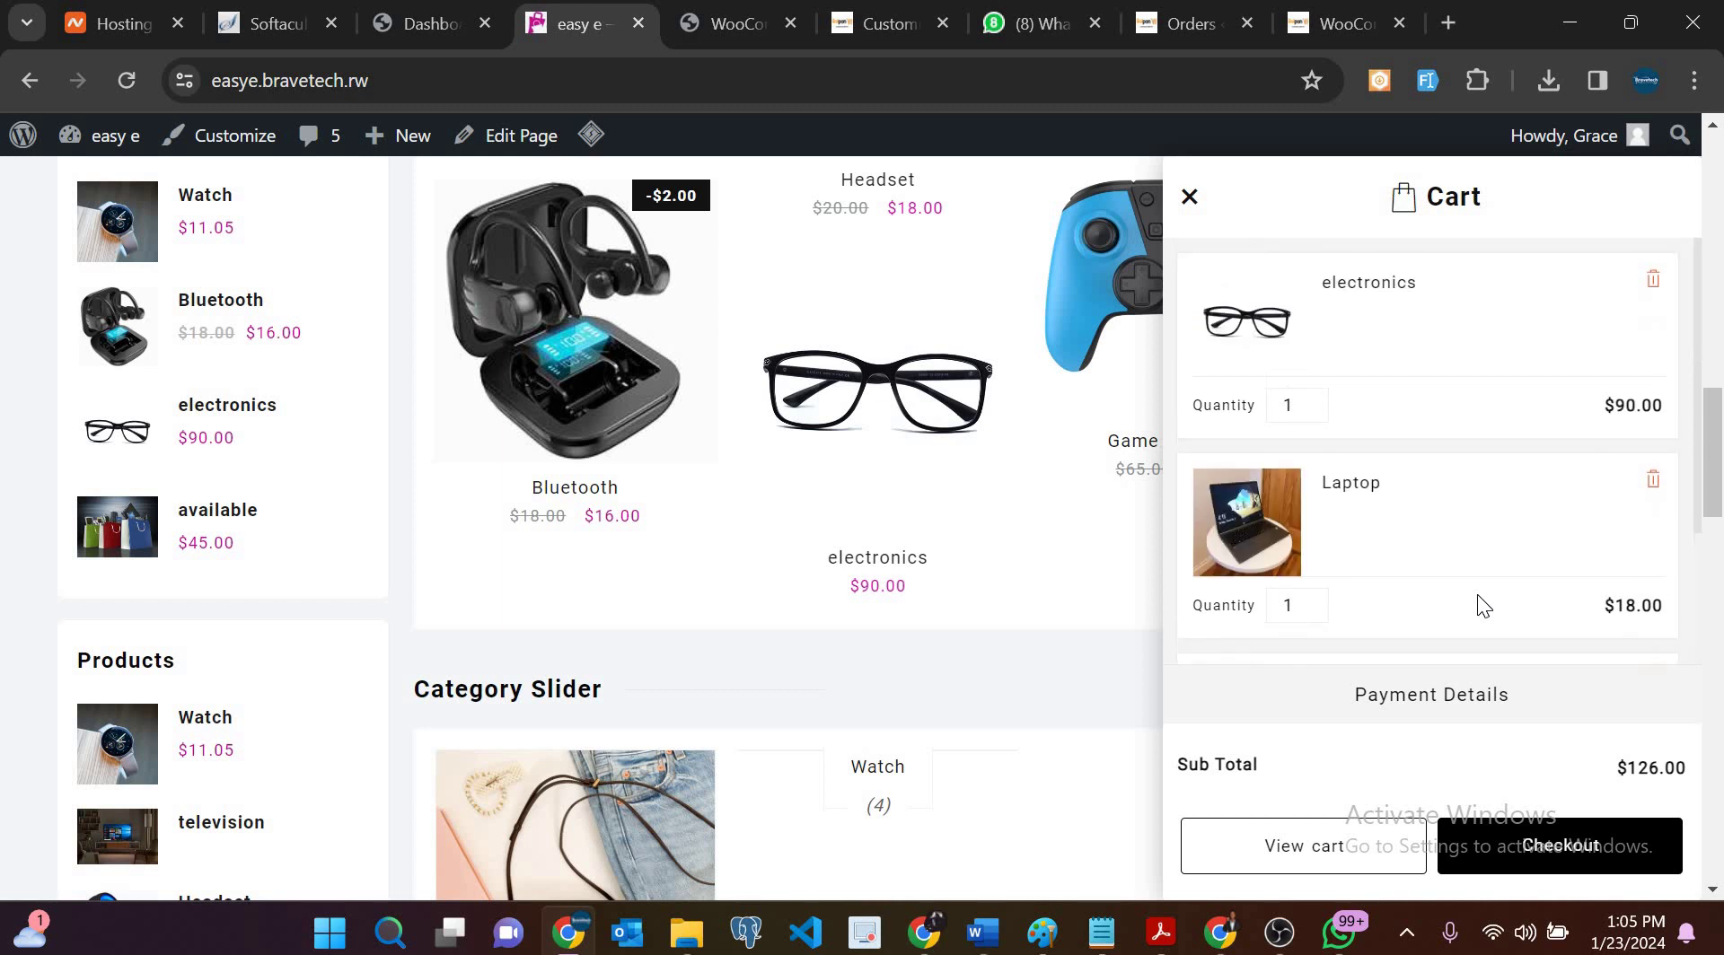
scroll(1478, 595, "down", 2)
scroll(1478, 594, "down", 4)
scroll(1478, 595, "up", 1)
scroll(1478, 594, "up", 1)
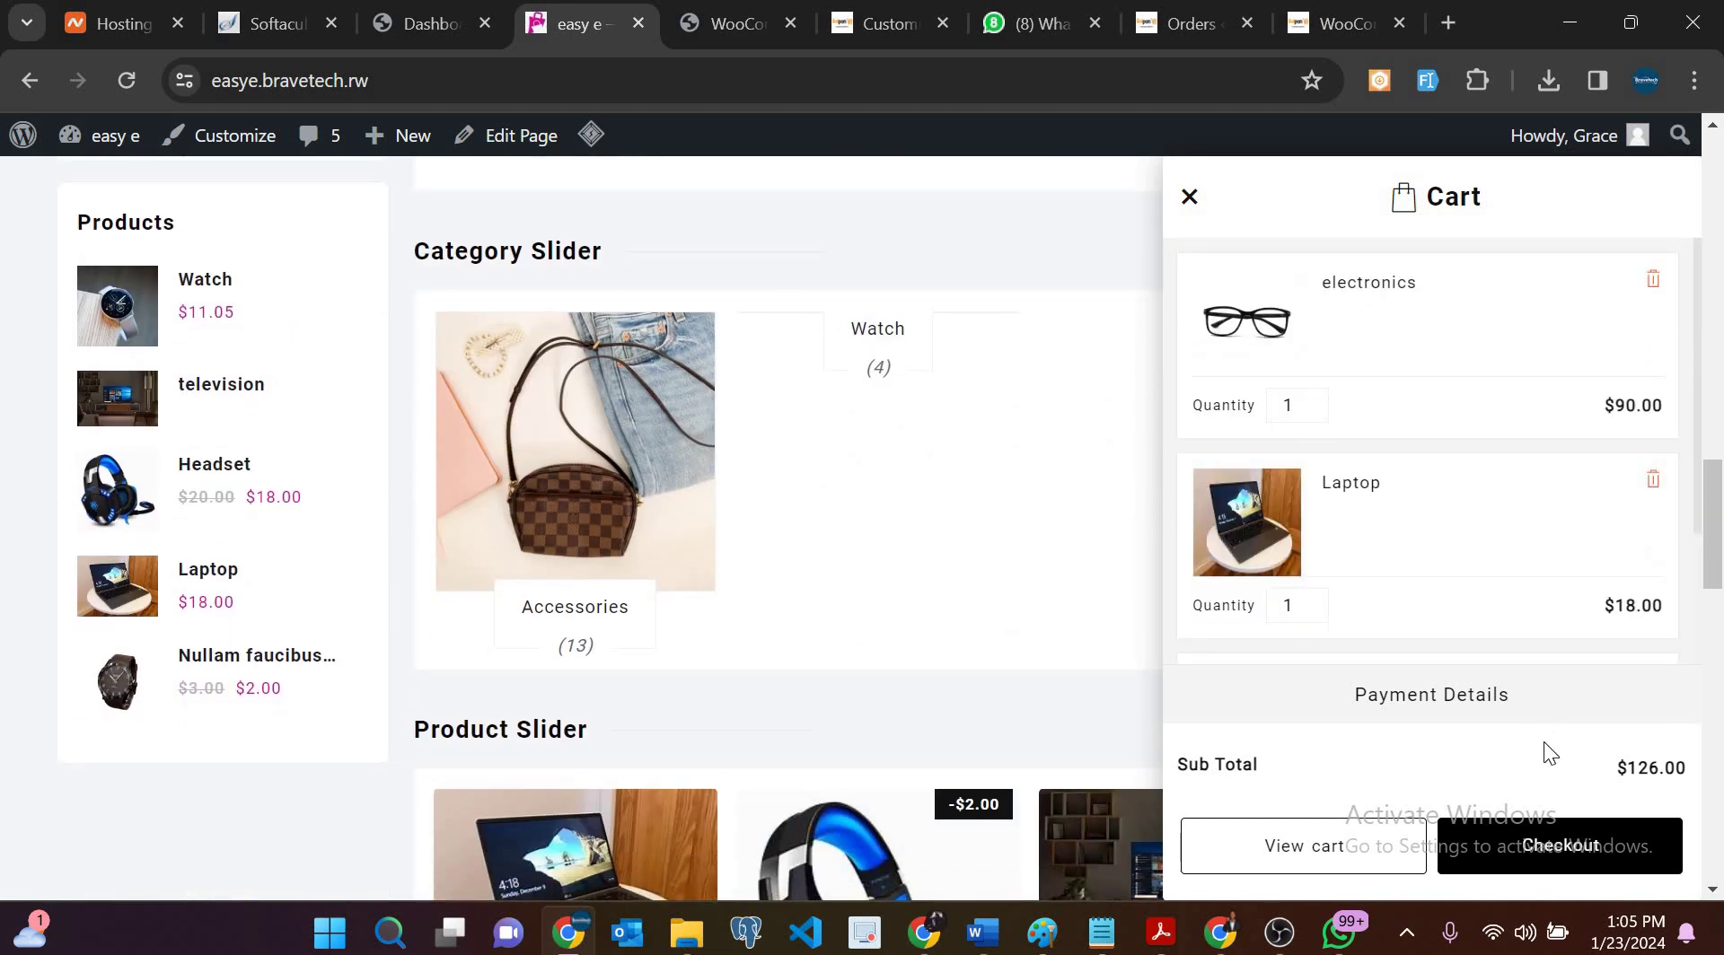
scroll(1544, 742, "down", 2)
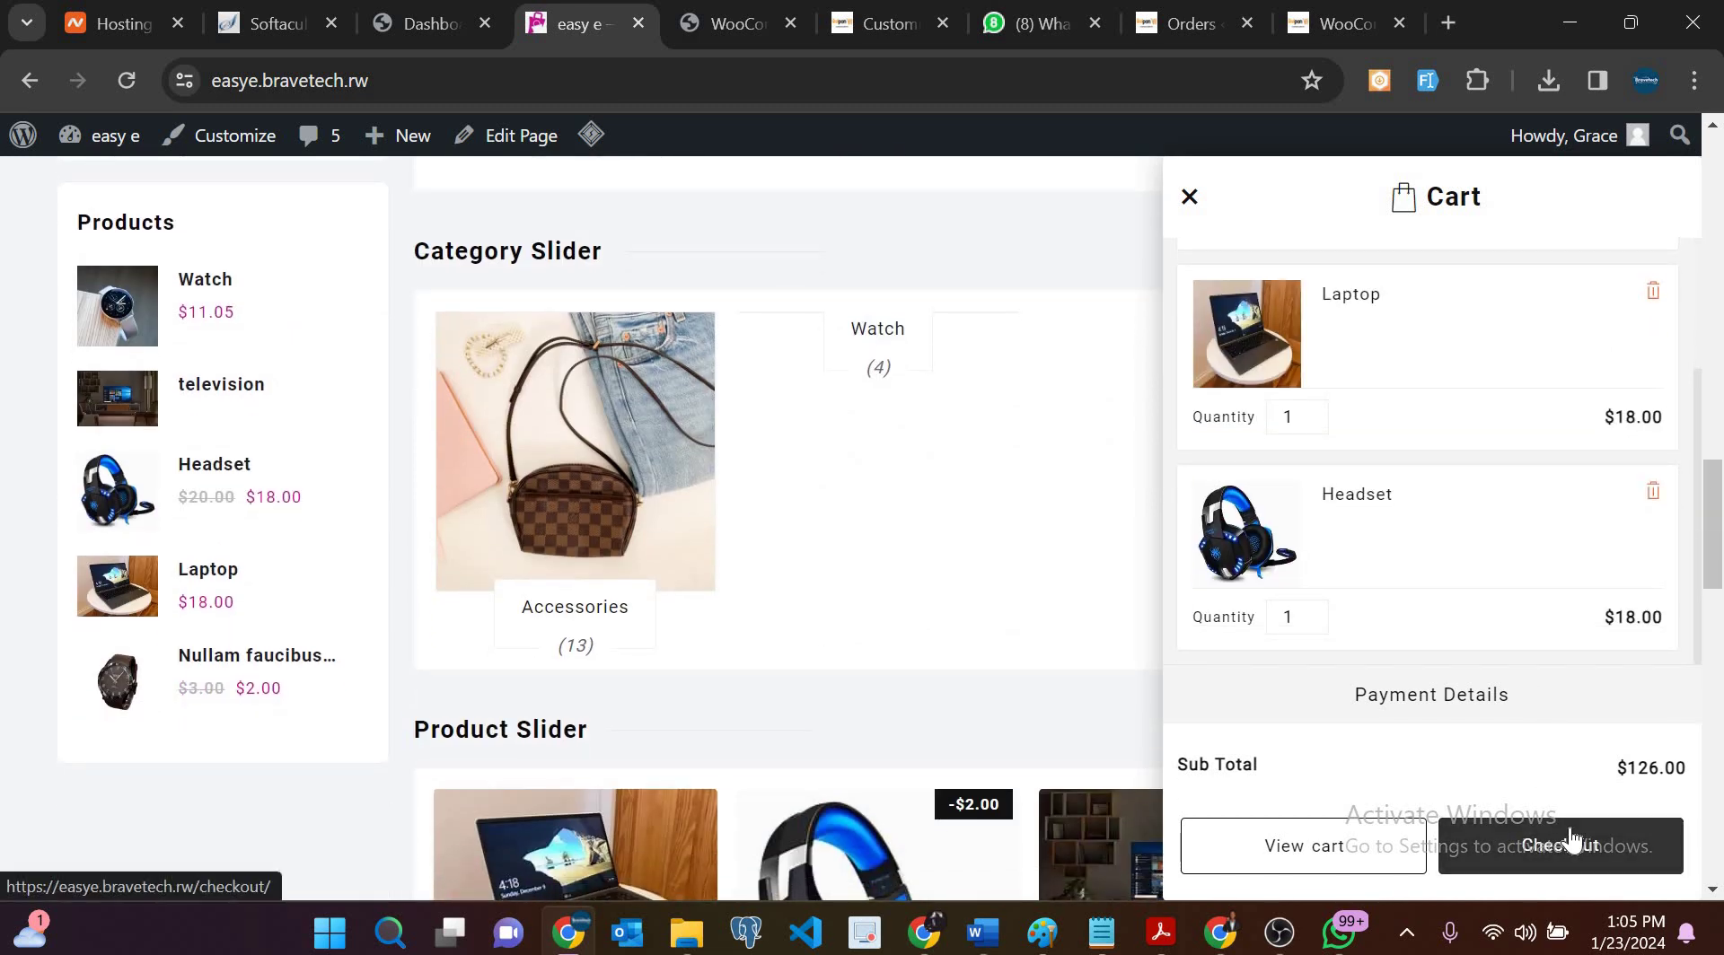
left_click(1571, 840)
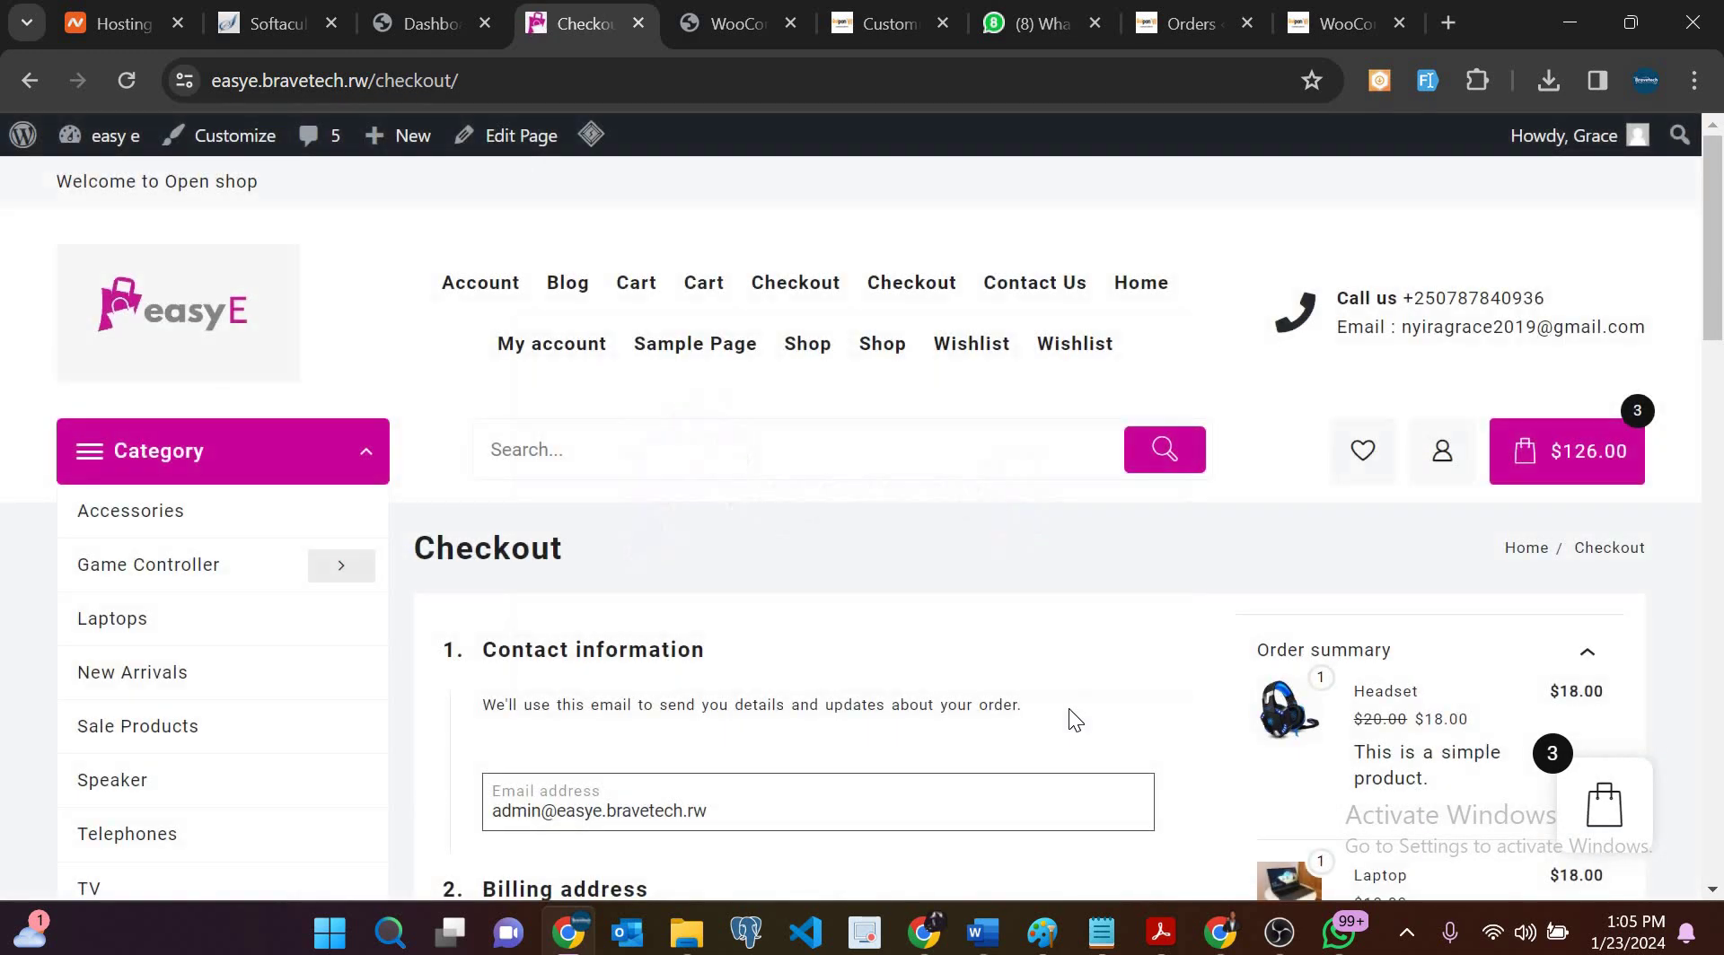
Step: Check the payment options offered in the checkout form and select Cash on delivery
scroll(1068, 709, "down", 5)
scroll(1071, 709, "down", 8)
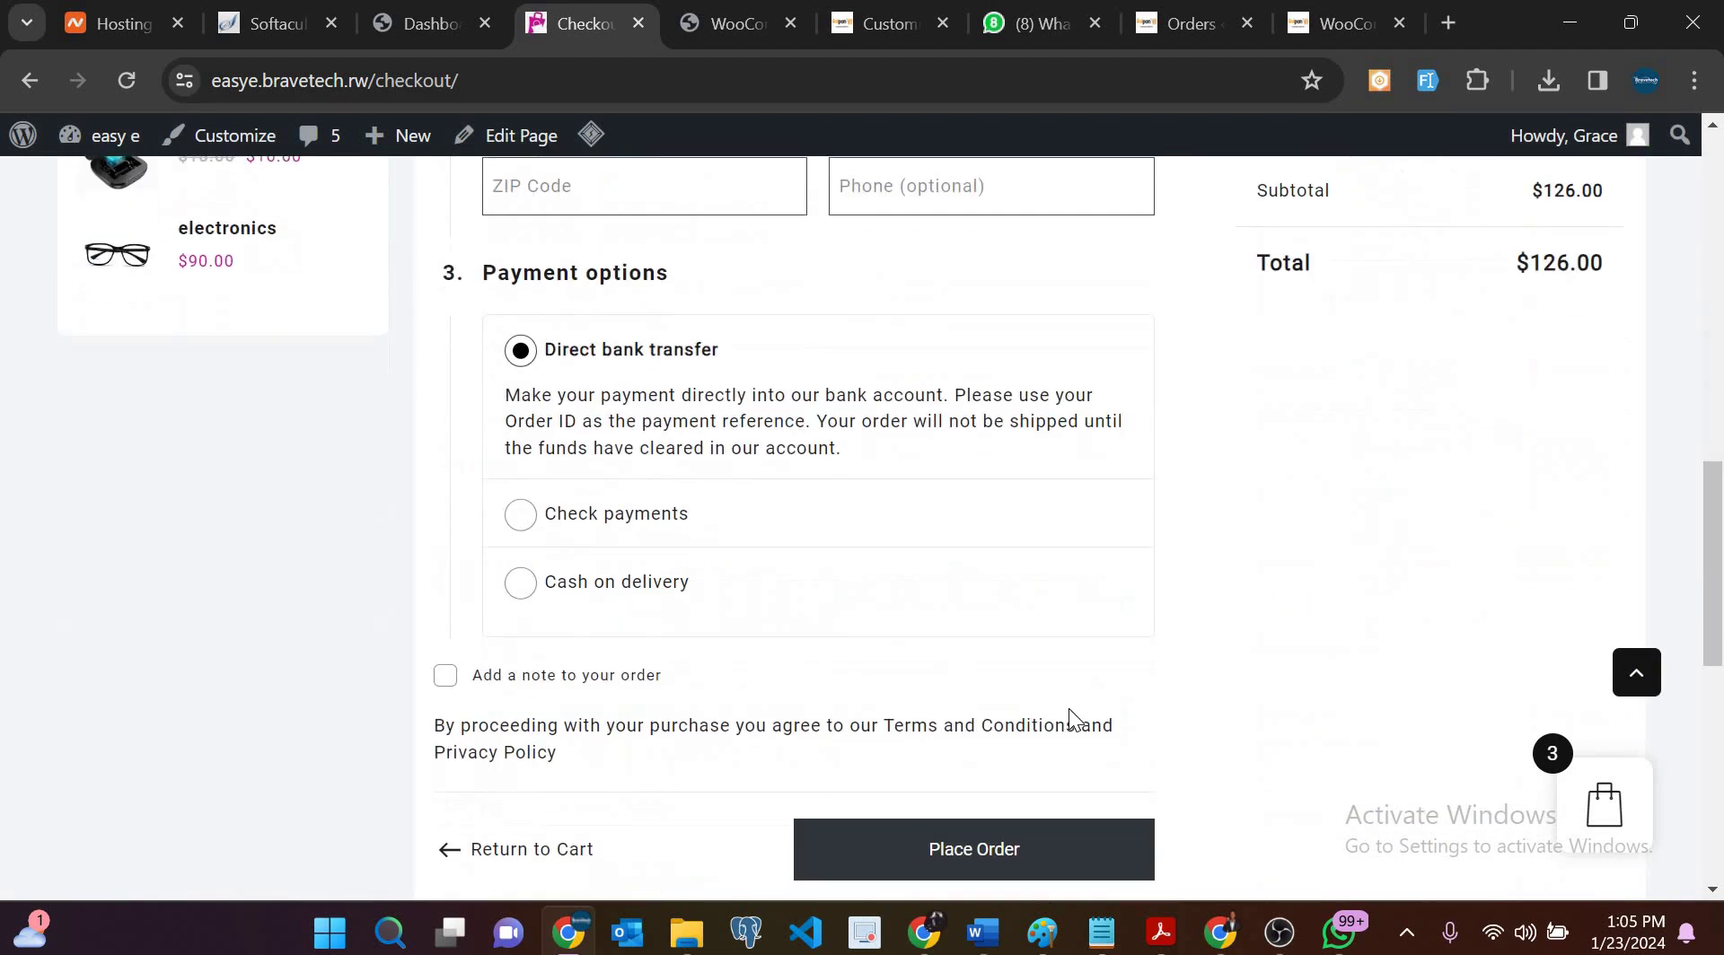
scroll(612, 472, "up", 3)
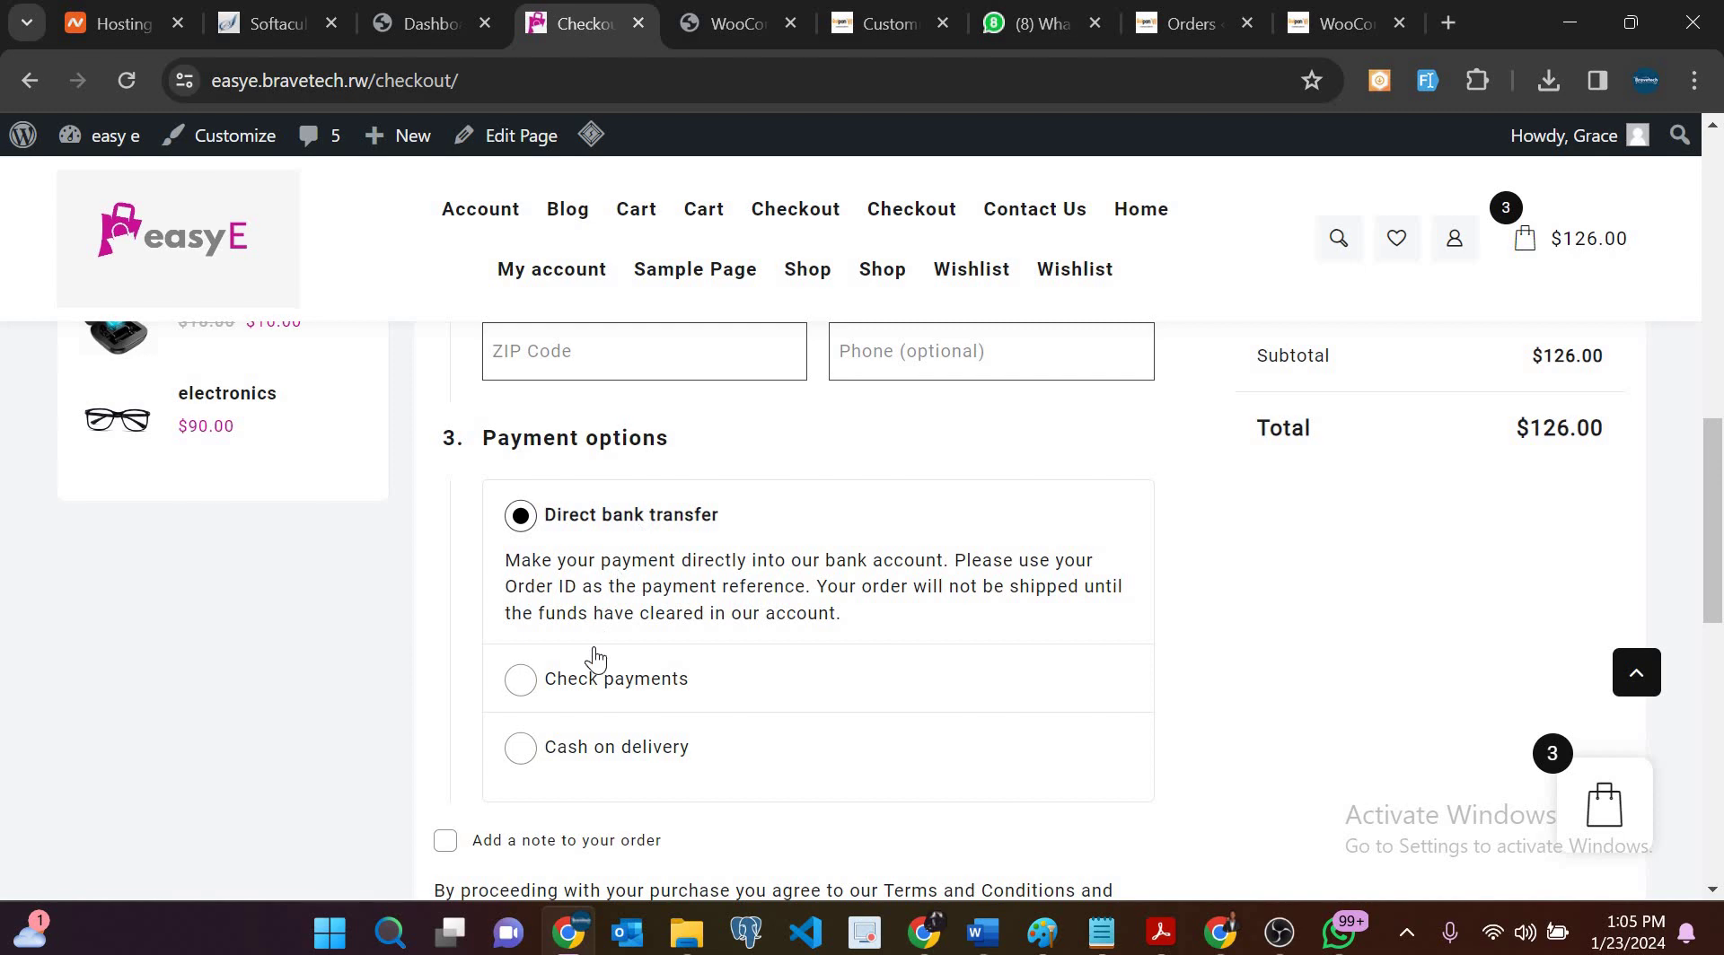
scroll(596, 660, "down", 2)
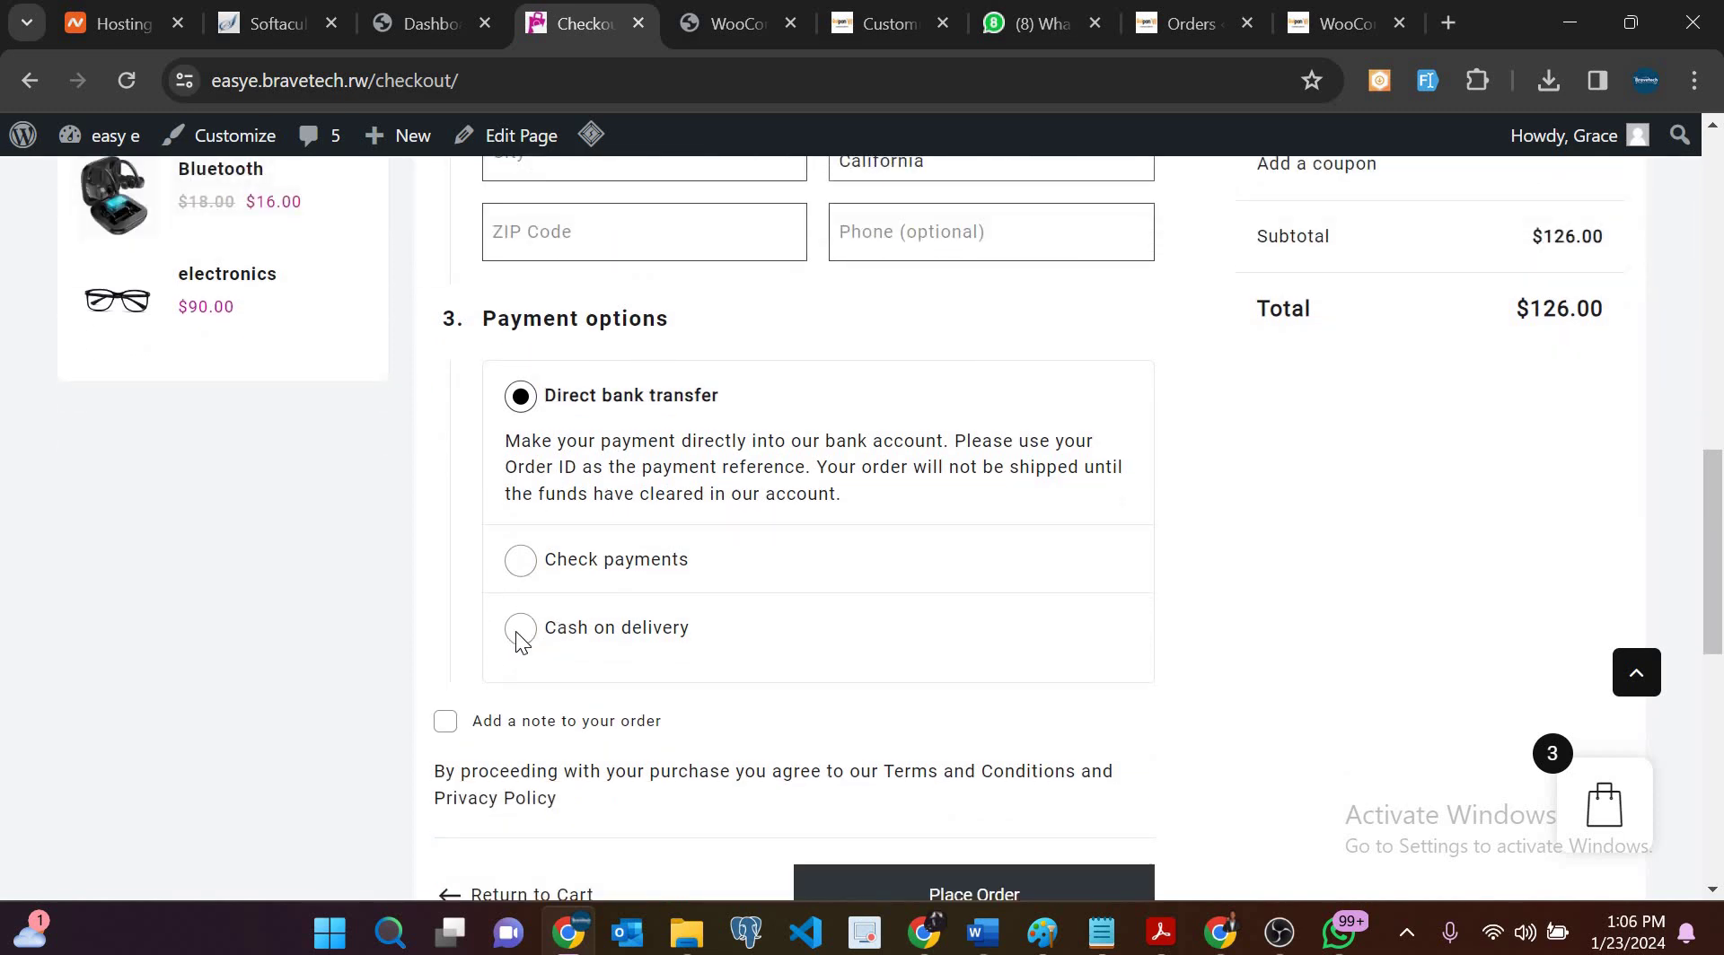
left_click(517, 633)
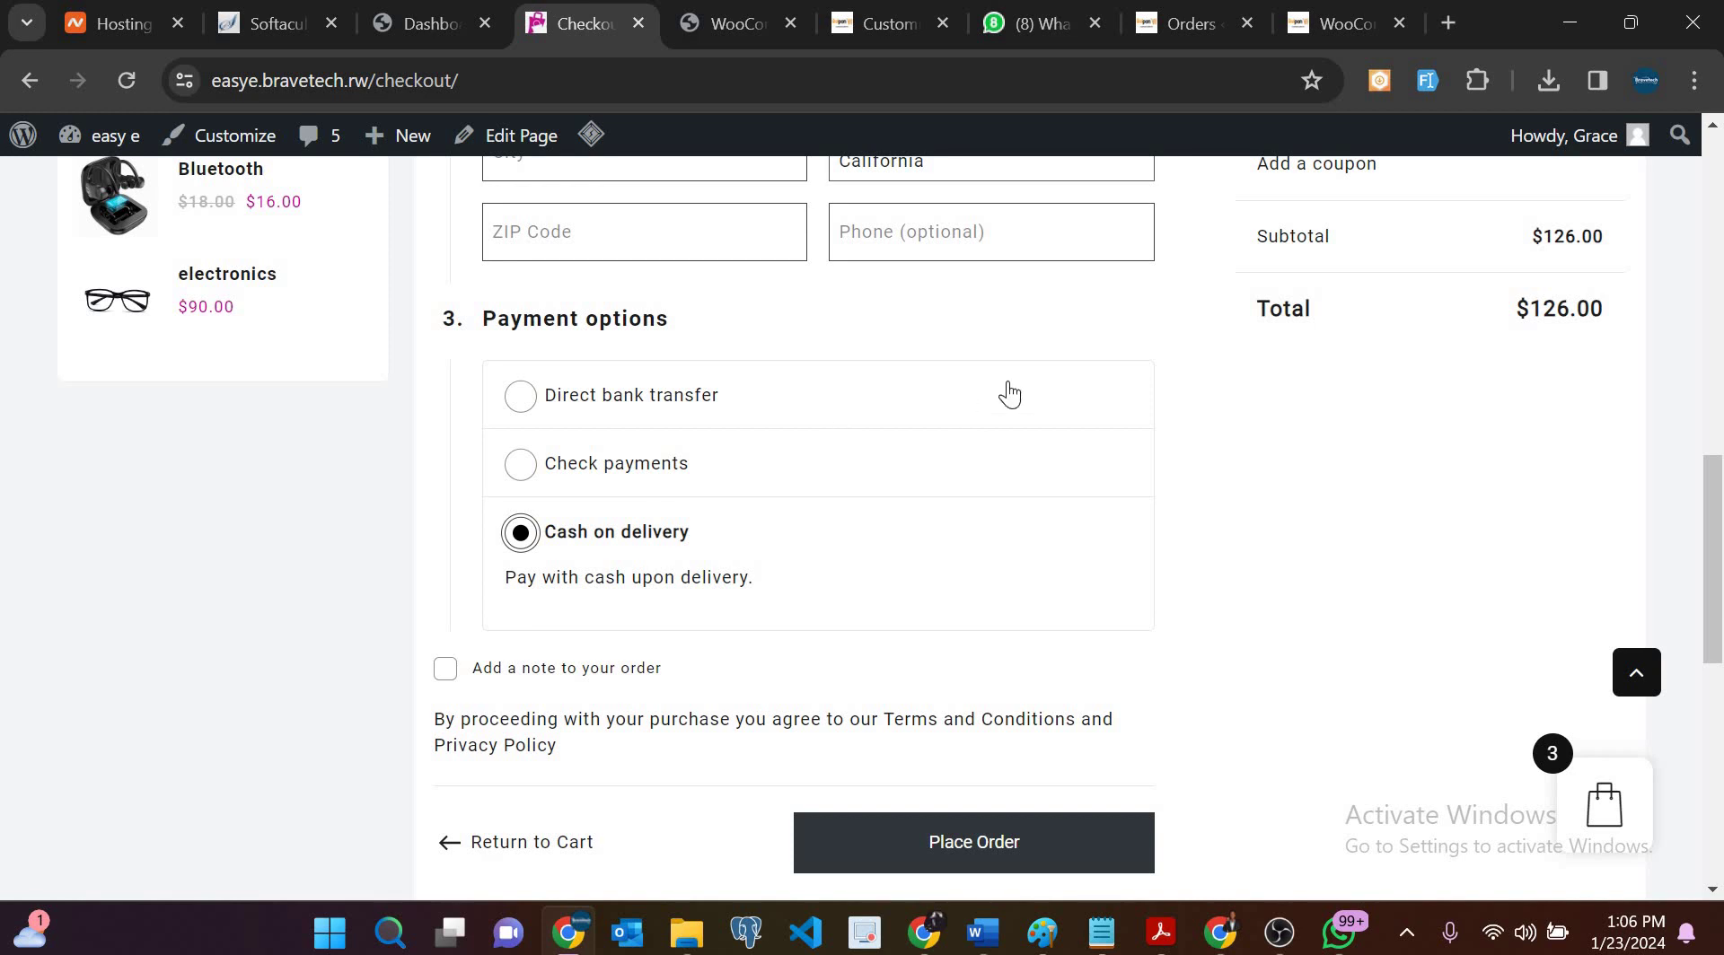
Step: Fill the checkout form with sample customer data using the form-filler extension and place the order
scroll(1009, 381, "up", 10)
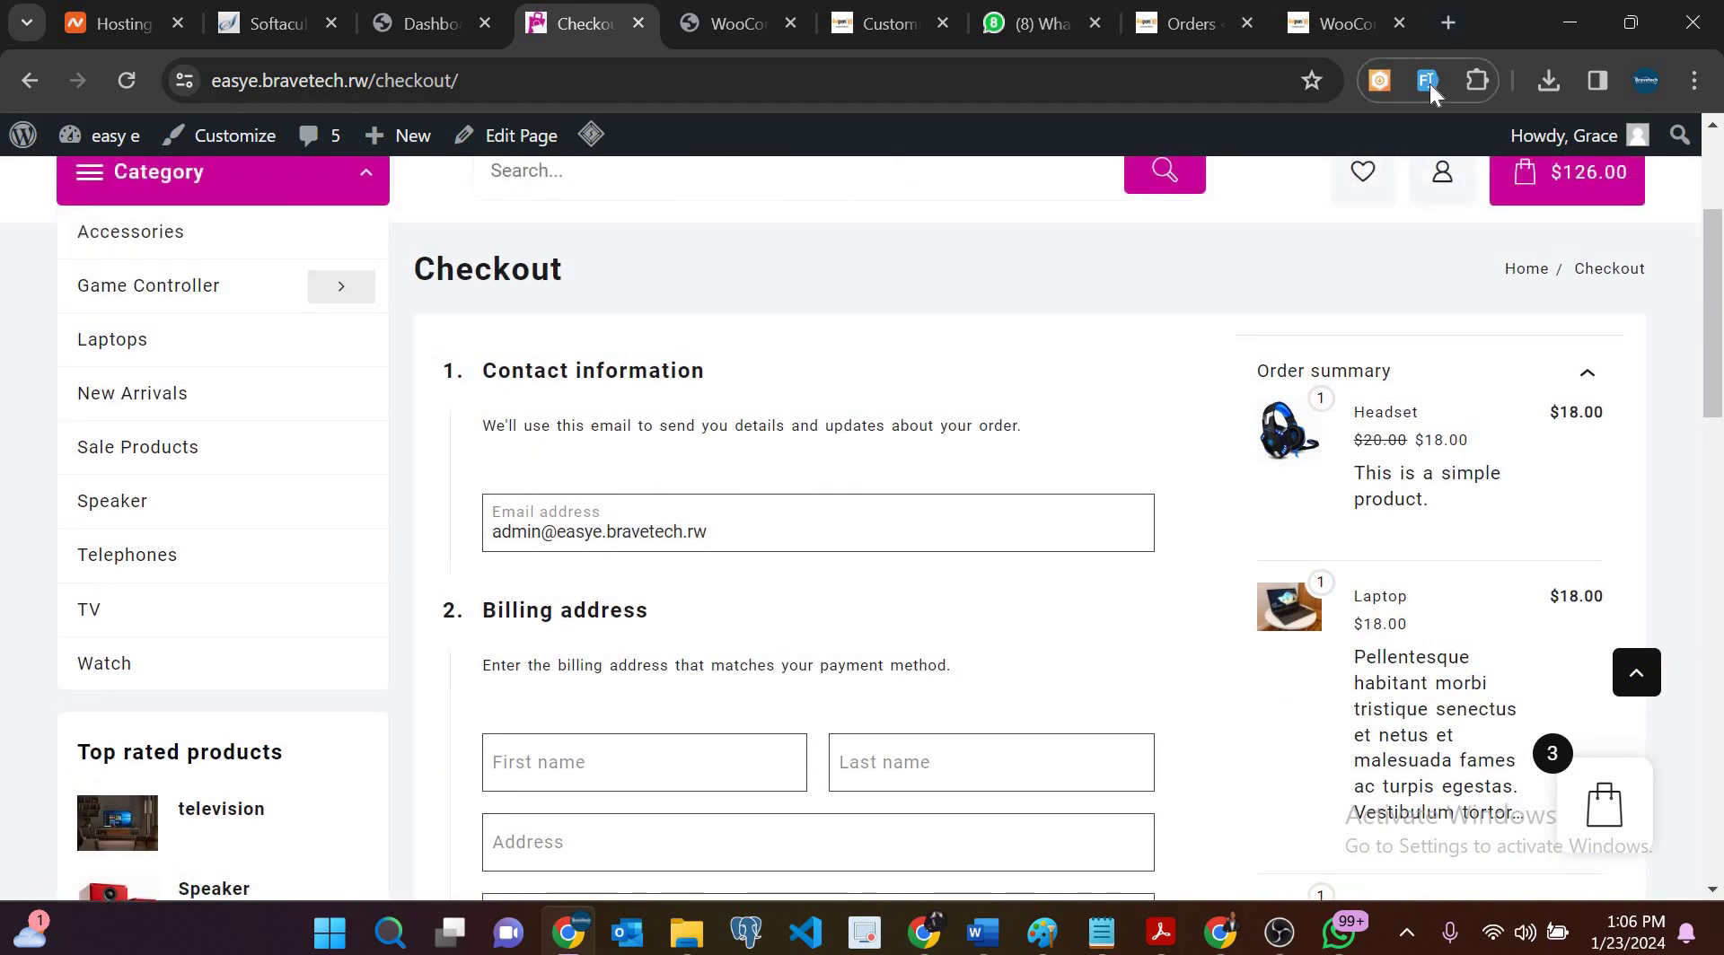
left_click(1428, 81)
scroll(851, 701, "down", 2)
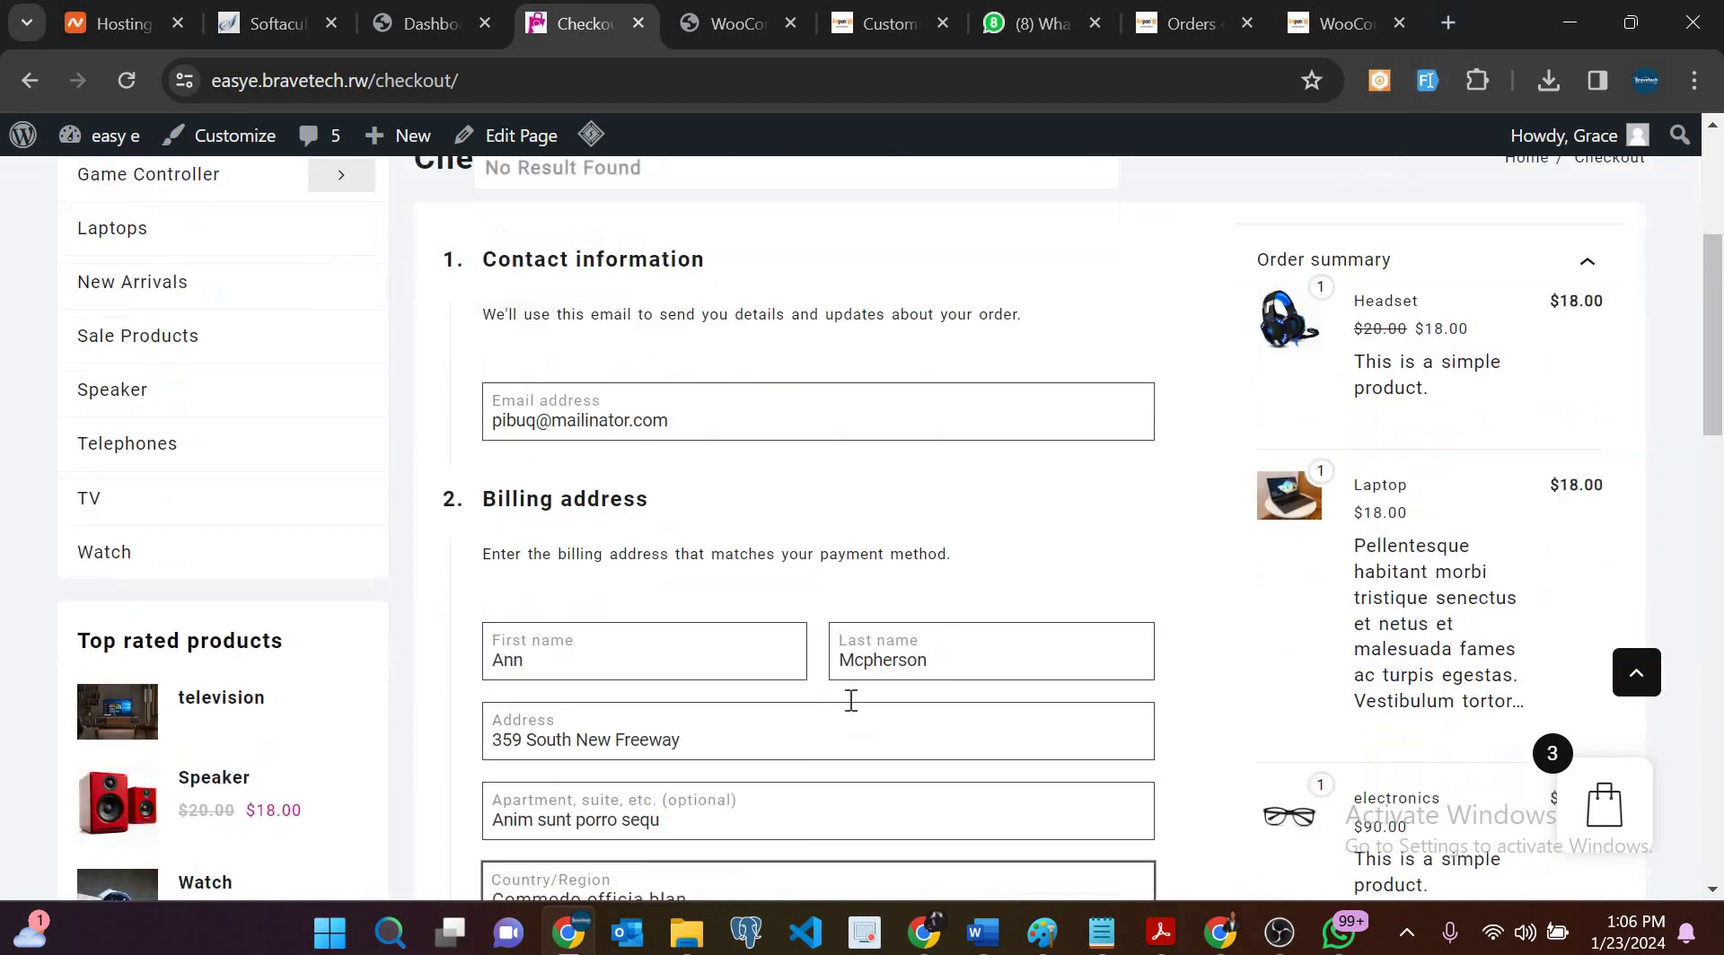
scroll(849, 700, "down", 15)
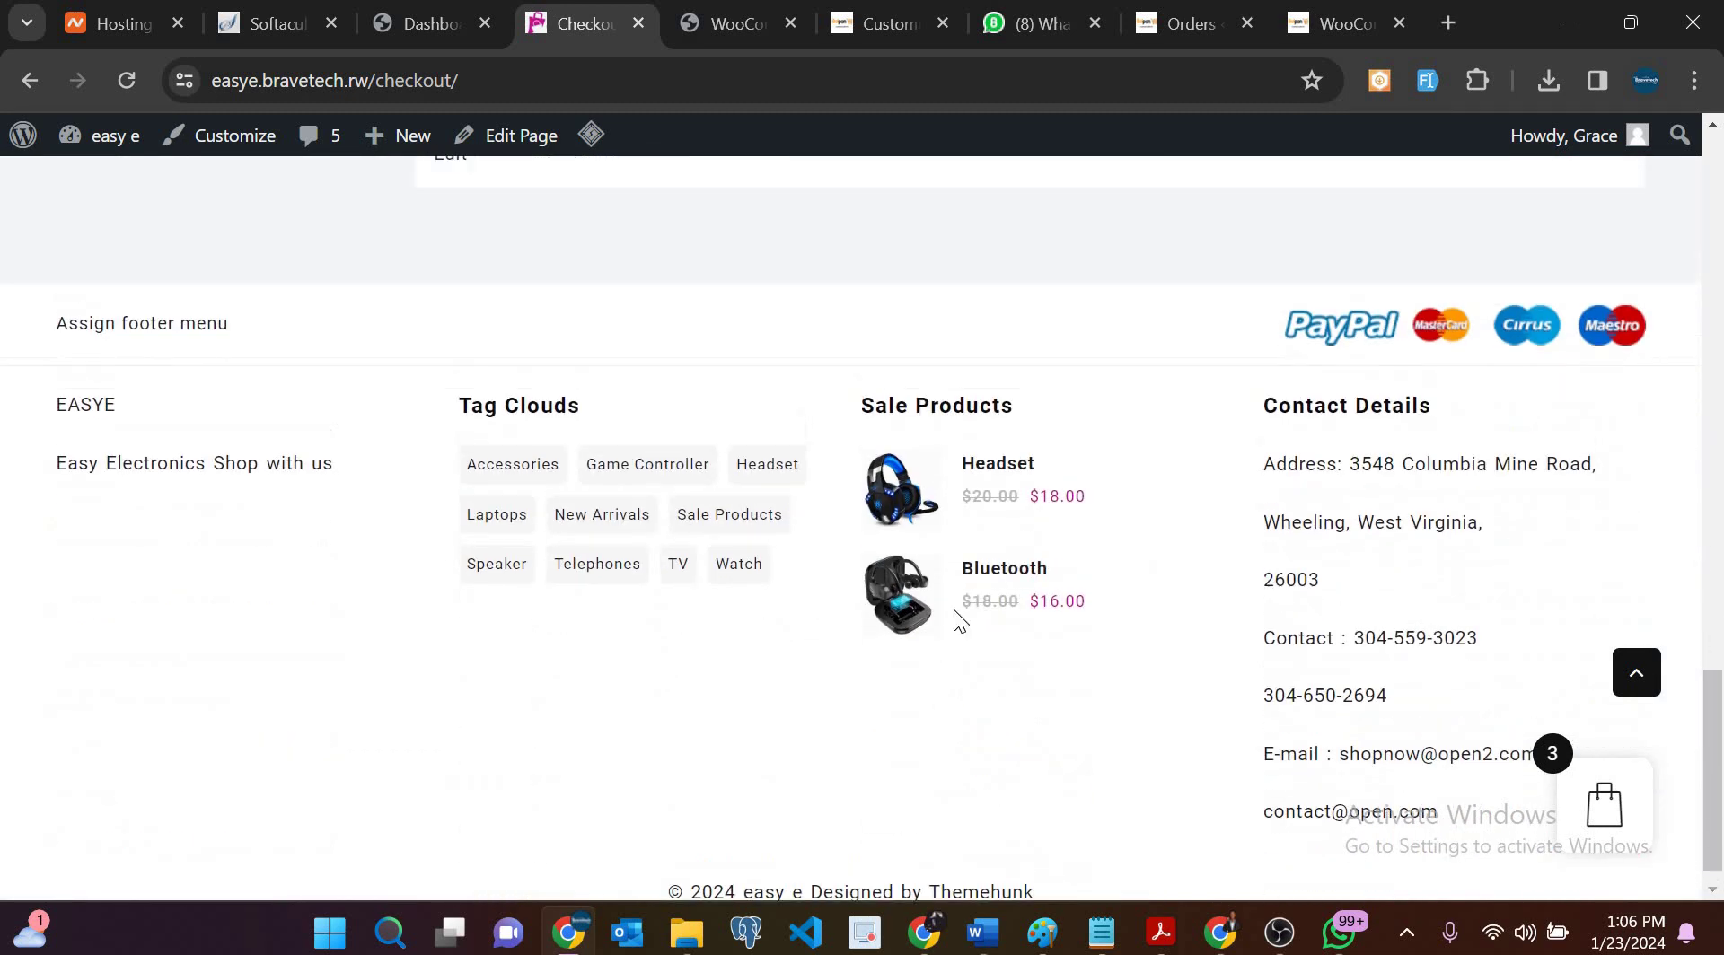
scroll(954, 610, "up", 5)
left_click(1003, 603)
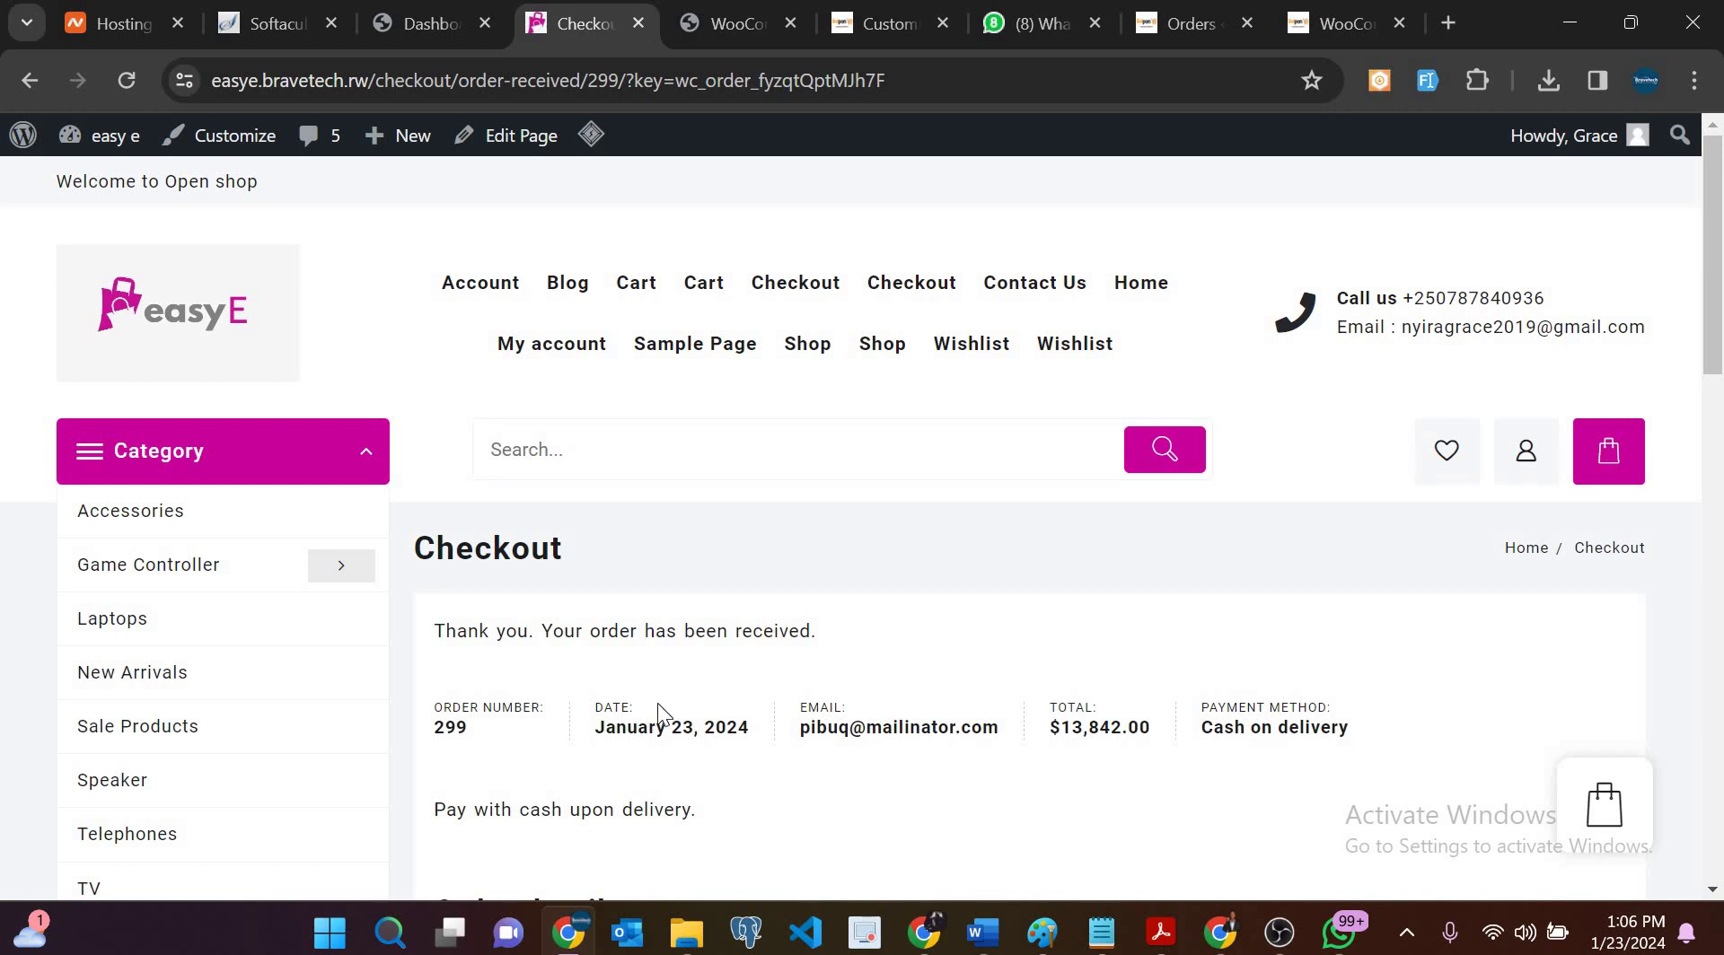
Step: Look over the order confirmation and open the WooCommerce Orders list in the admin dashboard to find the new order
scroll(657, 703, "down", 8)
scroll(577, 284, "up", 8)
left_click(431, 30)
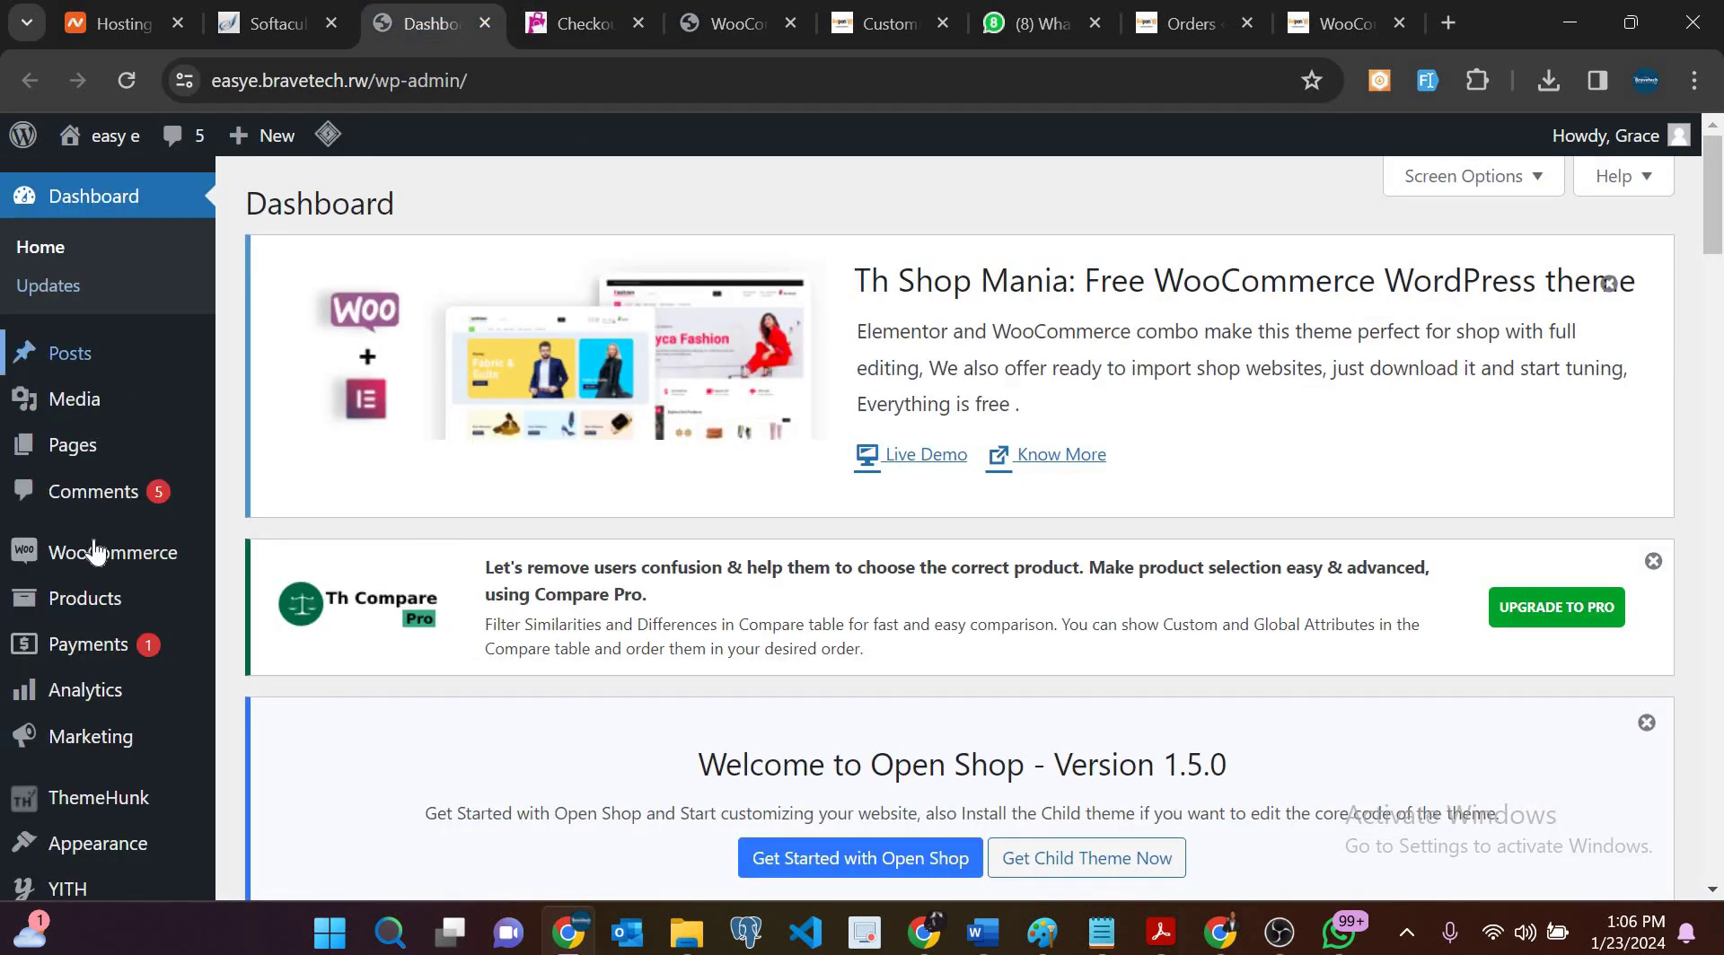
mouse_move(99, 553)
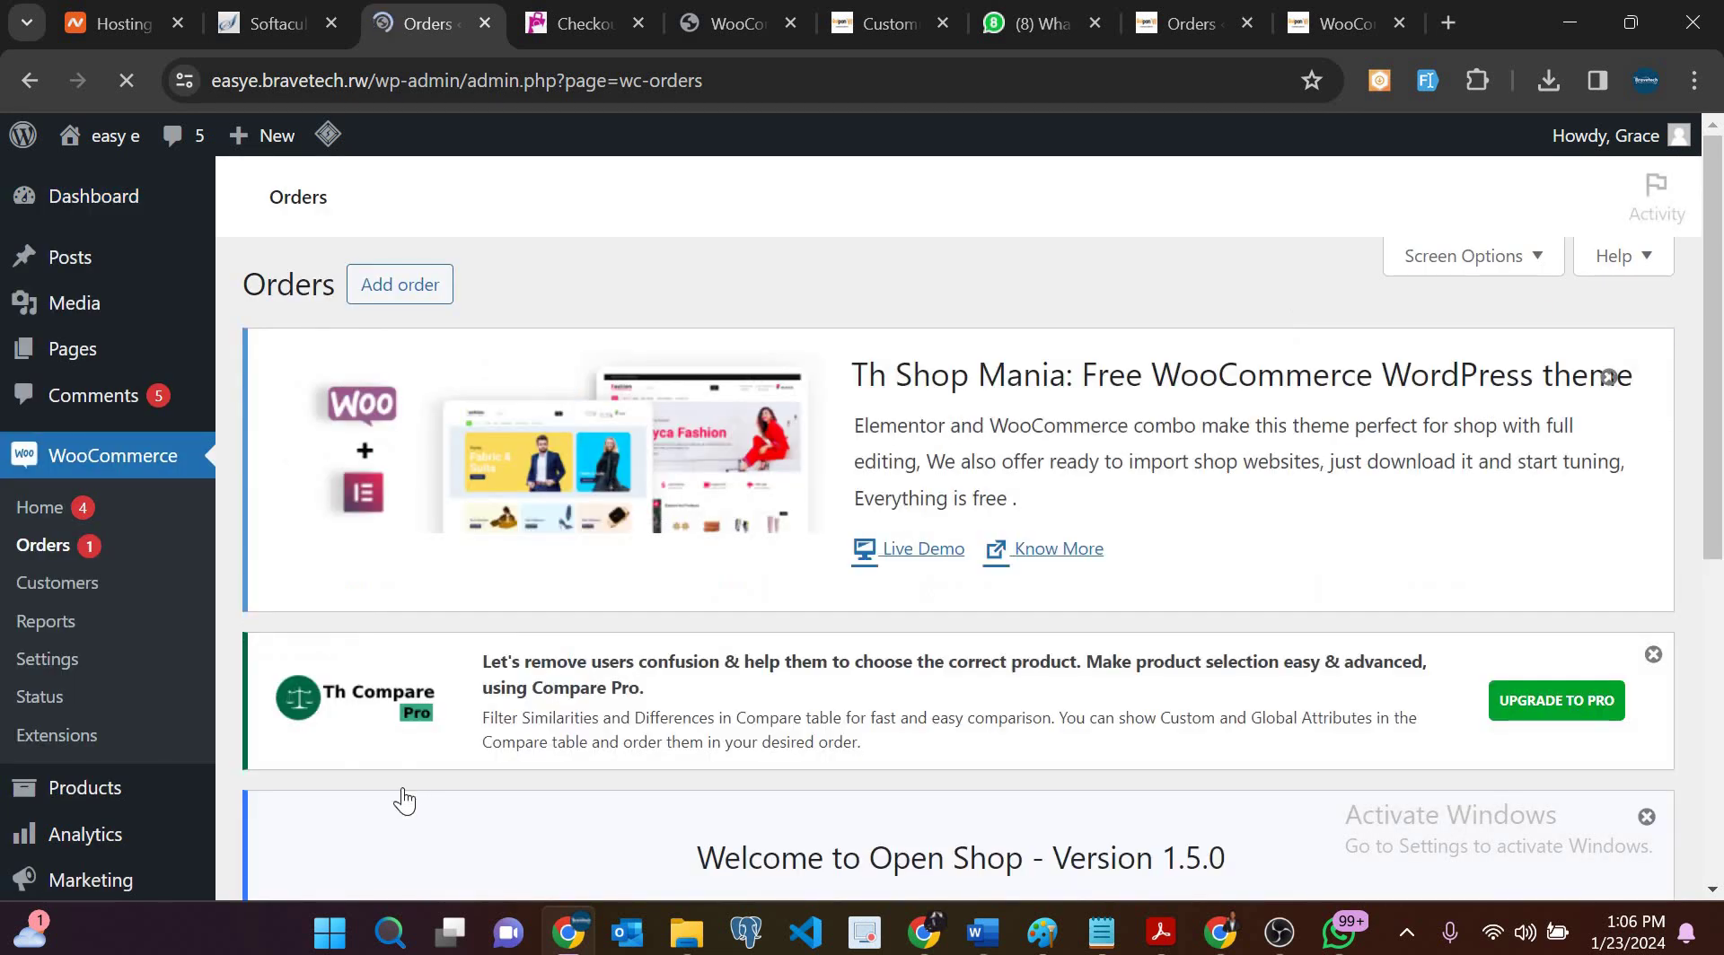
scroll(498, 768, "down", 3)
scroll(396, 674, "down", 2)
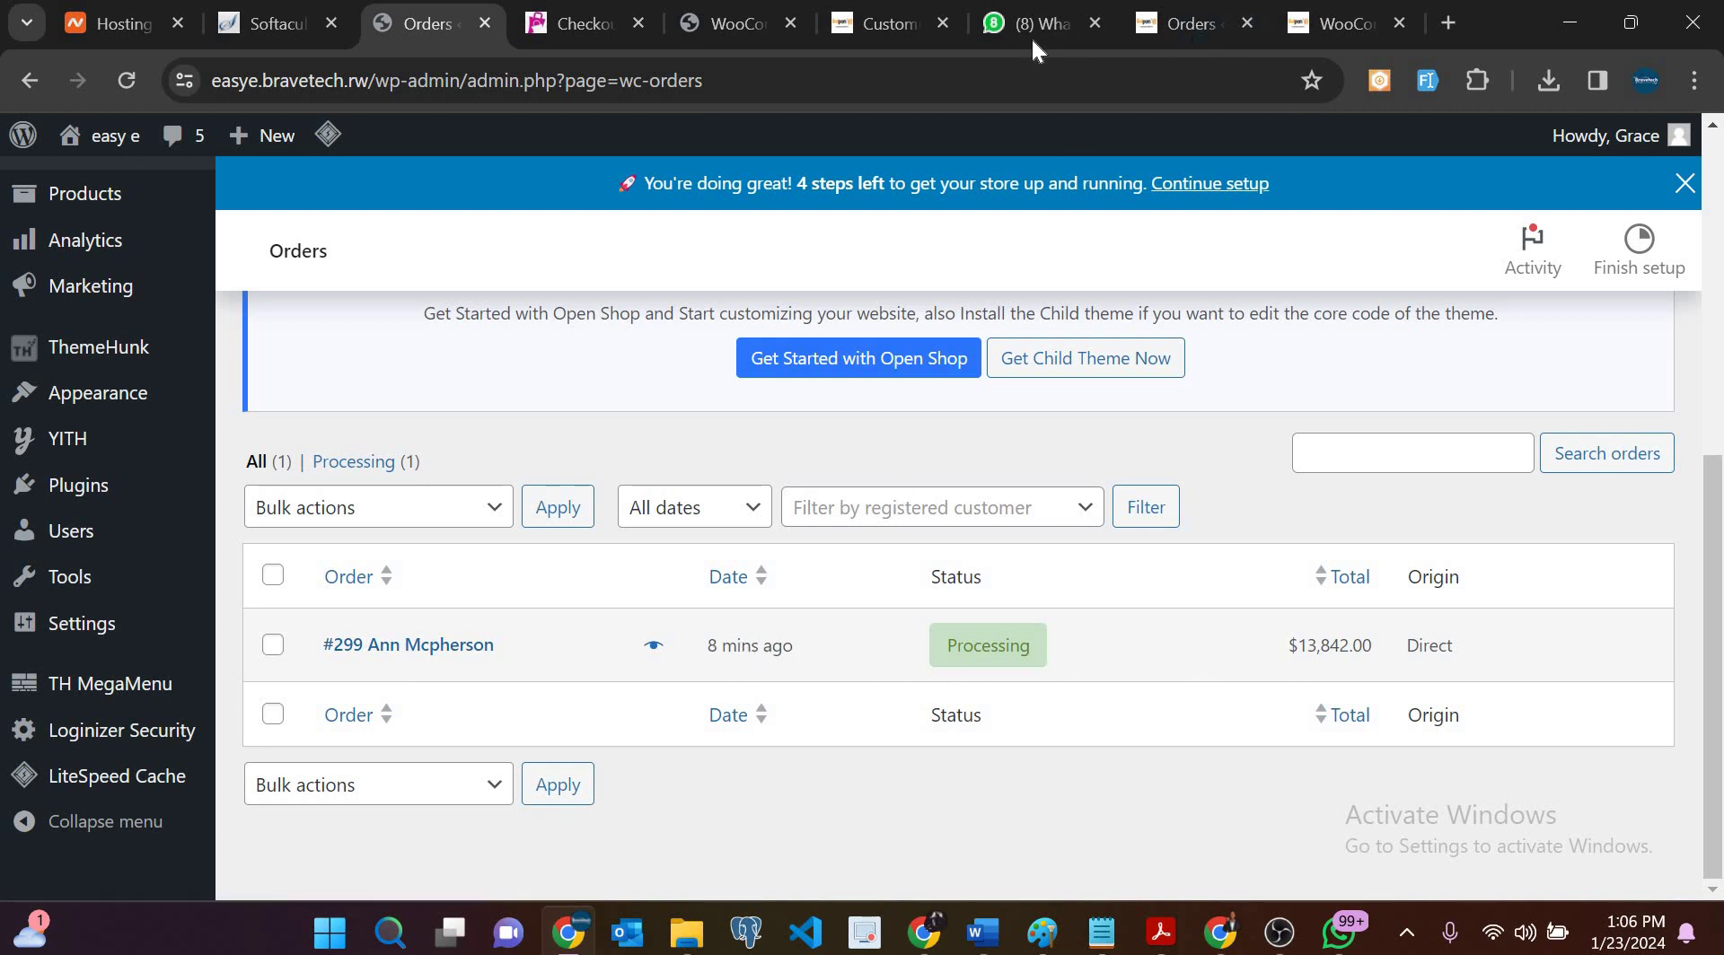
Step: Return to the order confirmation page and examine its order details, payment method and billing address
left_click(738, 23)
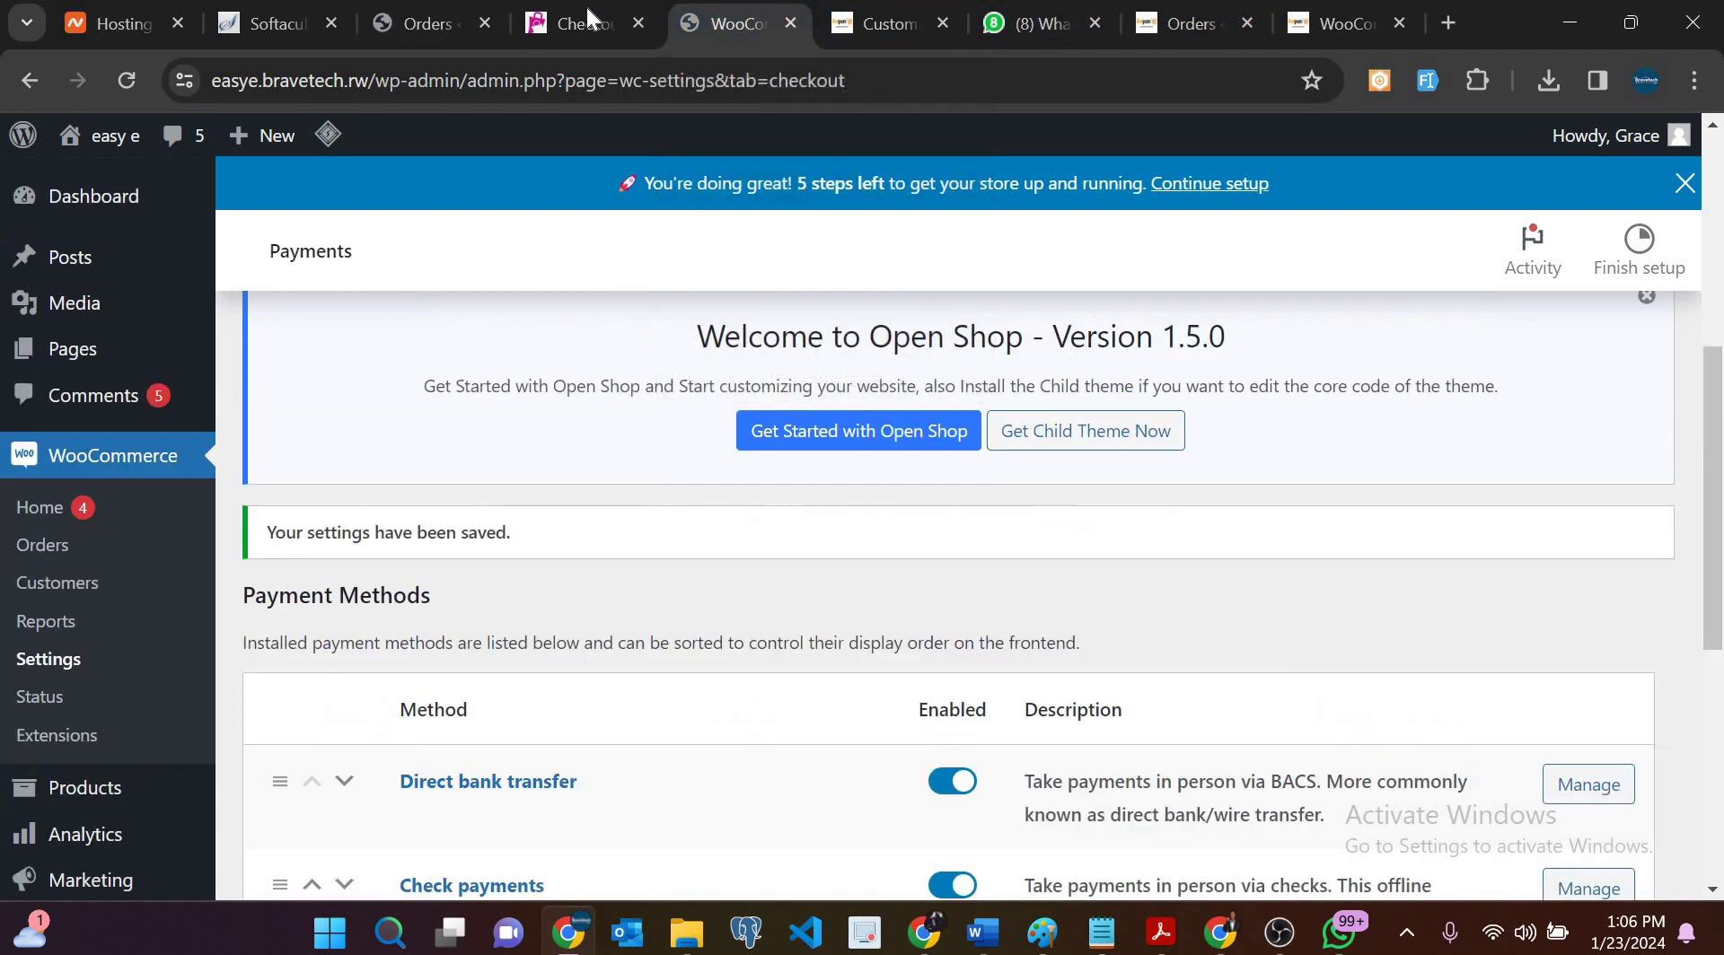
left_click(586, 12)
scroll(916, 354, "down", 5)
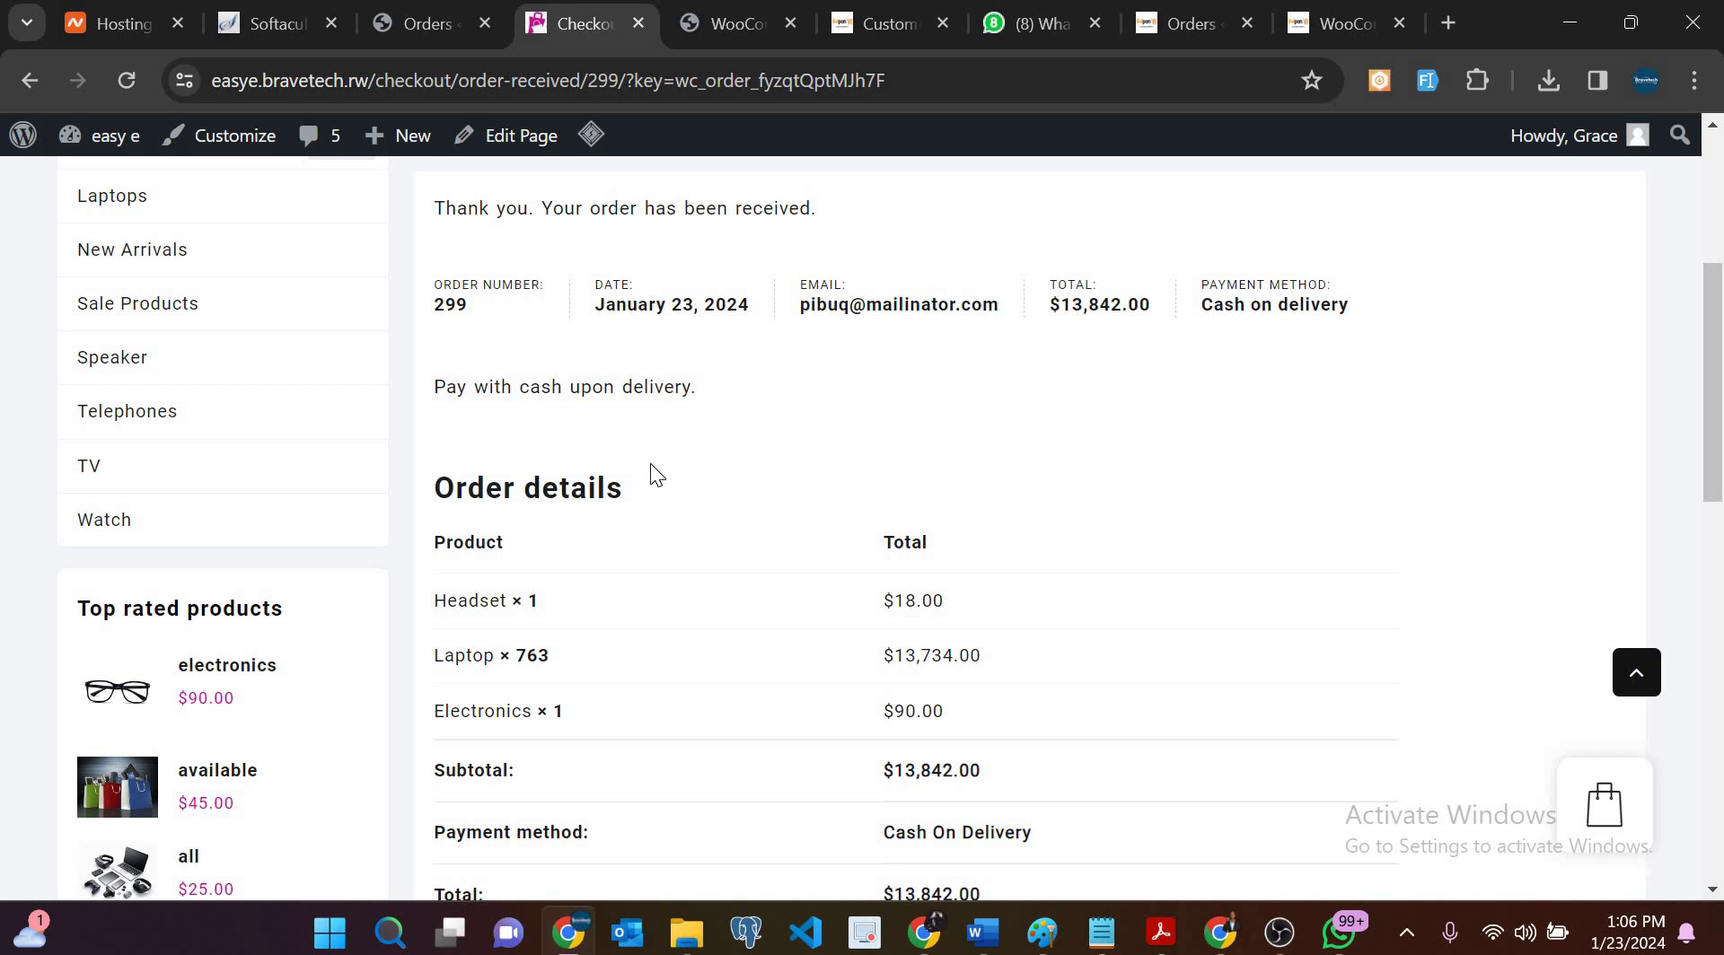
scroll(650, 465, "down", 5)
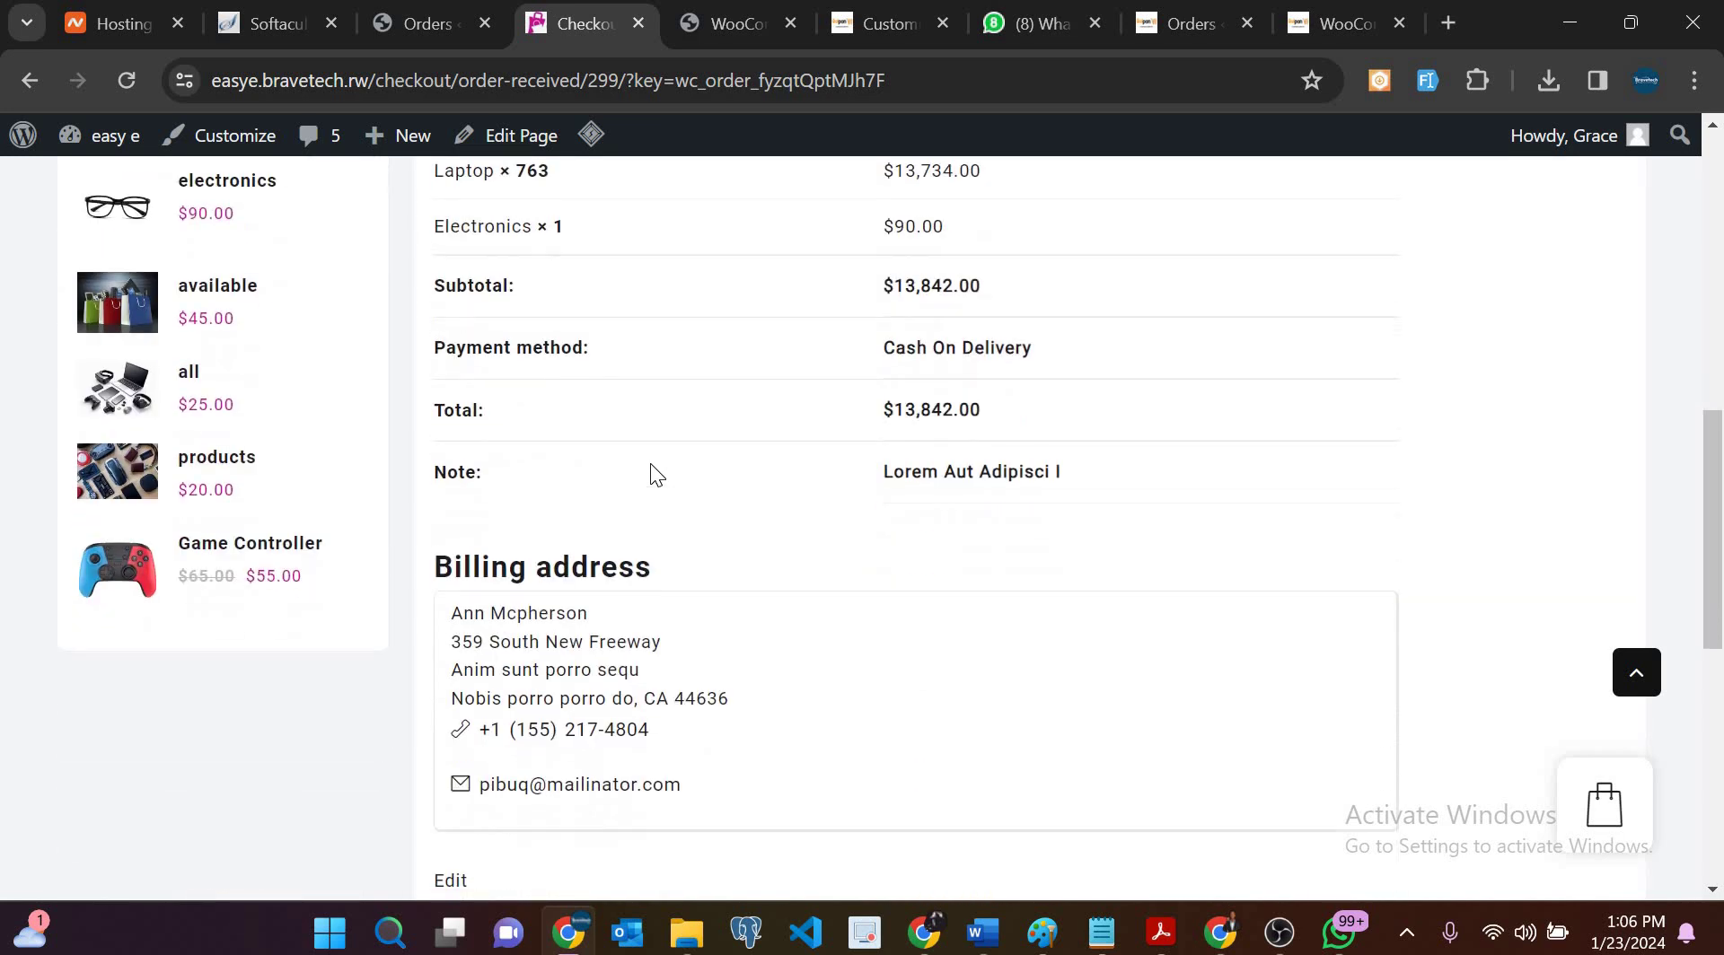
scroll(650, 463, "down", 3)
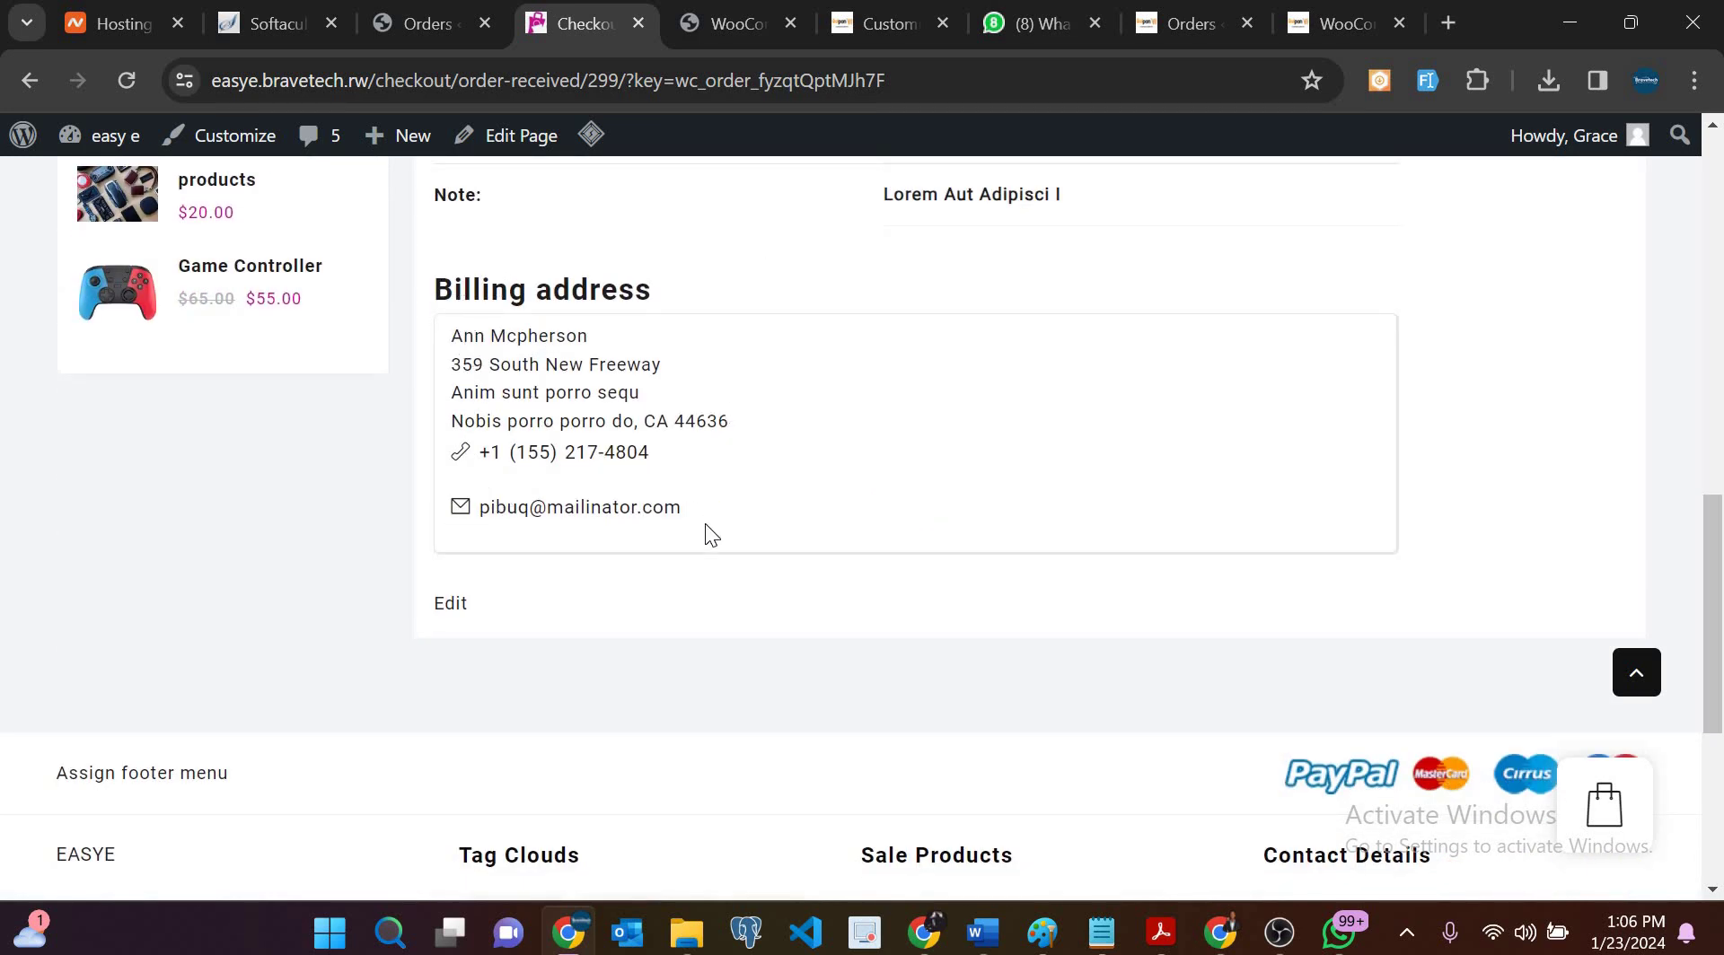
scroll(589, 693, "up", 15)
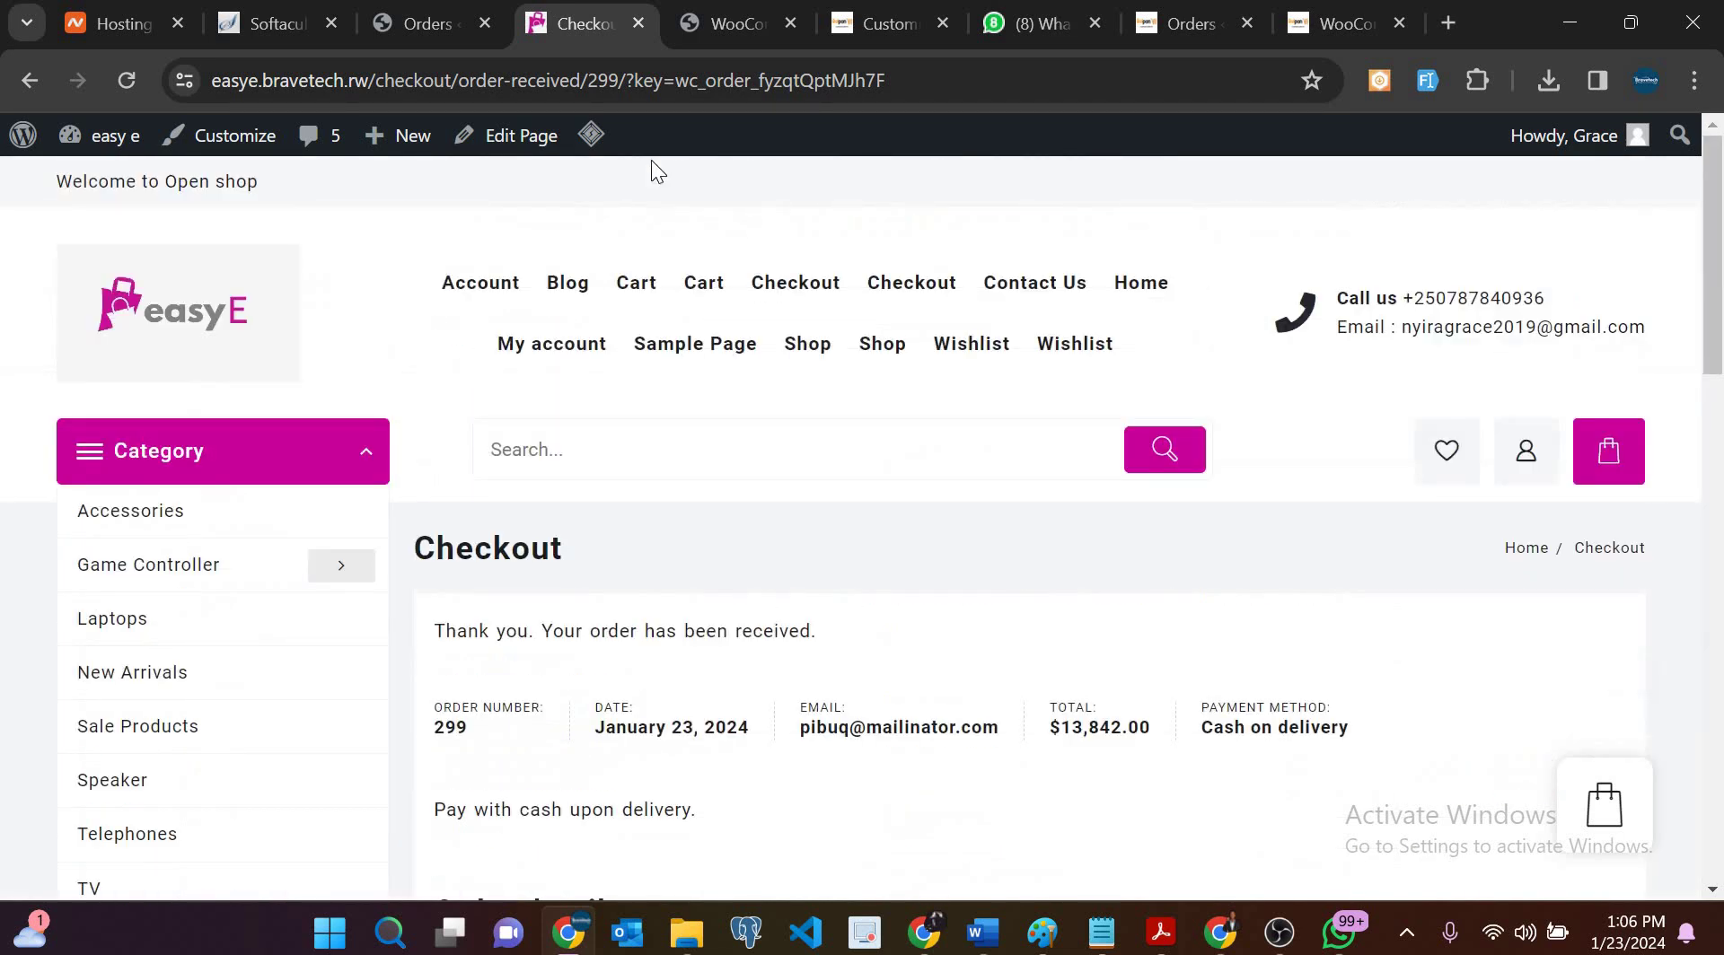
Step: Open the new order from the WooCommerce Orders list and examine its details and purchased items
left_click(419, 11)
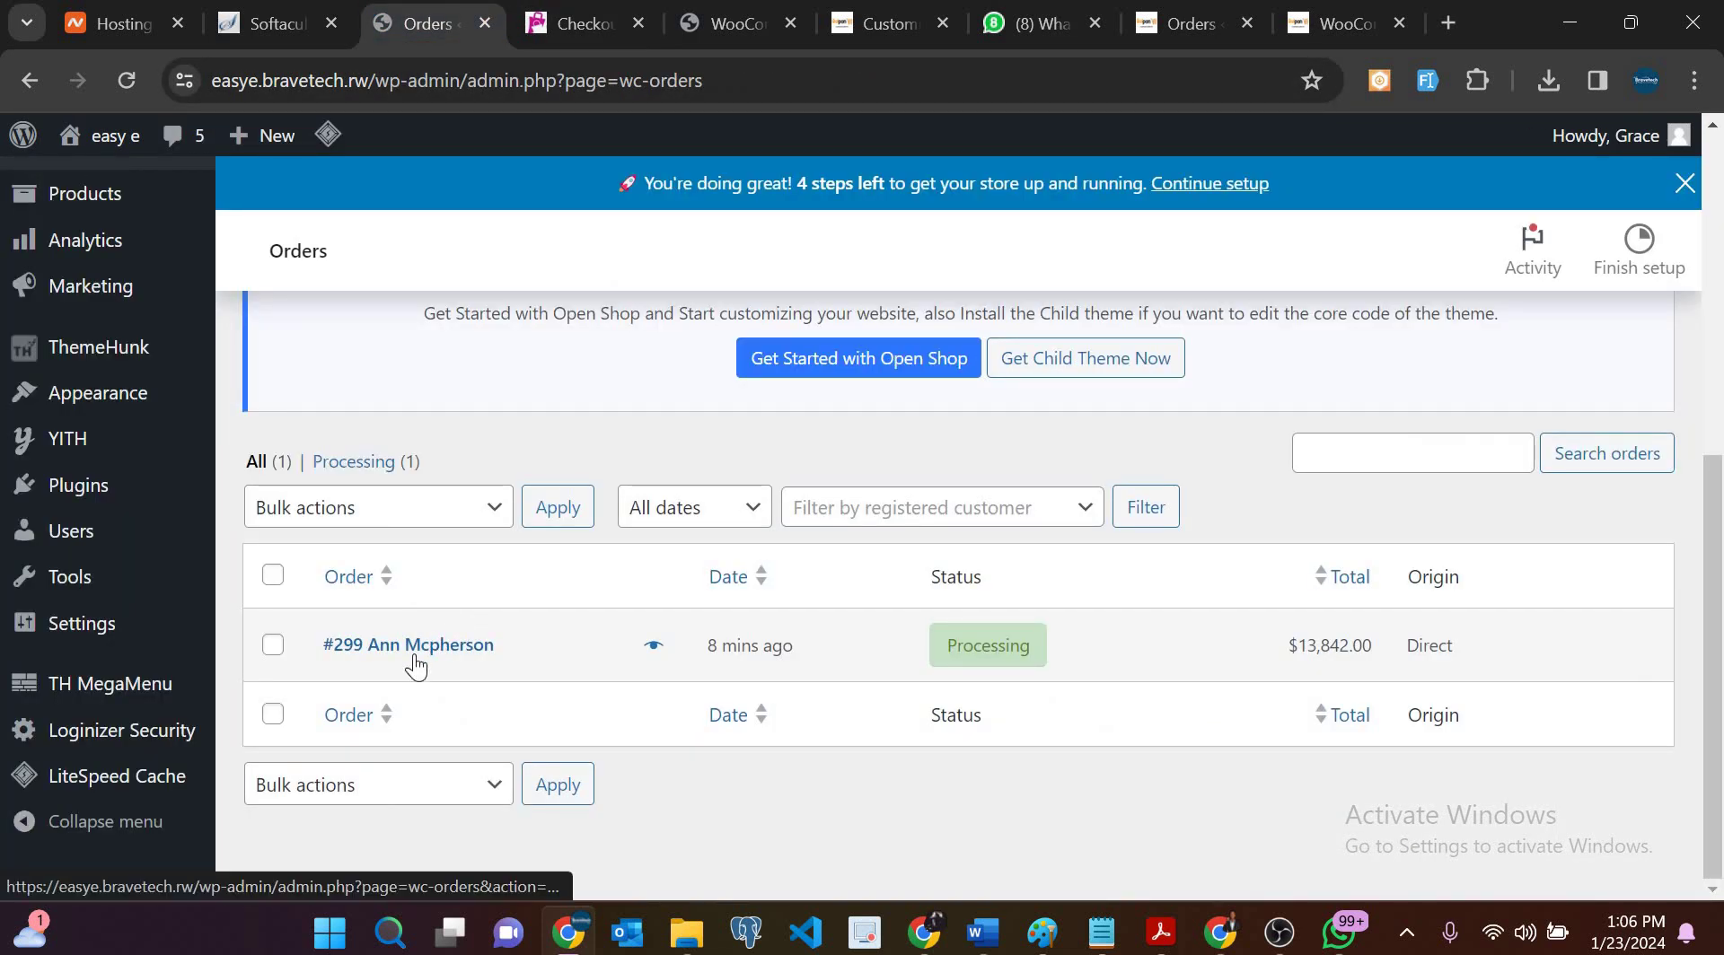
left_click(416, 664)
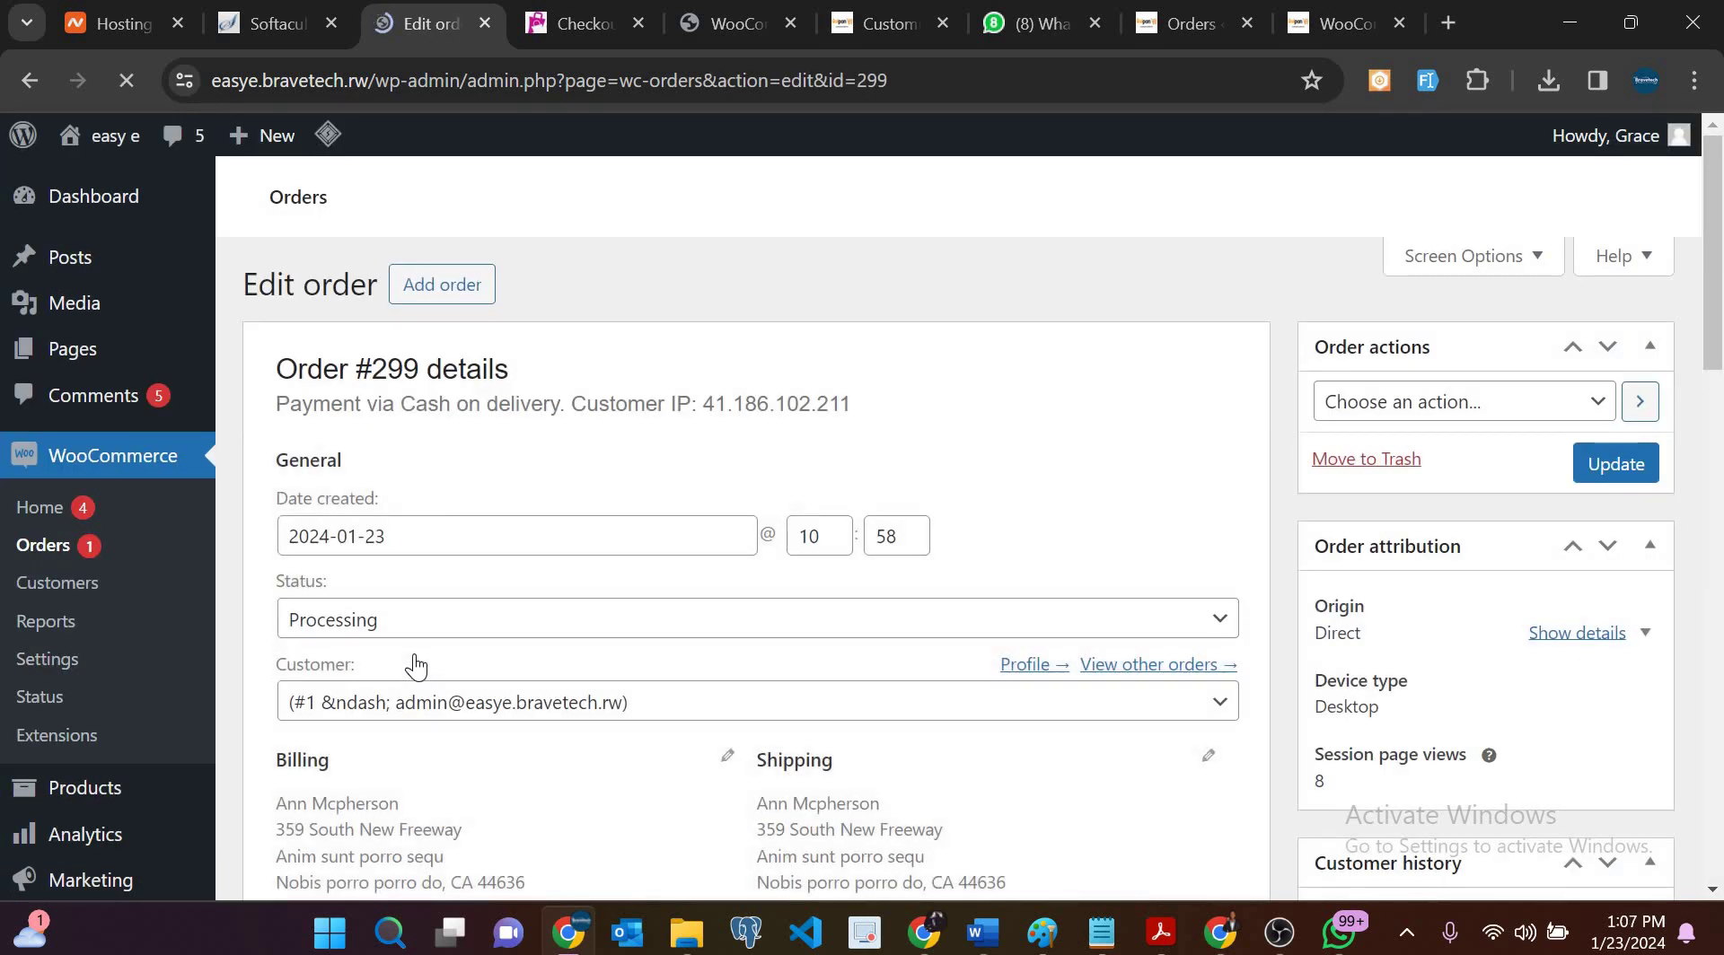
scroll(416, 665, "down", 7)
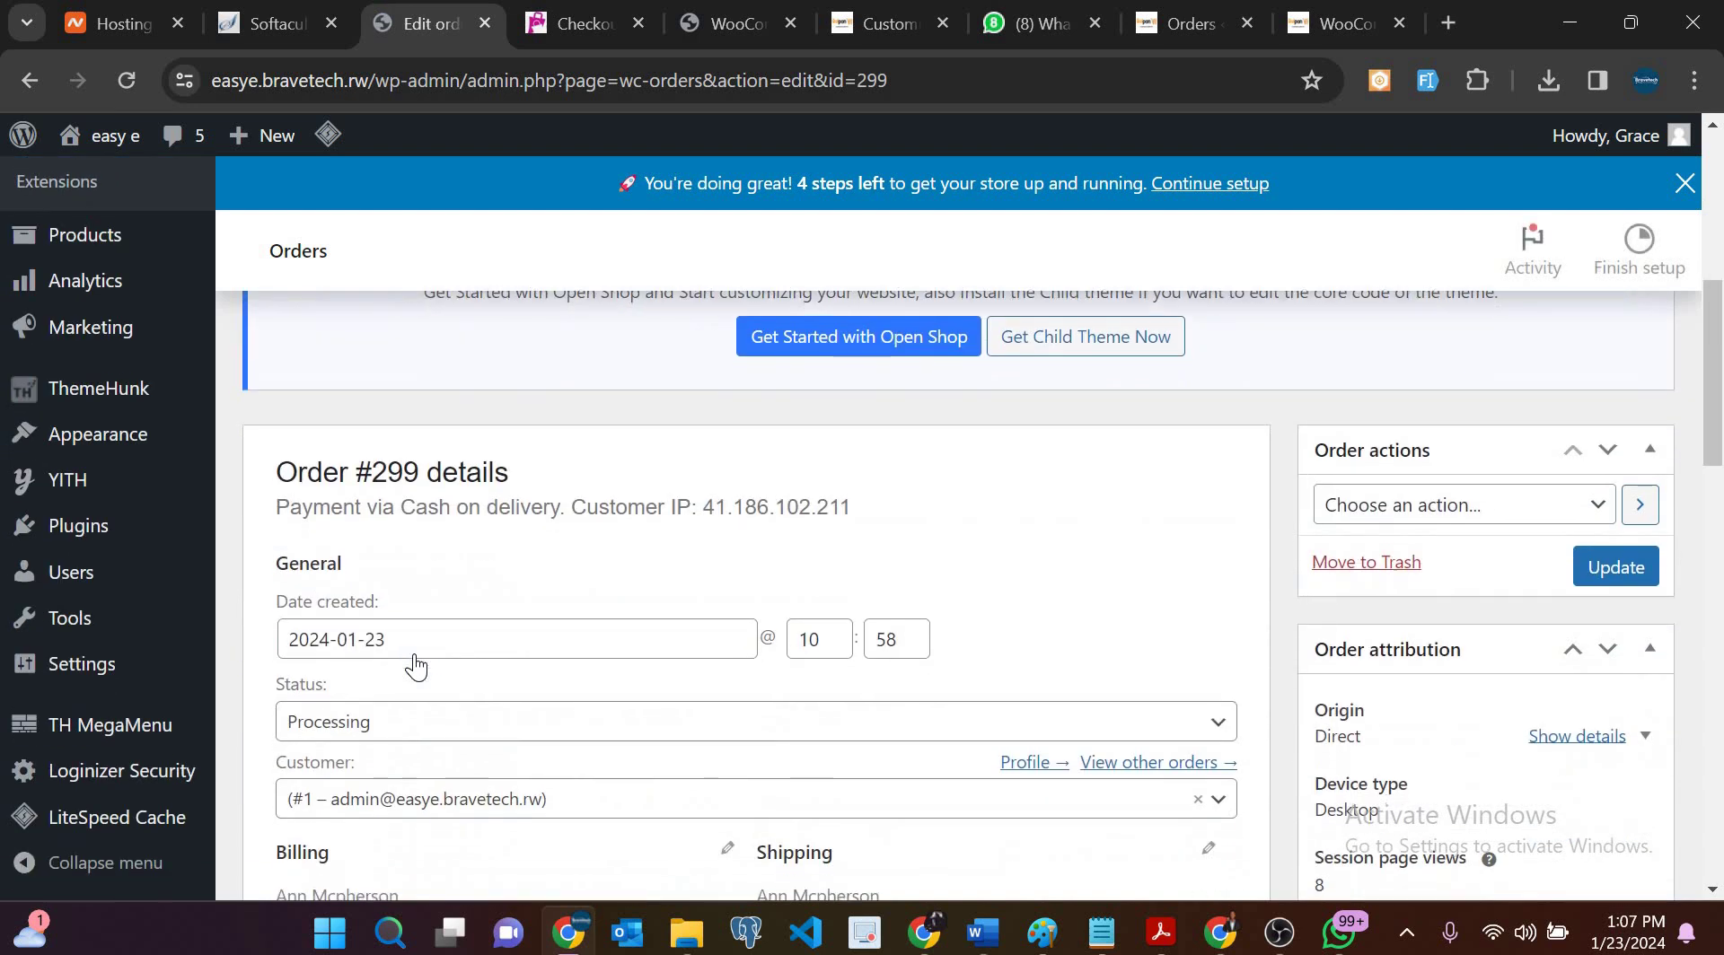
scroll(415, 669, "down", 6)
scroll(400, 373, "up", 2)
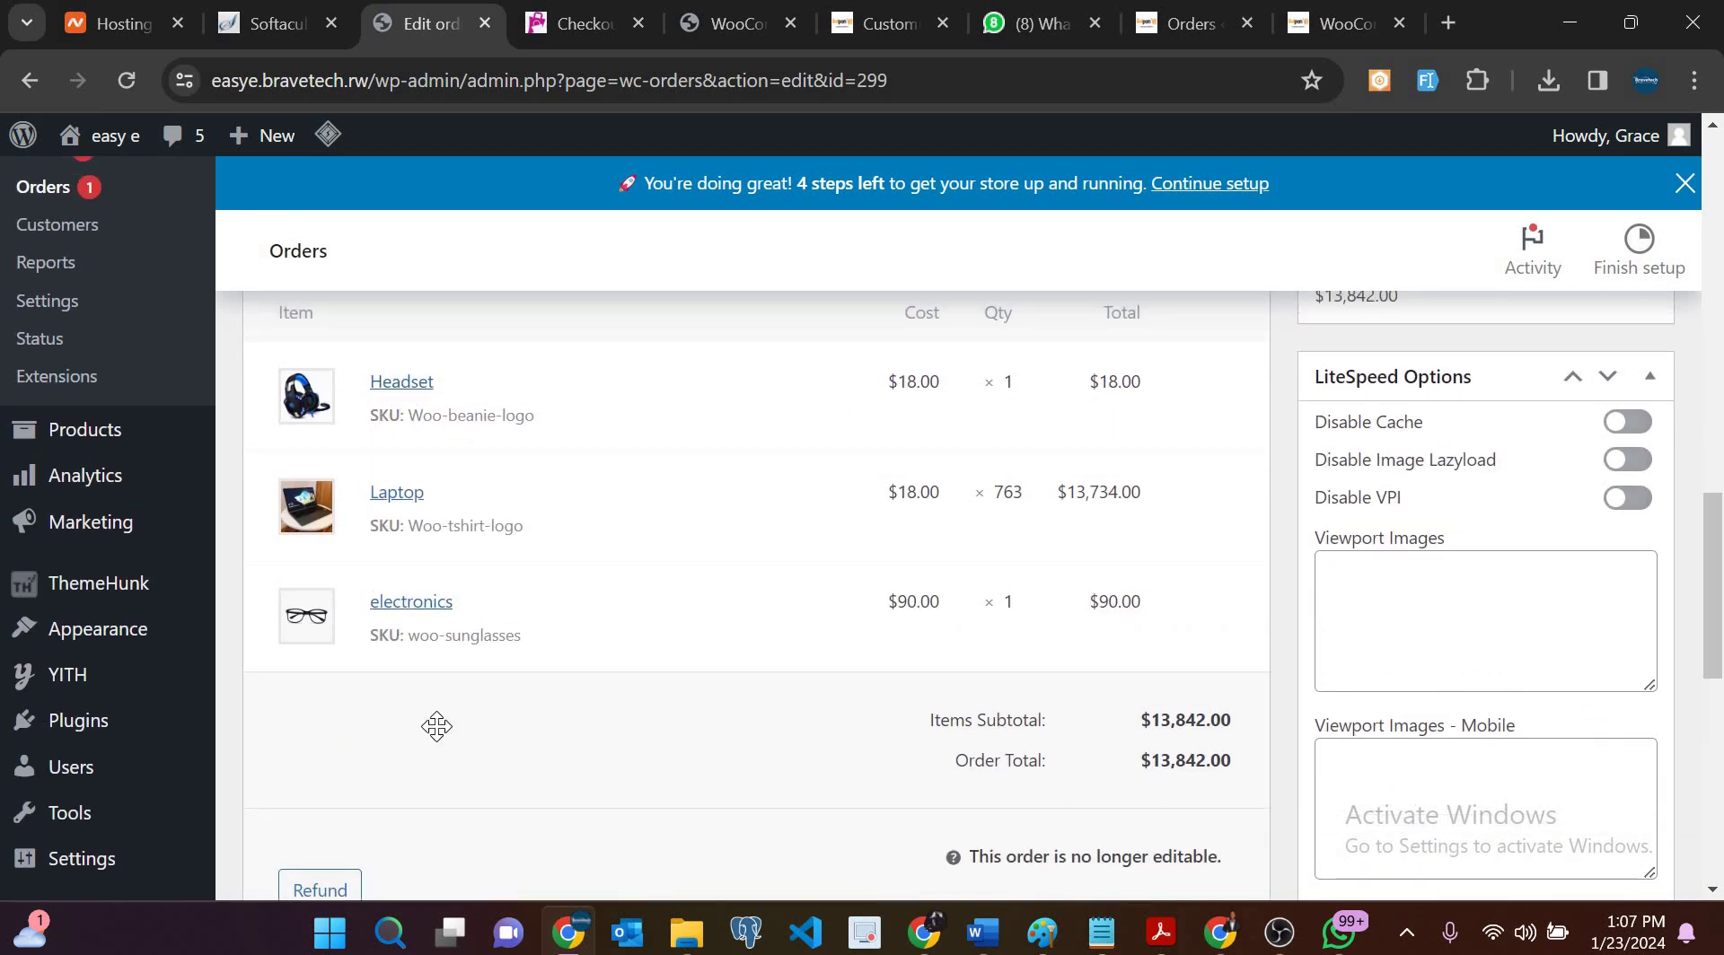
Step: Examine the order's purchased items, totals, payment method, status, customer details, custom fields and order notes
scroll(436, 726, "down", 10)
scroll(438, 729, "up", 7)
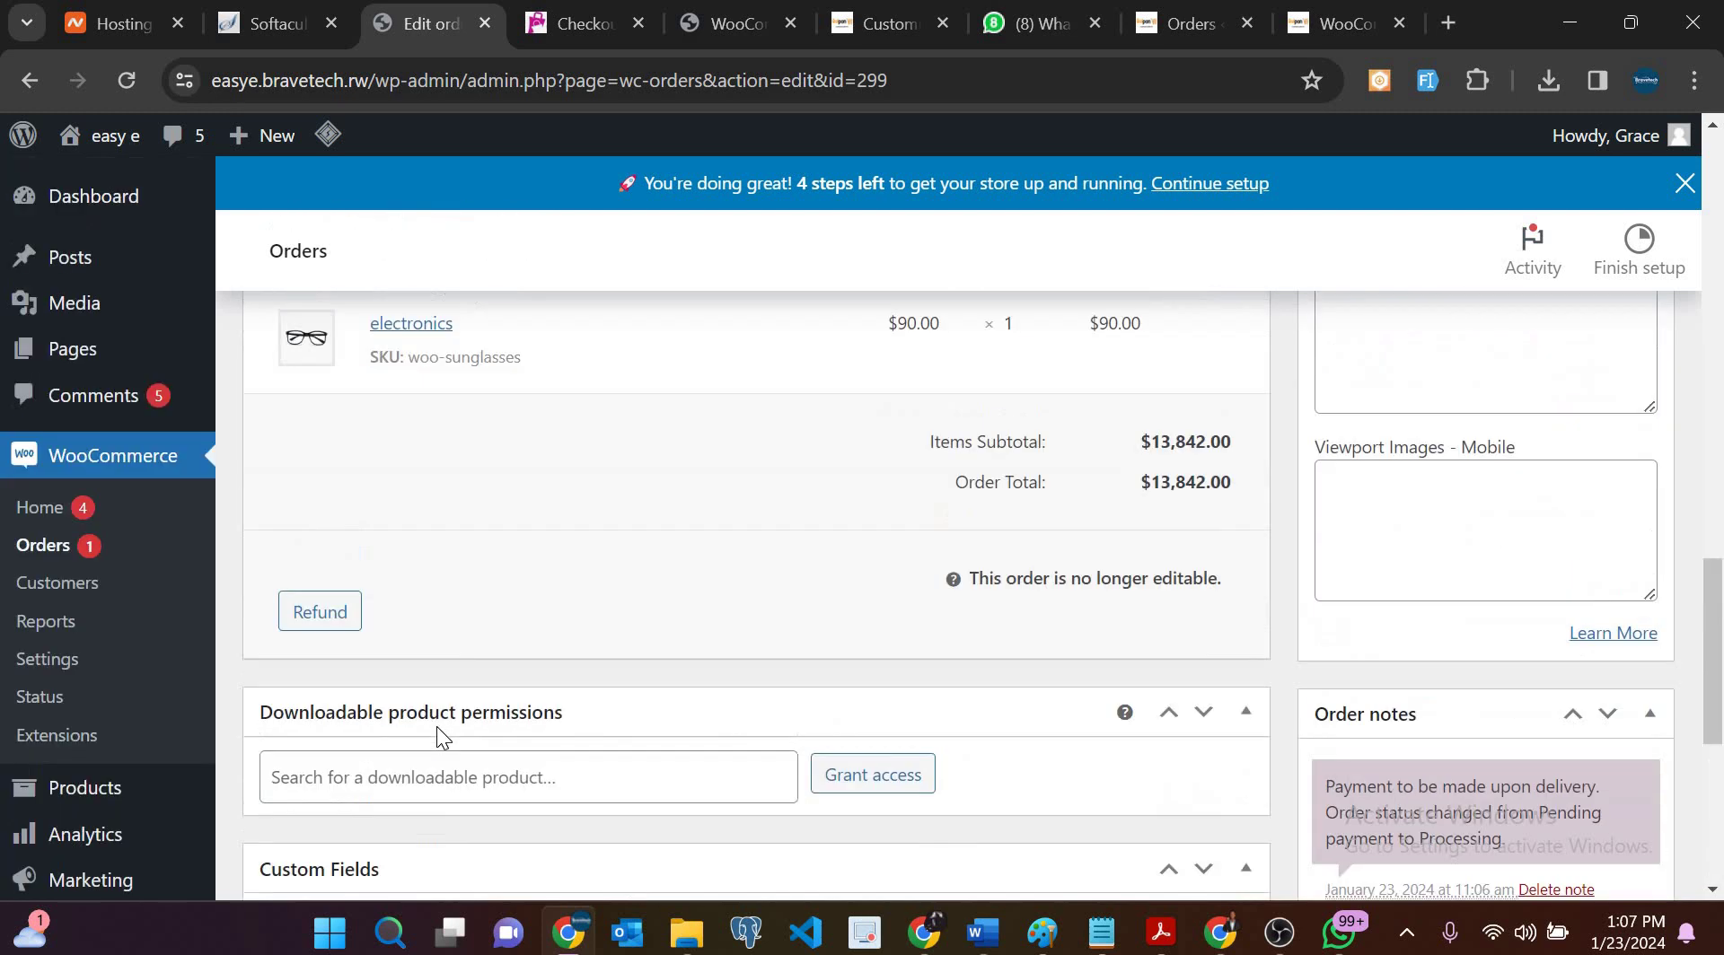
scroll(436, 726, "down", 5)
scroll(1075, 575, "up", 15)
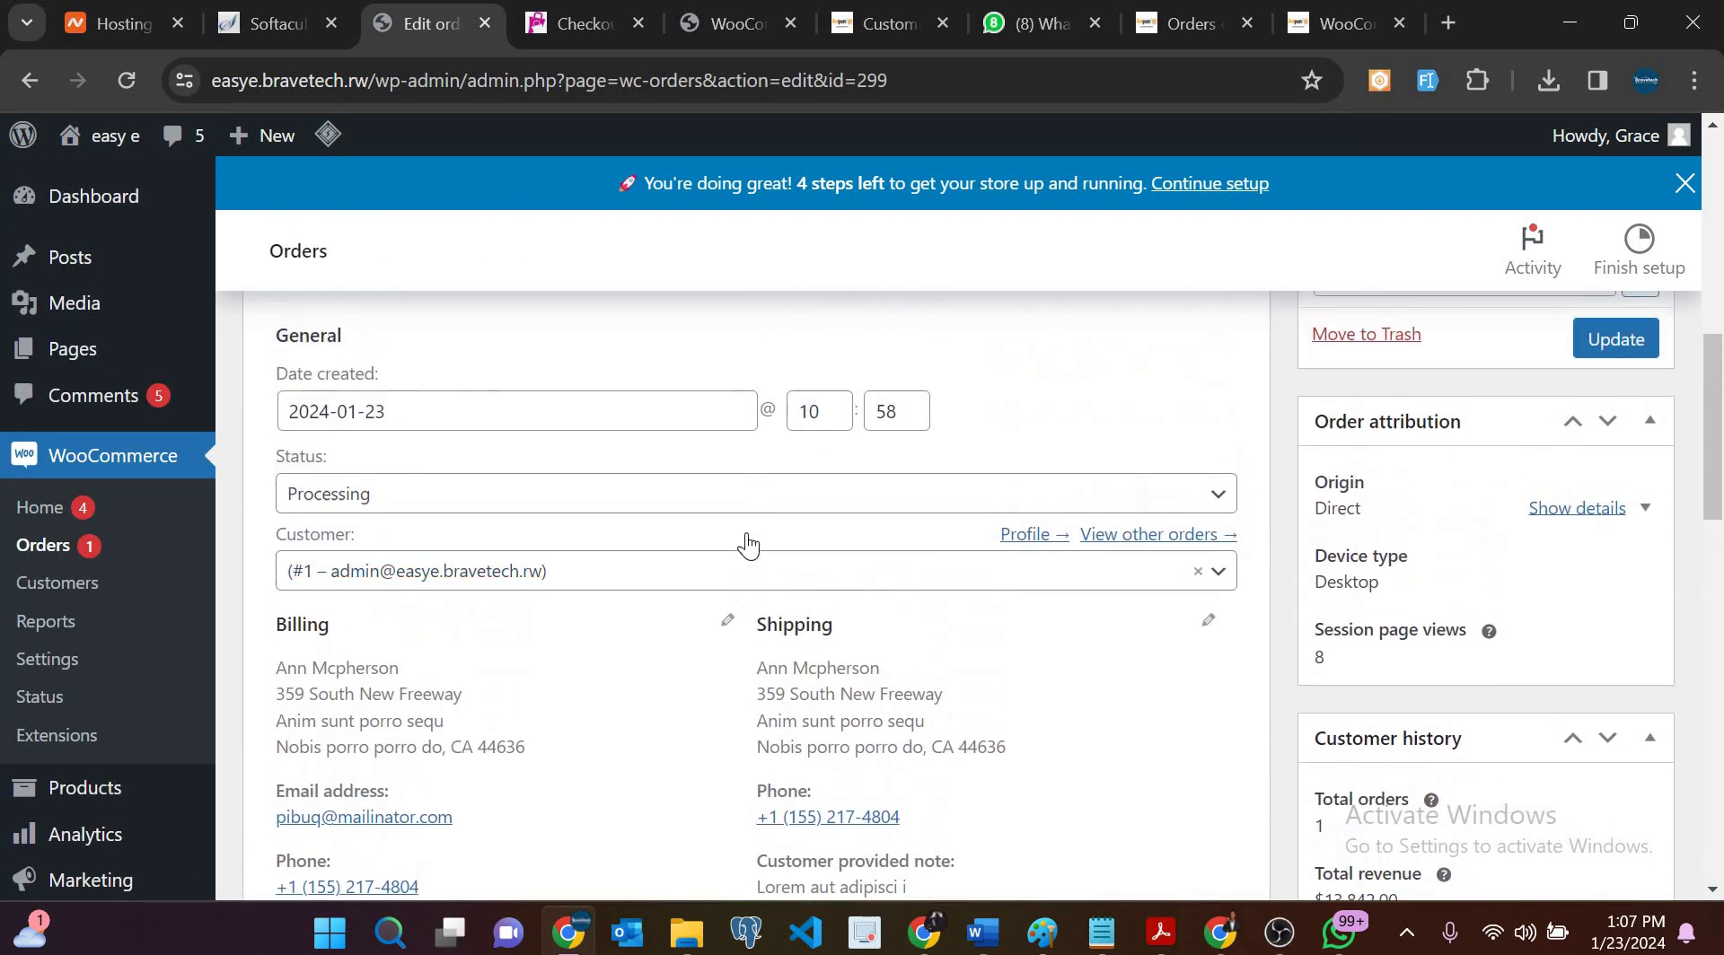
scroll(746, 544, "up", 6)
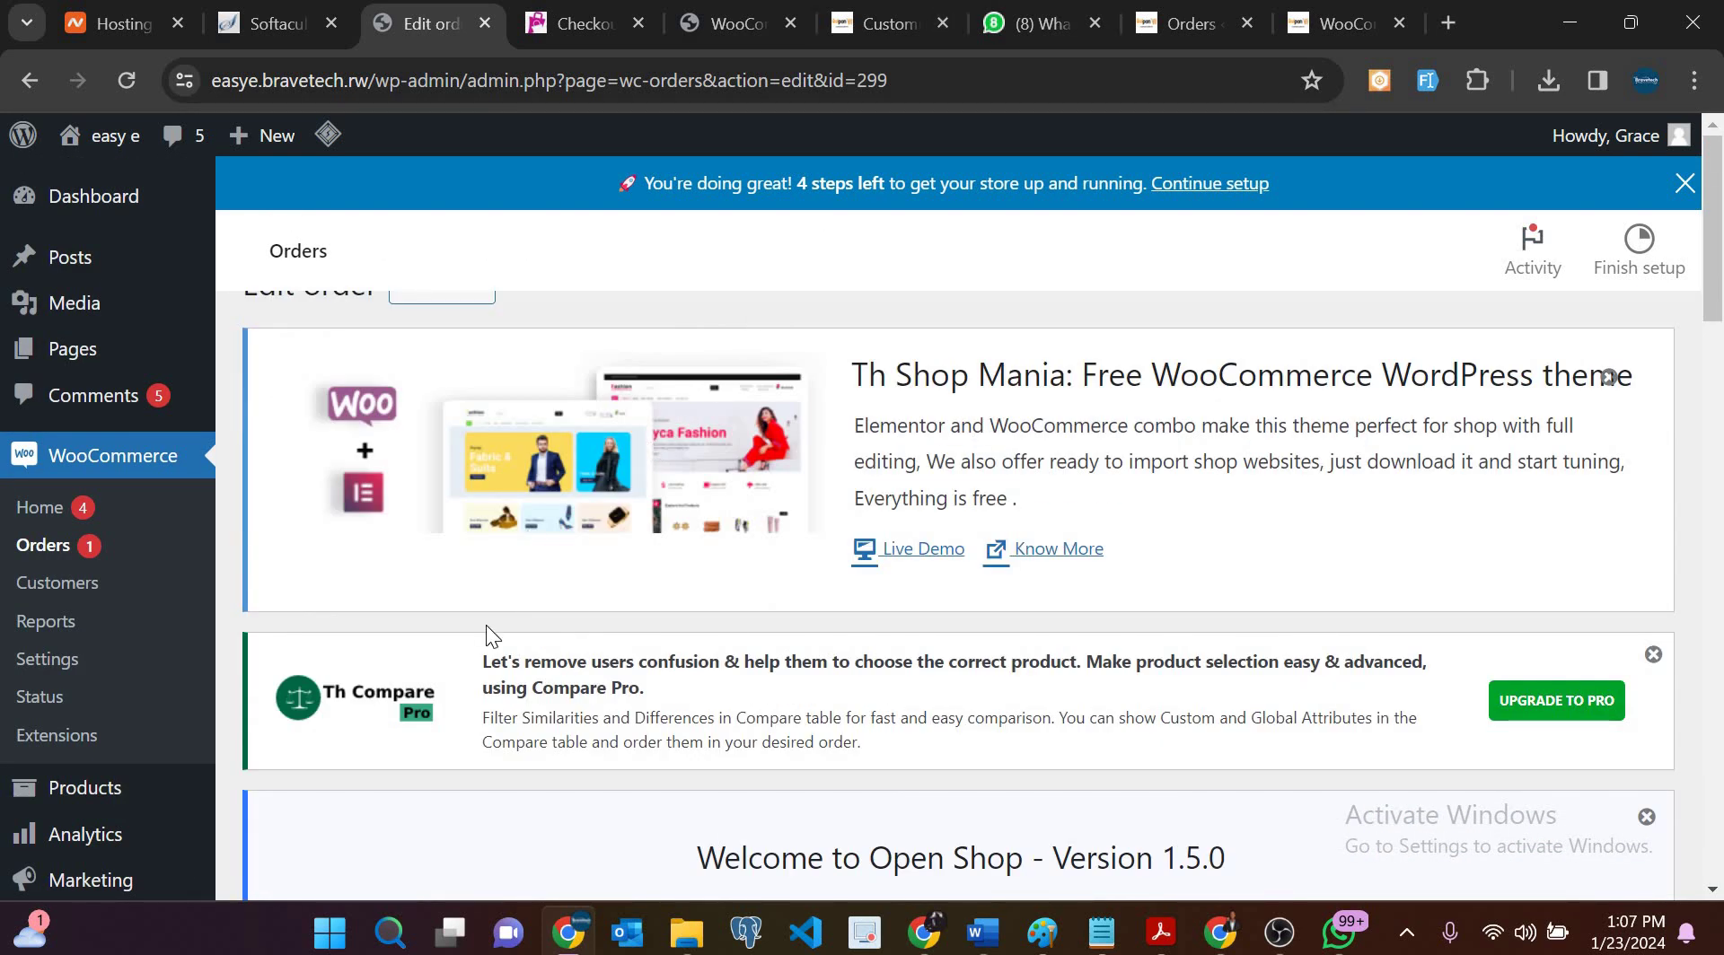
scroll(488, 626, "down", 10)
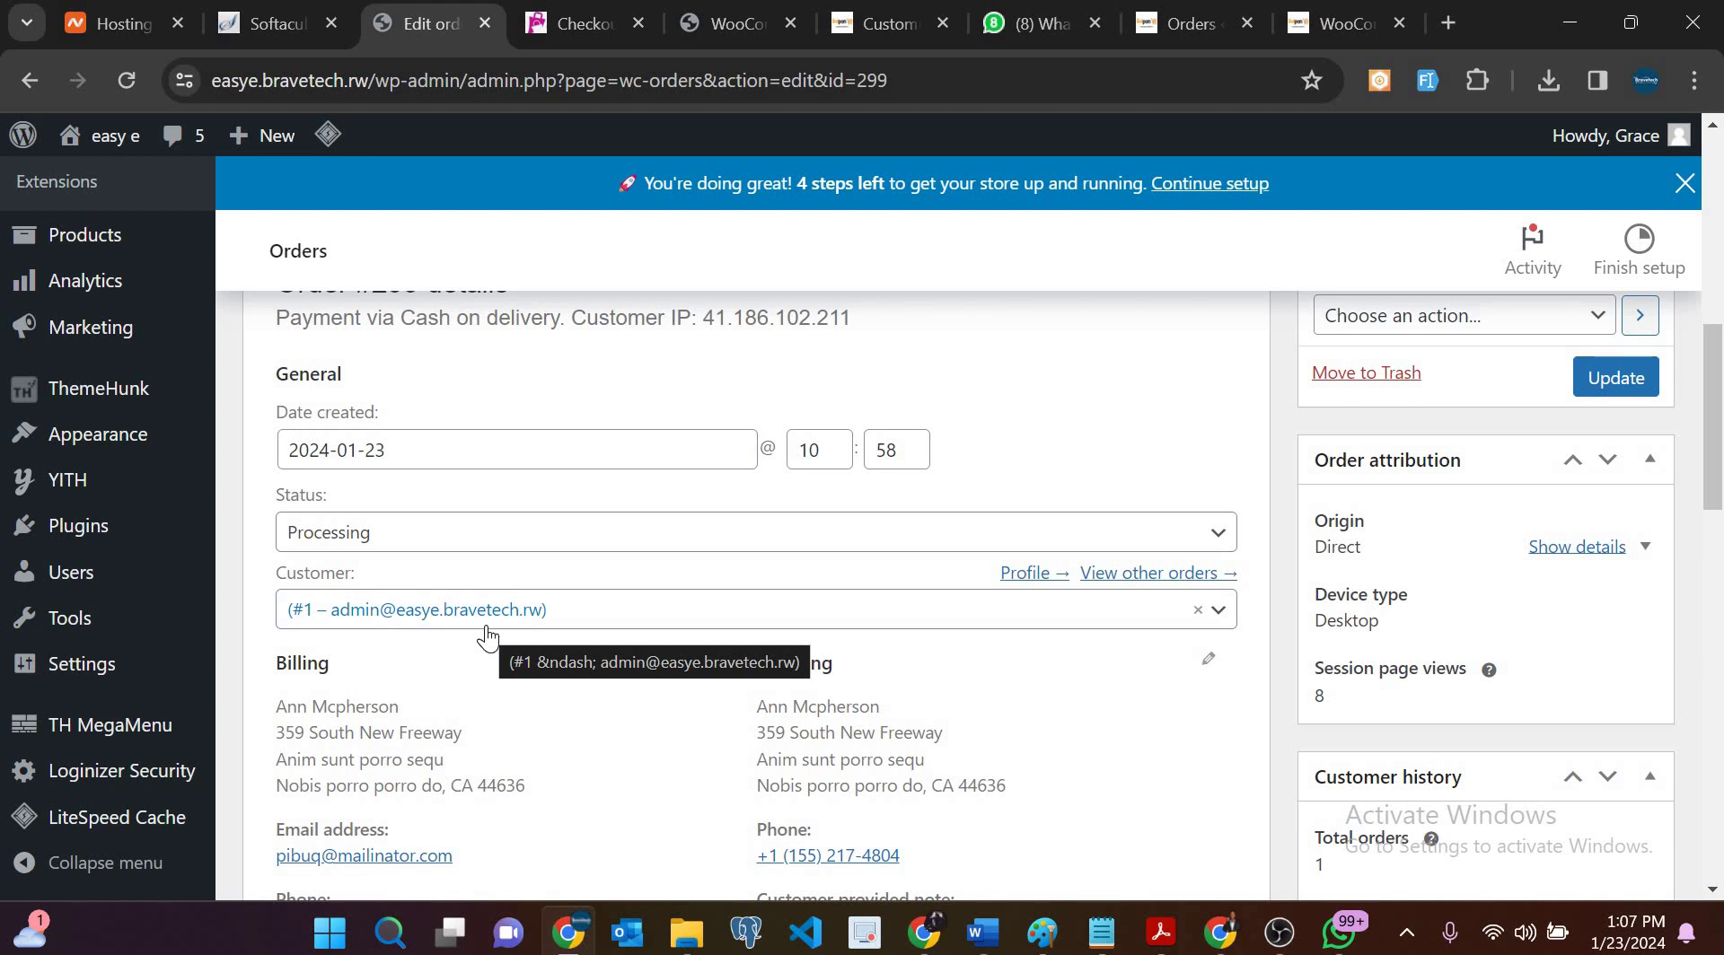
scroll(487, 625, "down", 5)
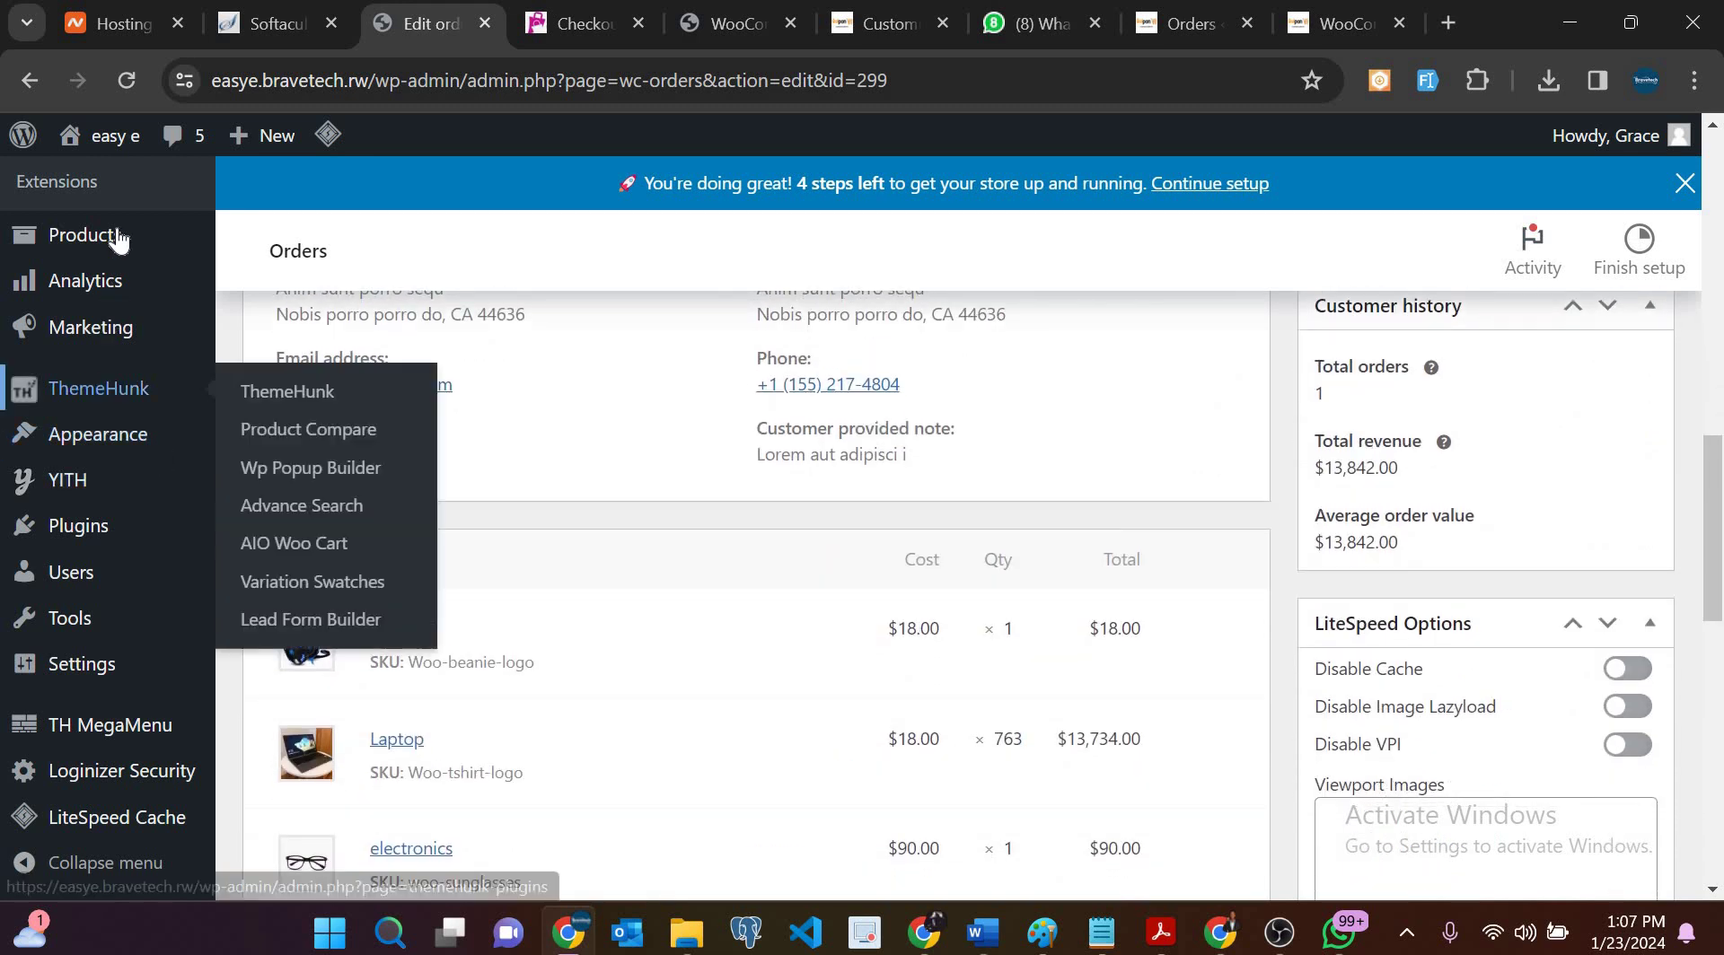
scroll(126, 386, "up", 7)
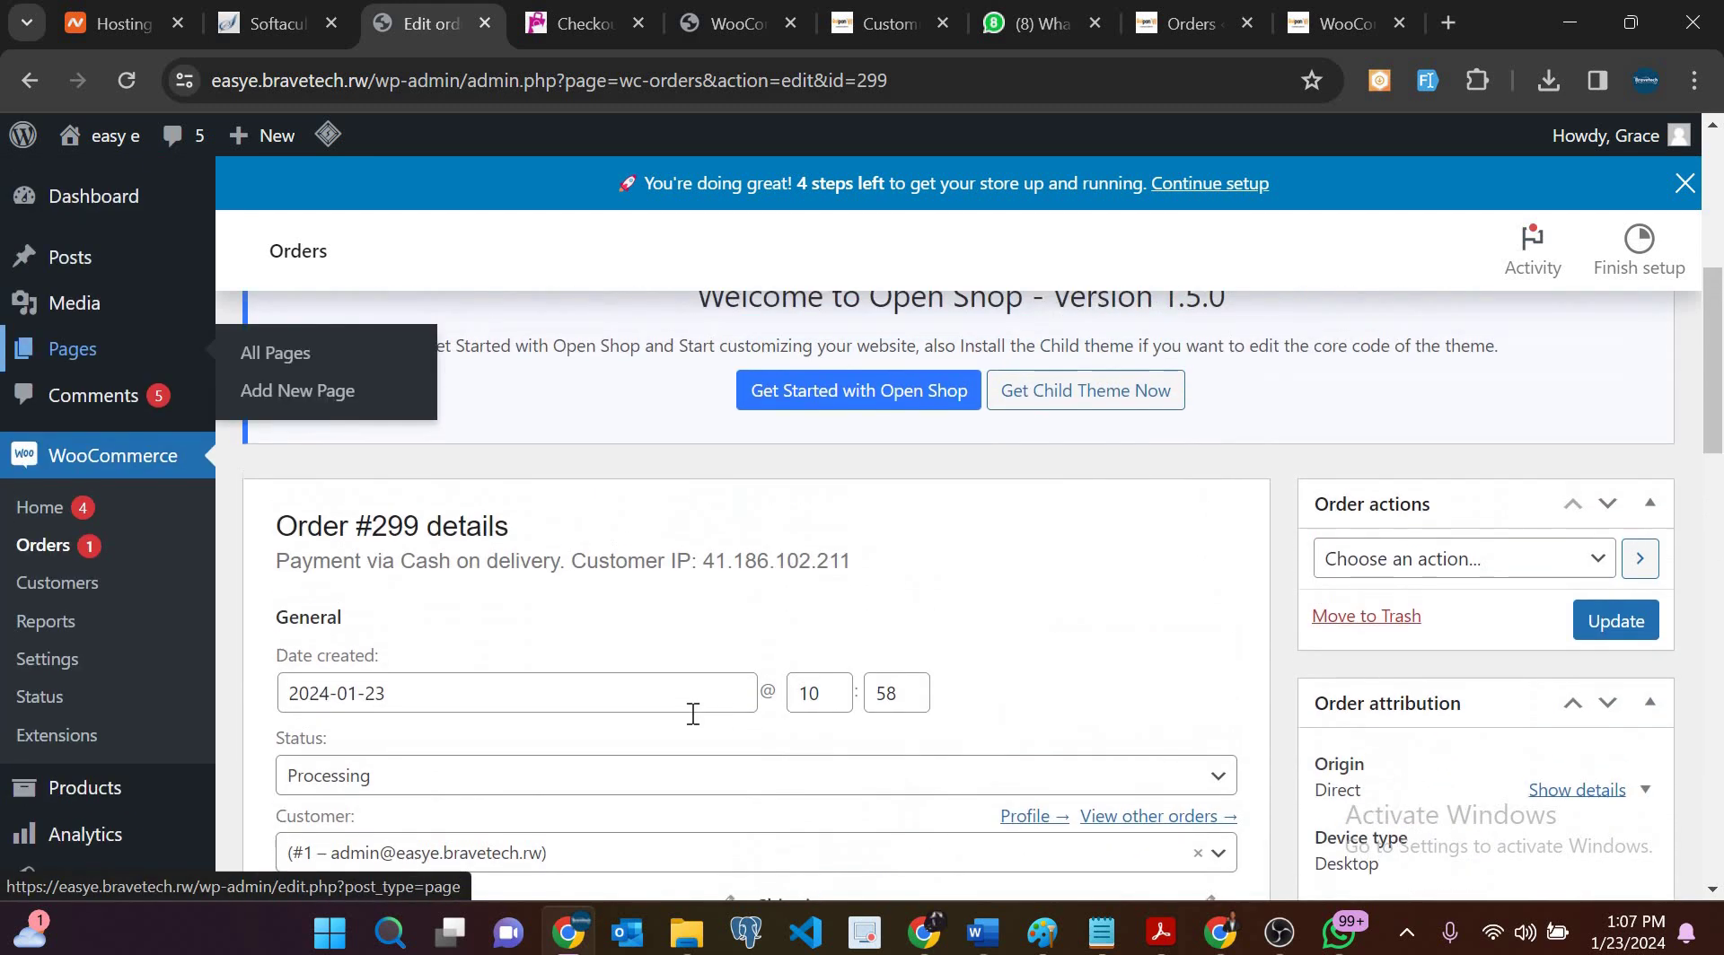
scroll(1005, 375, "down", 10)
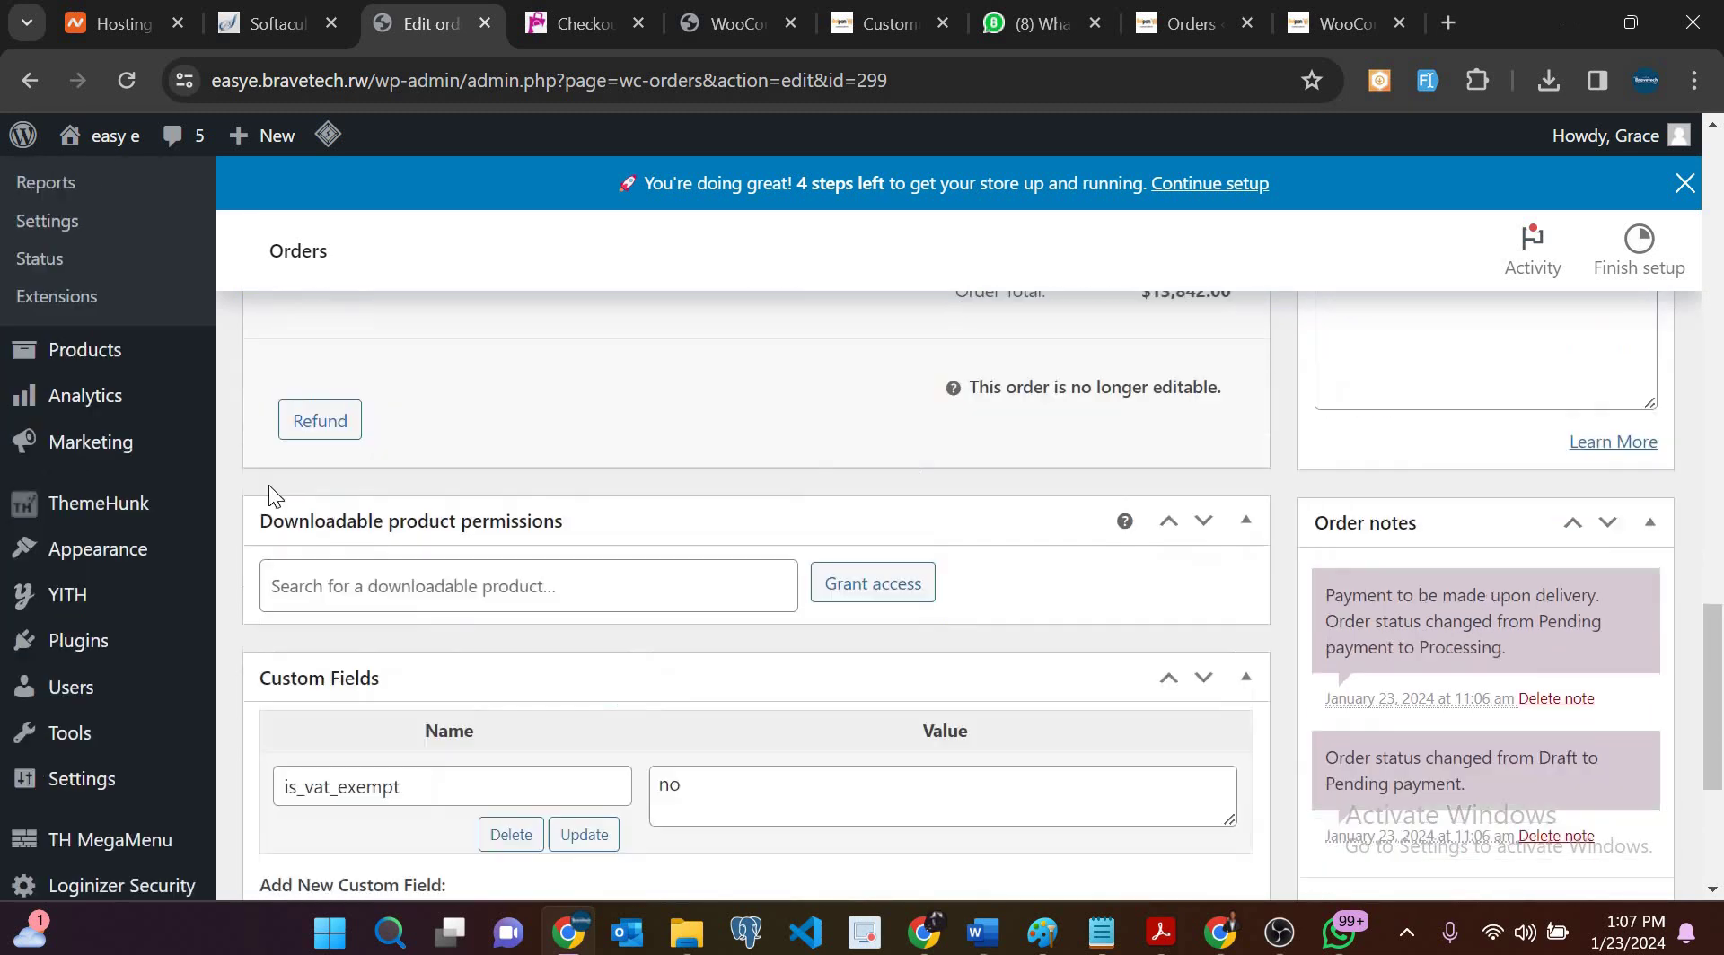
Step: Open the WooCommerce general settings, change the store currency to Rwandan franc (Fr) and save the changes
scroll(267, 485, "up", 15)
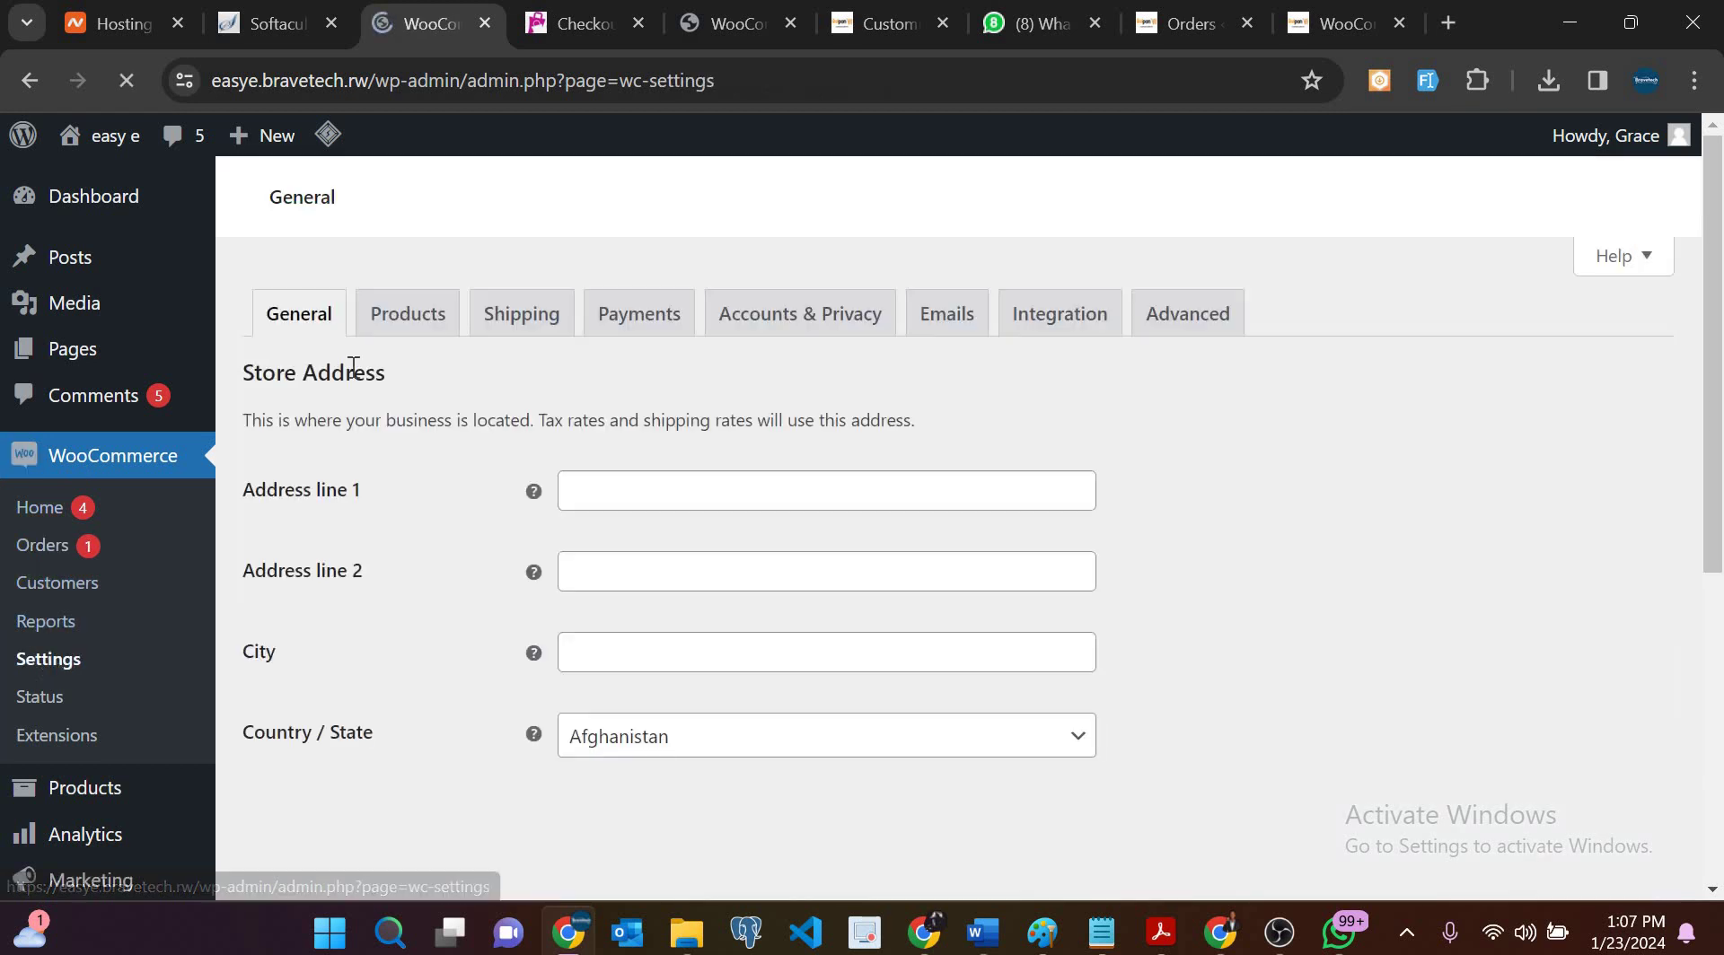
scroll(563, 628, "down", 15)
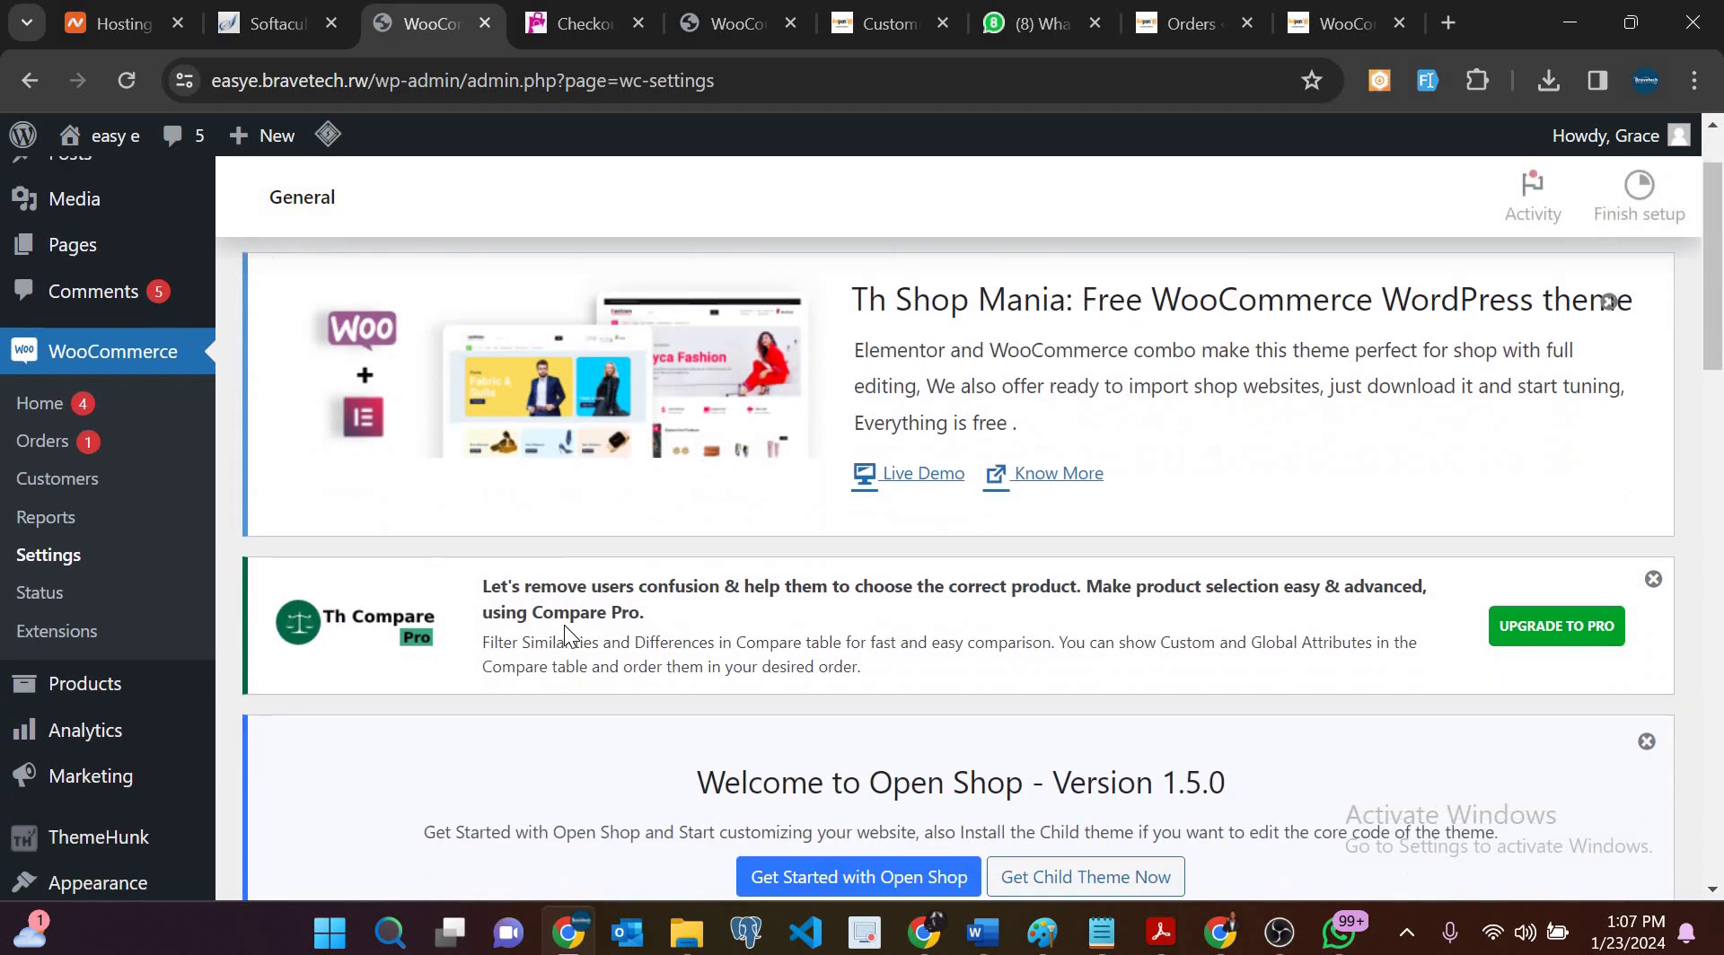
scroll(564, 636, "down", 8)
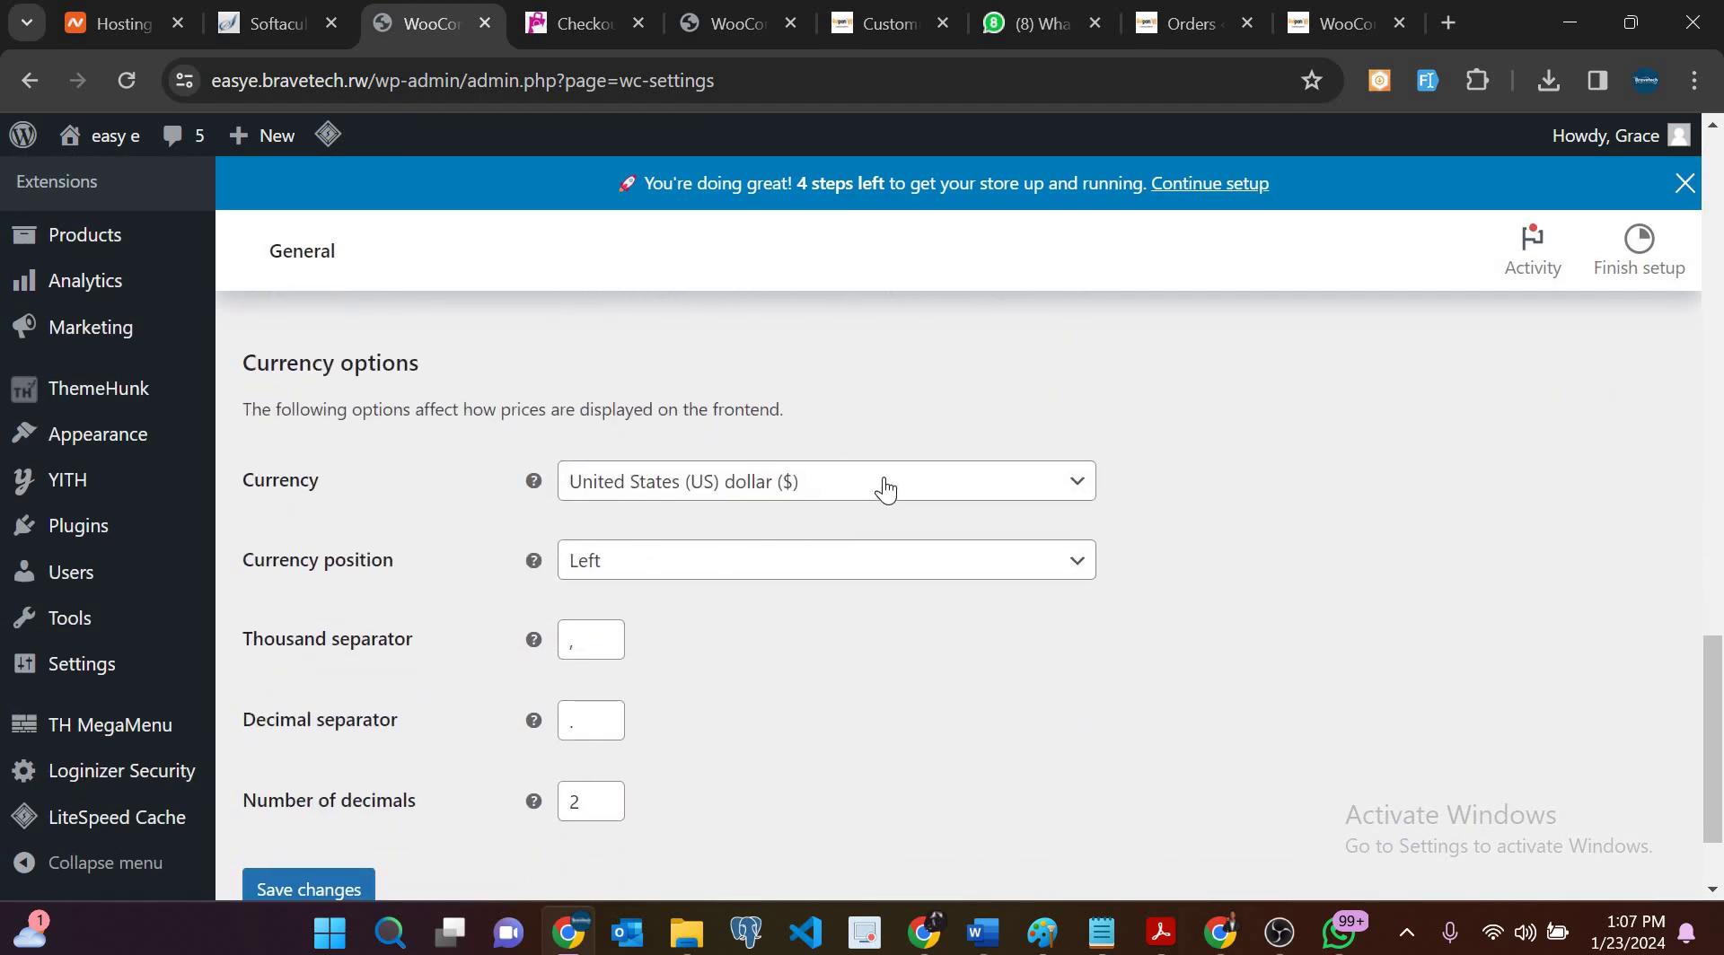
left_click(884, 487)
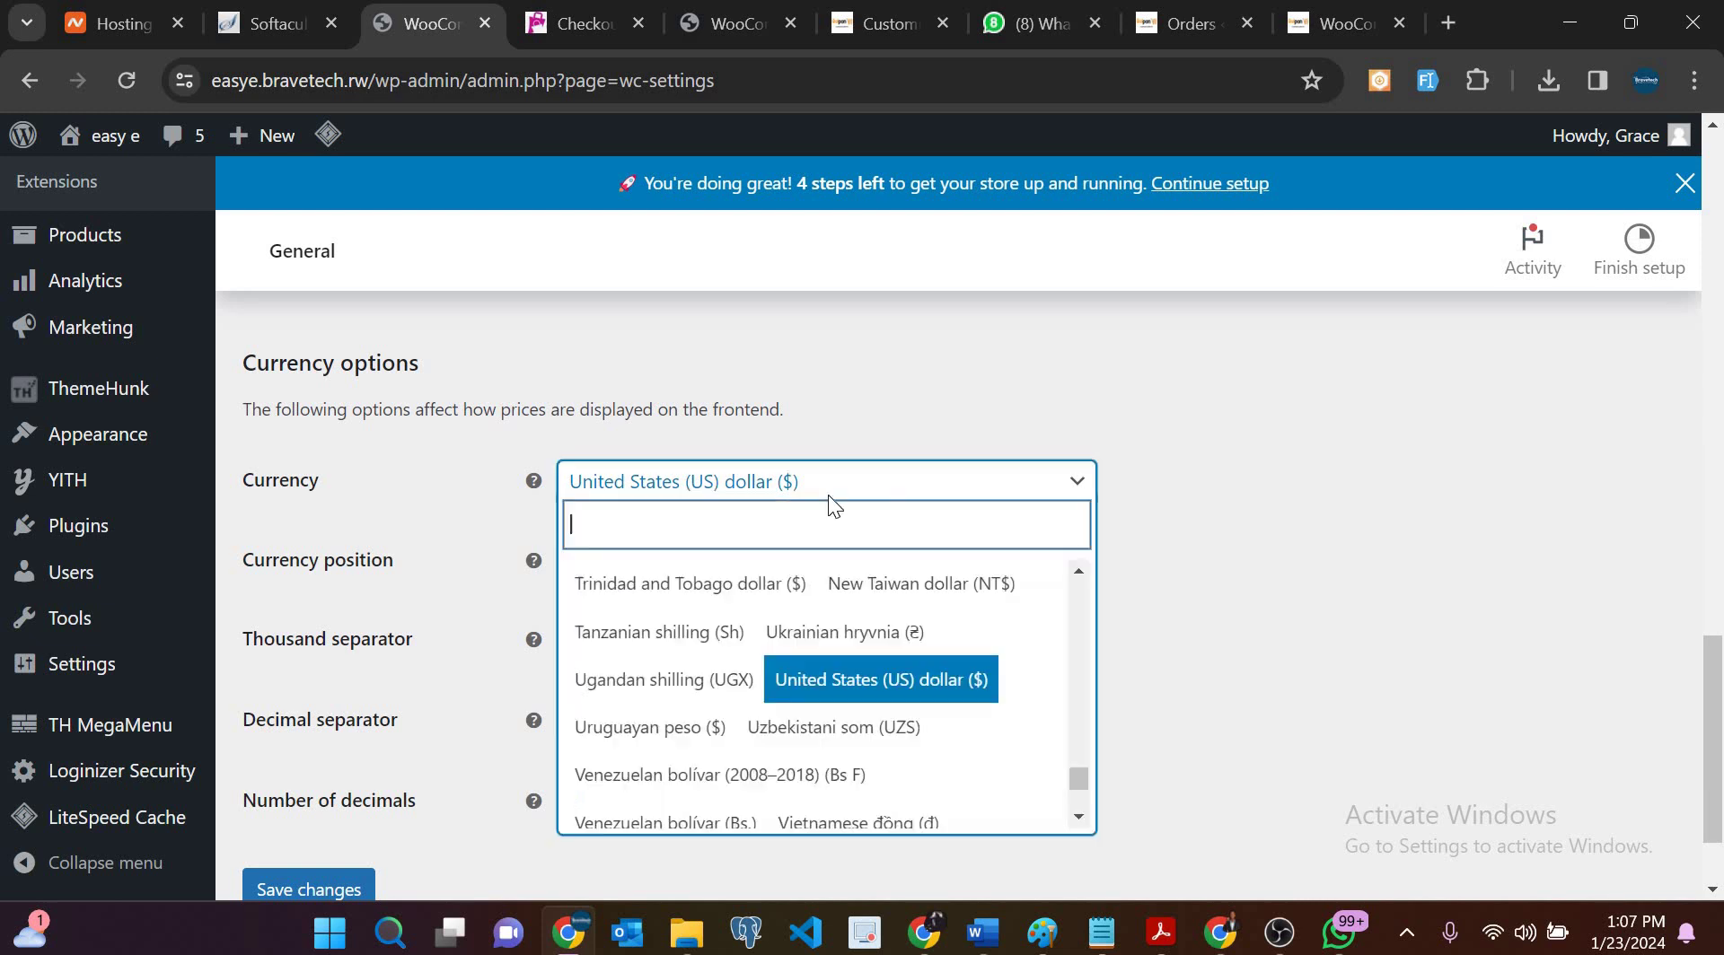
left_click(747, 523)
type("rwanda")
key("Return")
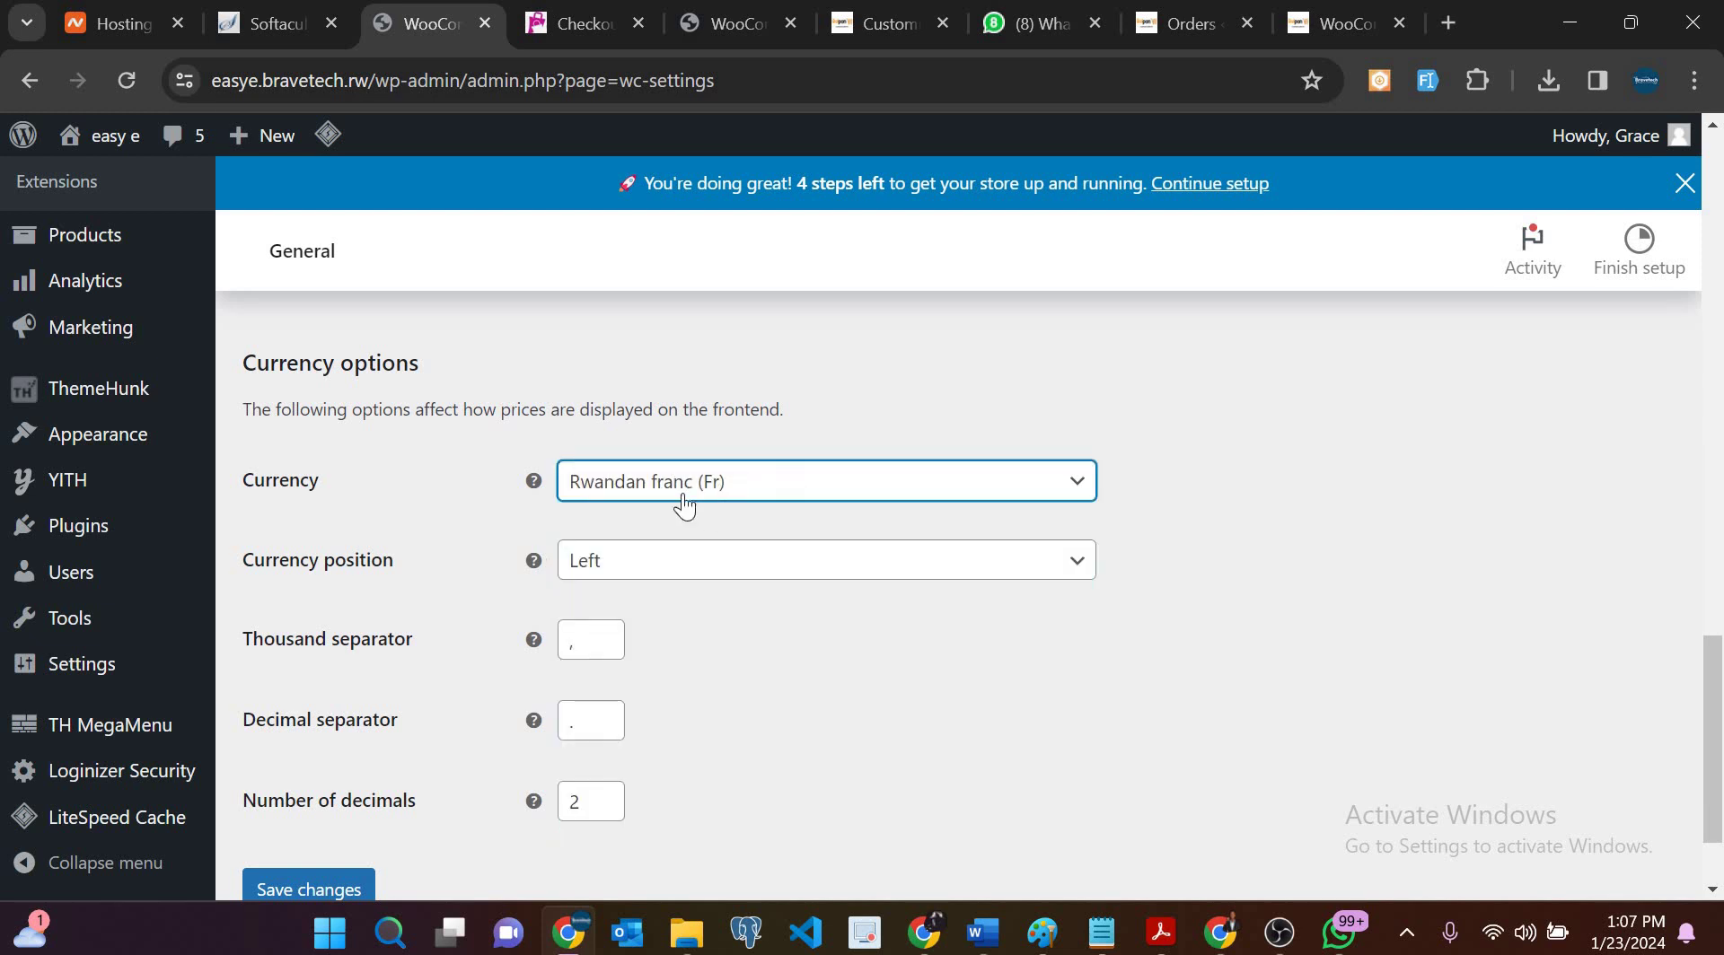
scroll(798, 699, "down", 1)
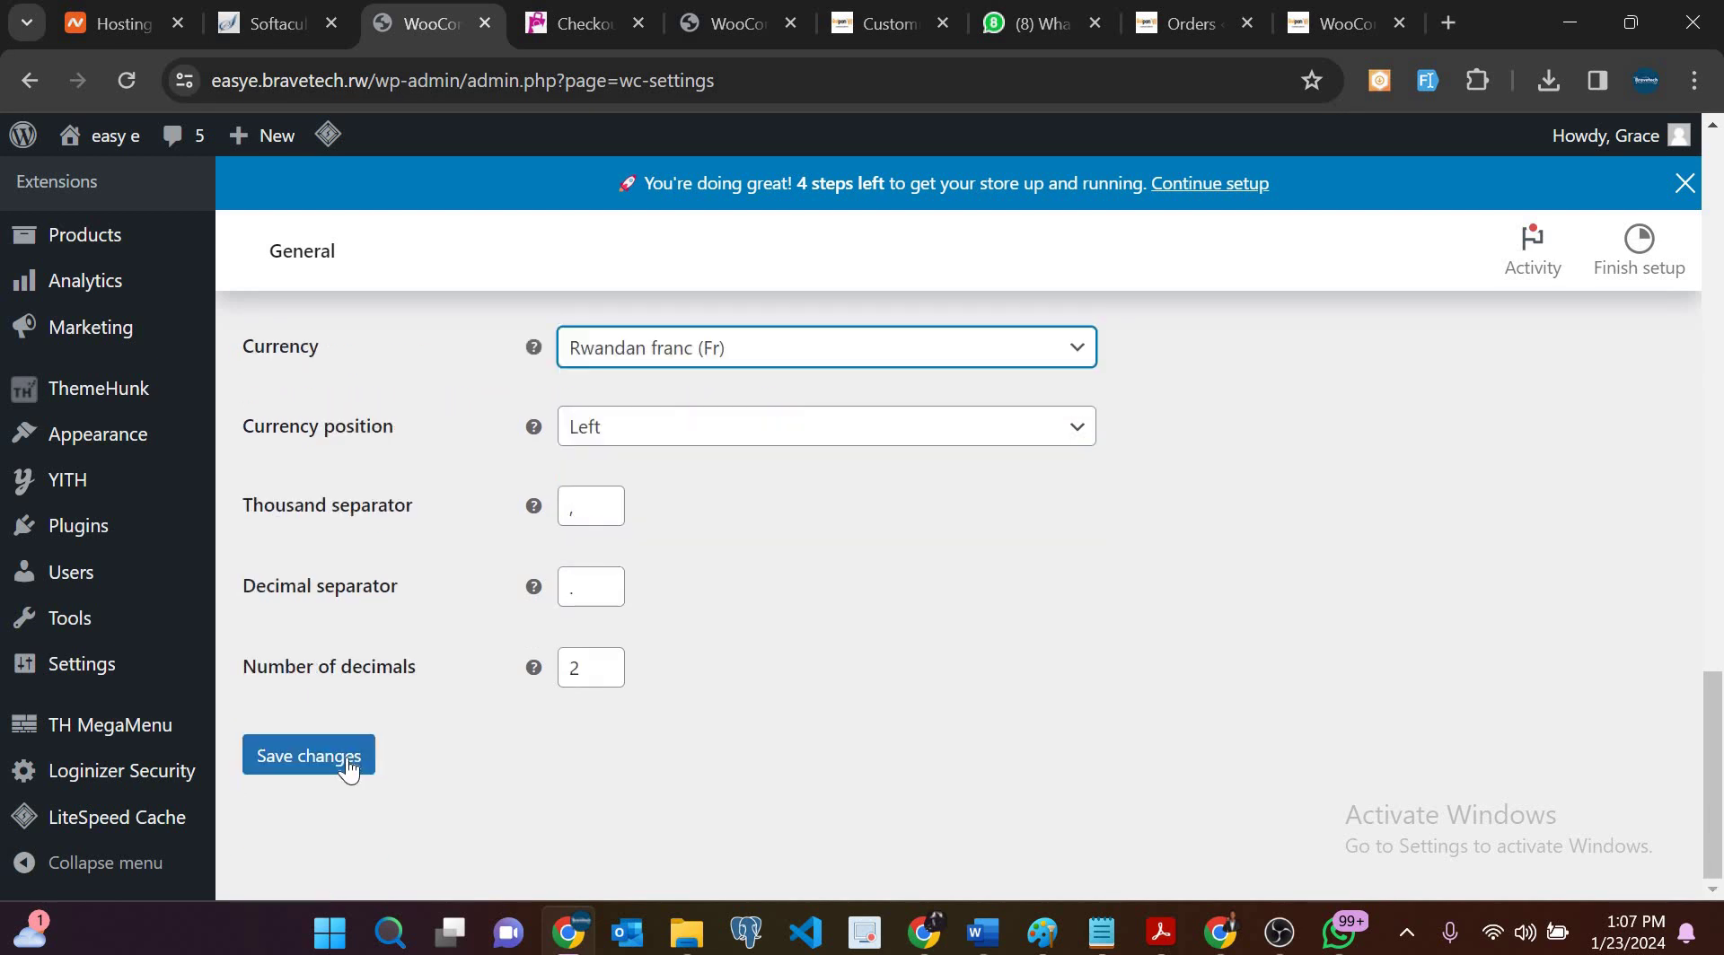
left_click(328, 778)
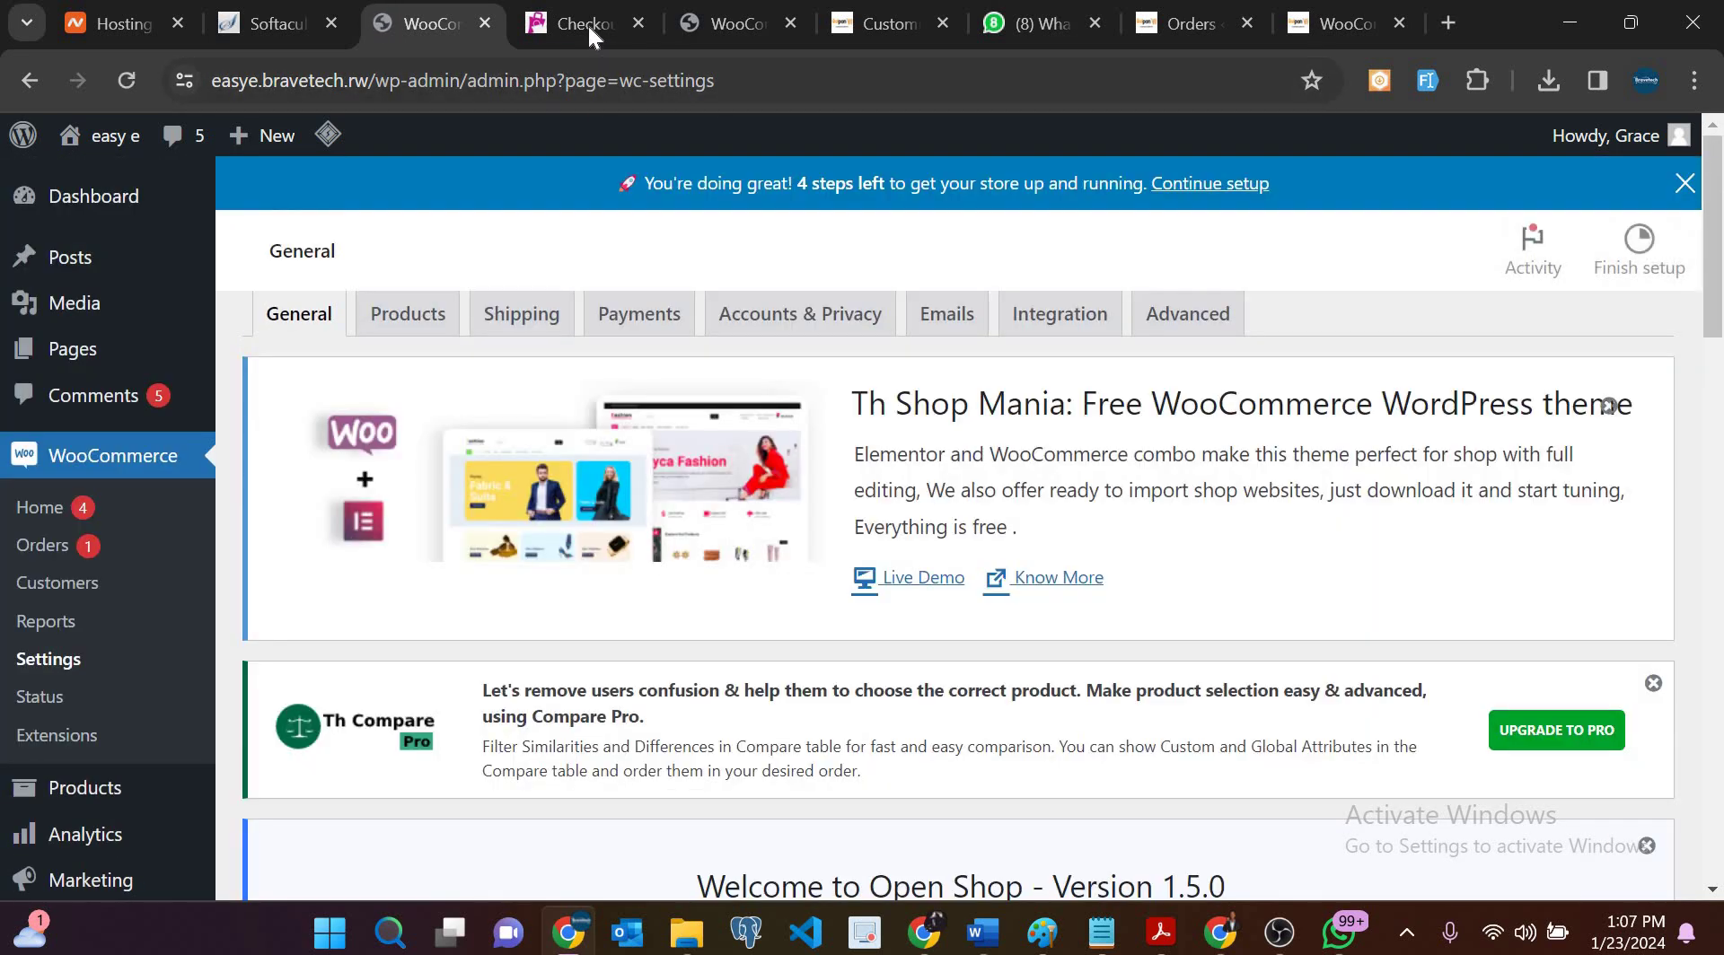
Step: Open the storefront home page from the order confirmation page and check the currency shown on the product prices
left_click(587, 24)
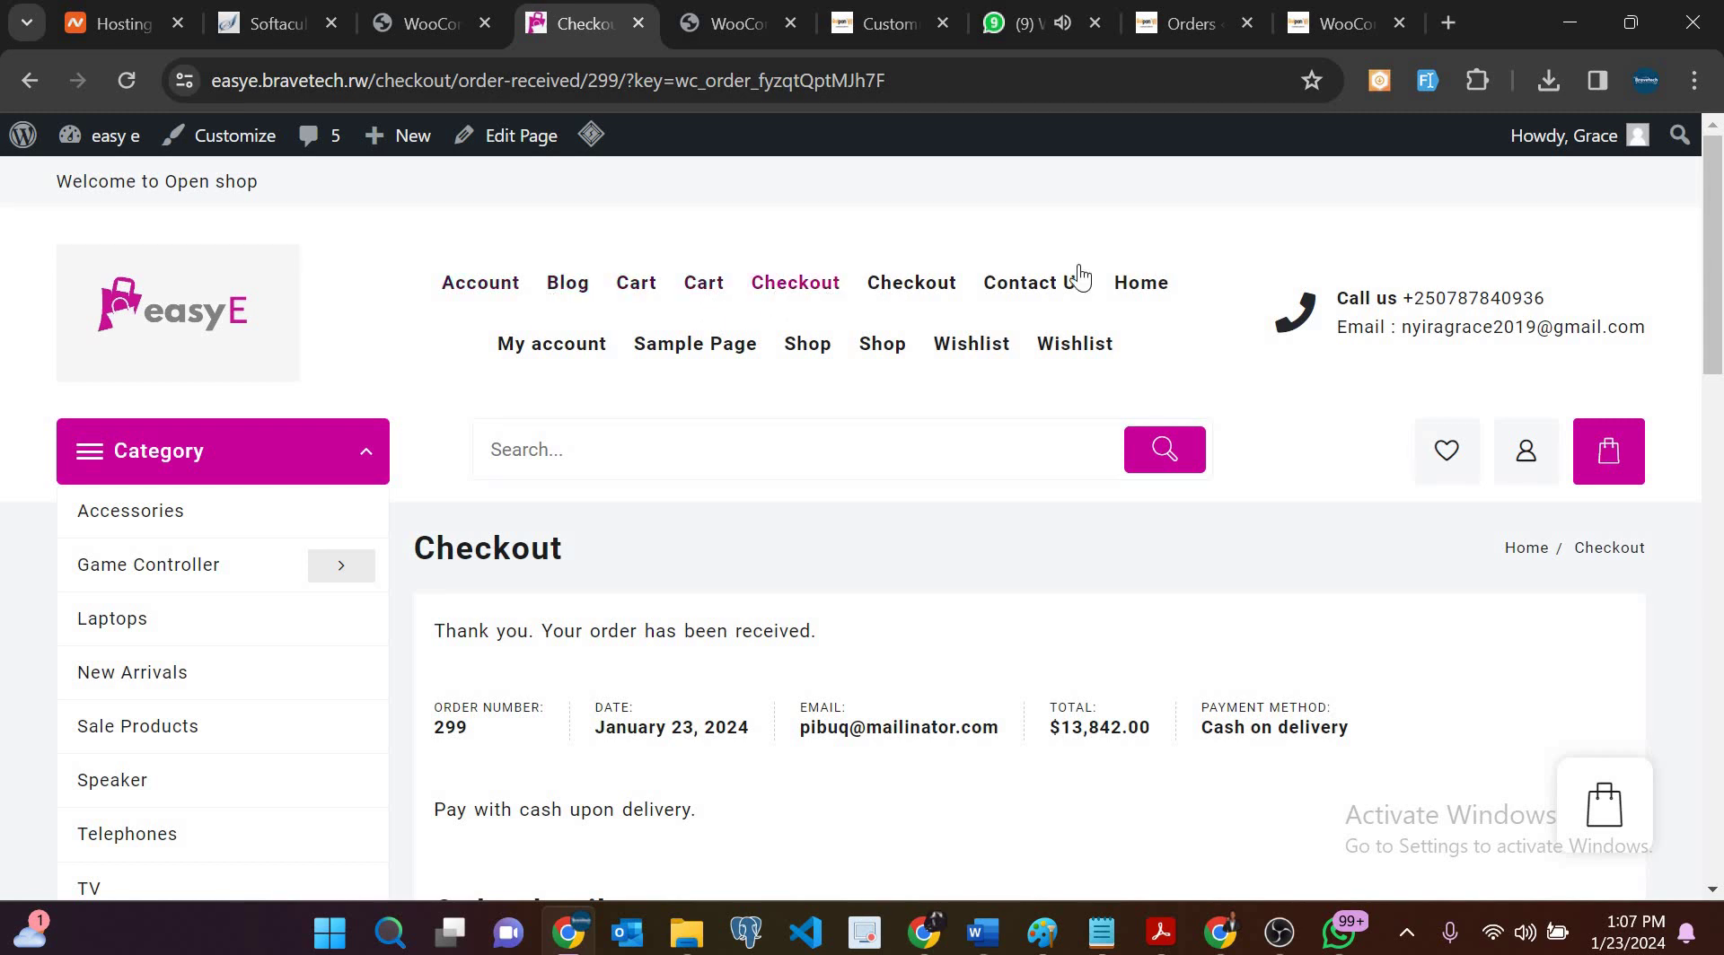
left_click(1141, 283)
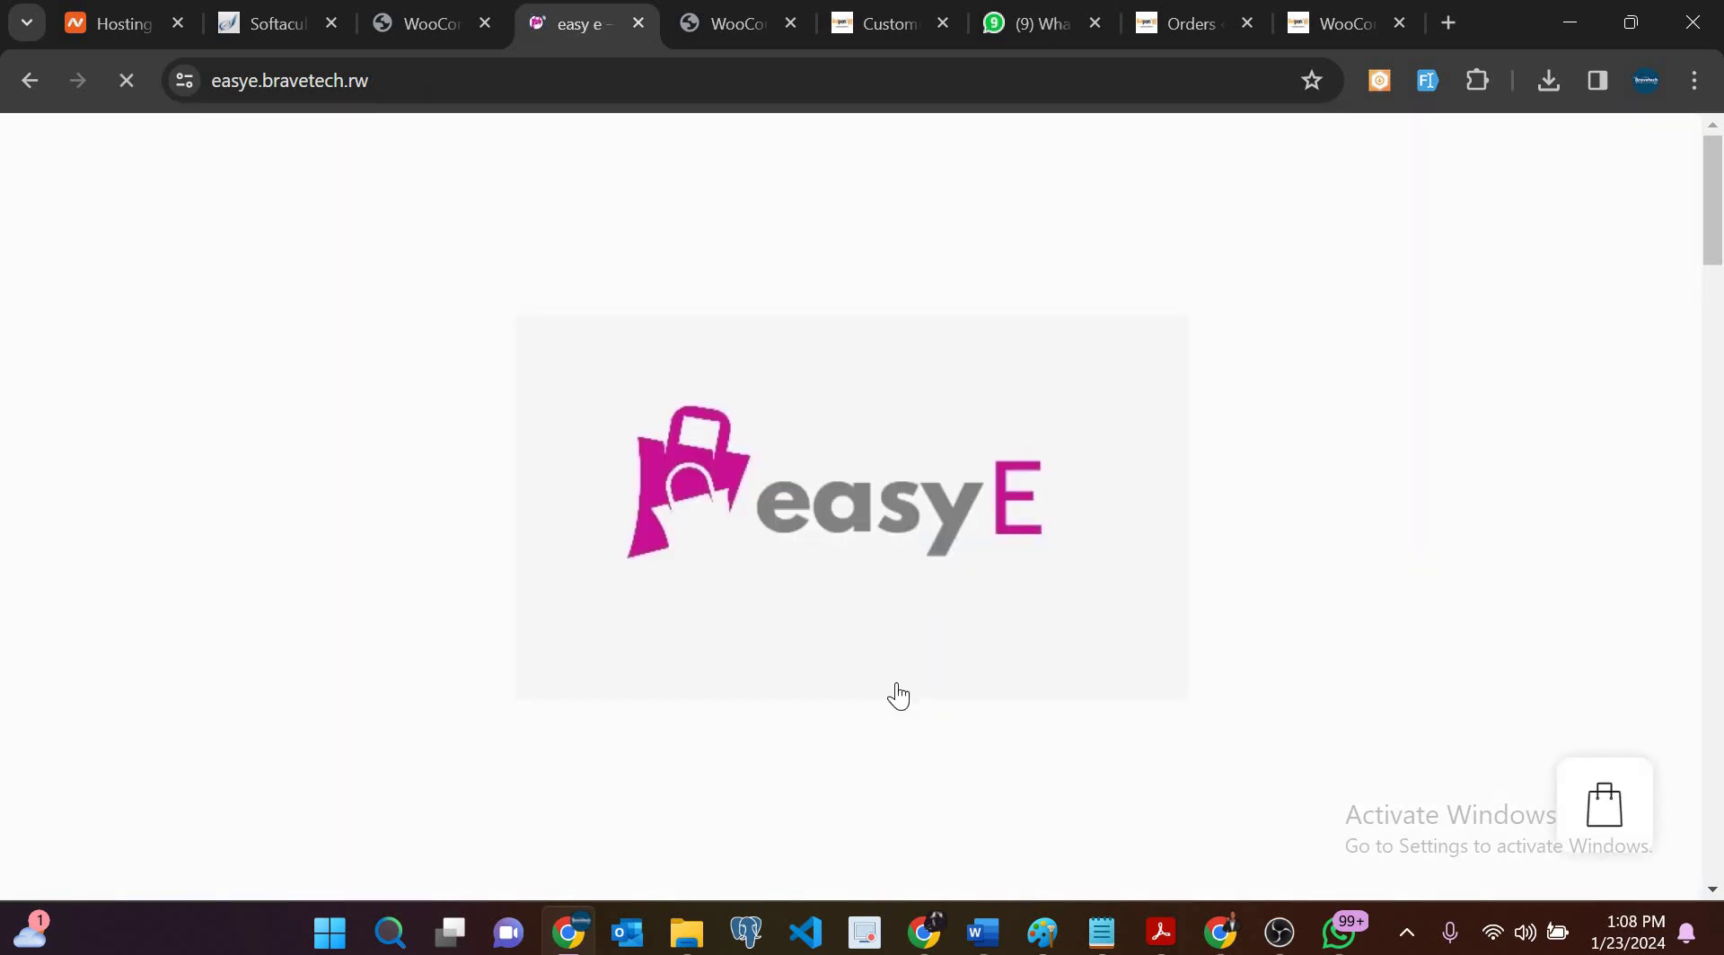
scroll(896, 682, "down", 8)
scroll(896, 683, "down", 4)
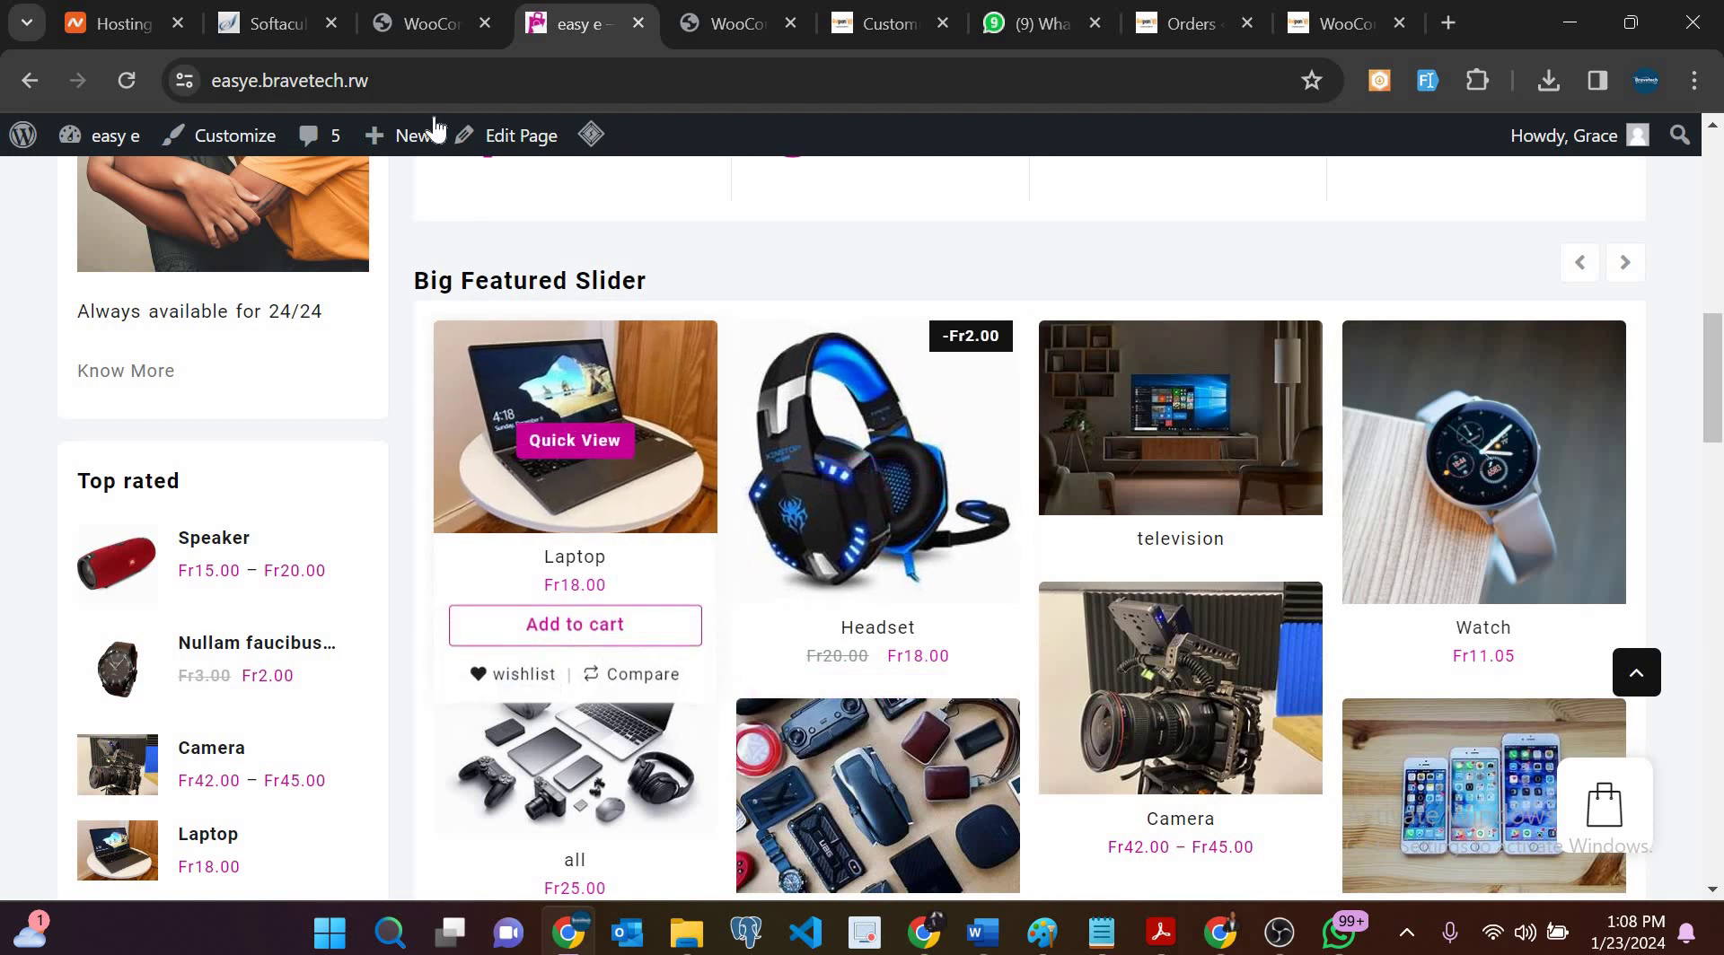
scroll(433, 126, "up", 12)
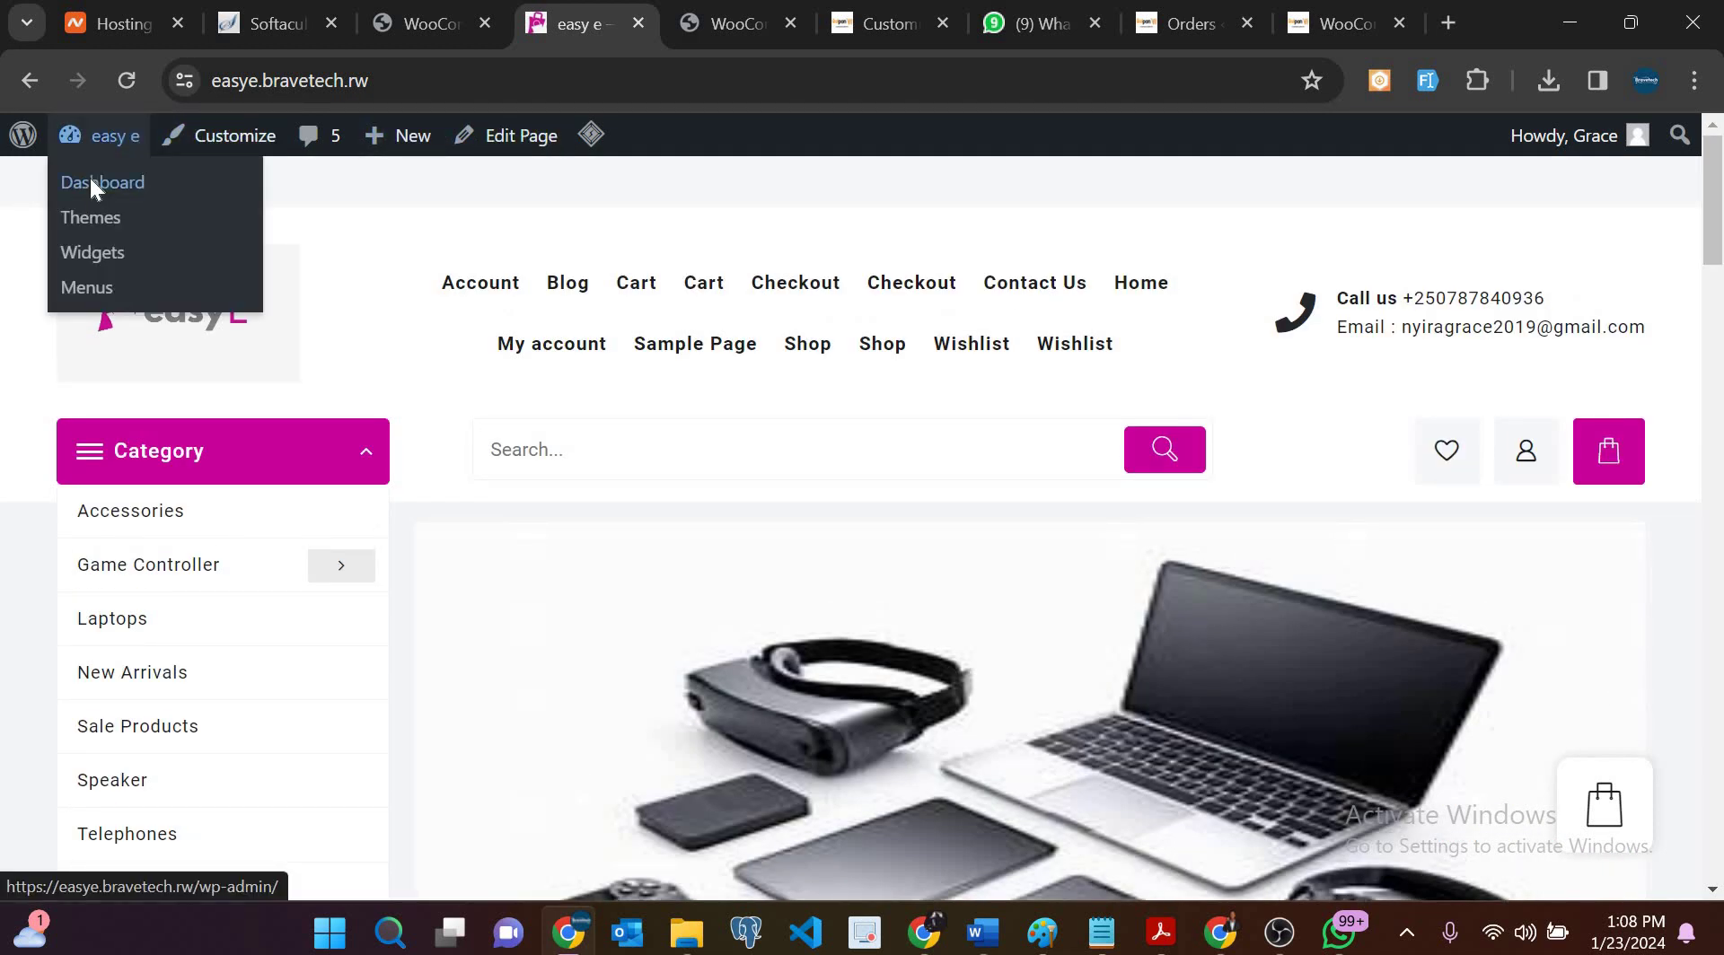
Step: Return to the site's admin dashboard and open the list of all products
left_click(92, 184)
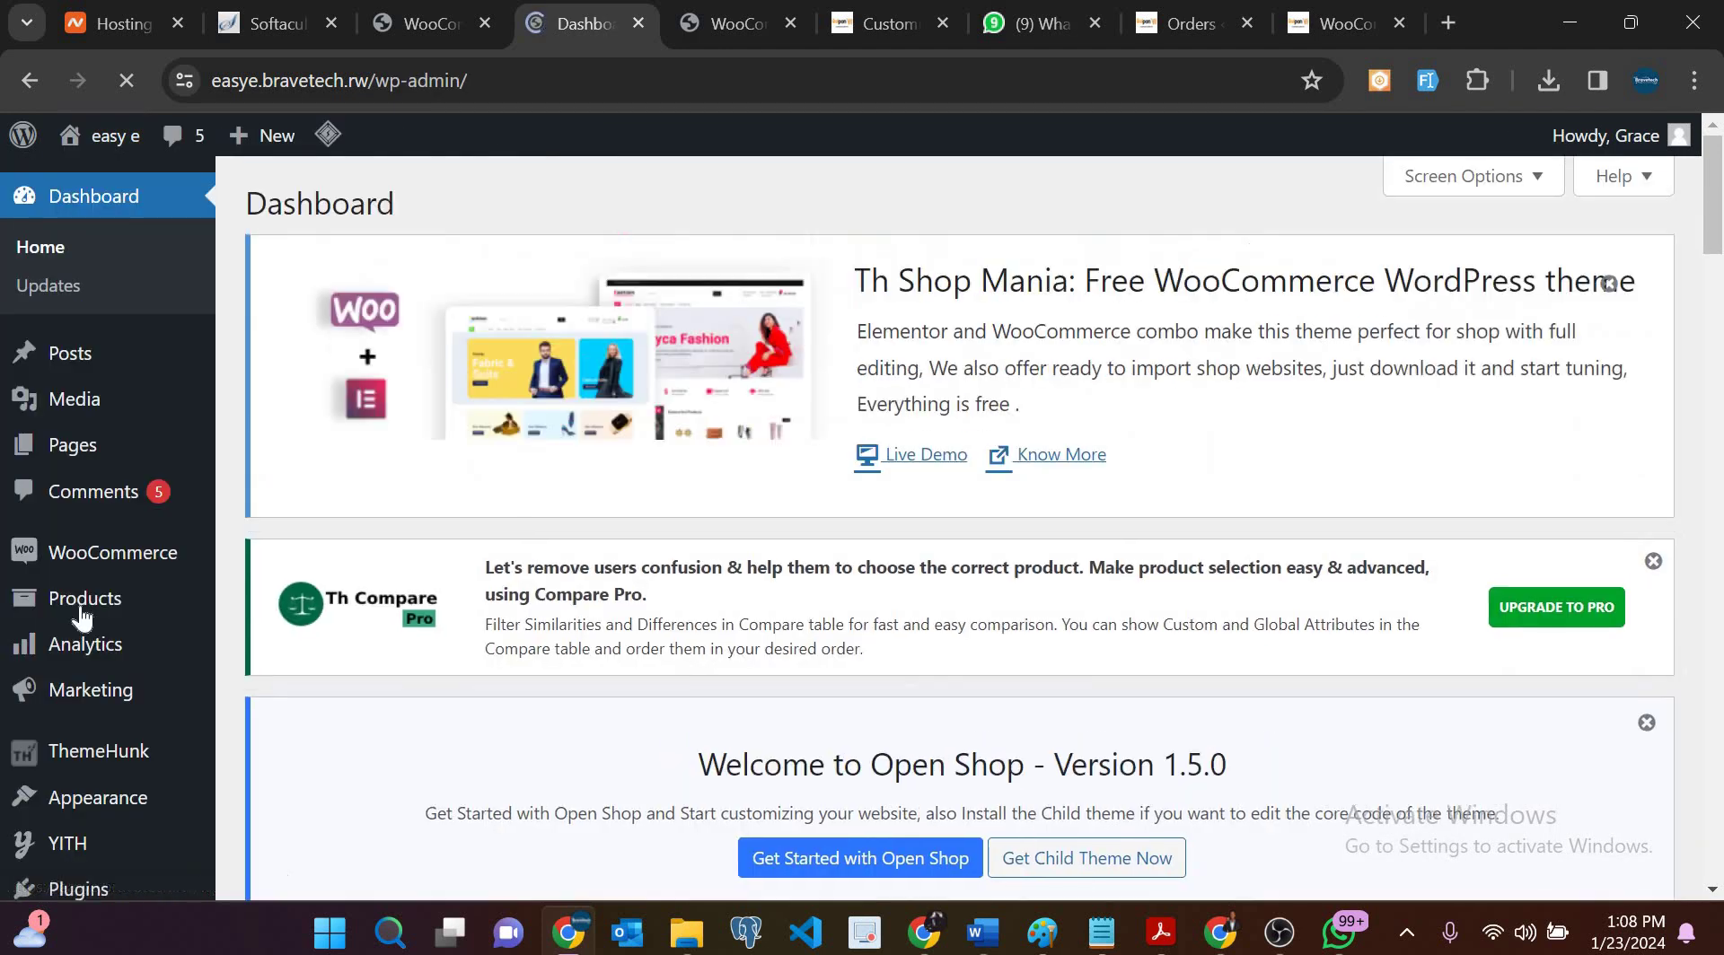
mouse_move(90, 644)
scroll(81, 538, "down", 1)
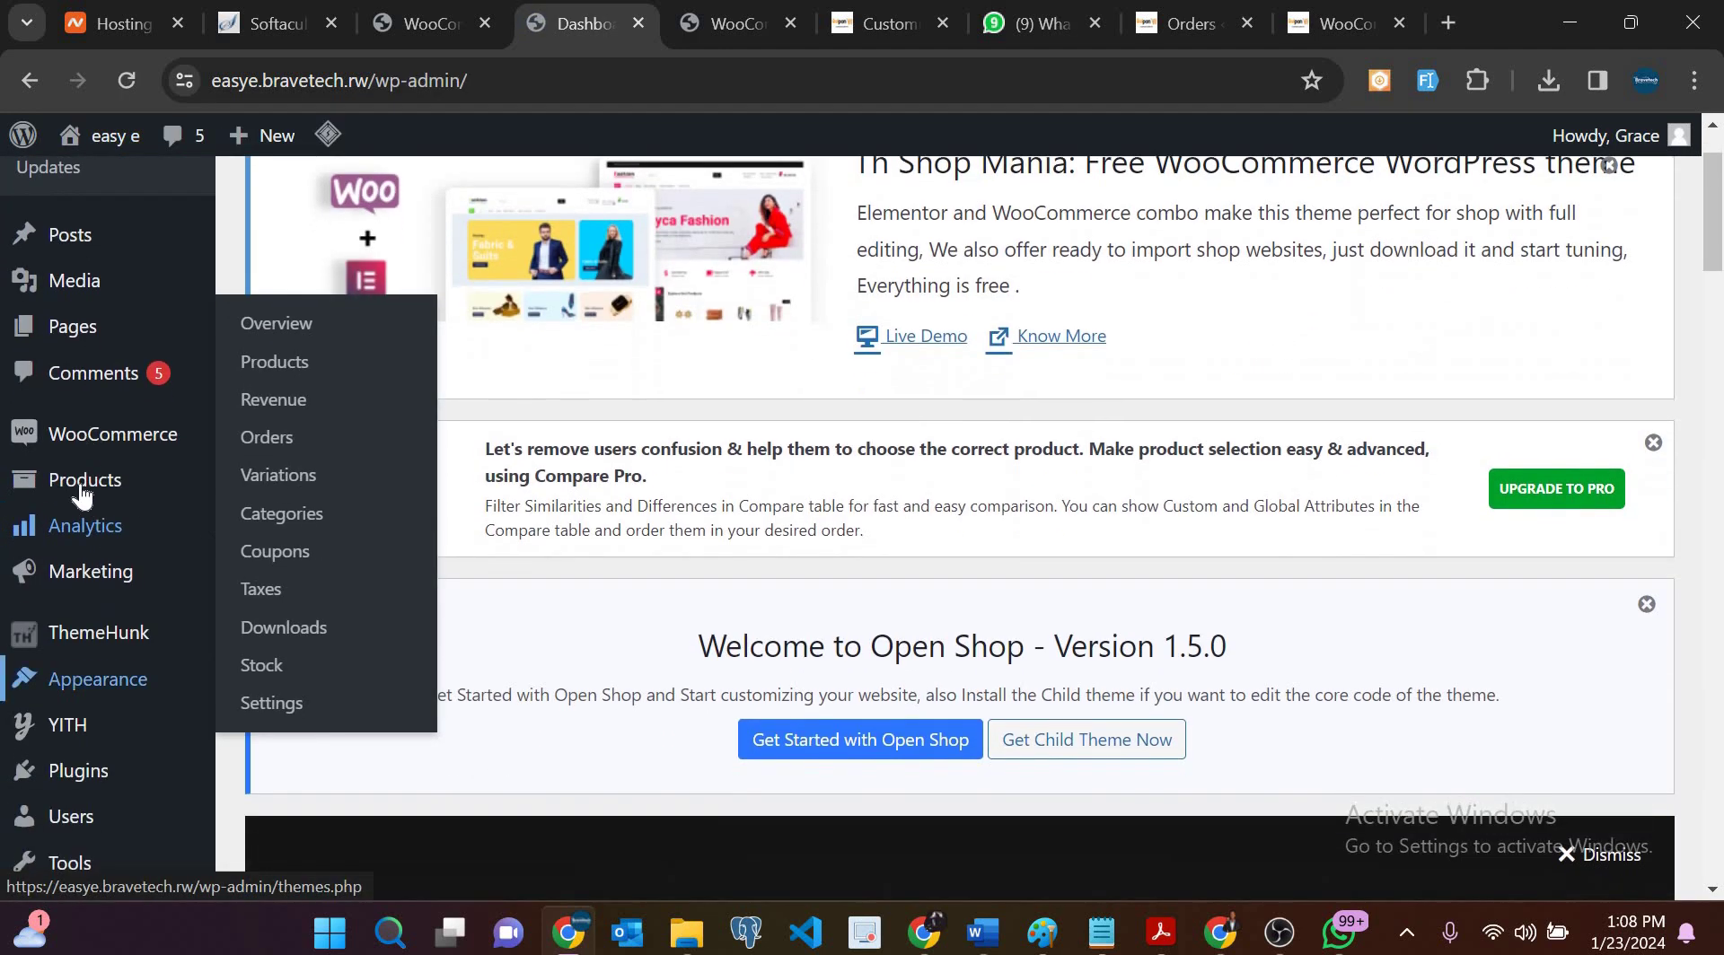
mouse_move(90, 479)
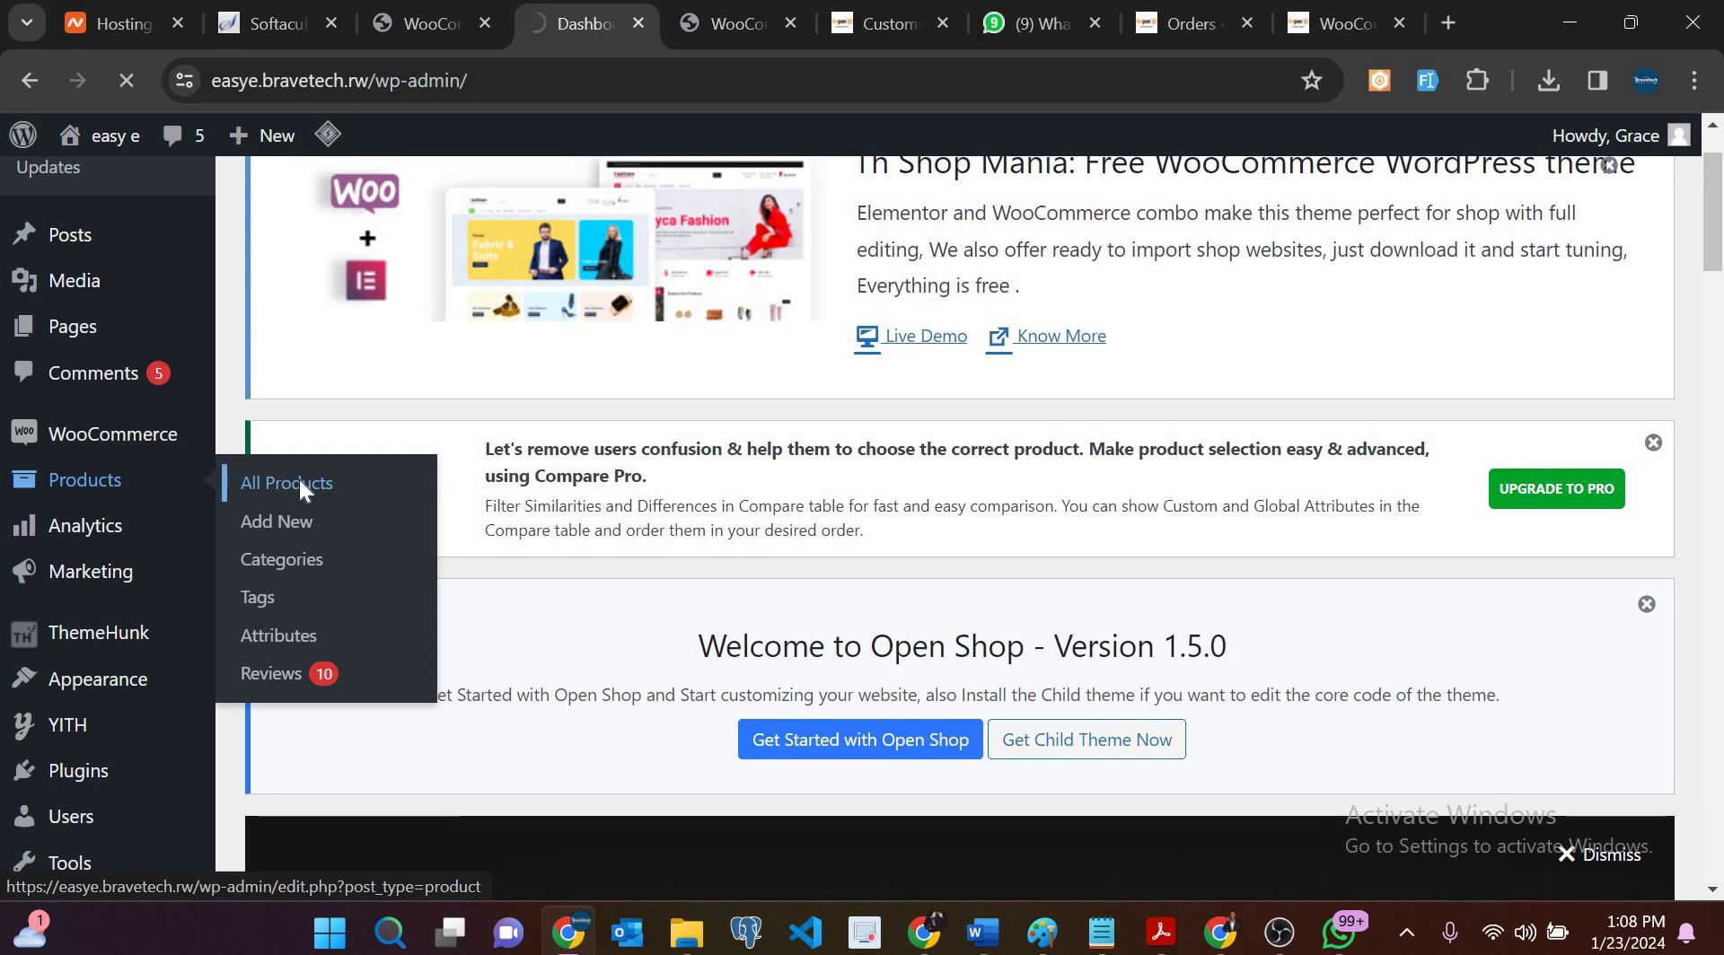
left_click(300, 490)
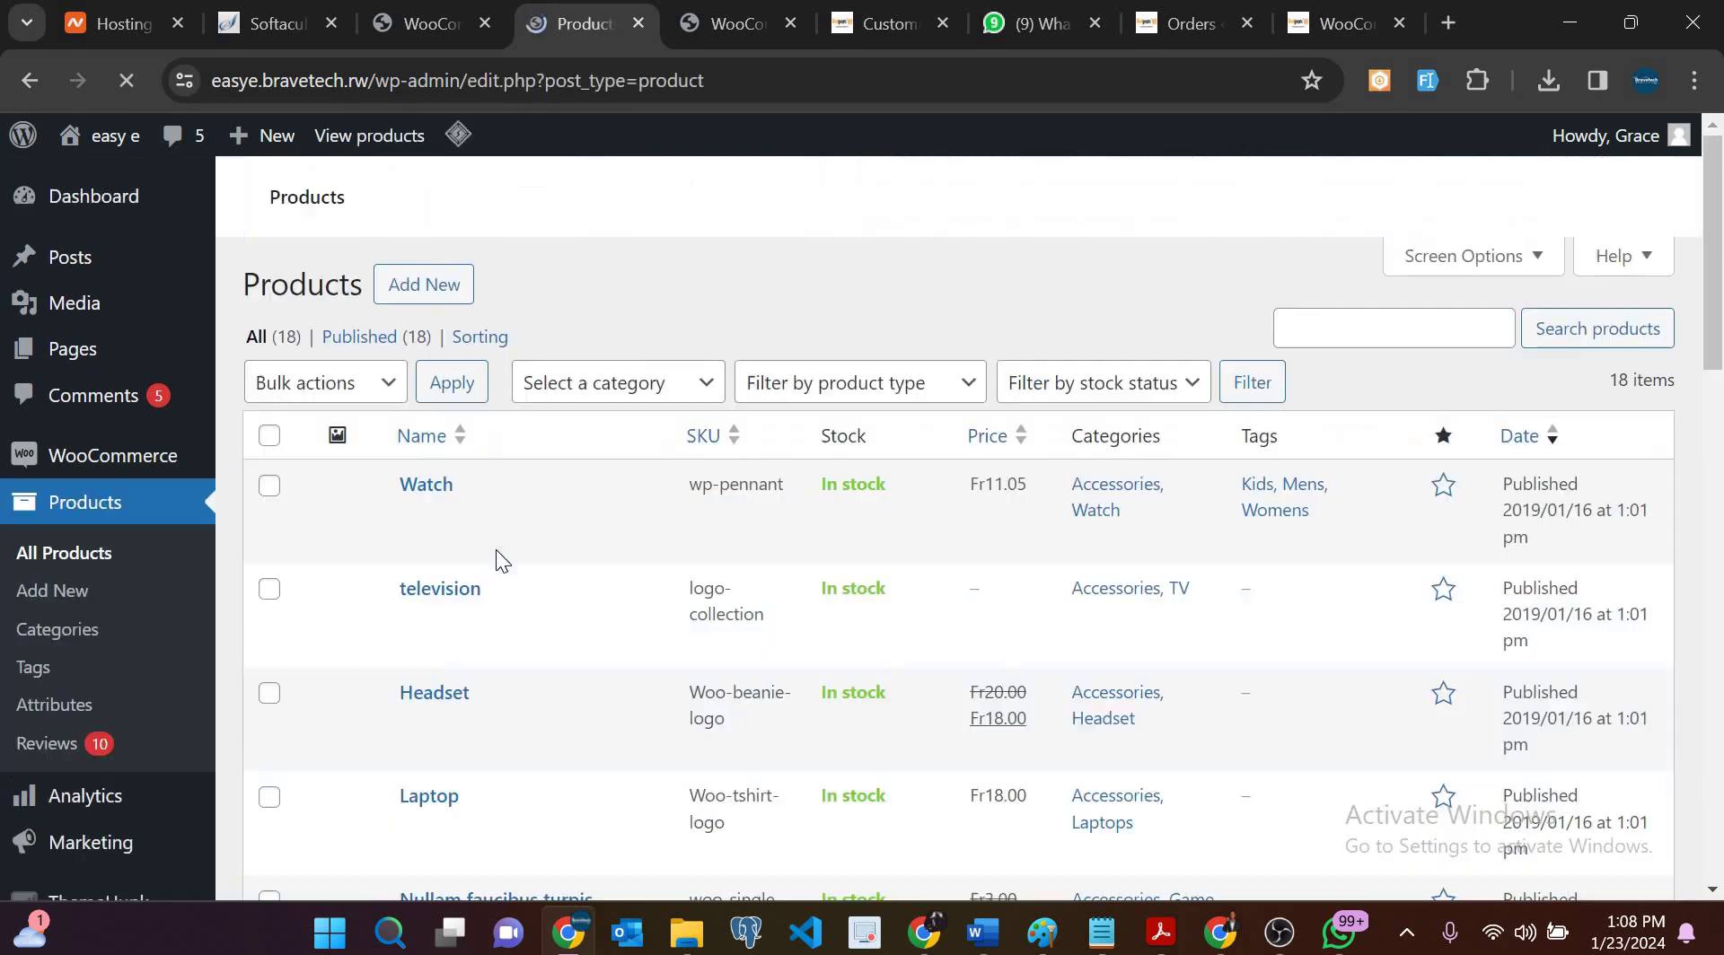
Step: Quick edit the Watch product, set its price to 11500 and update it
scroll(503, 621, "down", 5)
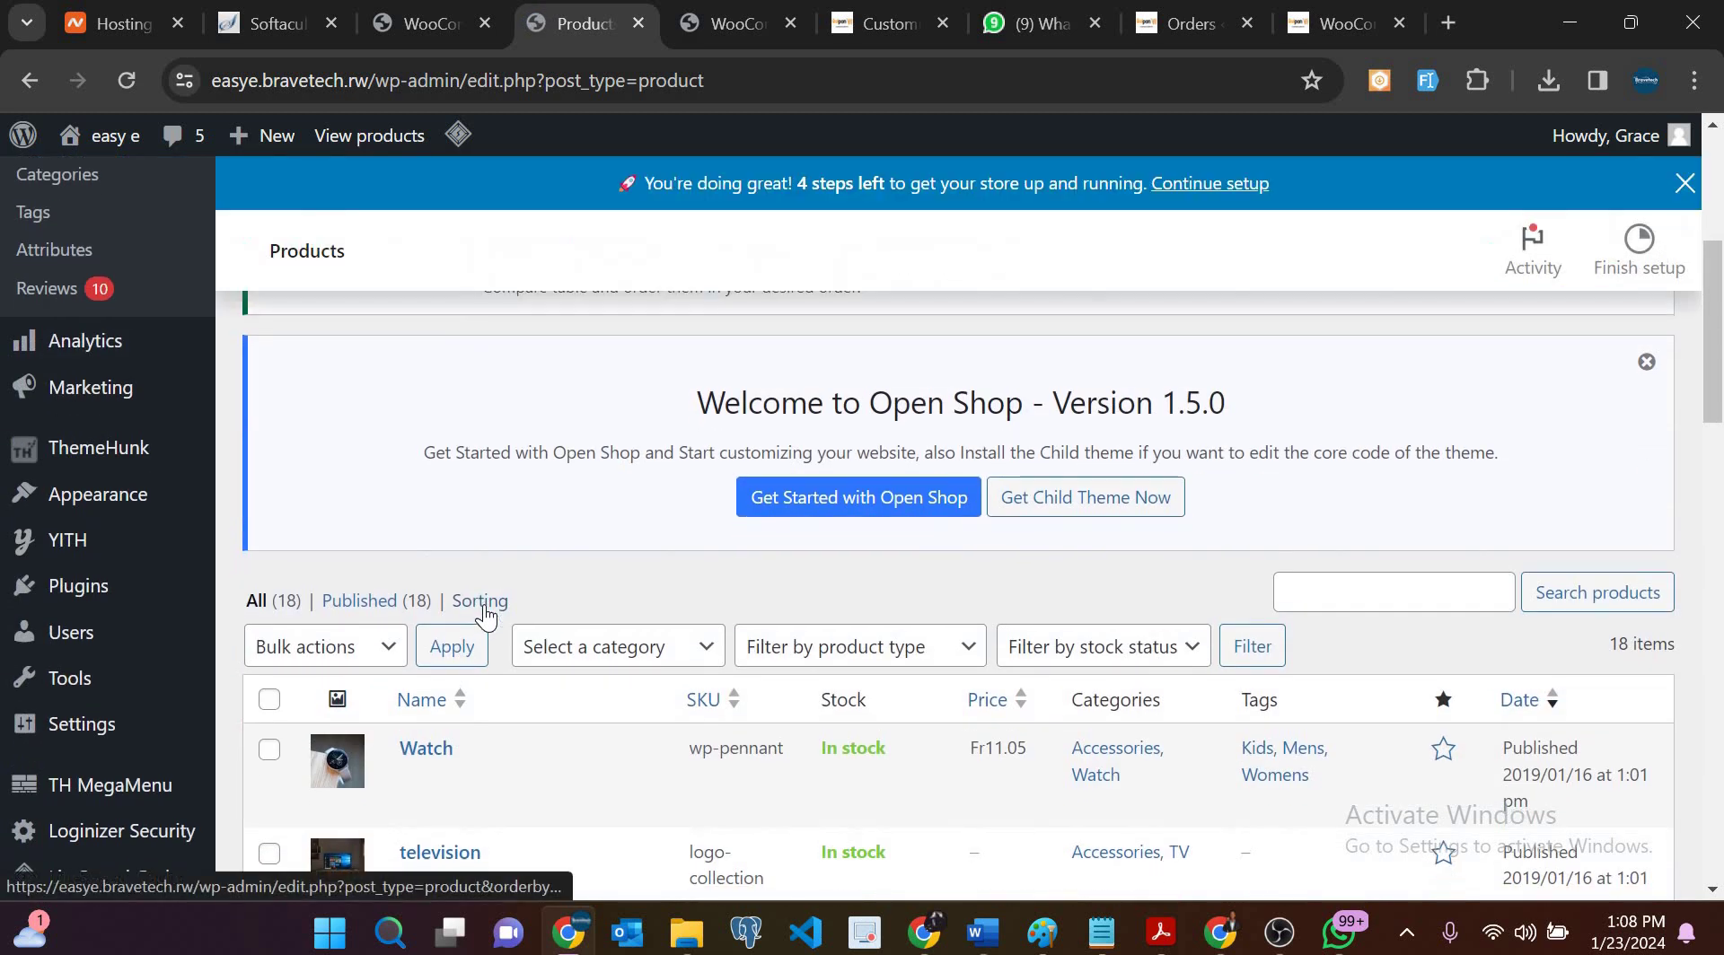
scroll(480, 449, "down", 4)
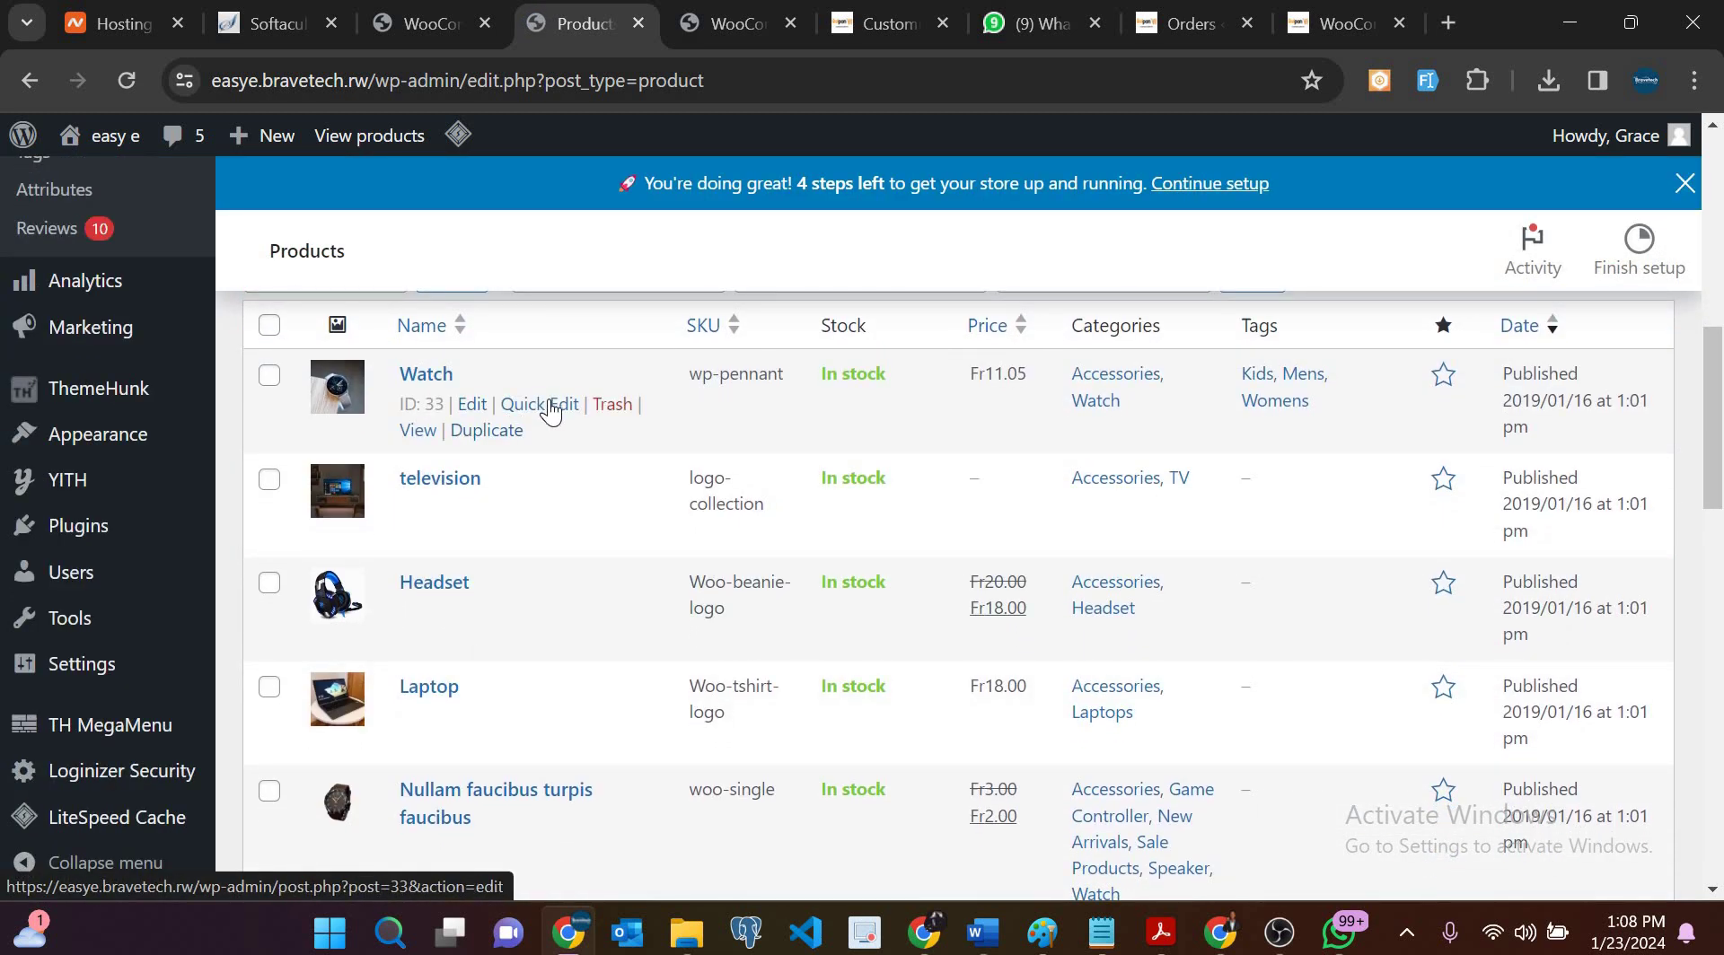
left_click(550, 405)
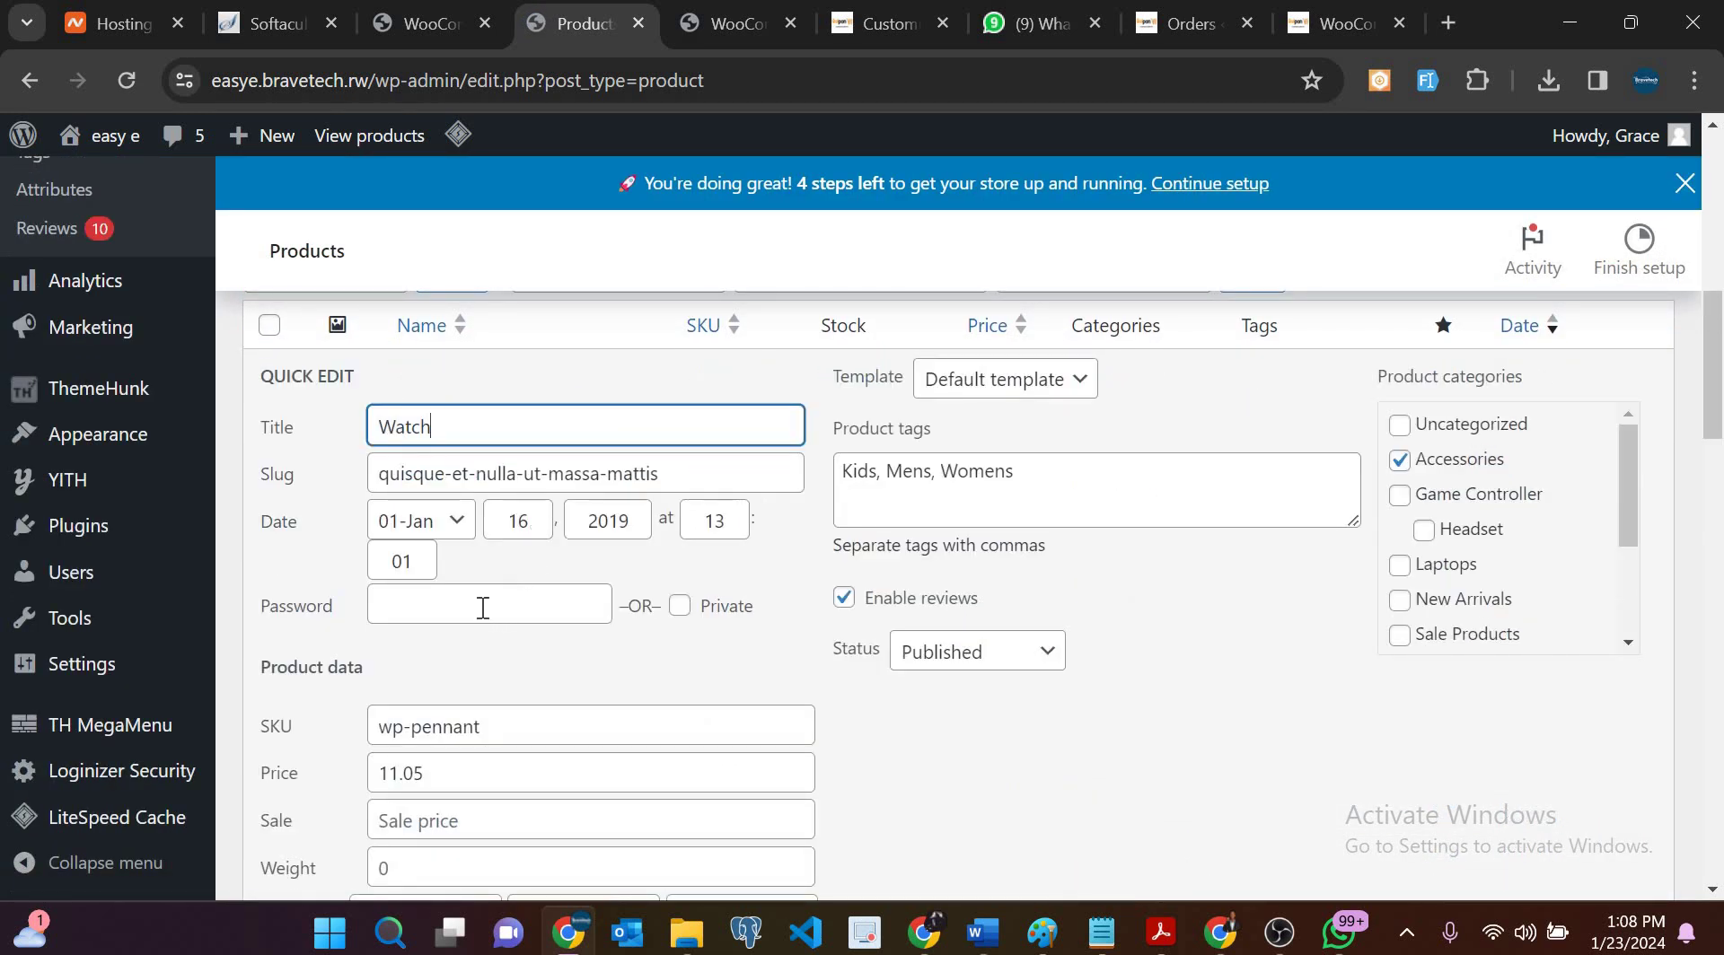
scroll(499, 585, "down", 2)
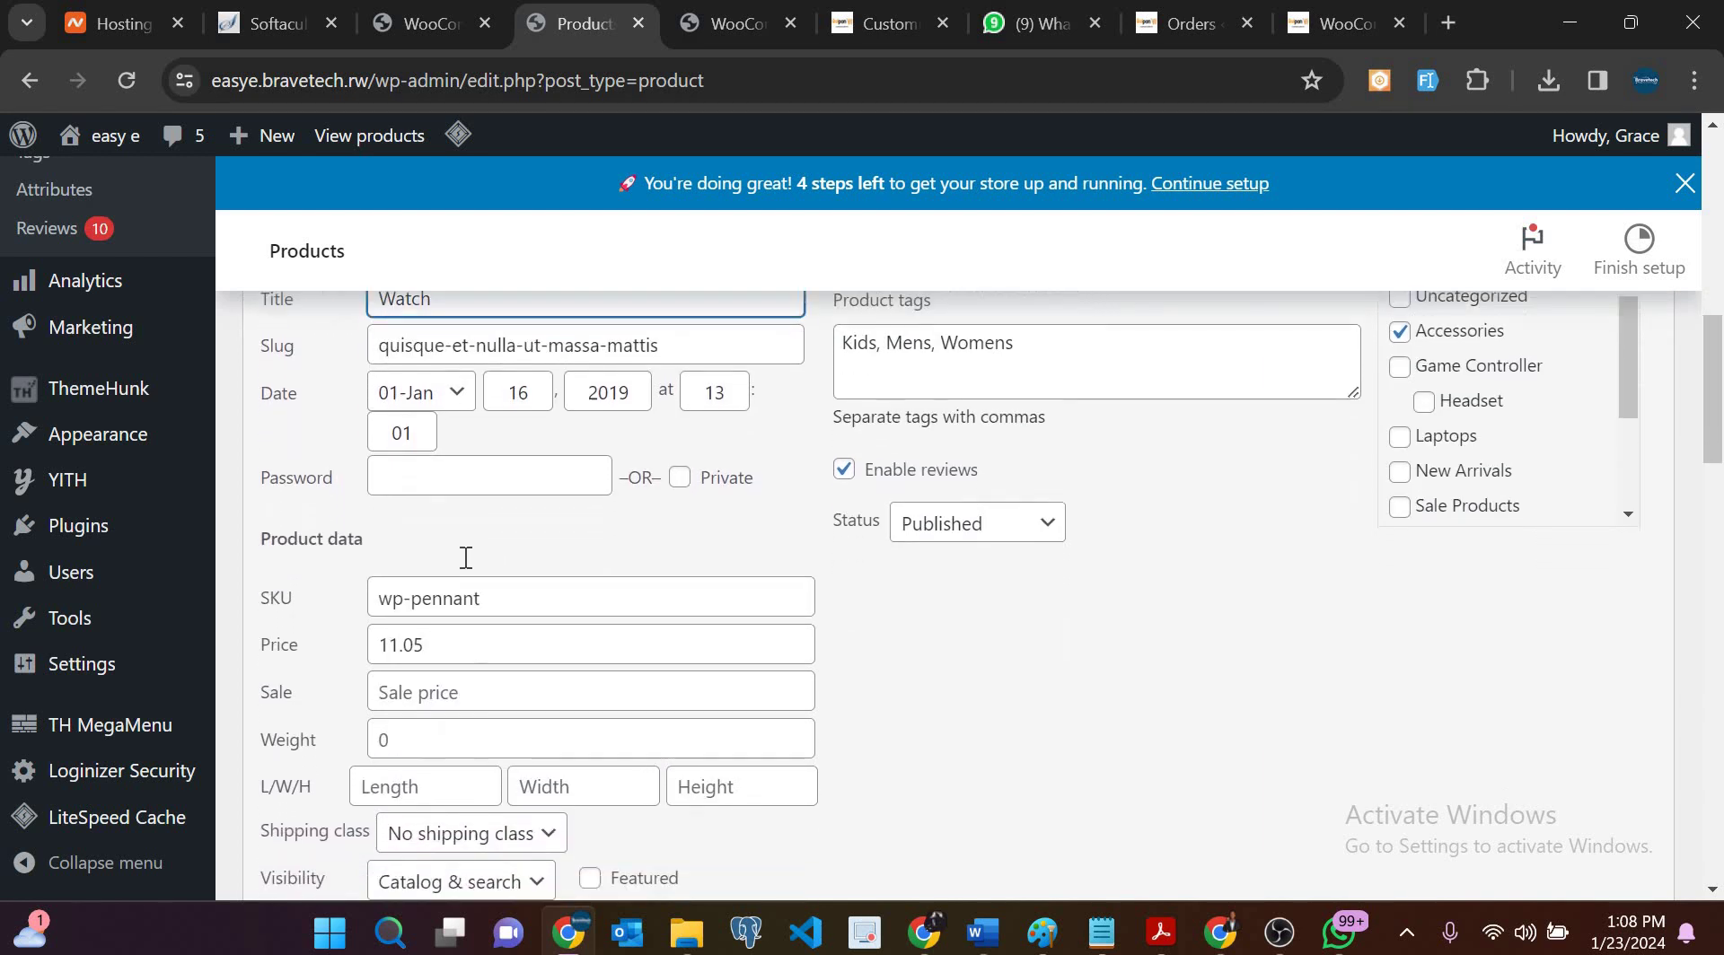
left_click_drag(433, 558, 369, 553)
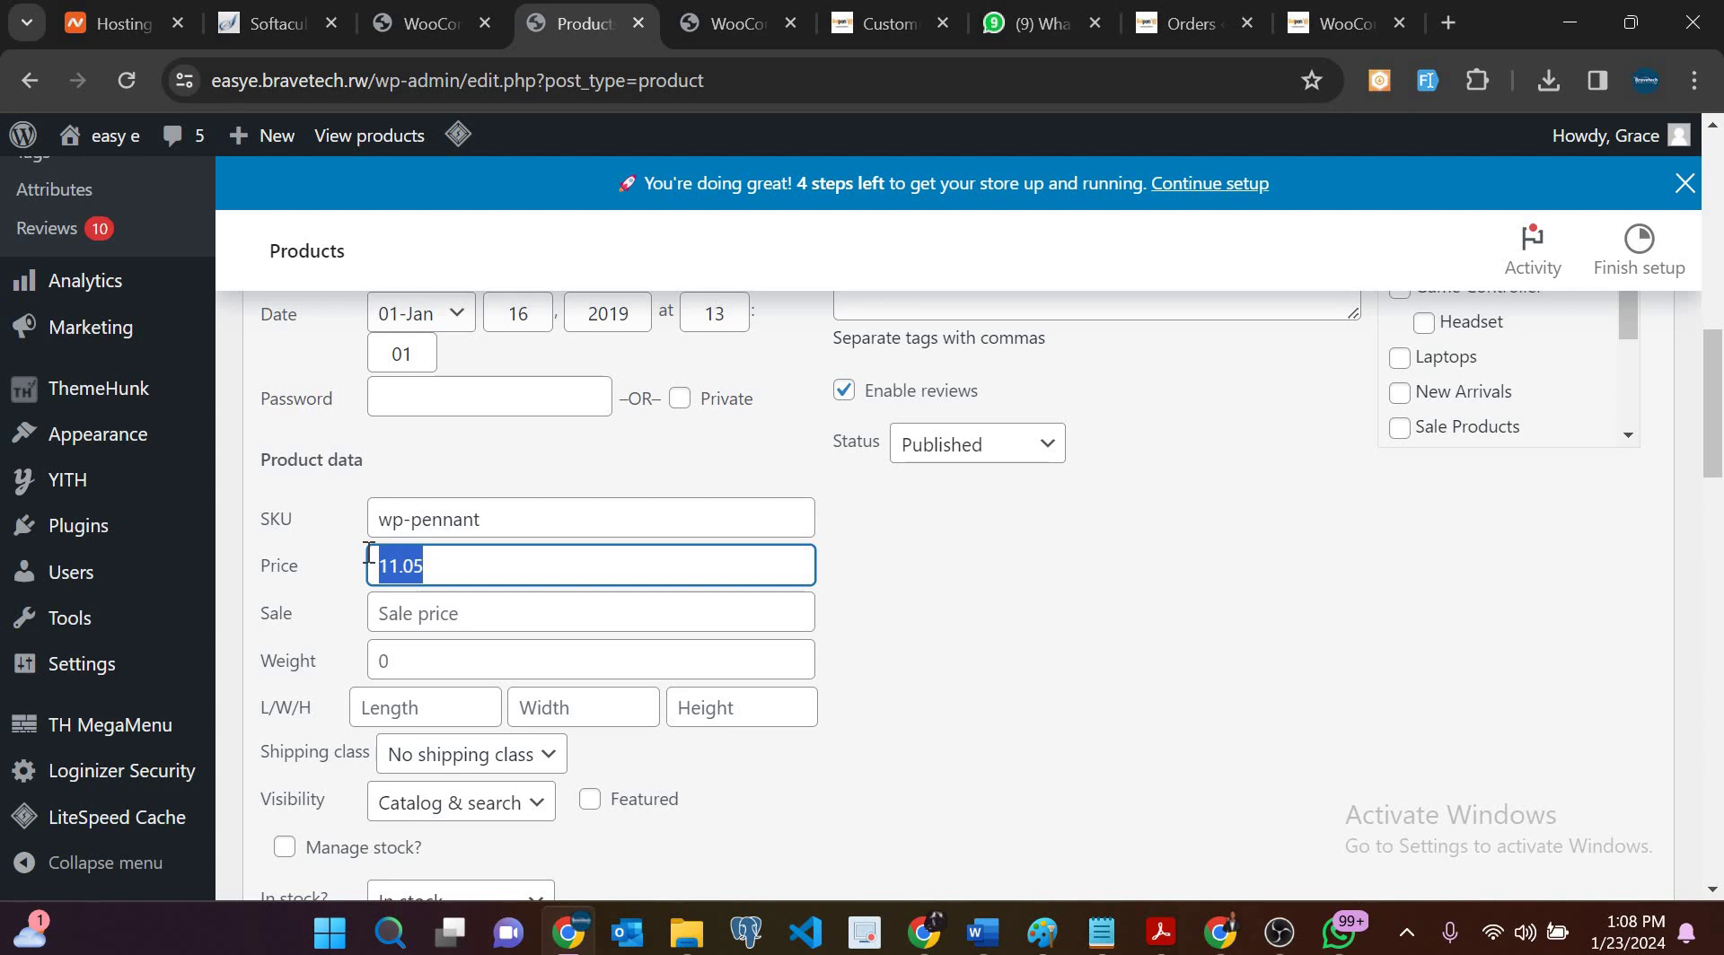
type("1")
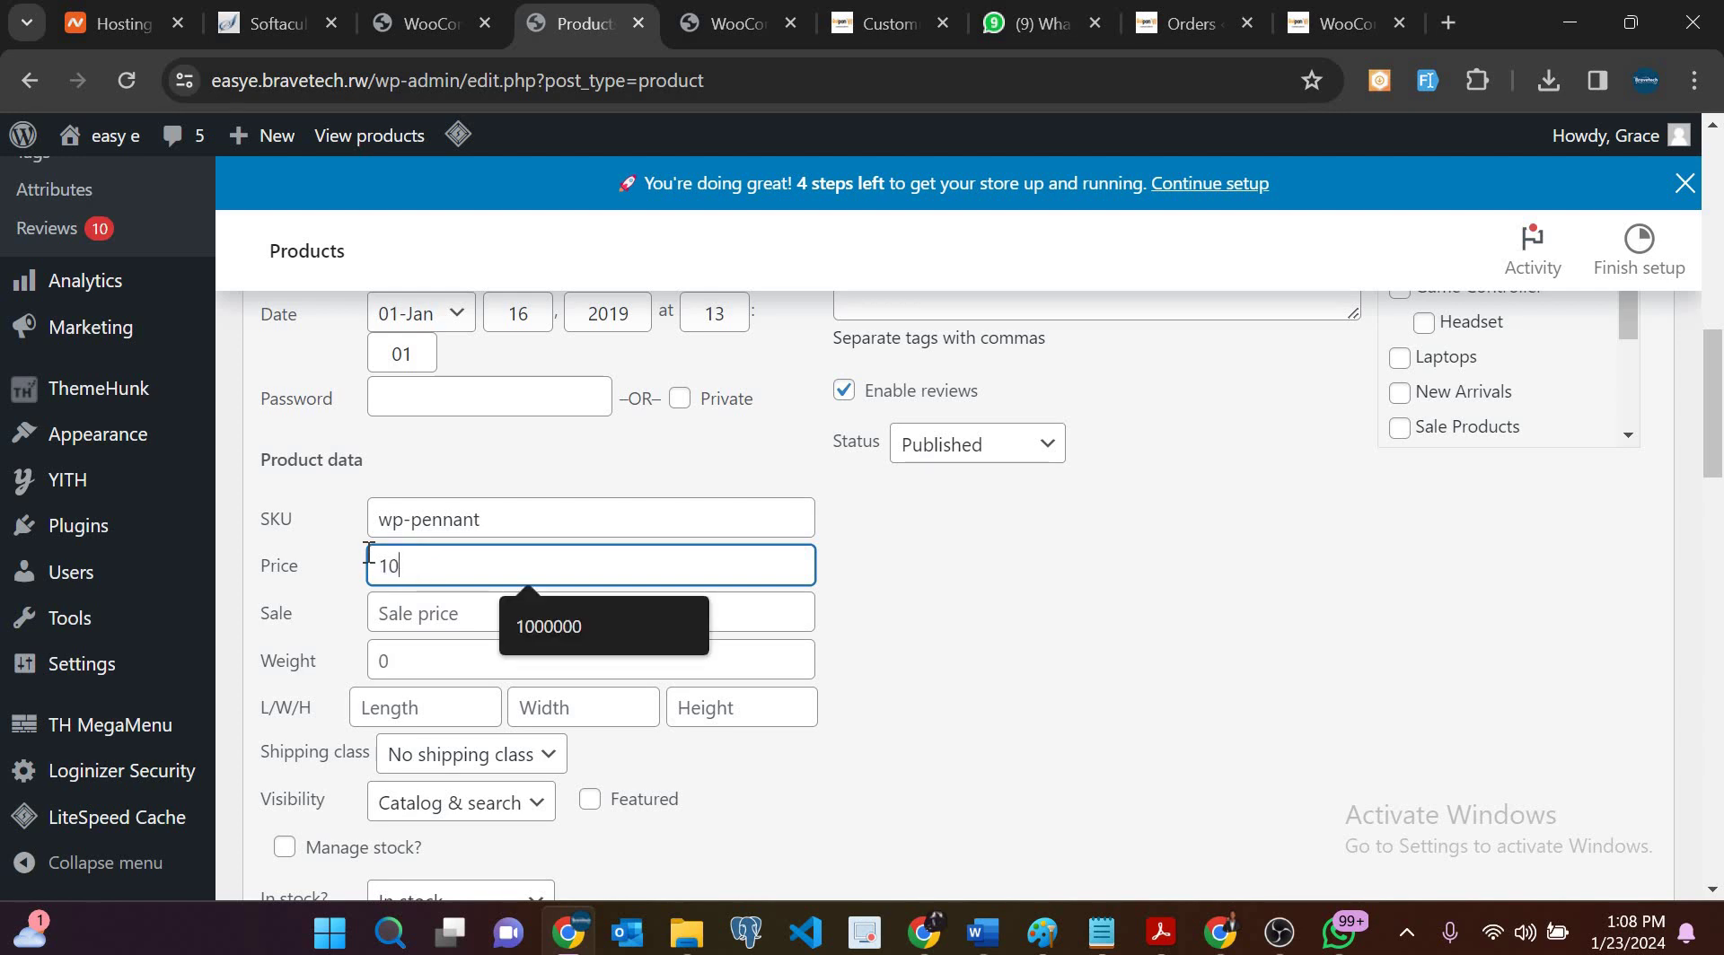
type("1500")
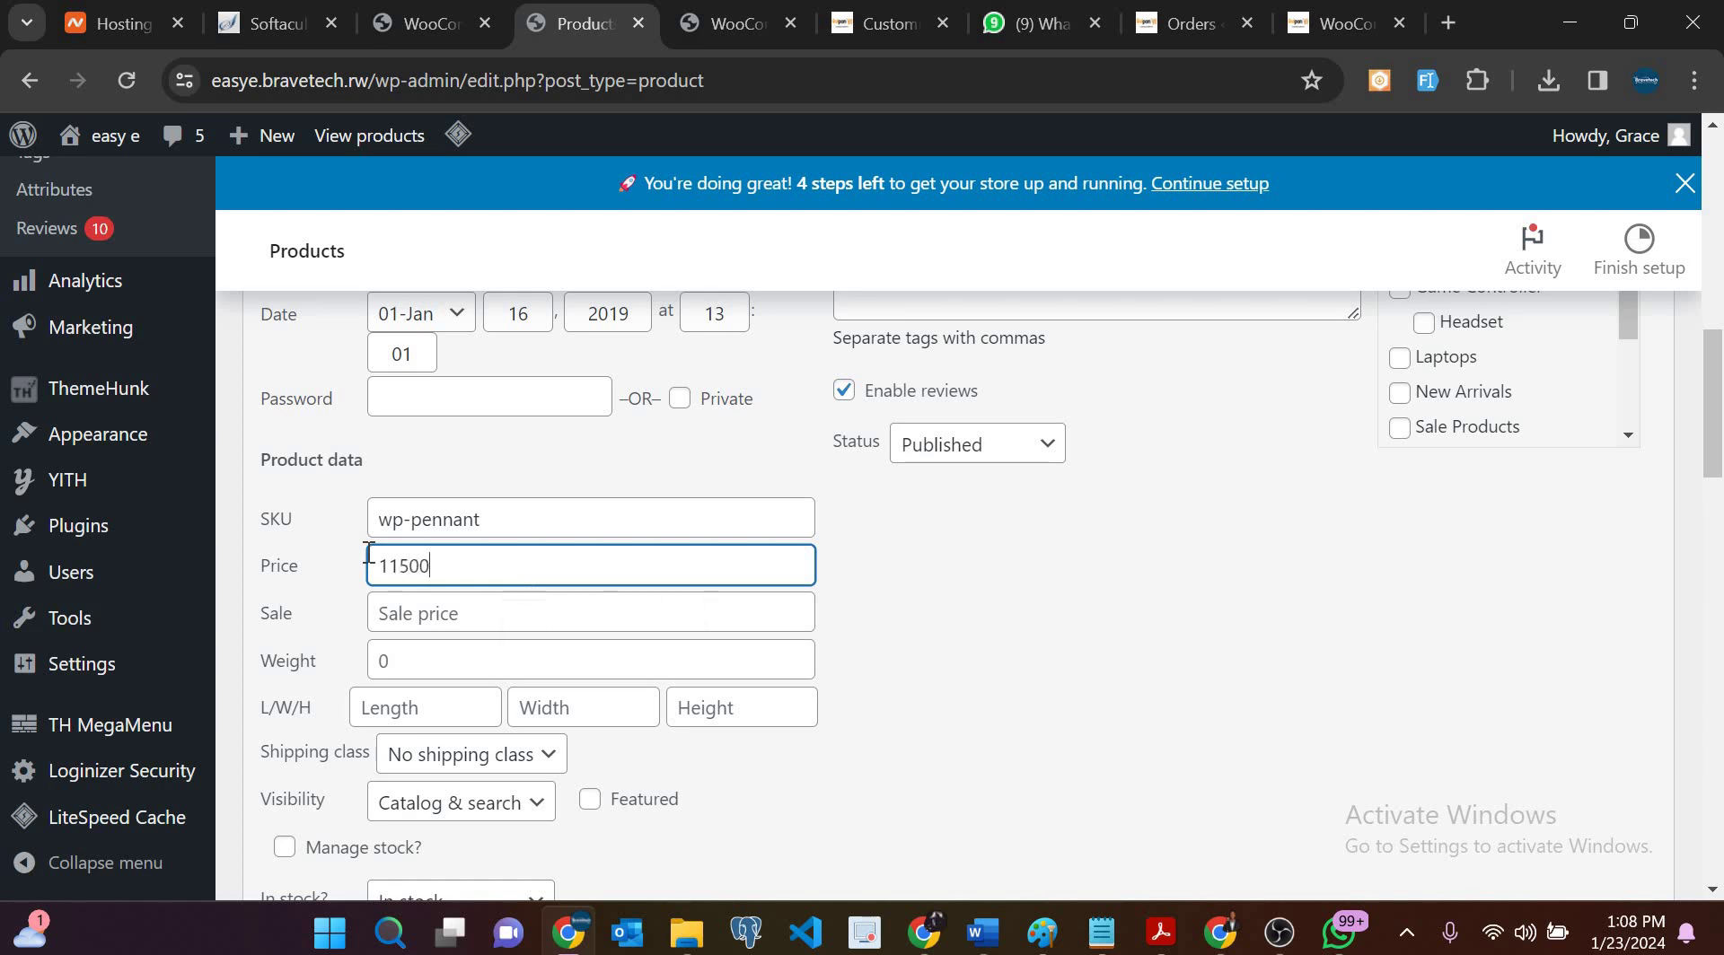
scroll(368, 554, "down", 4)
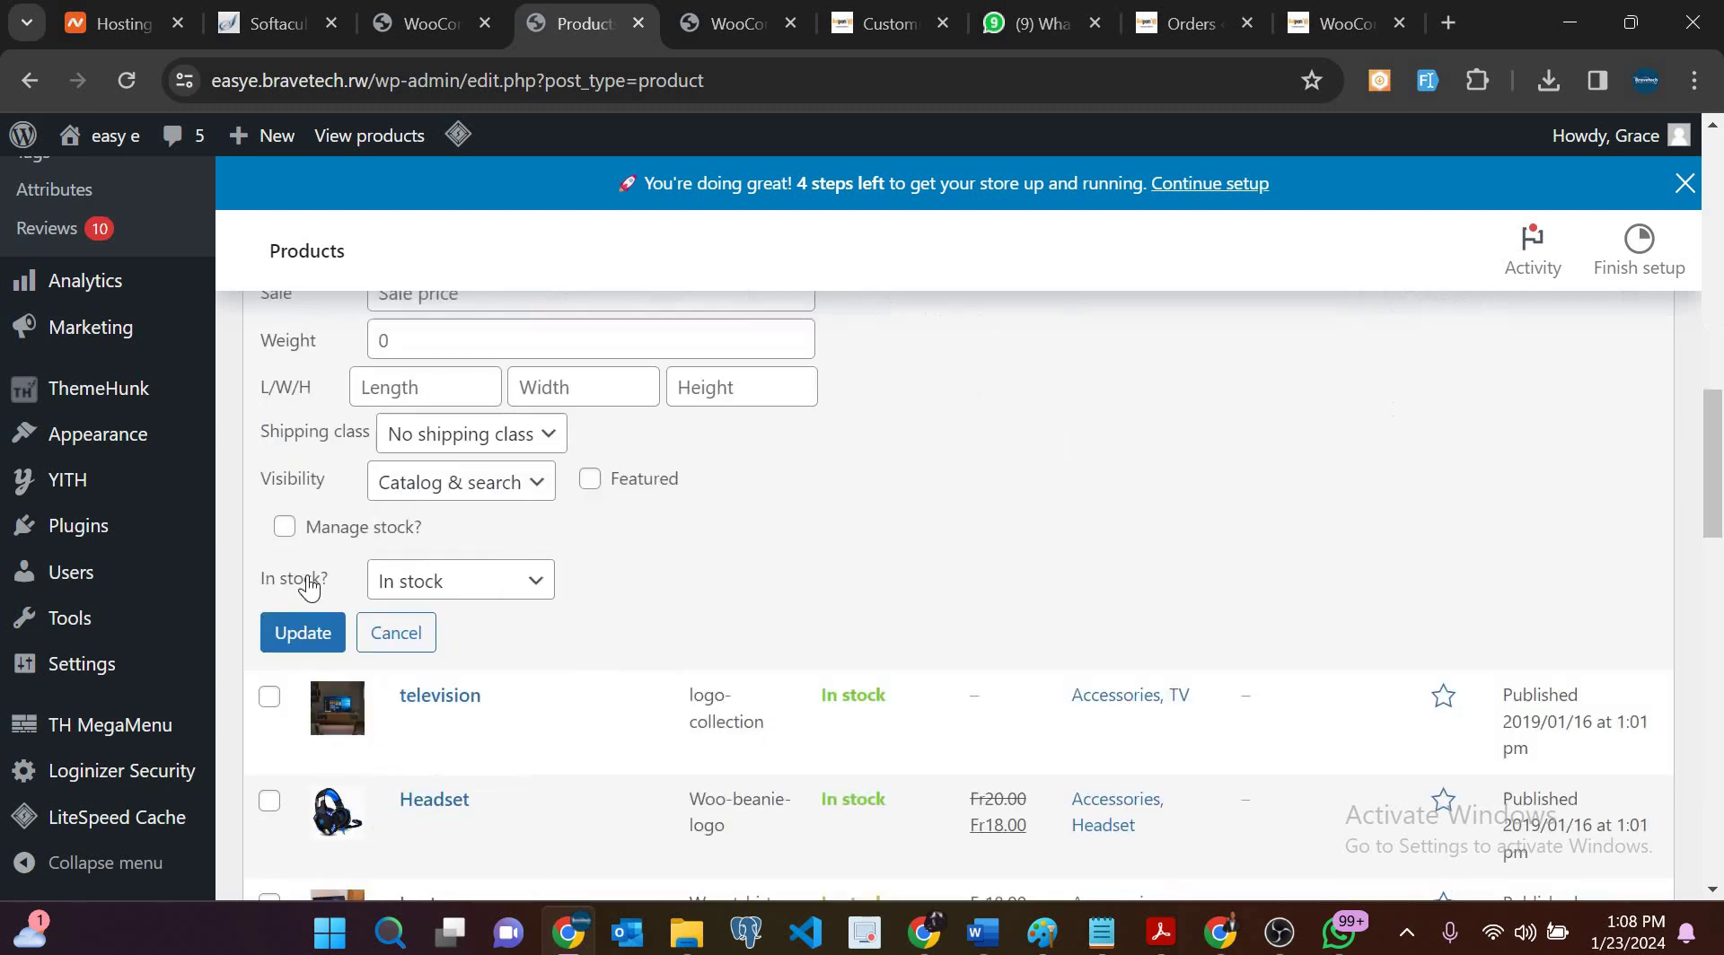
left_click(306, 585)
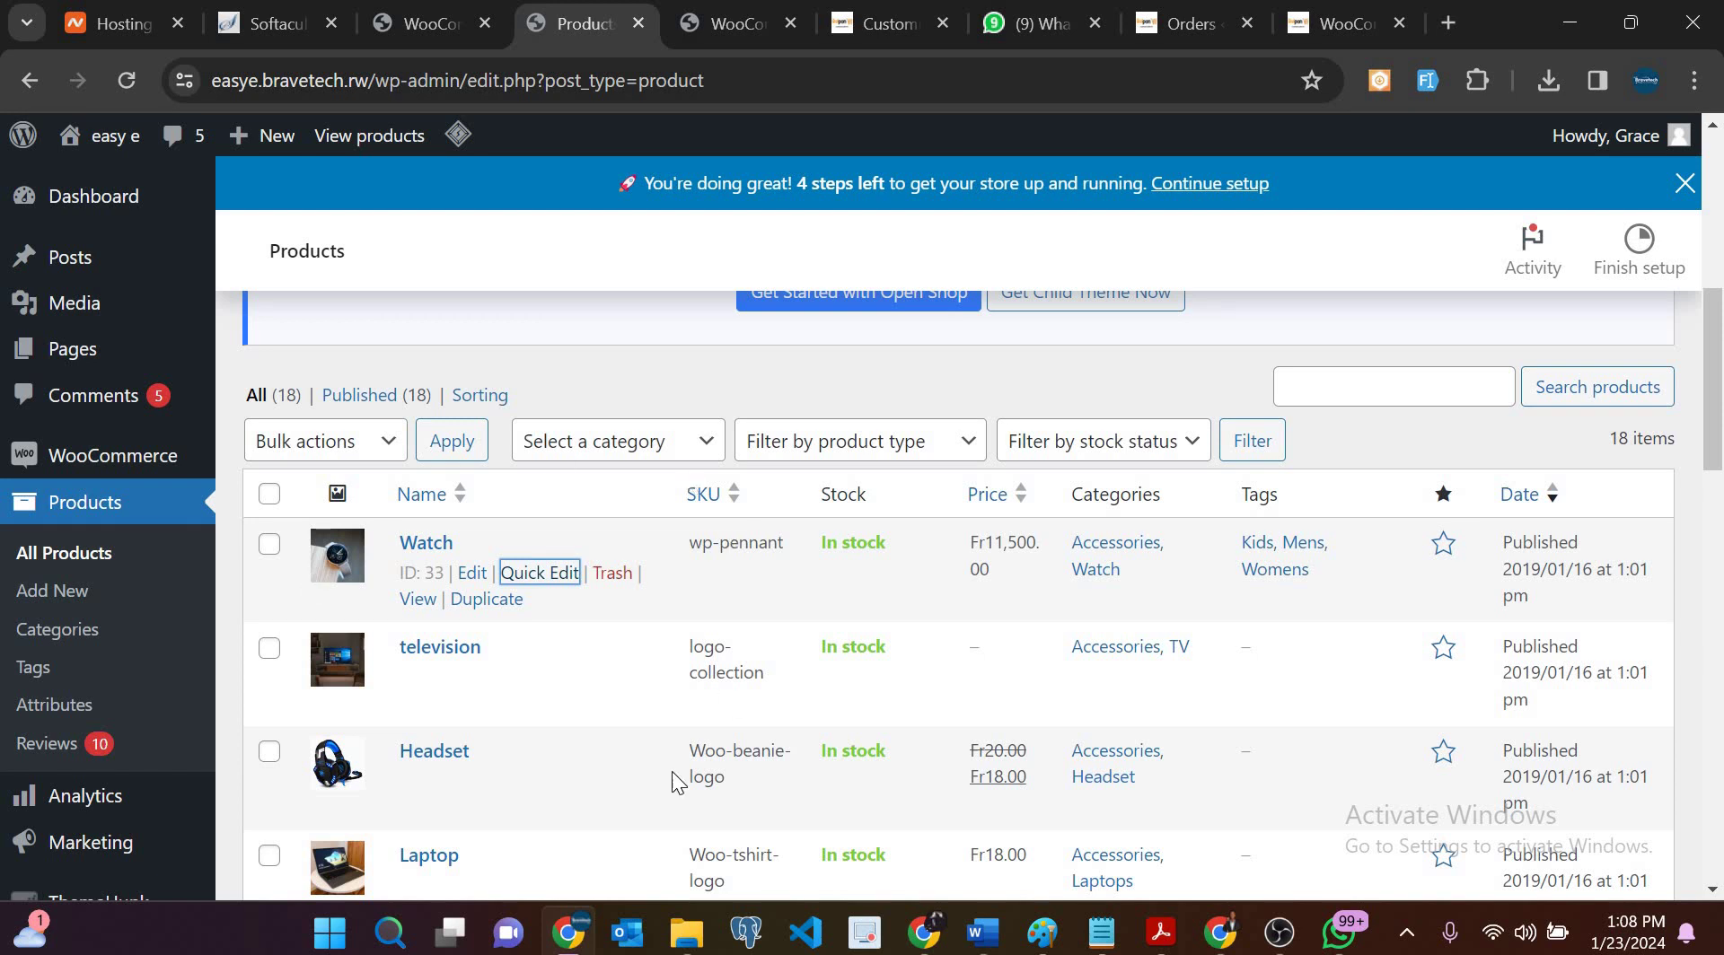
scroll(718, 616, "up", 7)
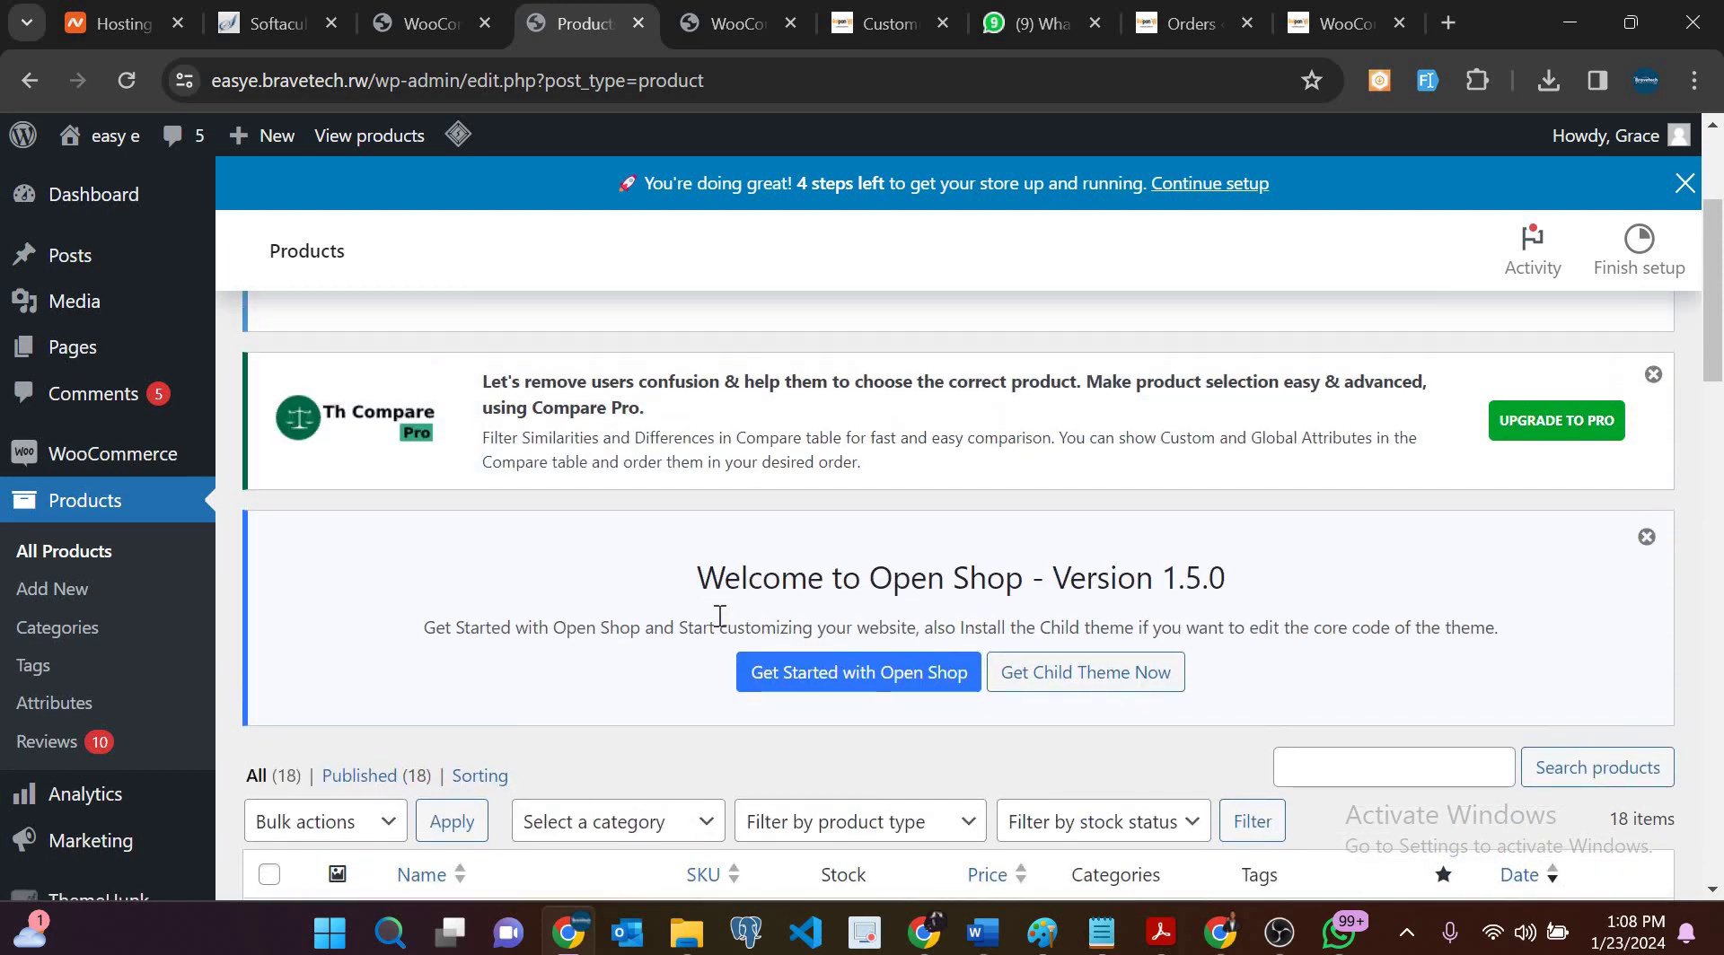
left_click(724, 23)
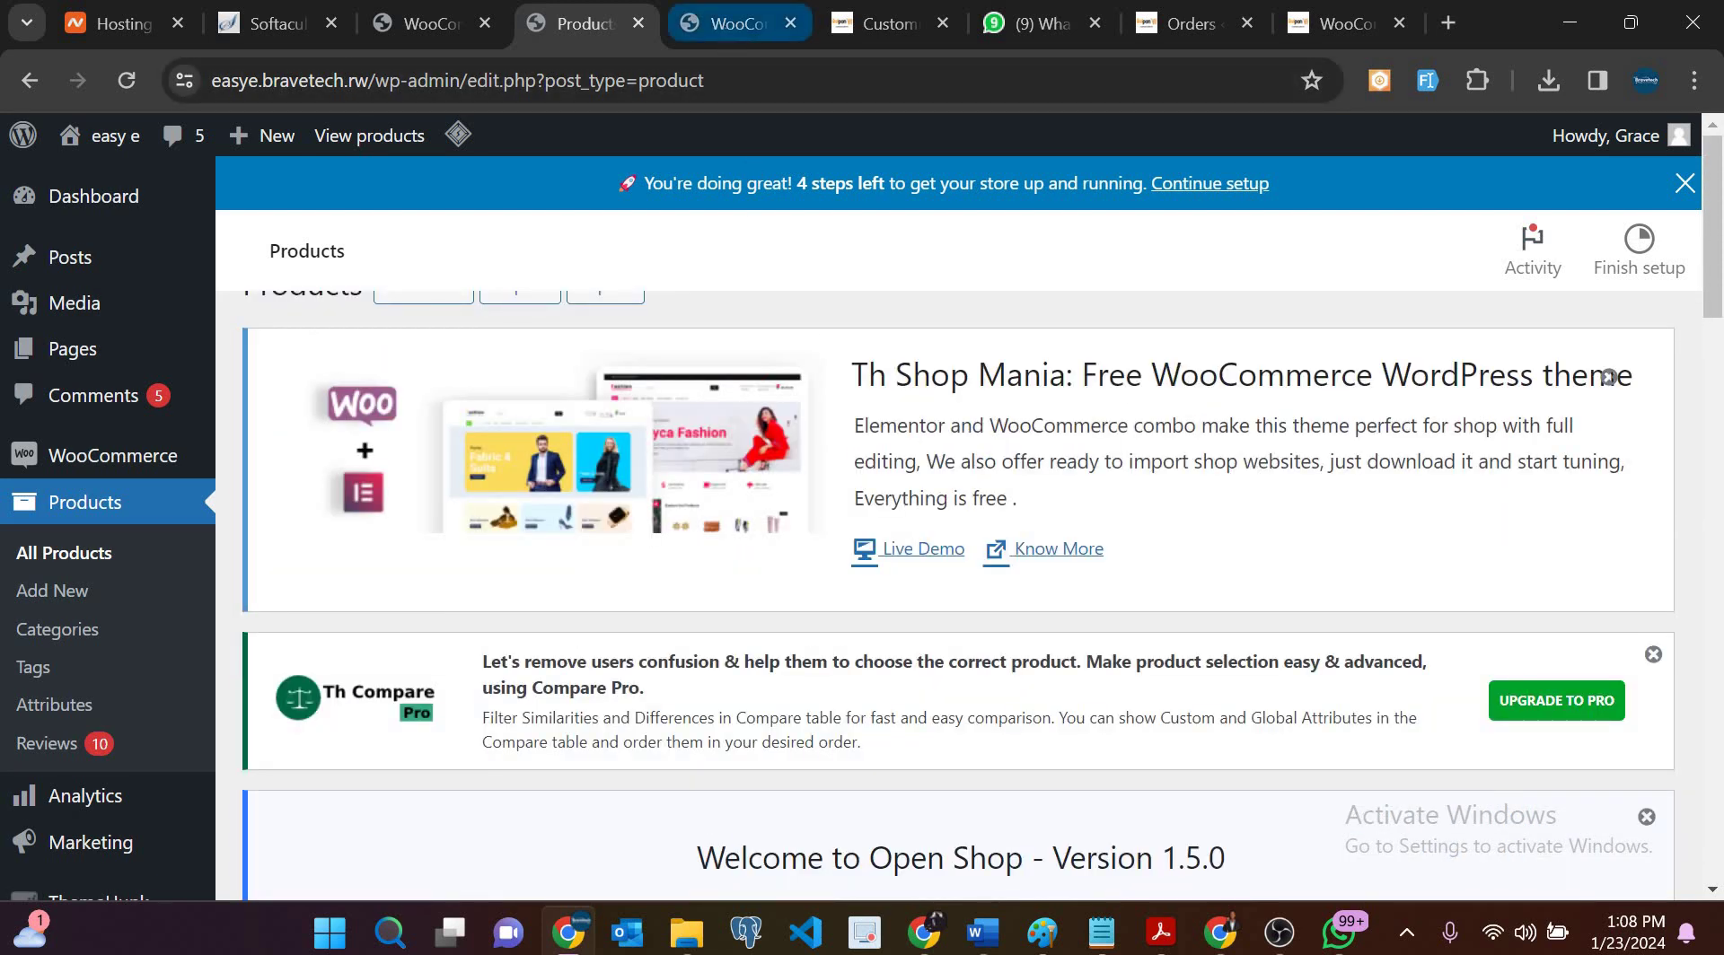
left_click(879, 11)
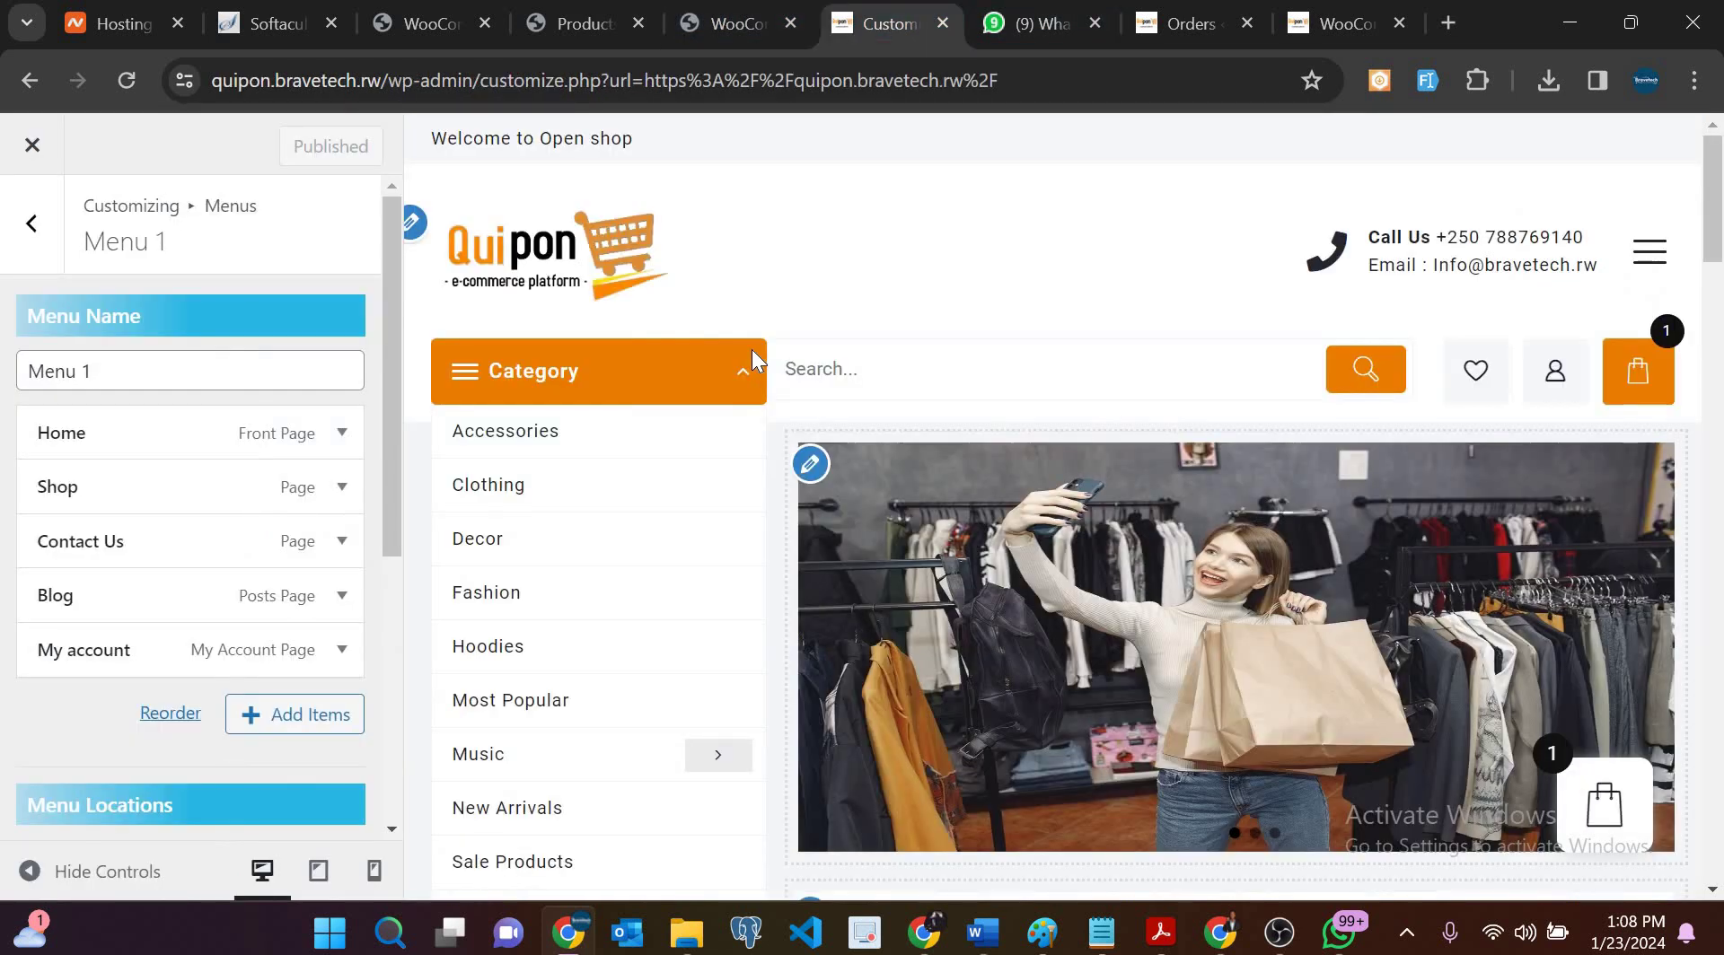
left_click(578, 19)
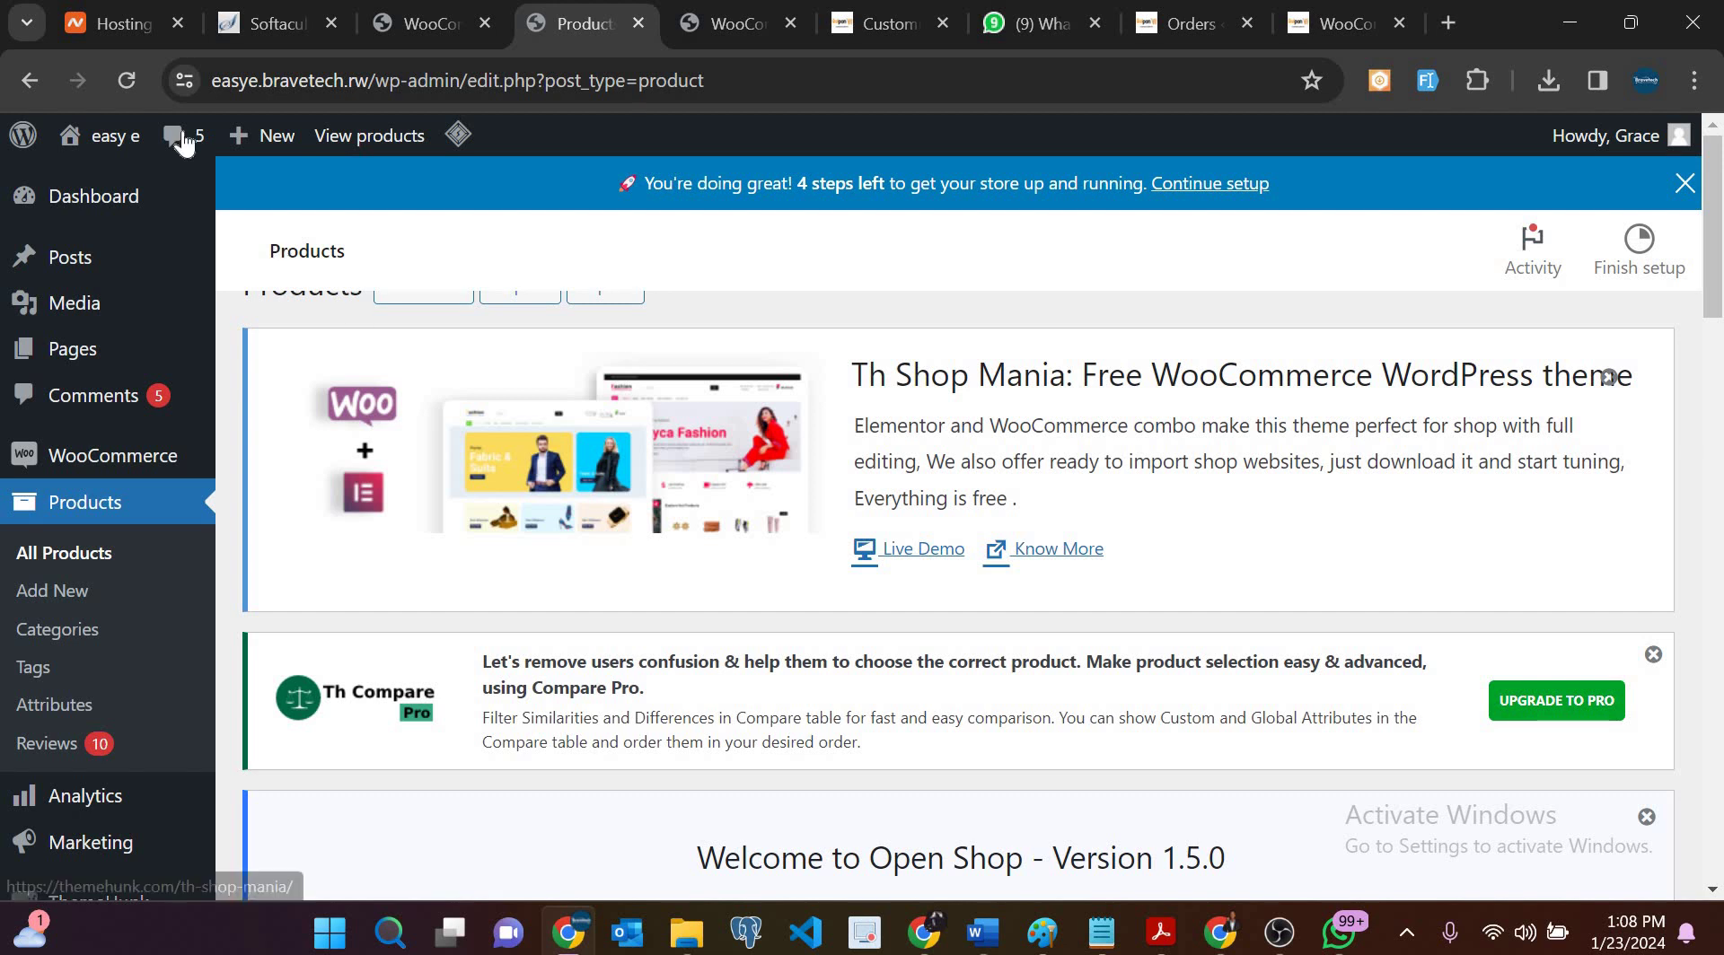
Step: Visit the storefront home page and check the Watch price across the featured, sidebar and slider product sections
mouse_move(115, 140)
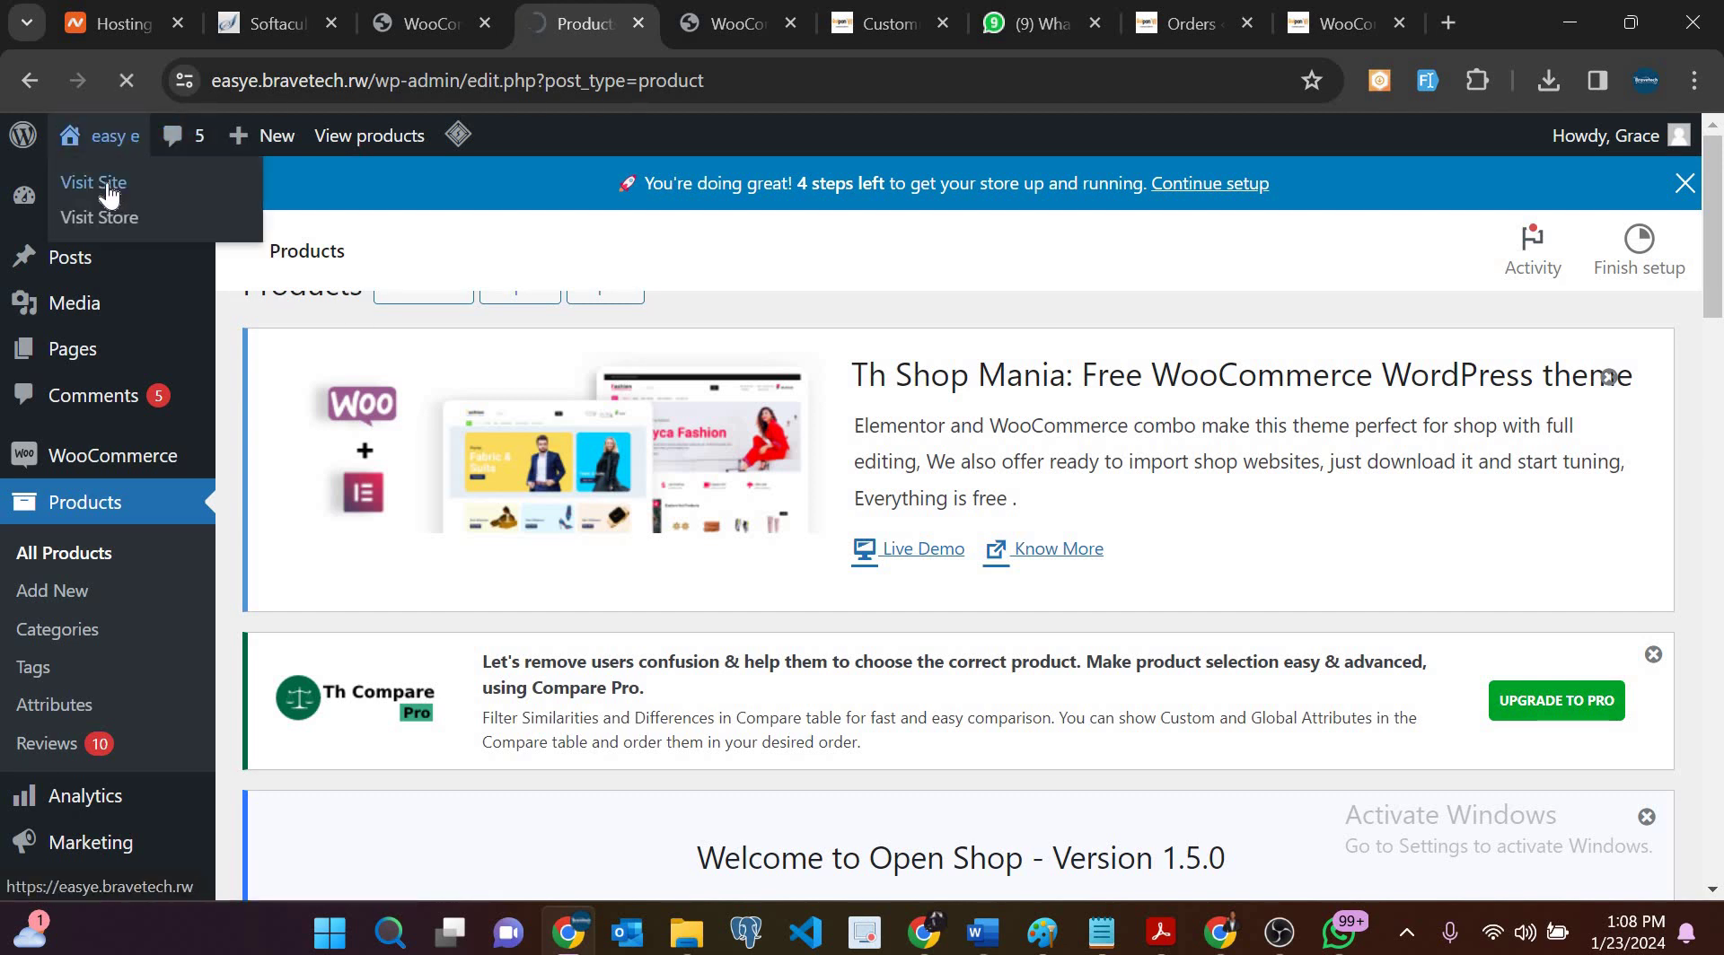
left_click(108, 187)
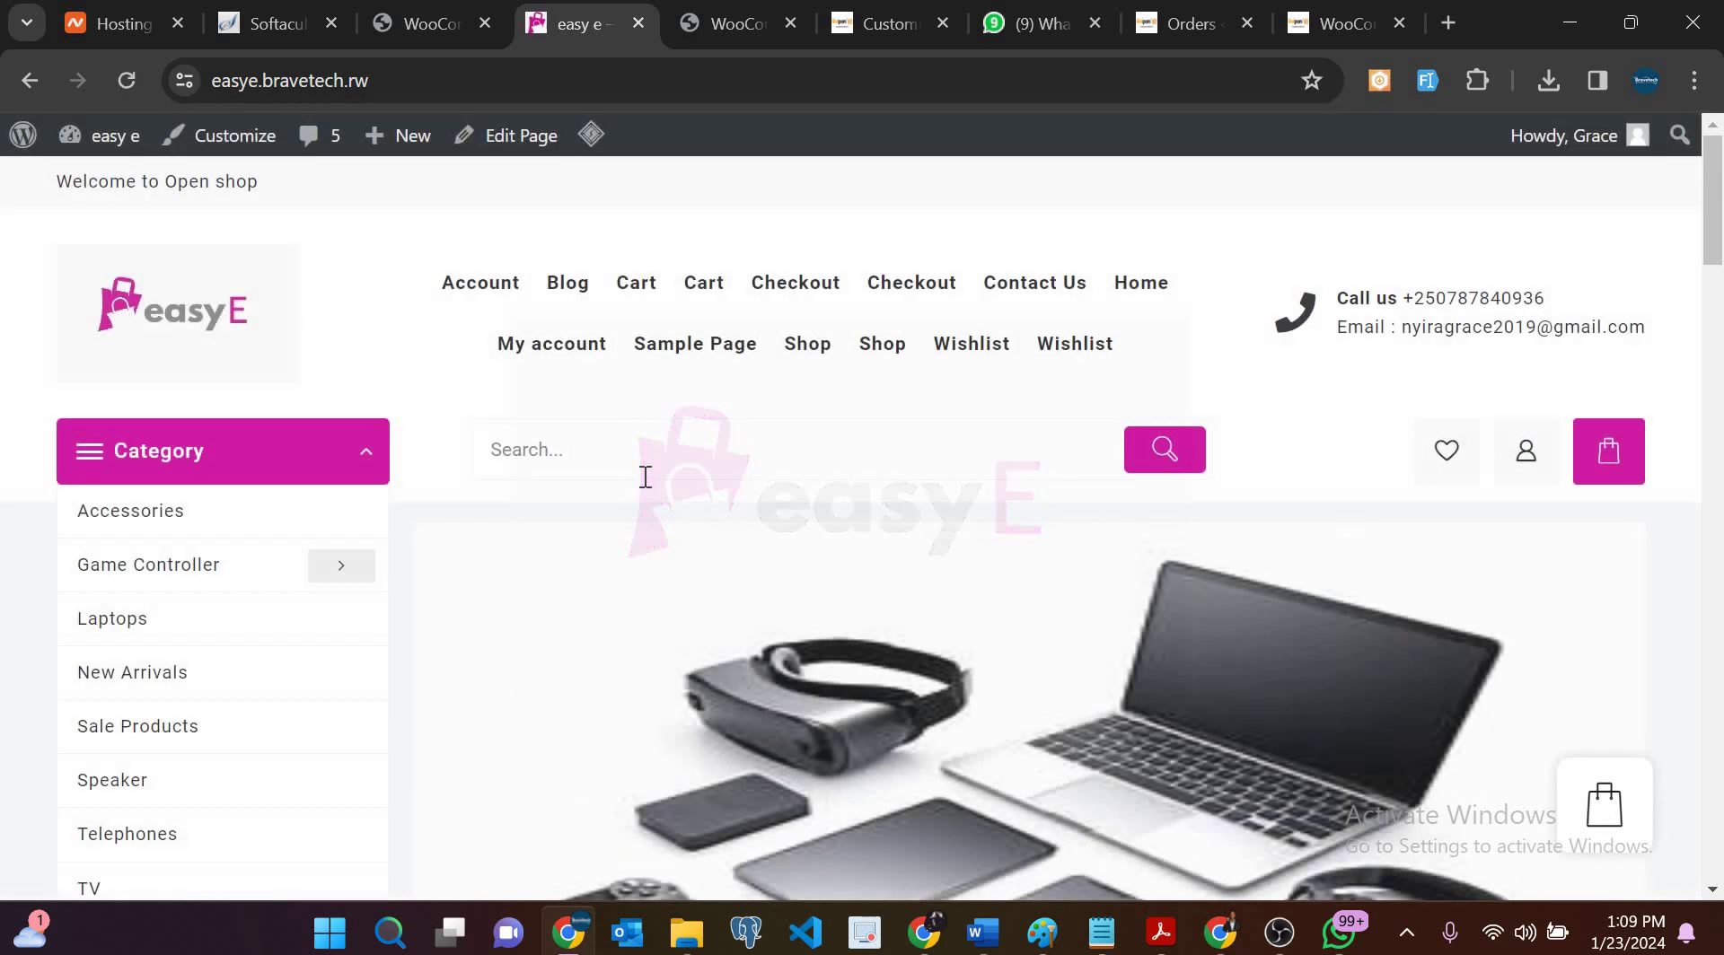
scroll(644, 476, "down", 10)
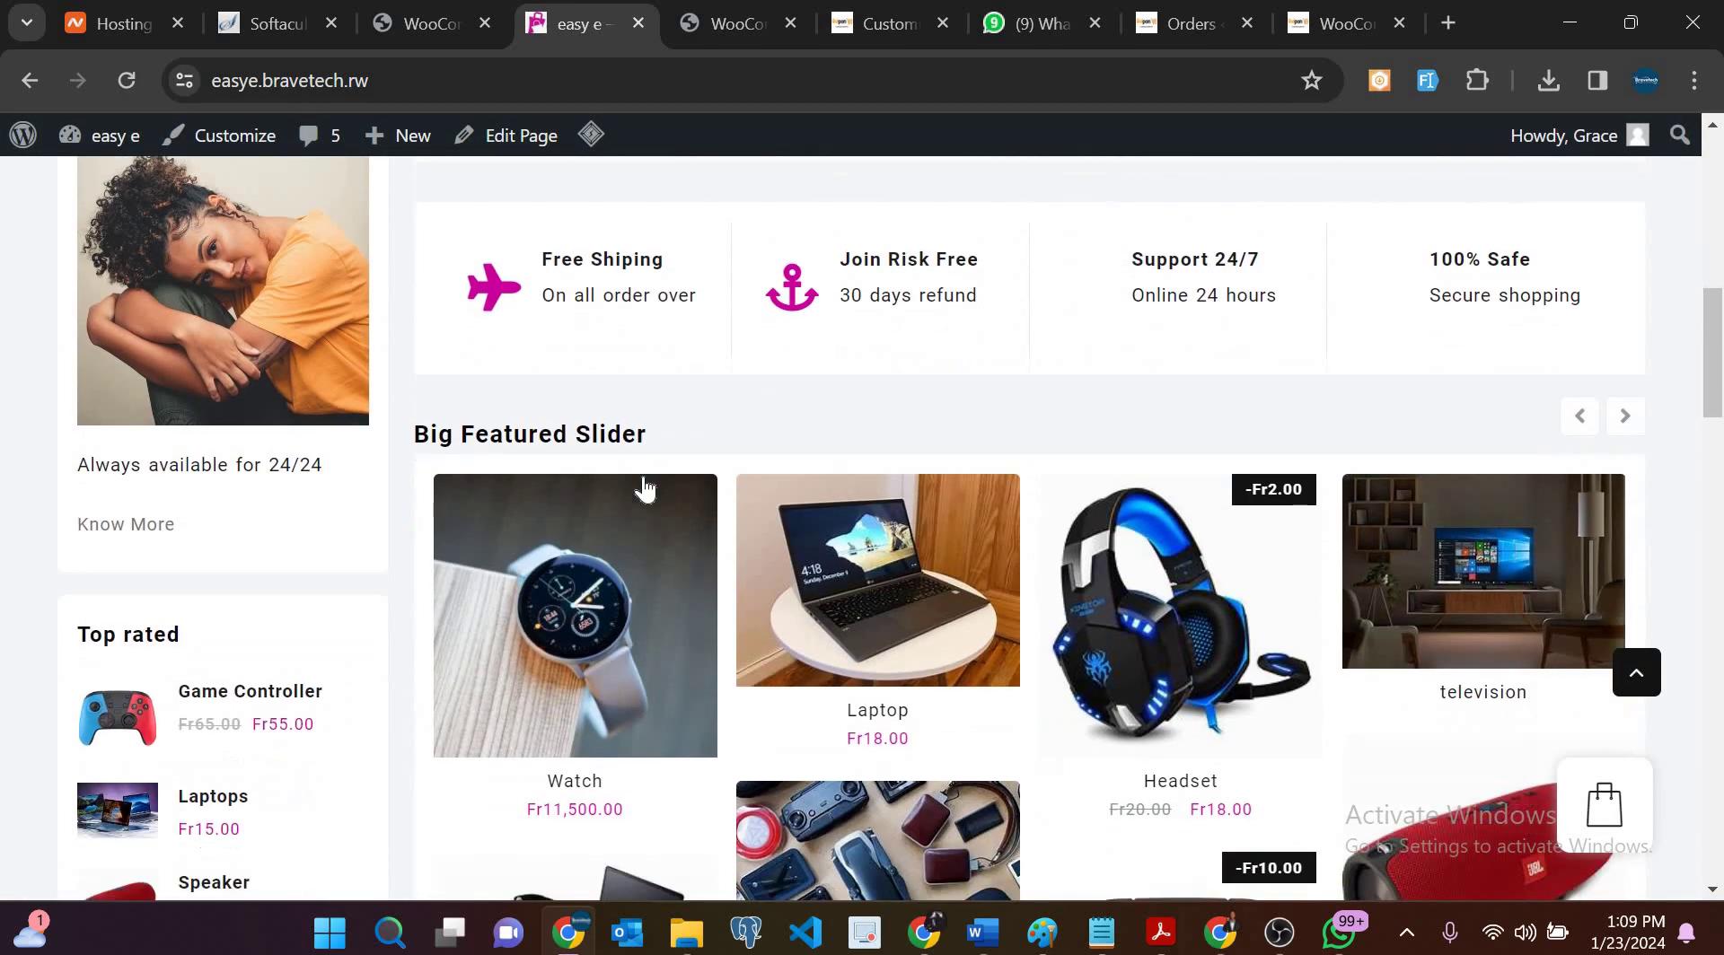
scroll(643, 477, "down", 20)
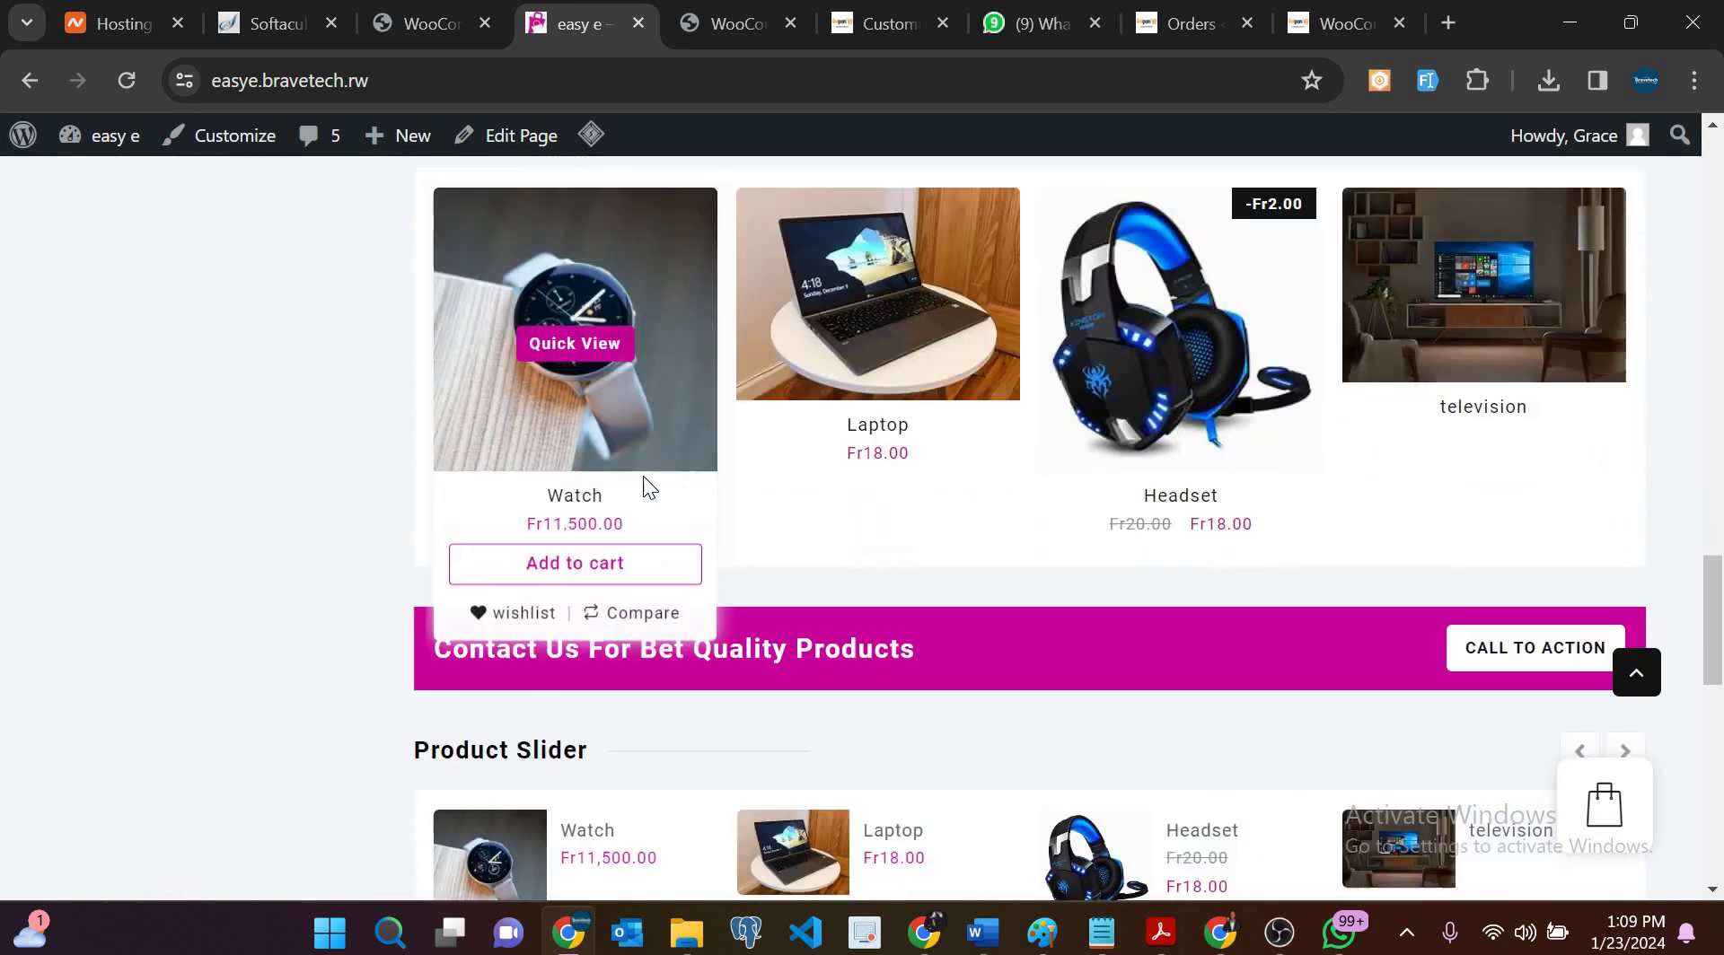
scroll(643, 476, "down", 8)
scroll(643, 476, "up", 18)
scroll(643, 478, "down", 11)
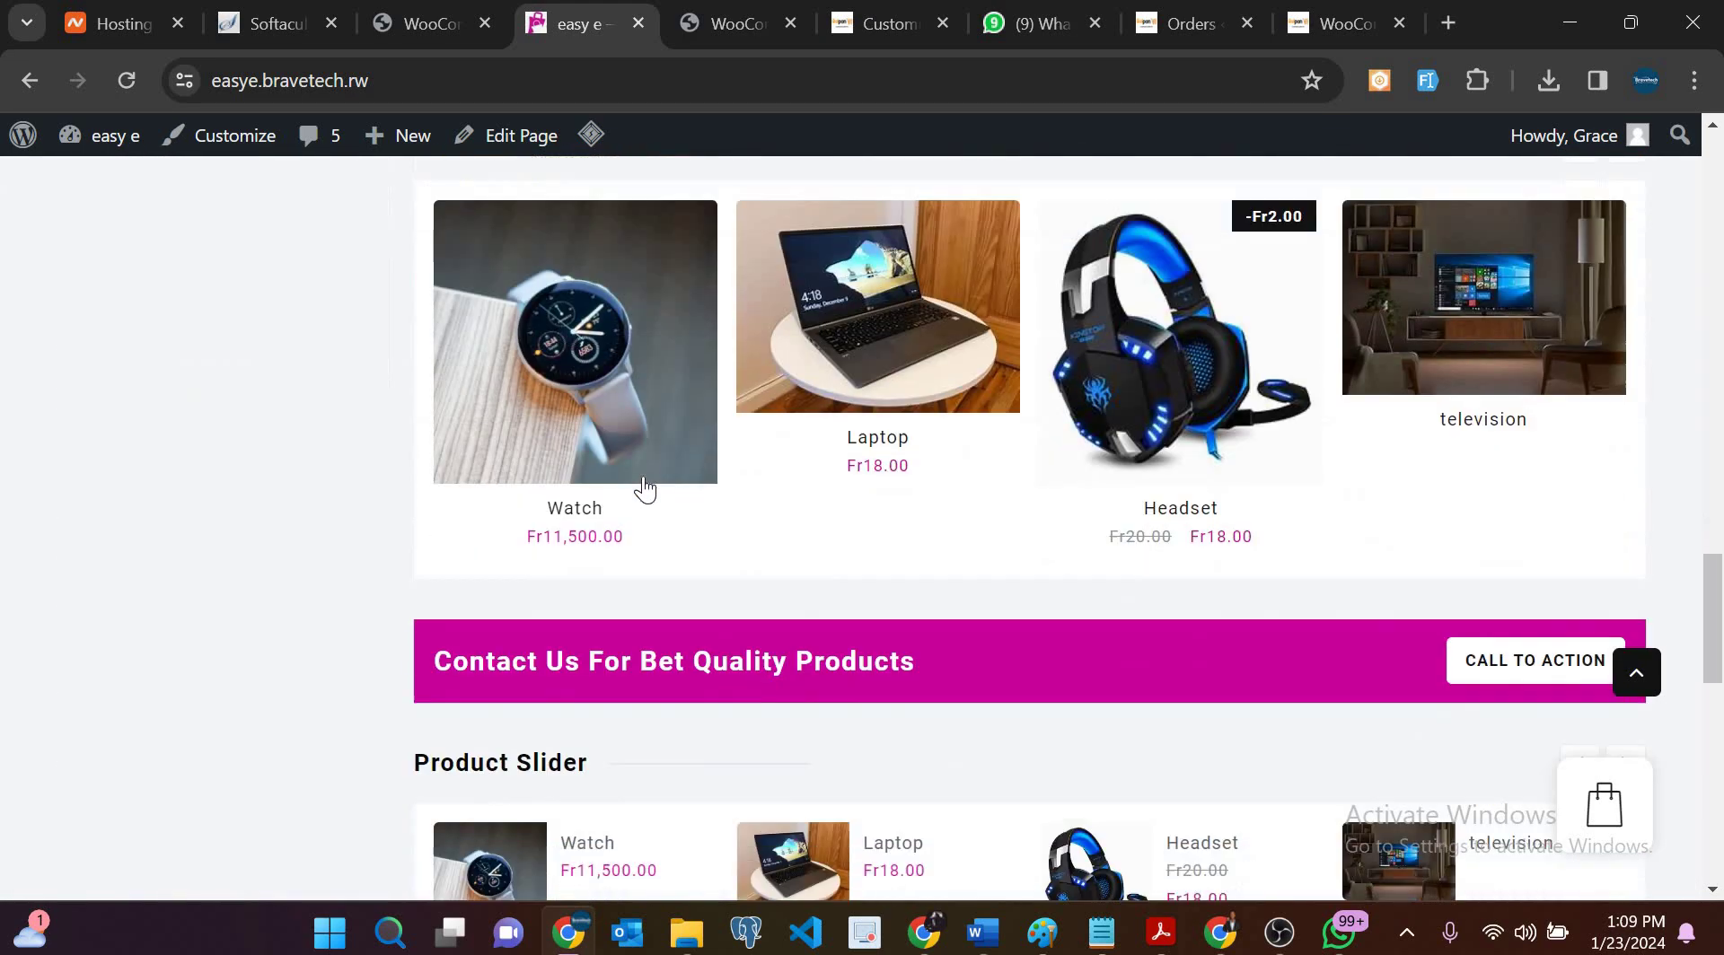
scroll(643, 490, "down", 4)
scroll(643, 490, "up", 10)
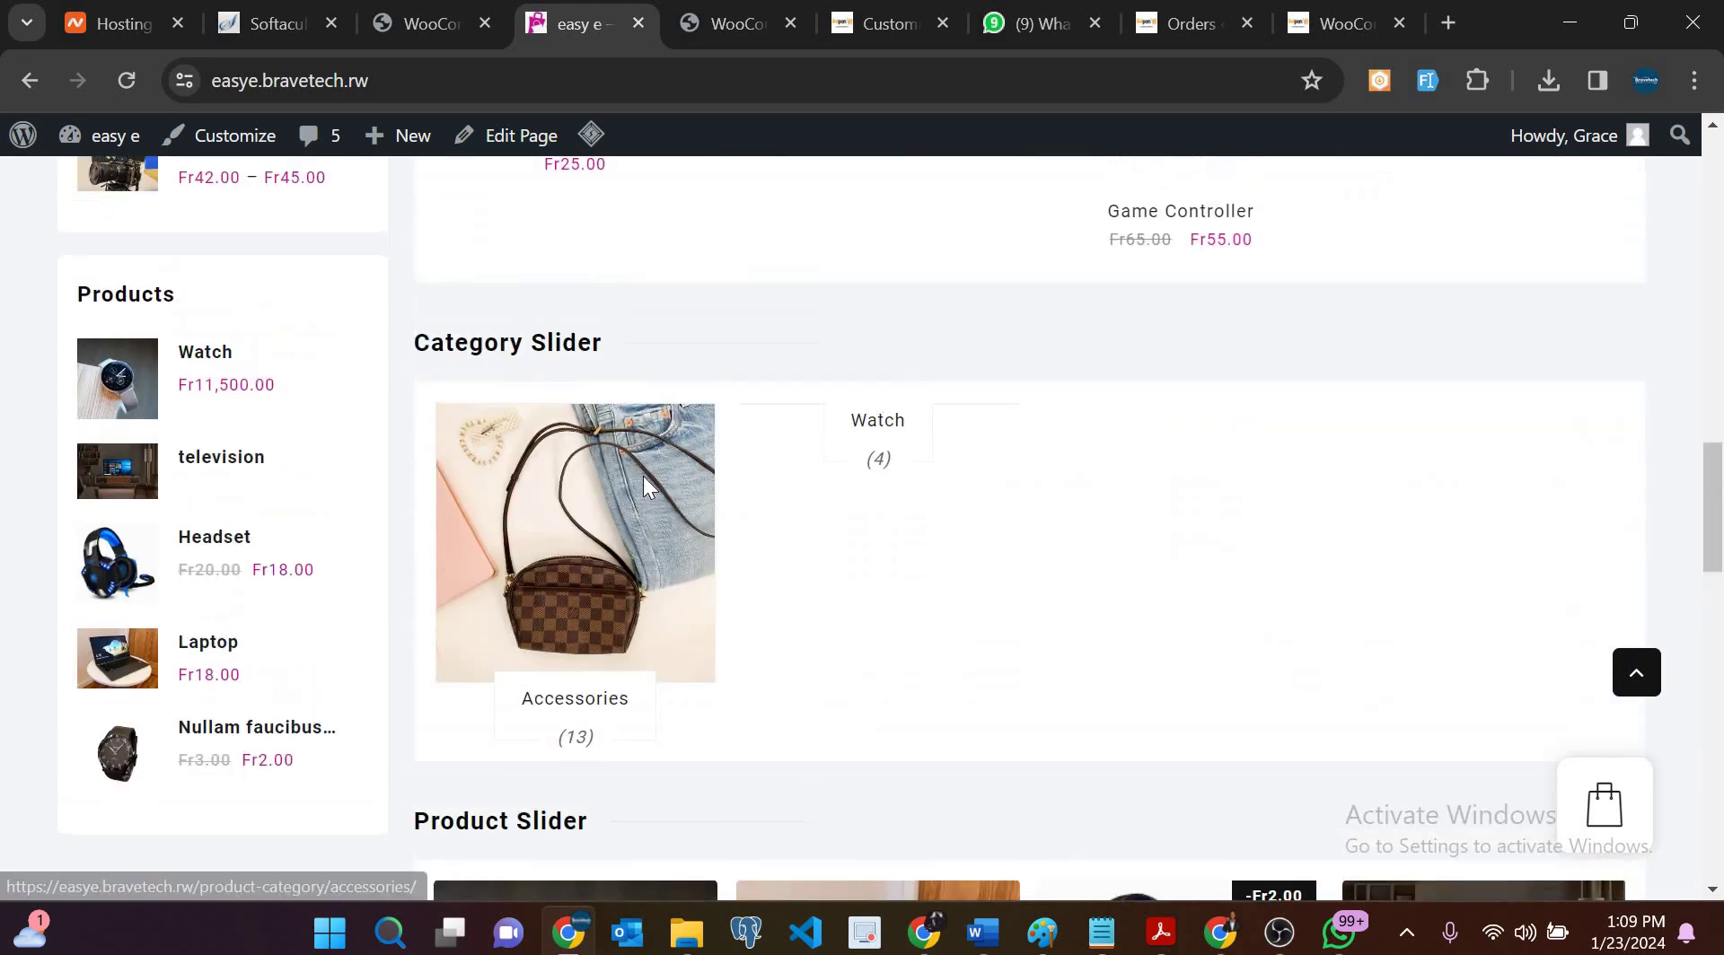
scroll(643, 476, "up", 12)
scroll(643, 485, "down", 4)
scroll(645, 489, "up", 6)
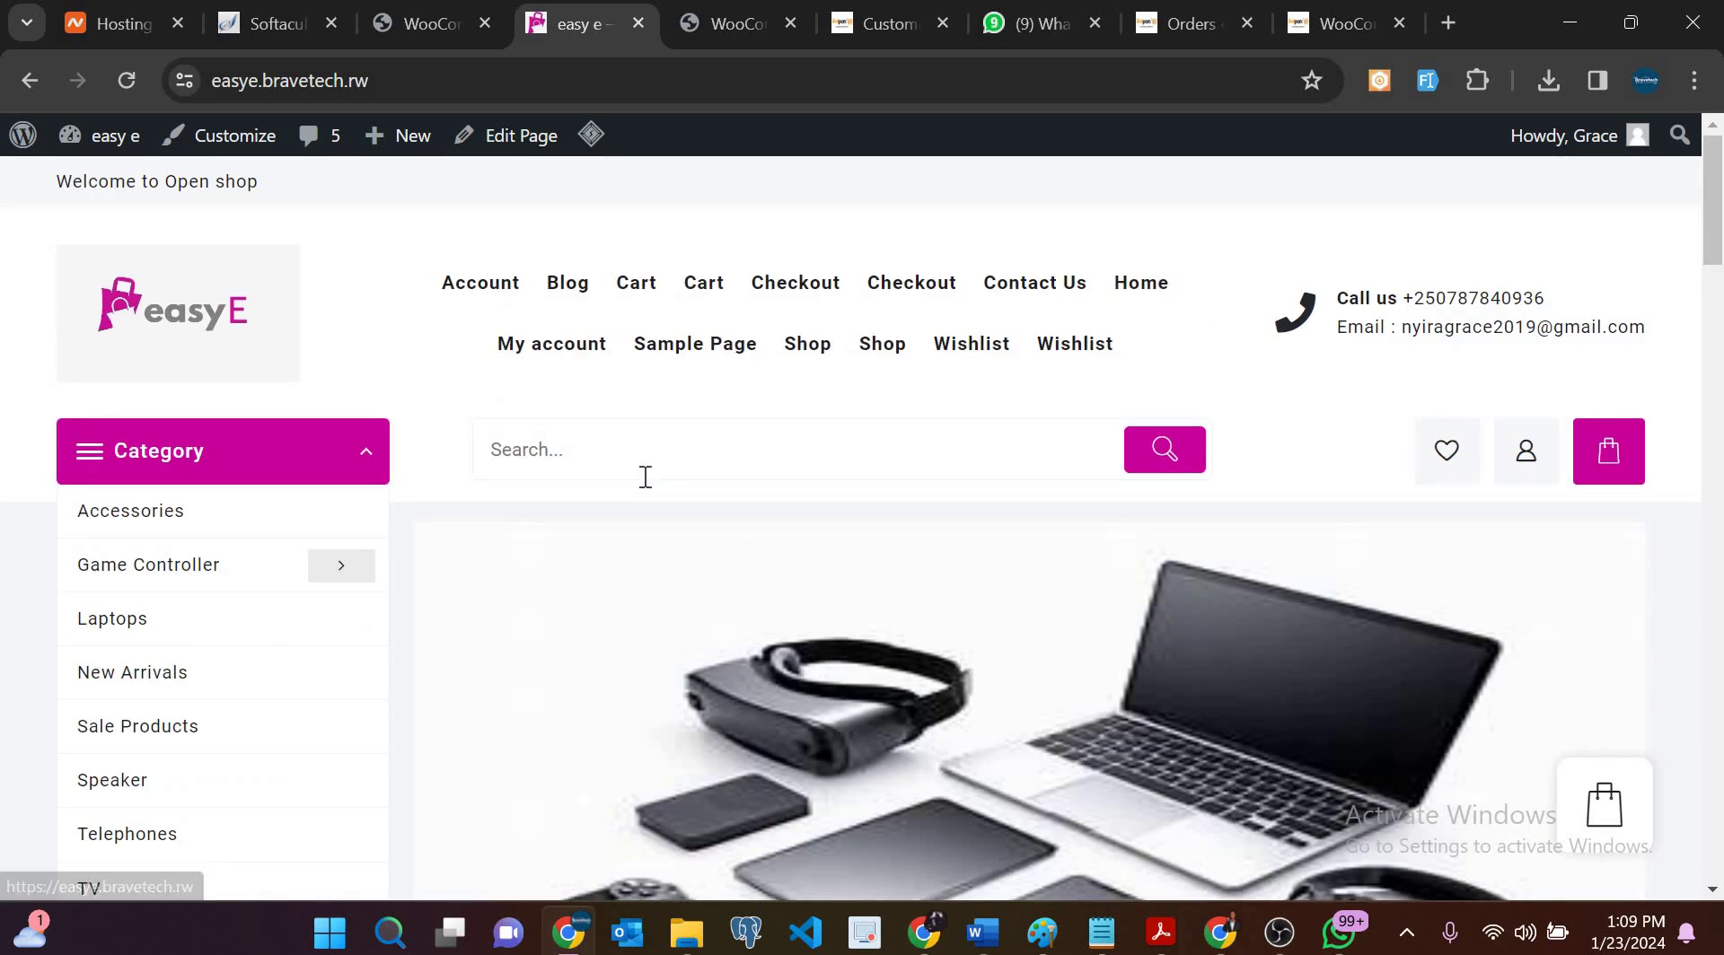
scroll(878, 724, "down", 8)
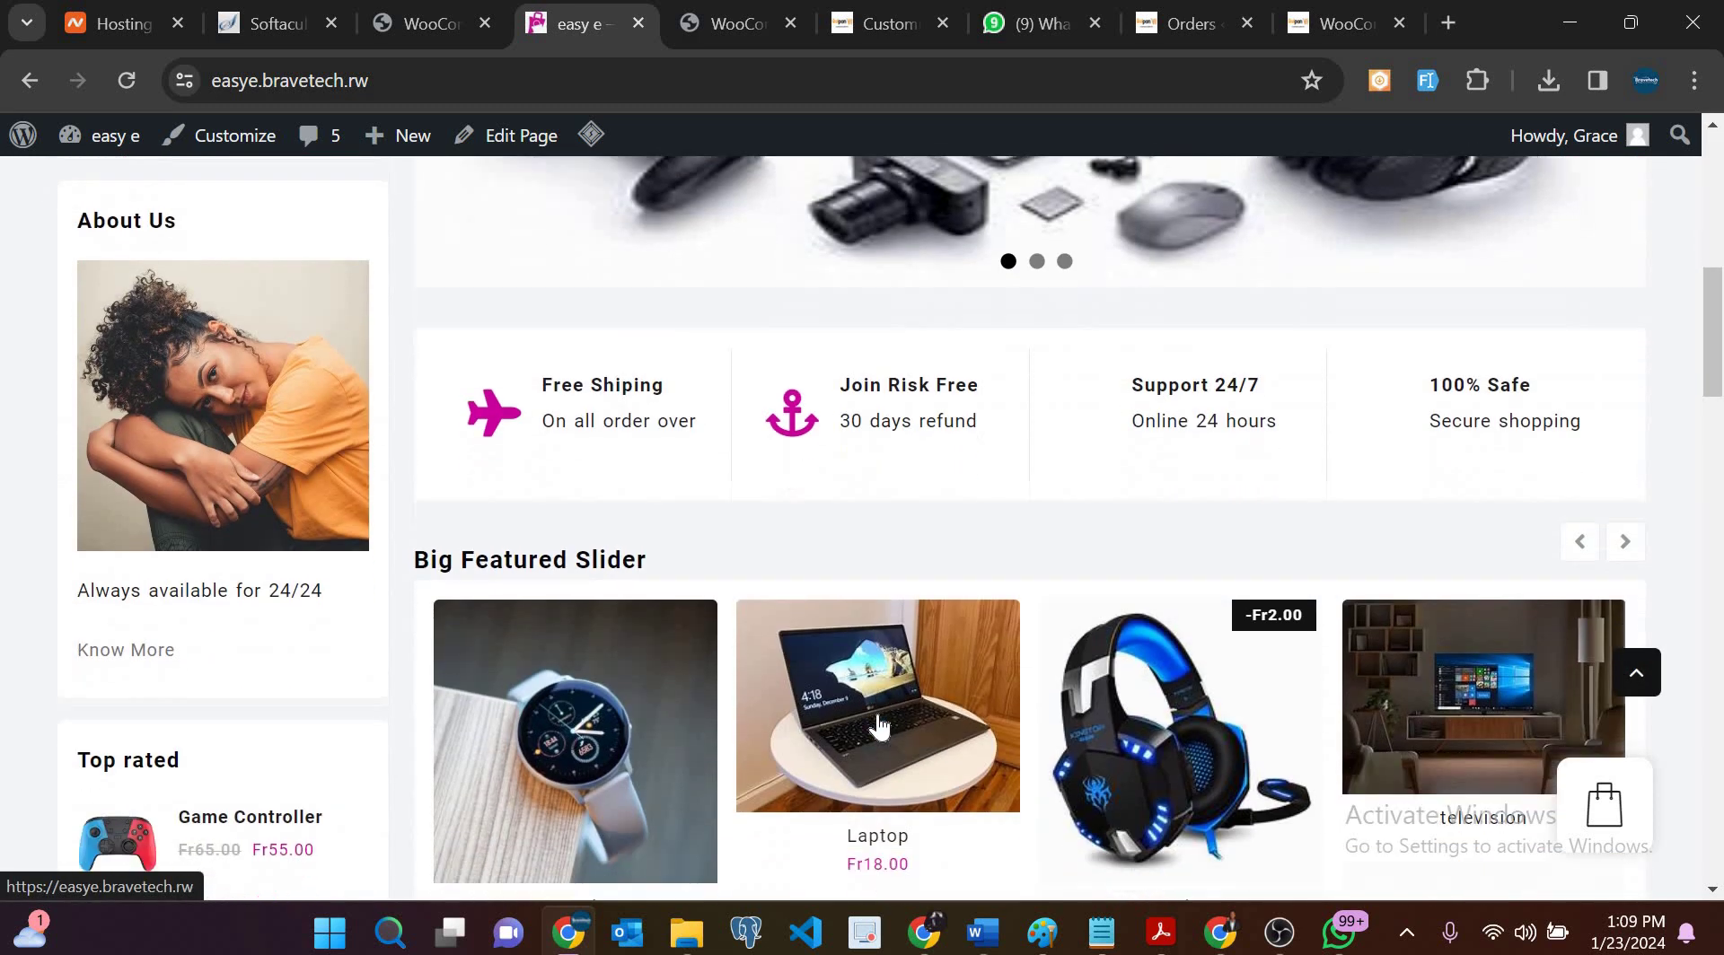
scroll(877, 723, "up", 8)
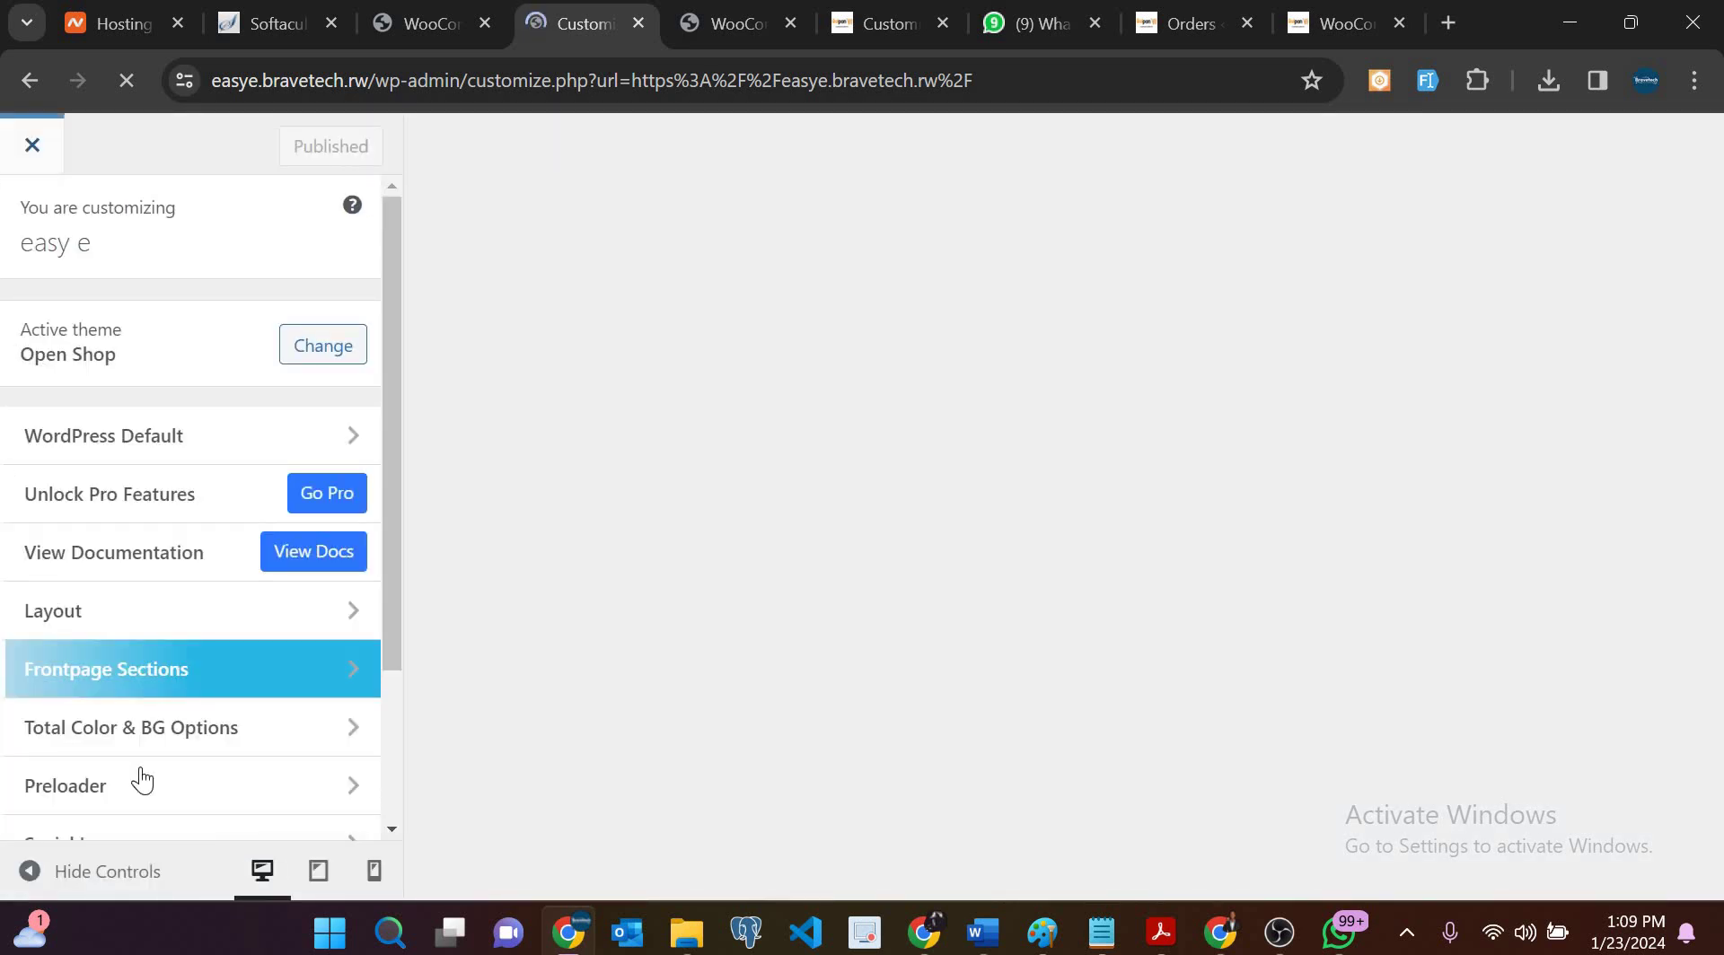
Step: Open the menu settings in the site Customizer and review the items of the end points menu
scroll(142, 781, "down", 2)
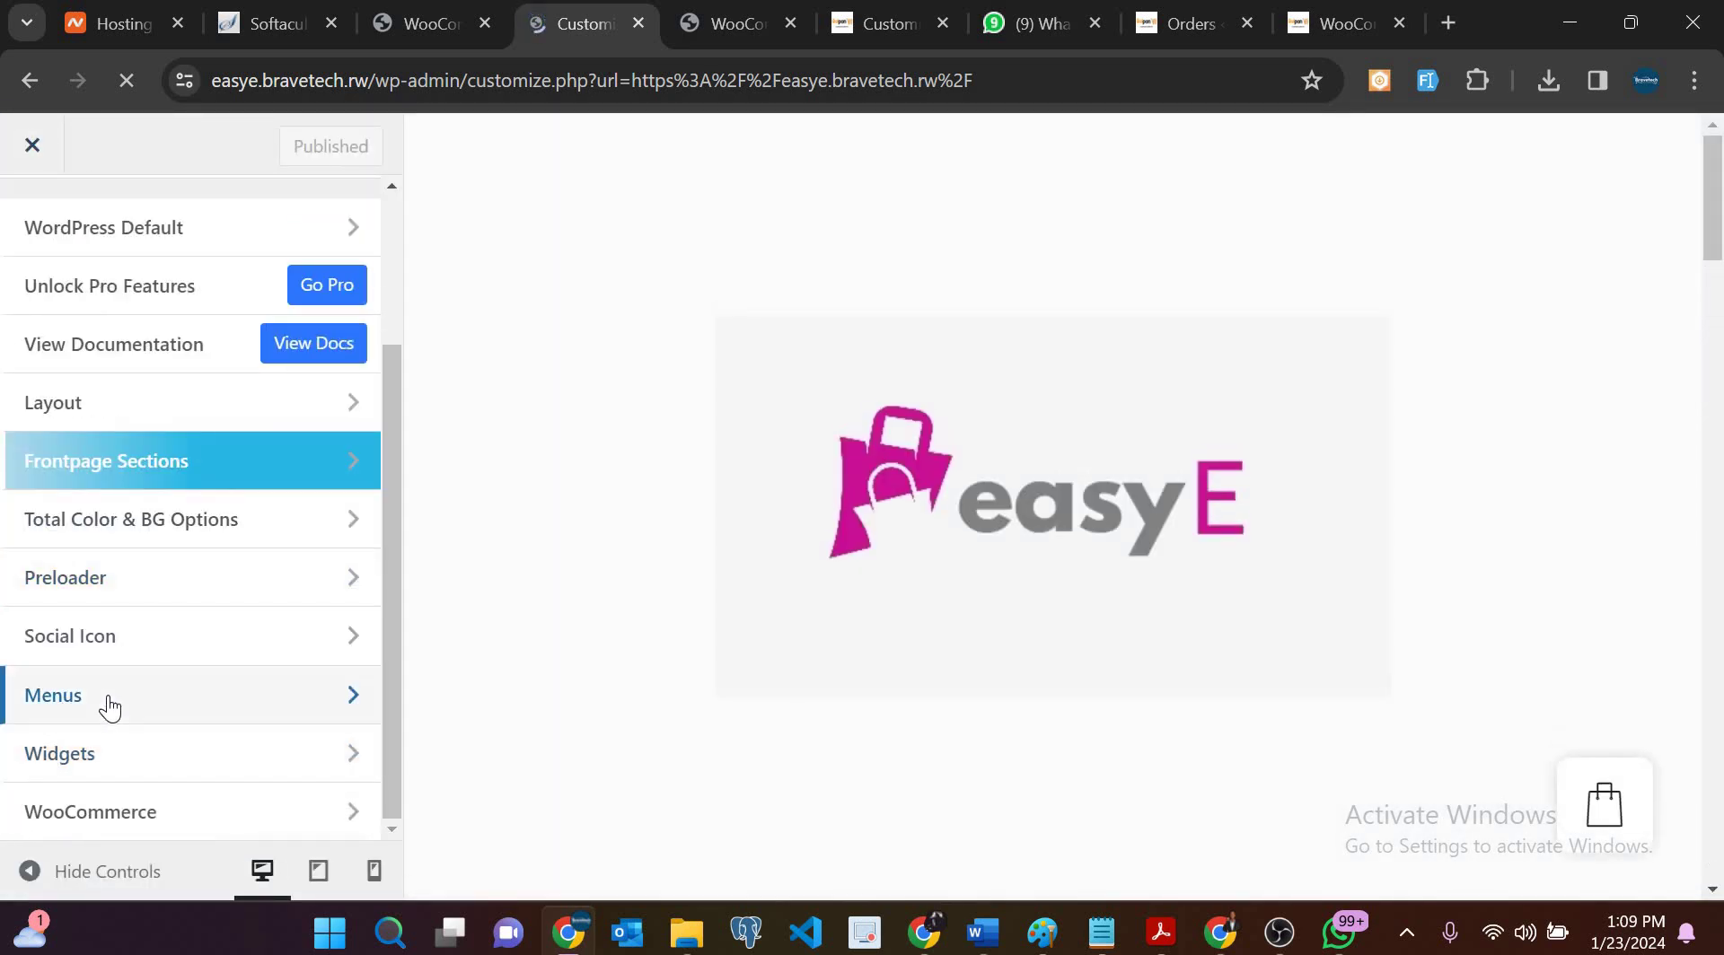
left_click(107, 697)
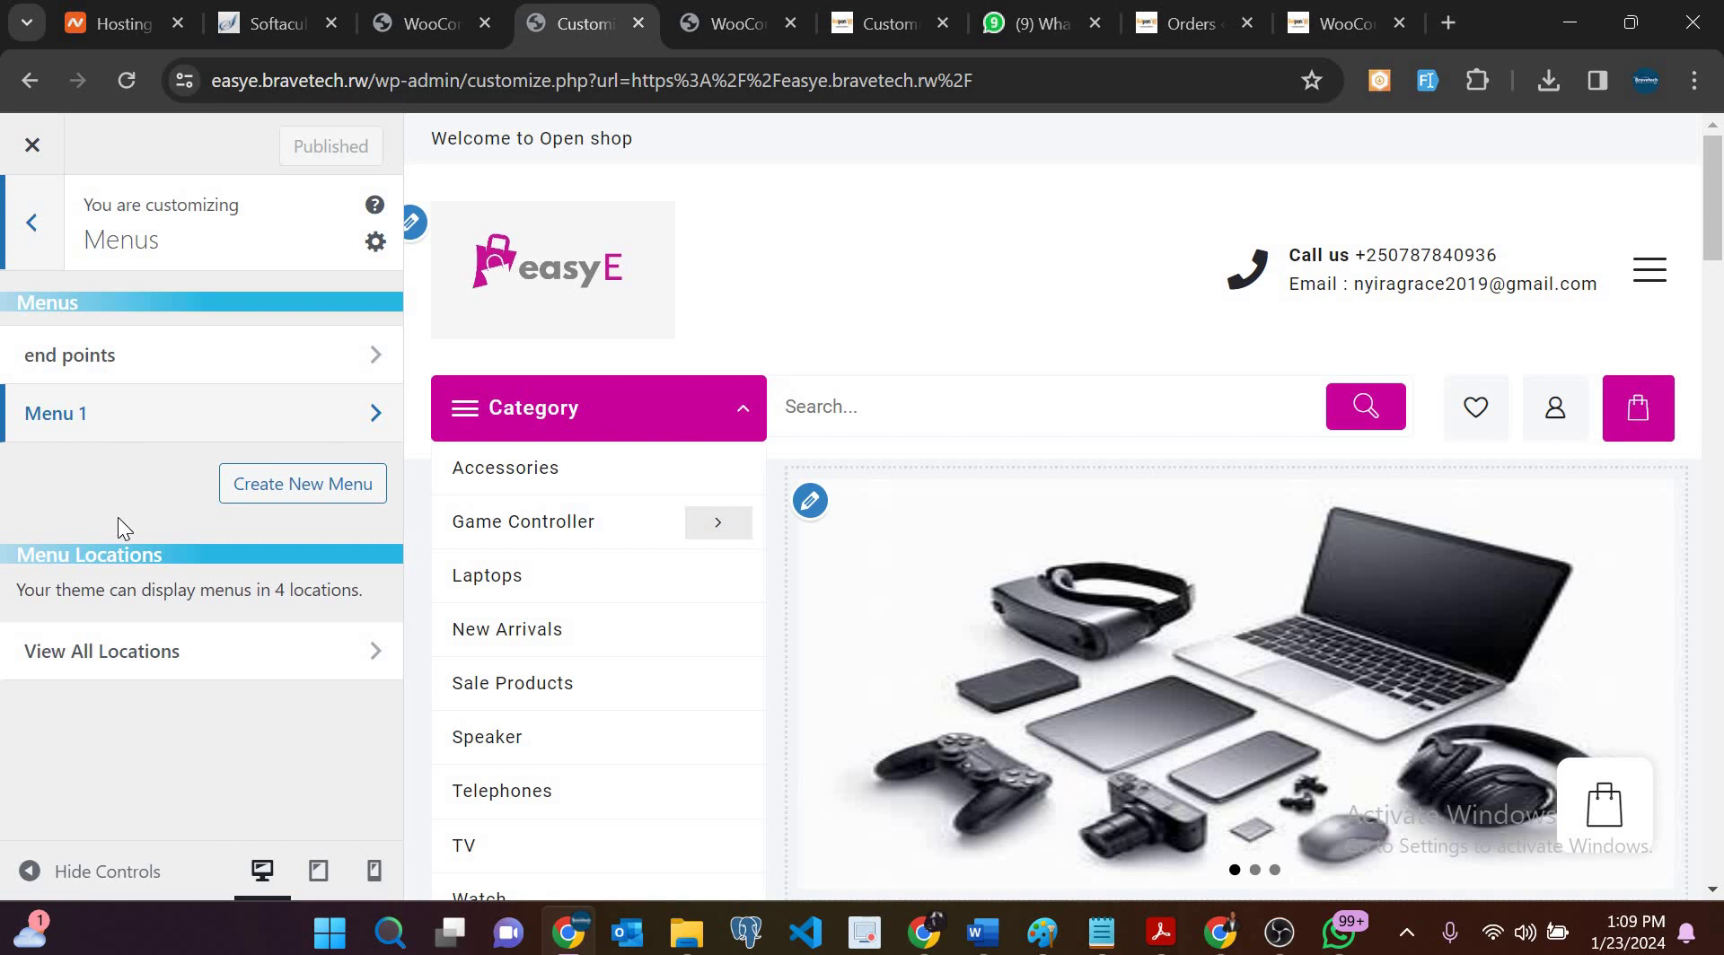
left_click(183, 354)
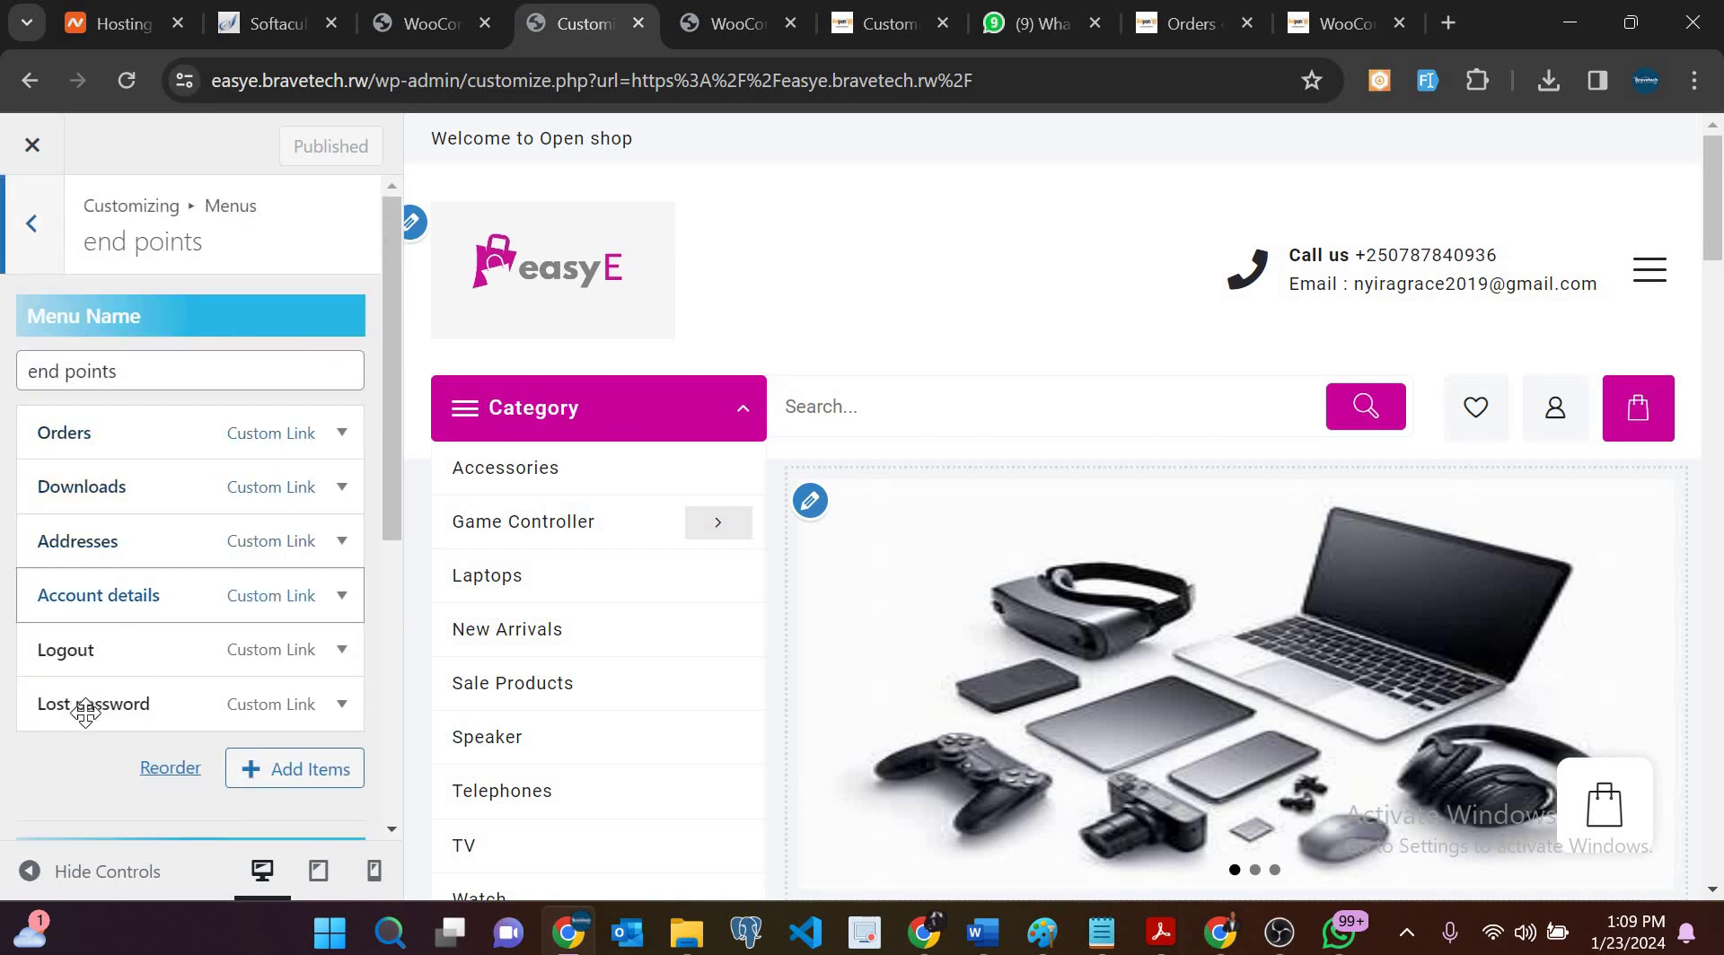
left_click(27, 225)
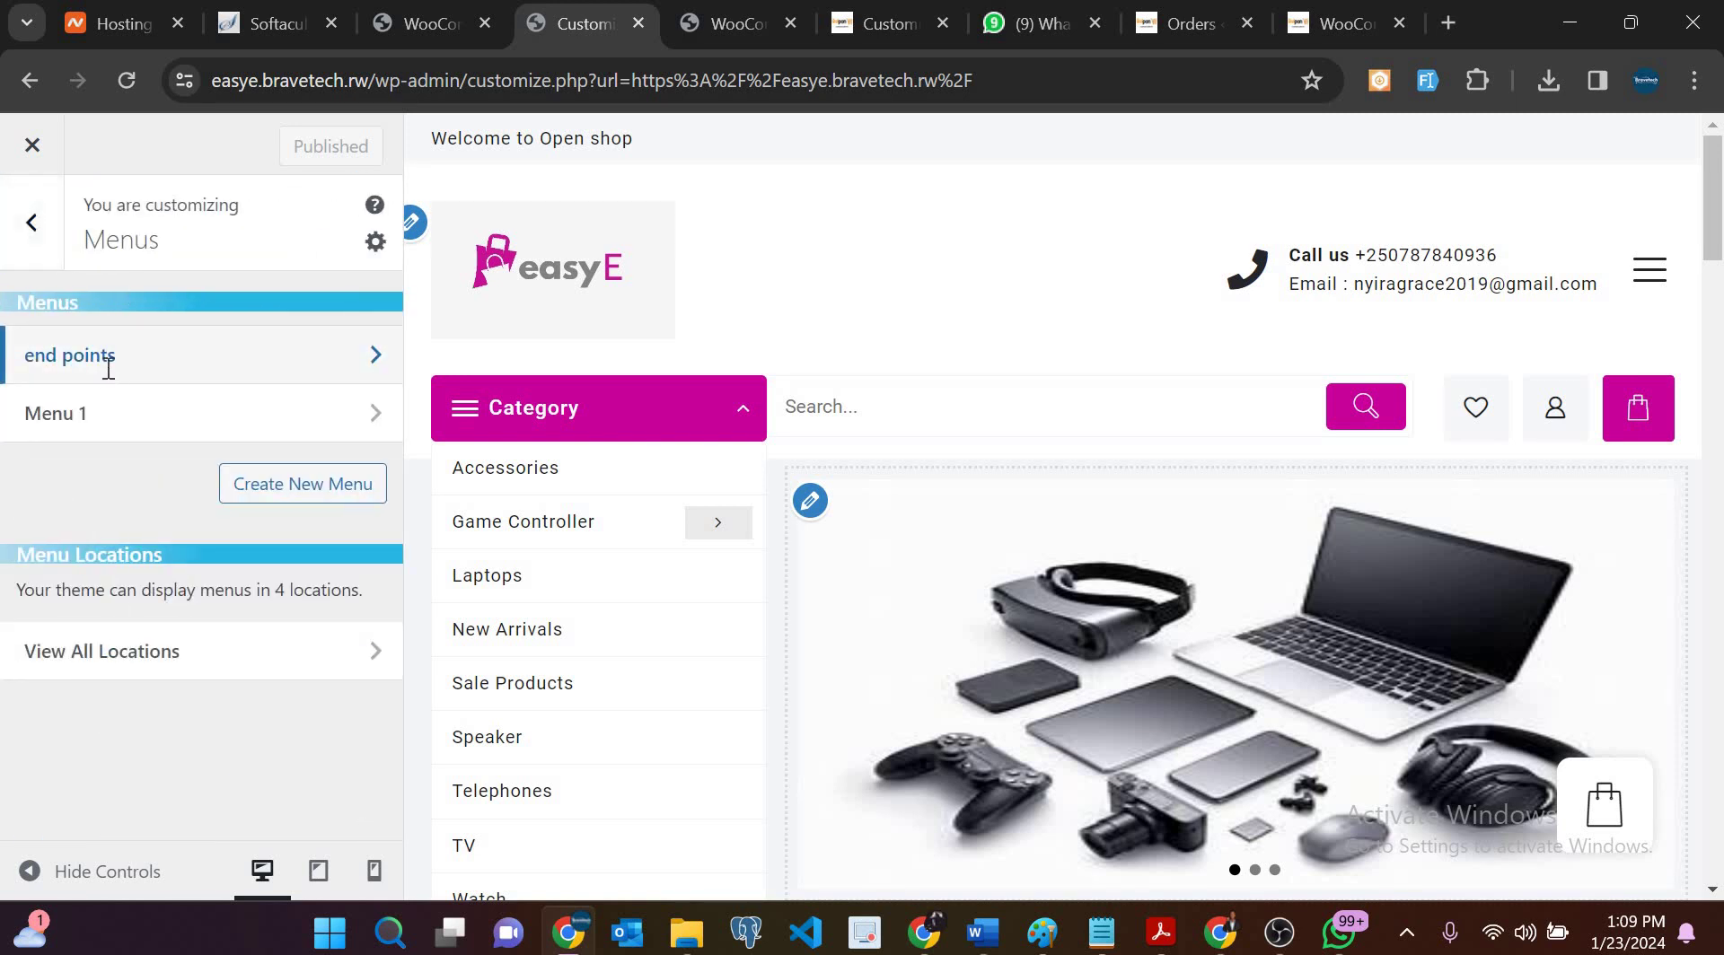
left_click(108, 354)
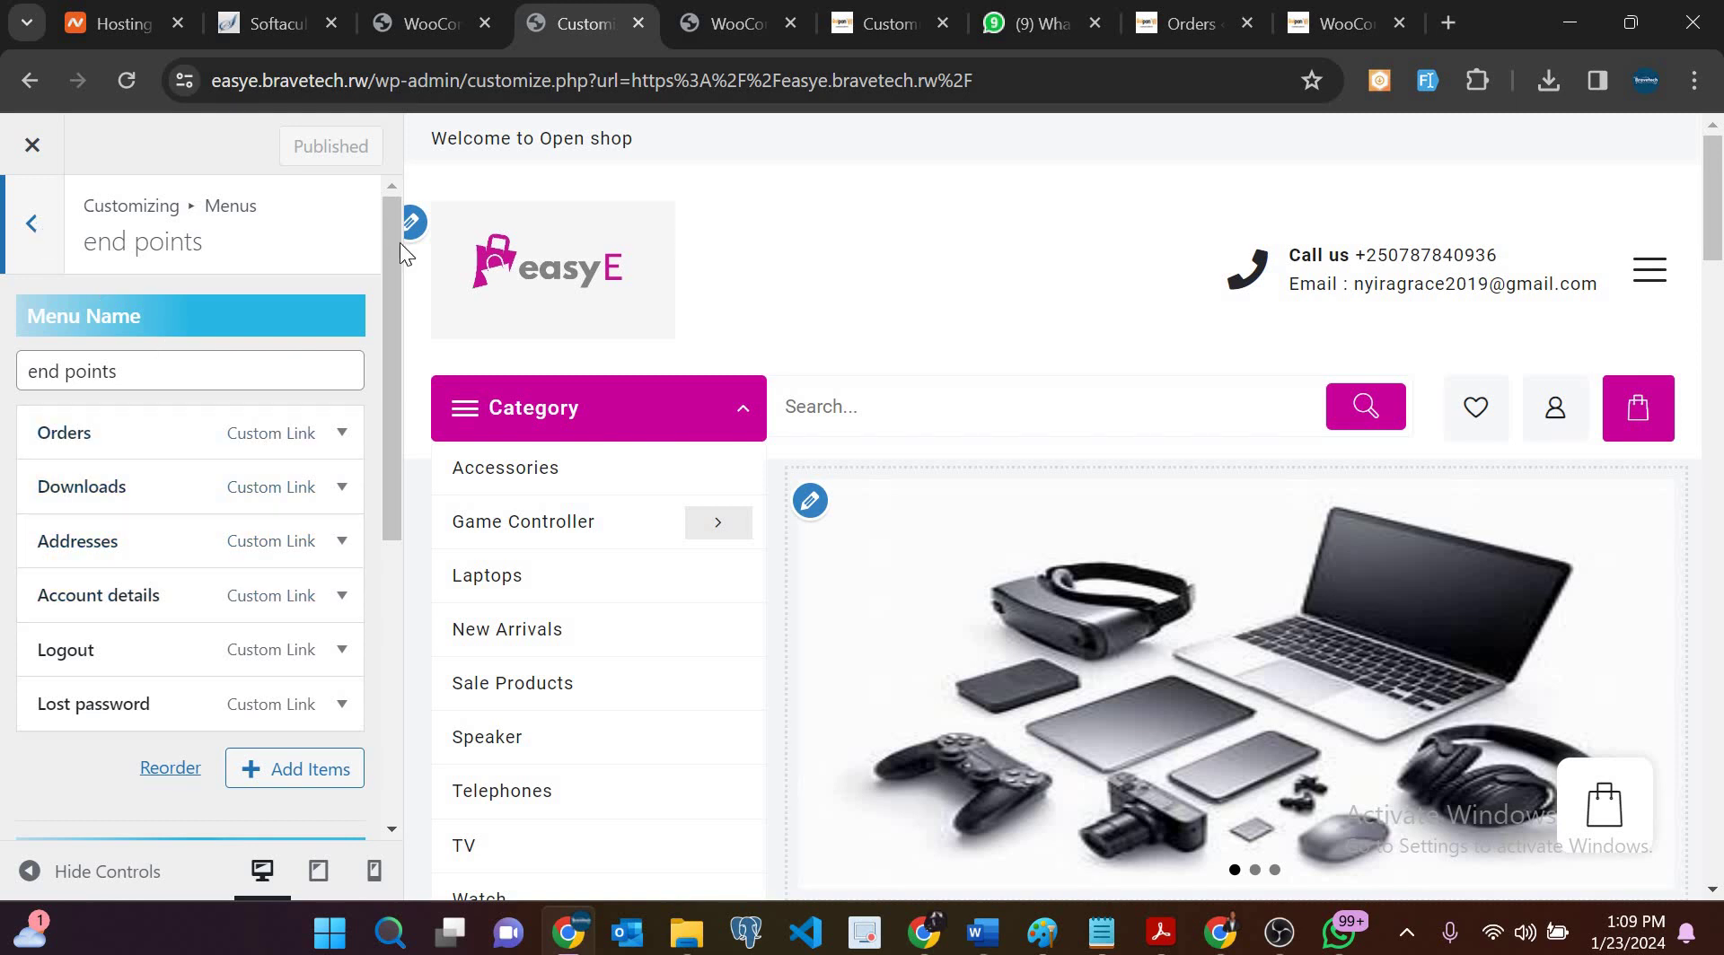
left_click(32, 224)
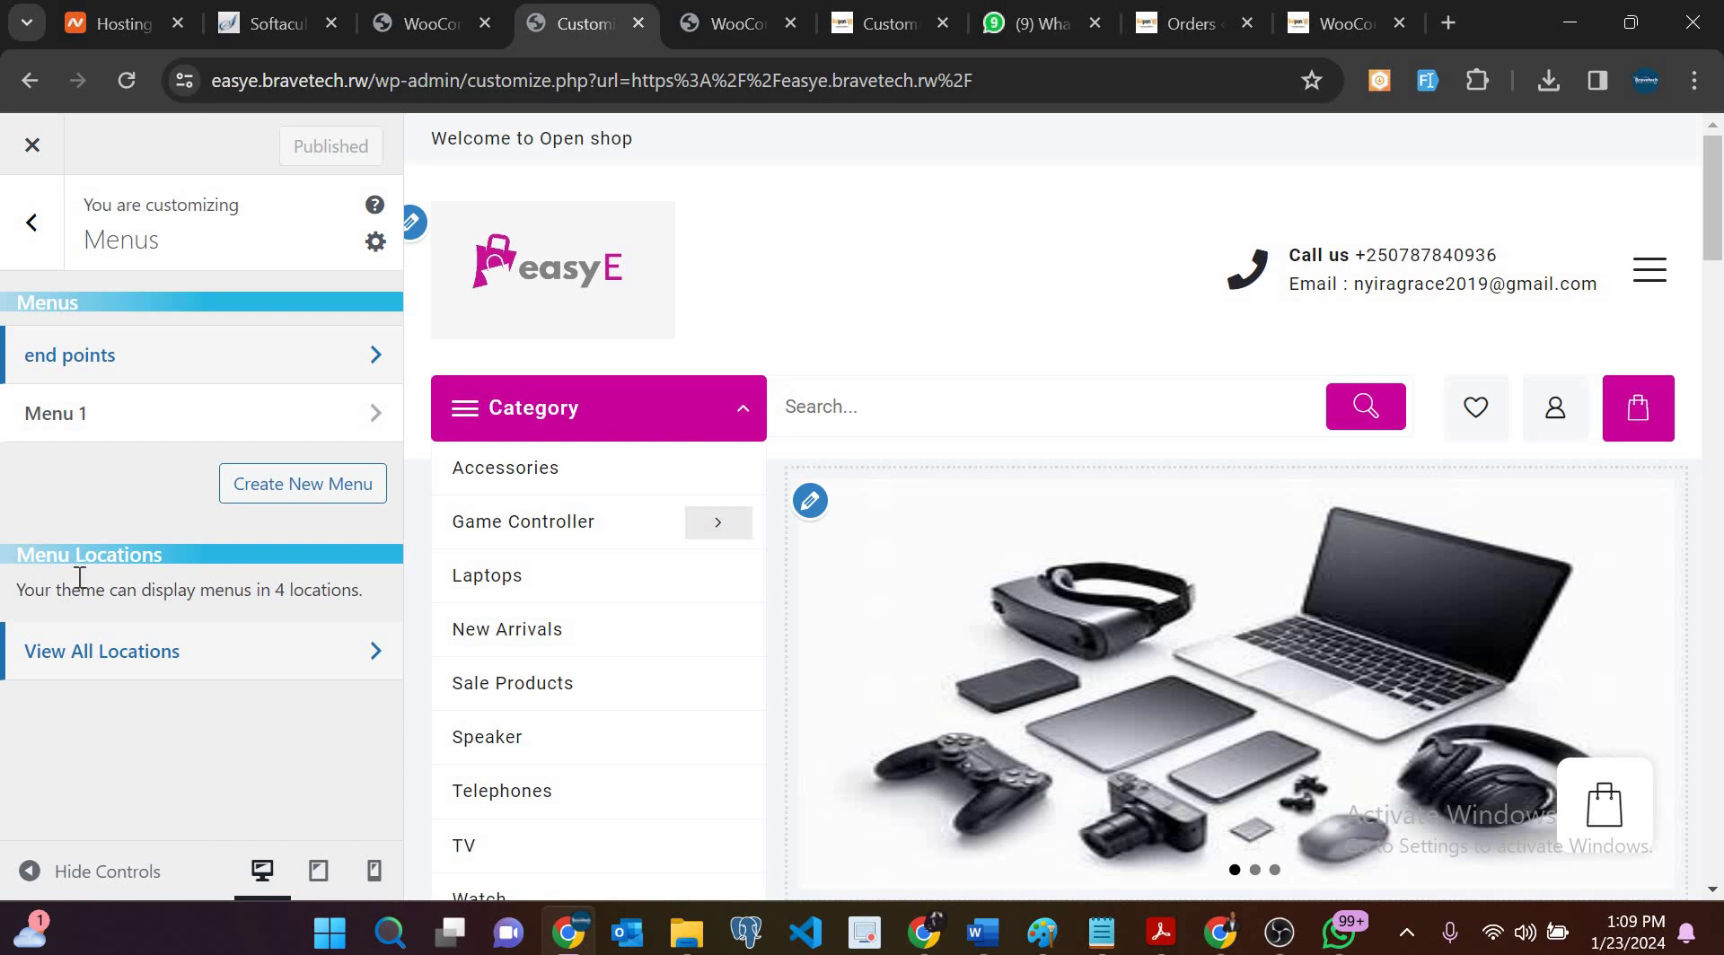
Step: View all menu locations and assign Menu 1 to the Main location
left_click(213, 657)
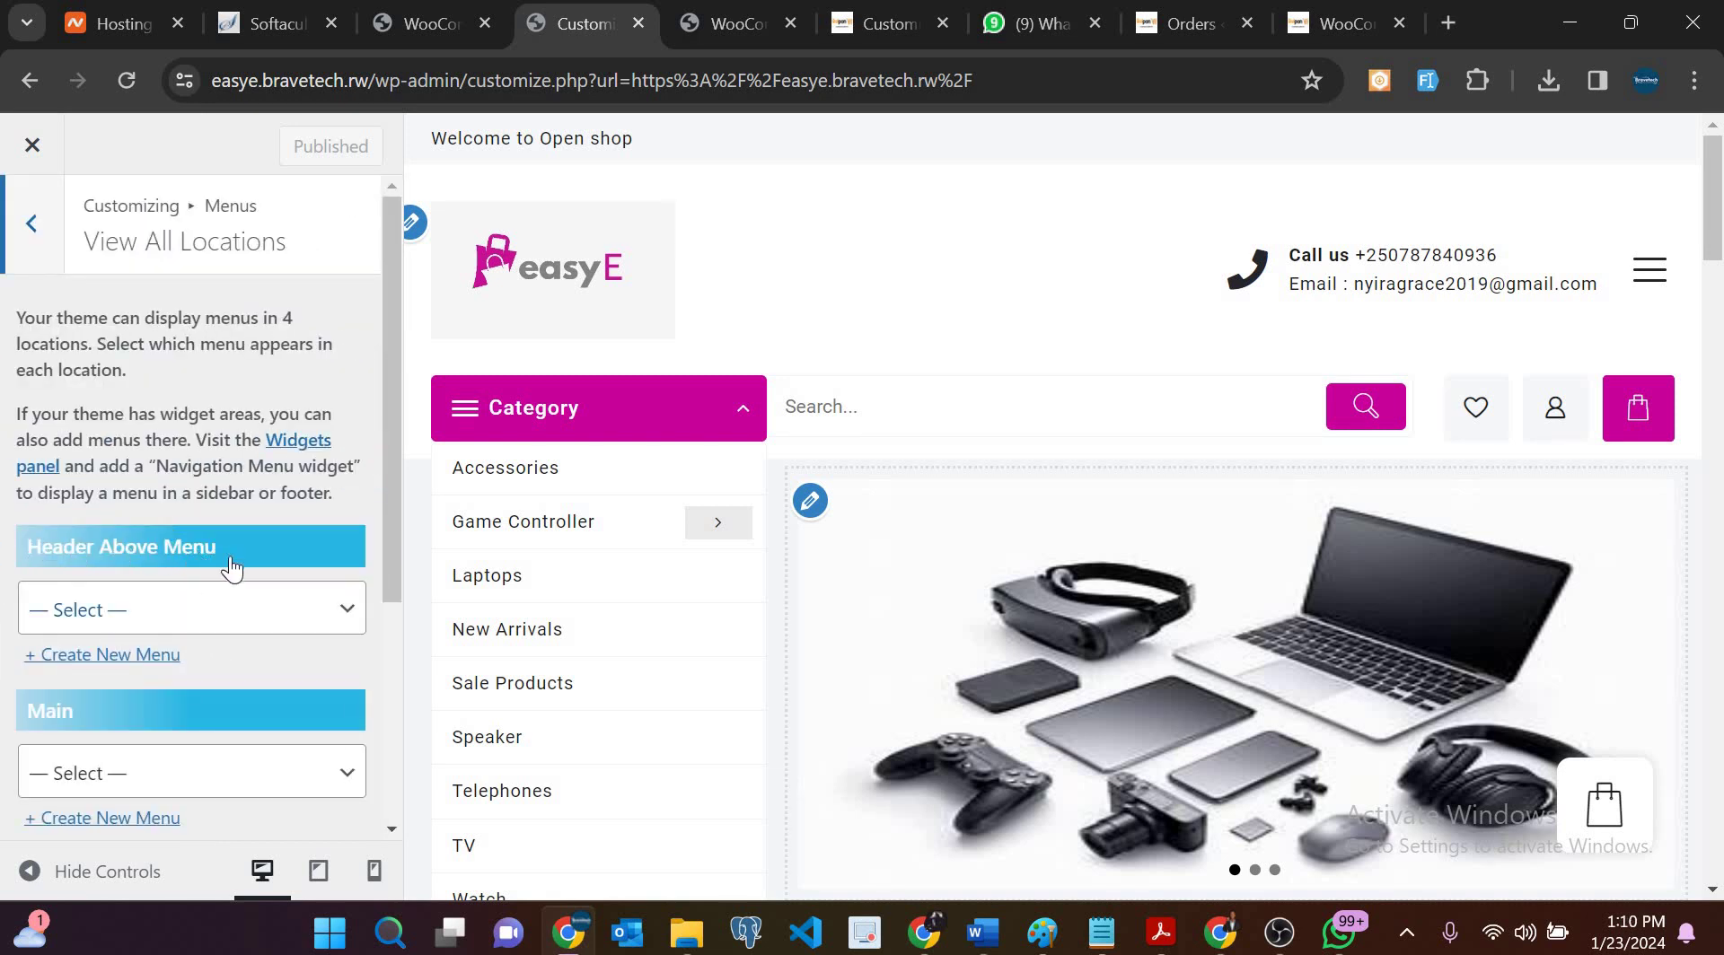
scroll(253, 565, "down", 4)
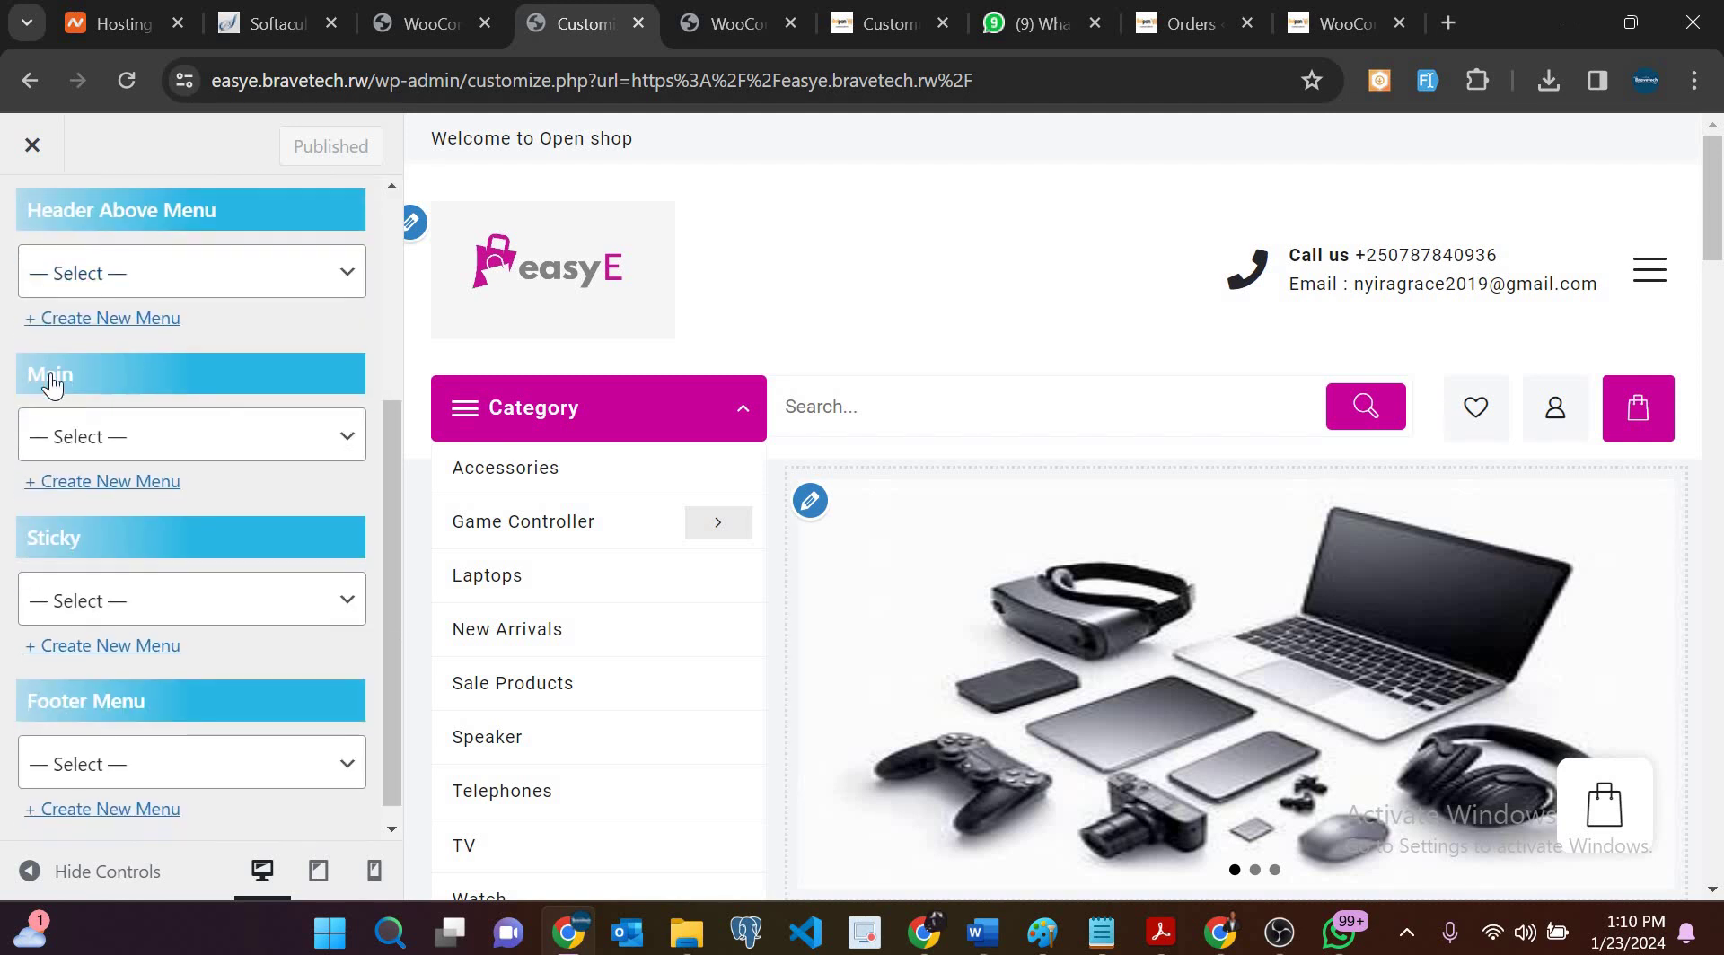
scroll(206, 440, "down", 1)
left_click(201, 426)
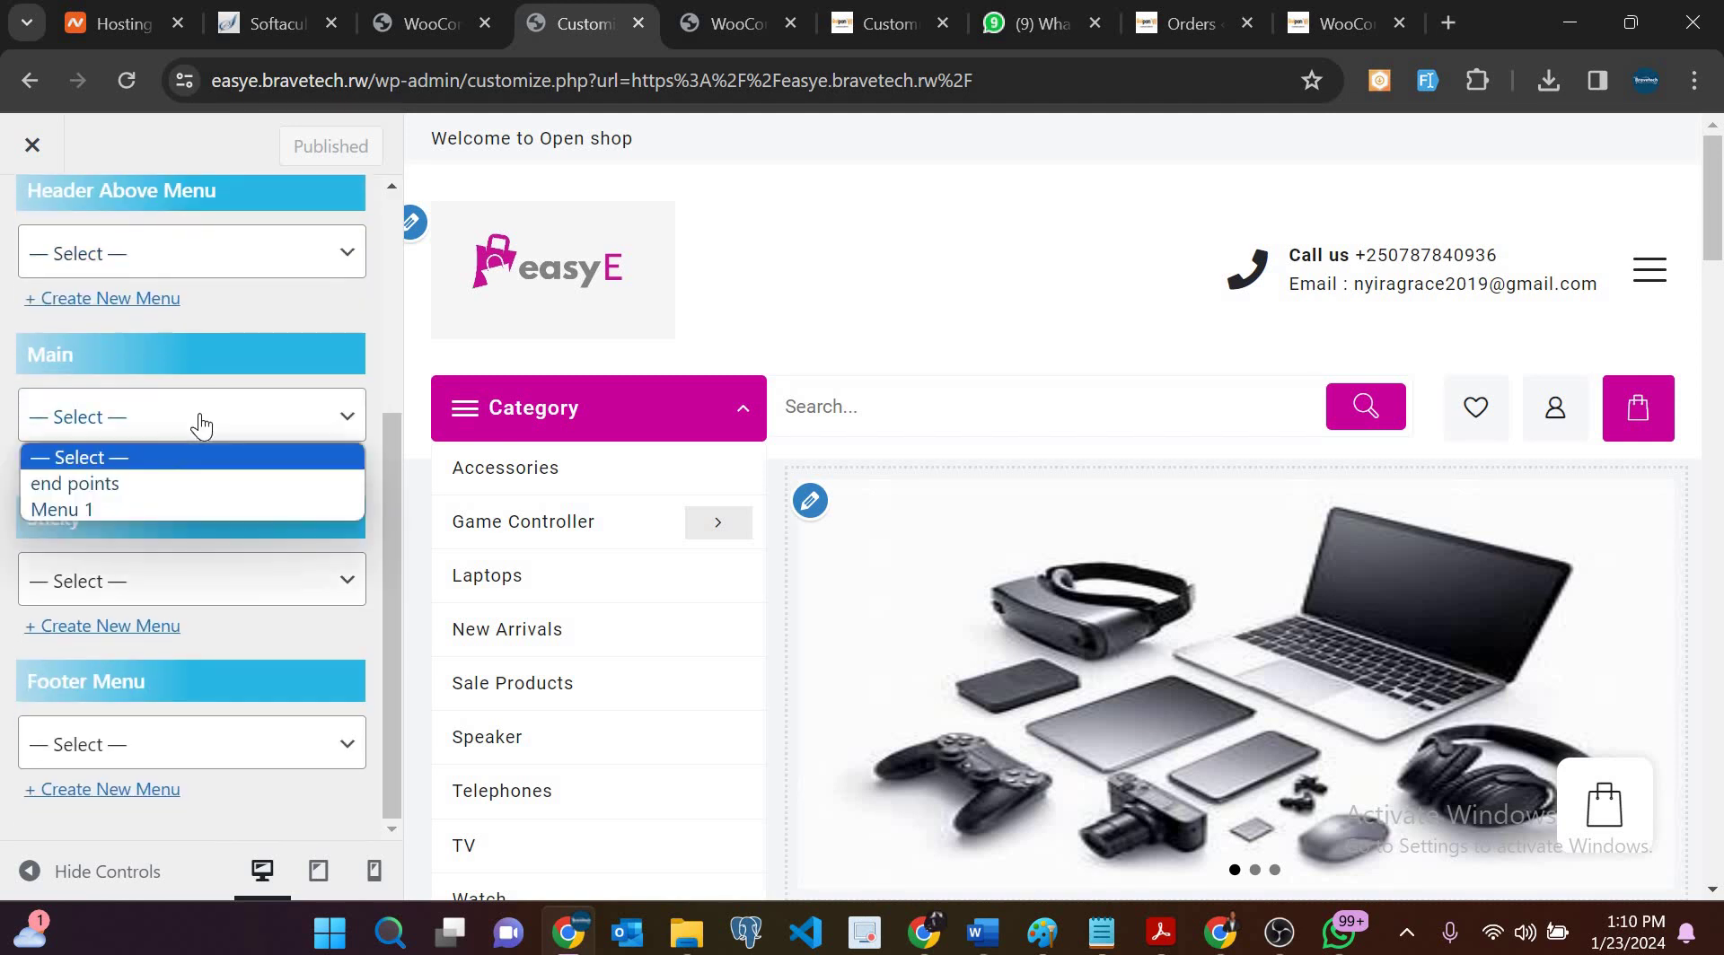
left_click(70, 510)
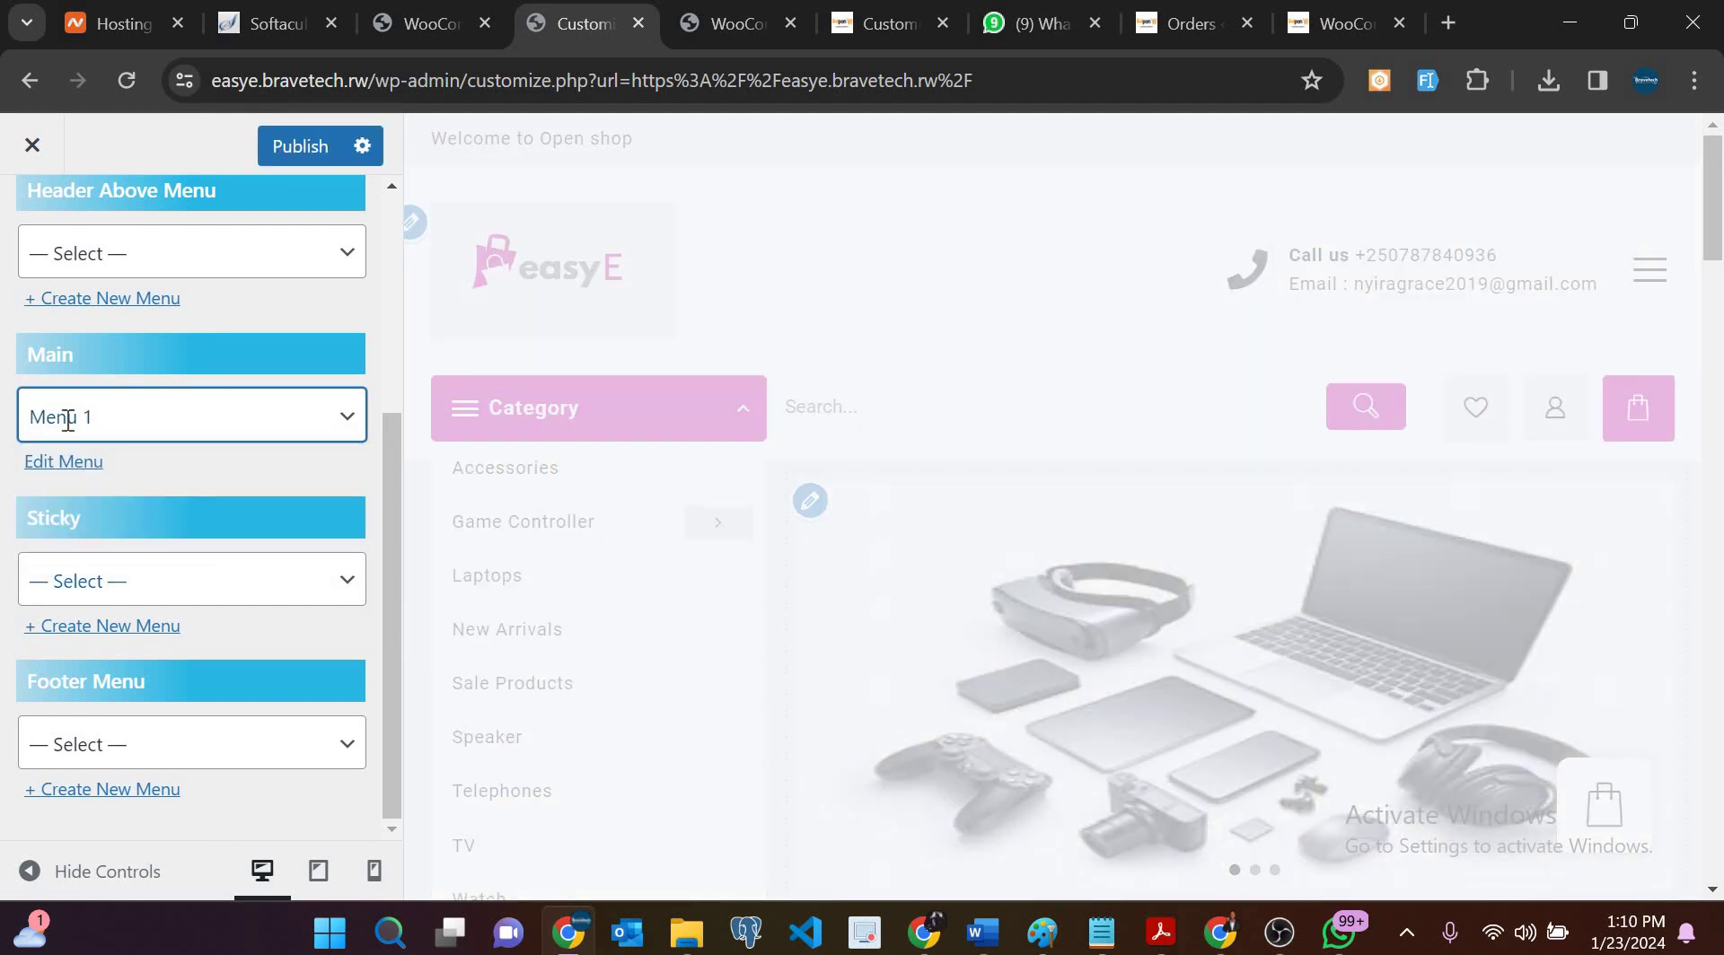
Step: Open Menu 1 for editing and remove its Upgrade to Pro custom link
scroll(54, 341, "up", 4)
left_click(30, 224)
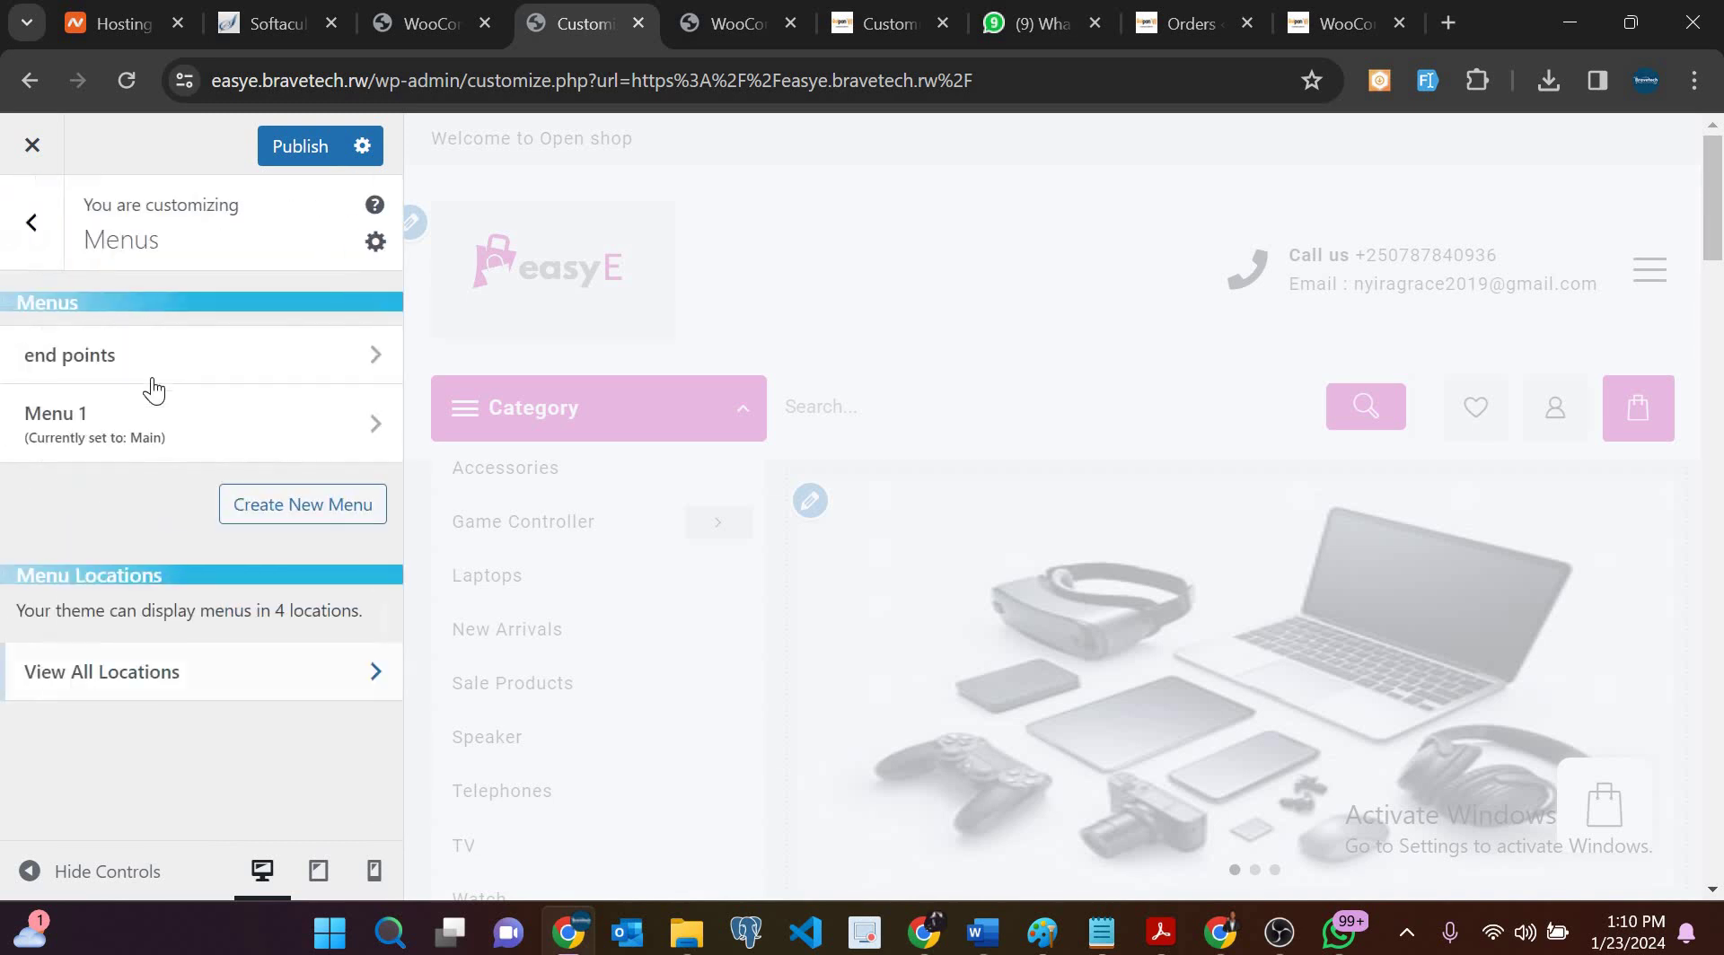
left_click(153, 428)
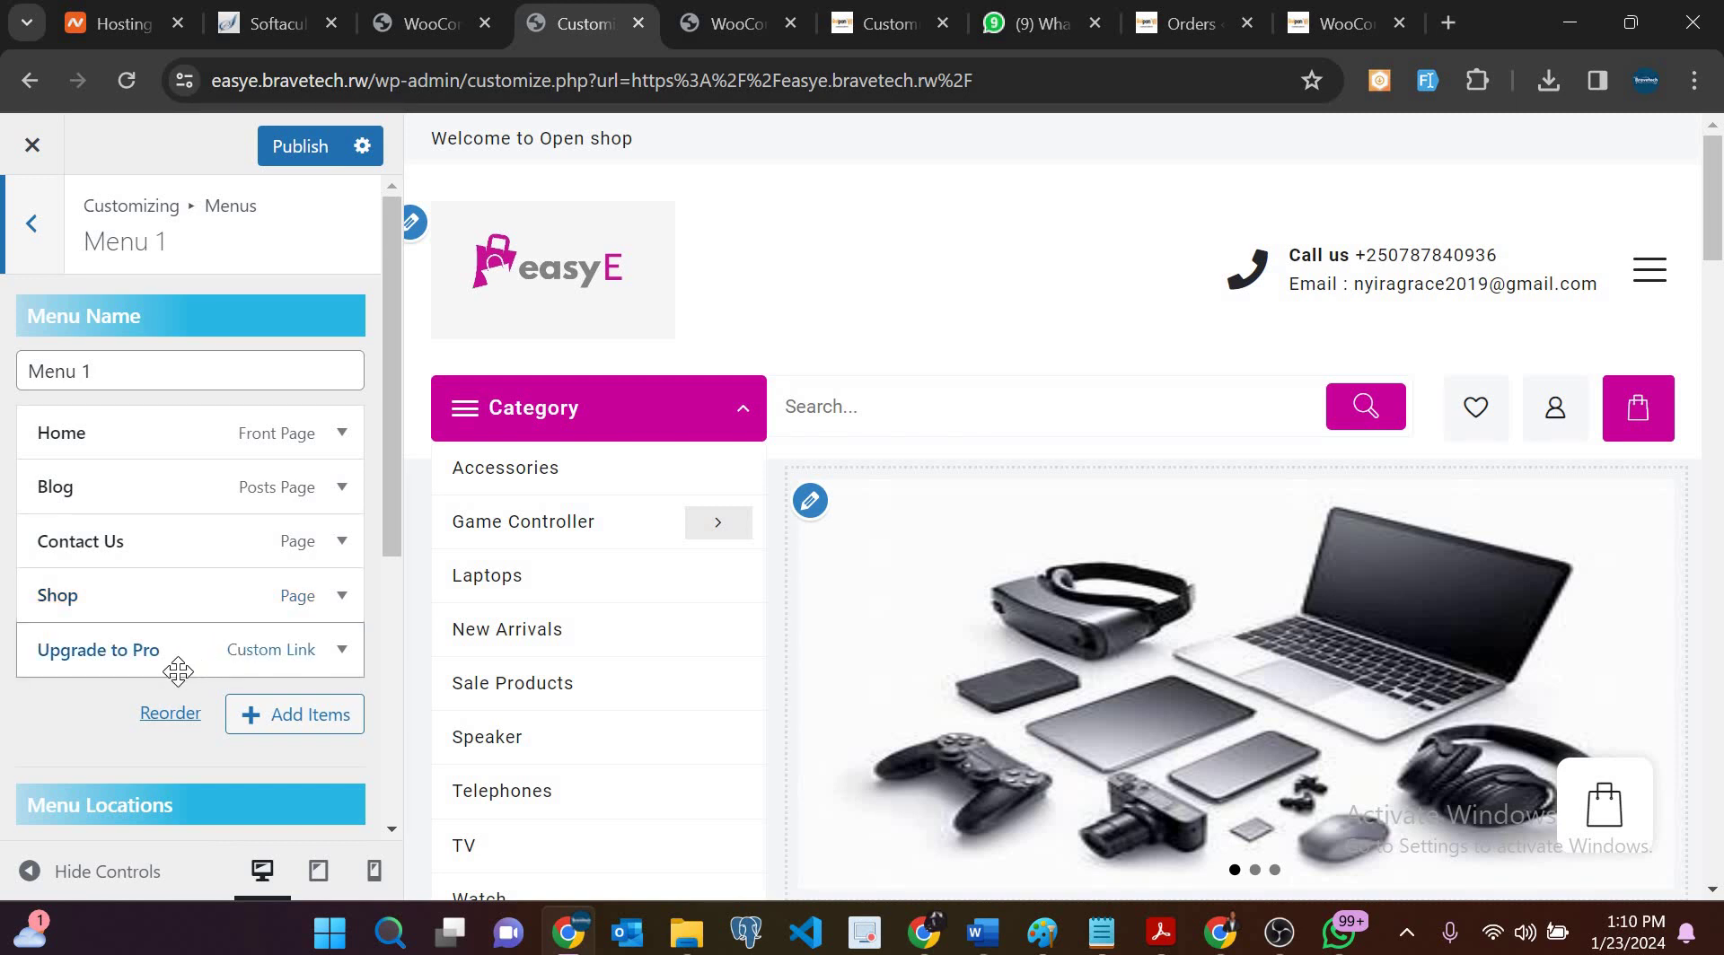
left_click(341, 650)
scroll(339, 660, "down", 3)
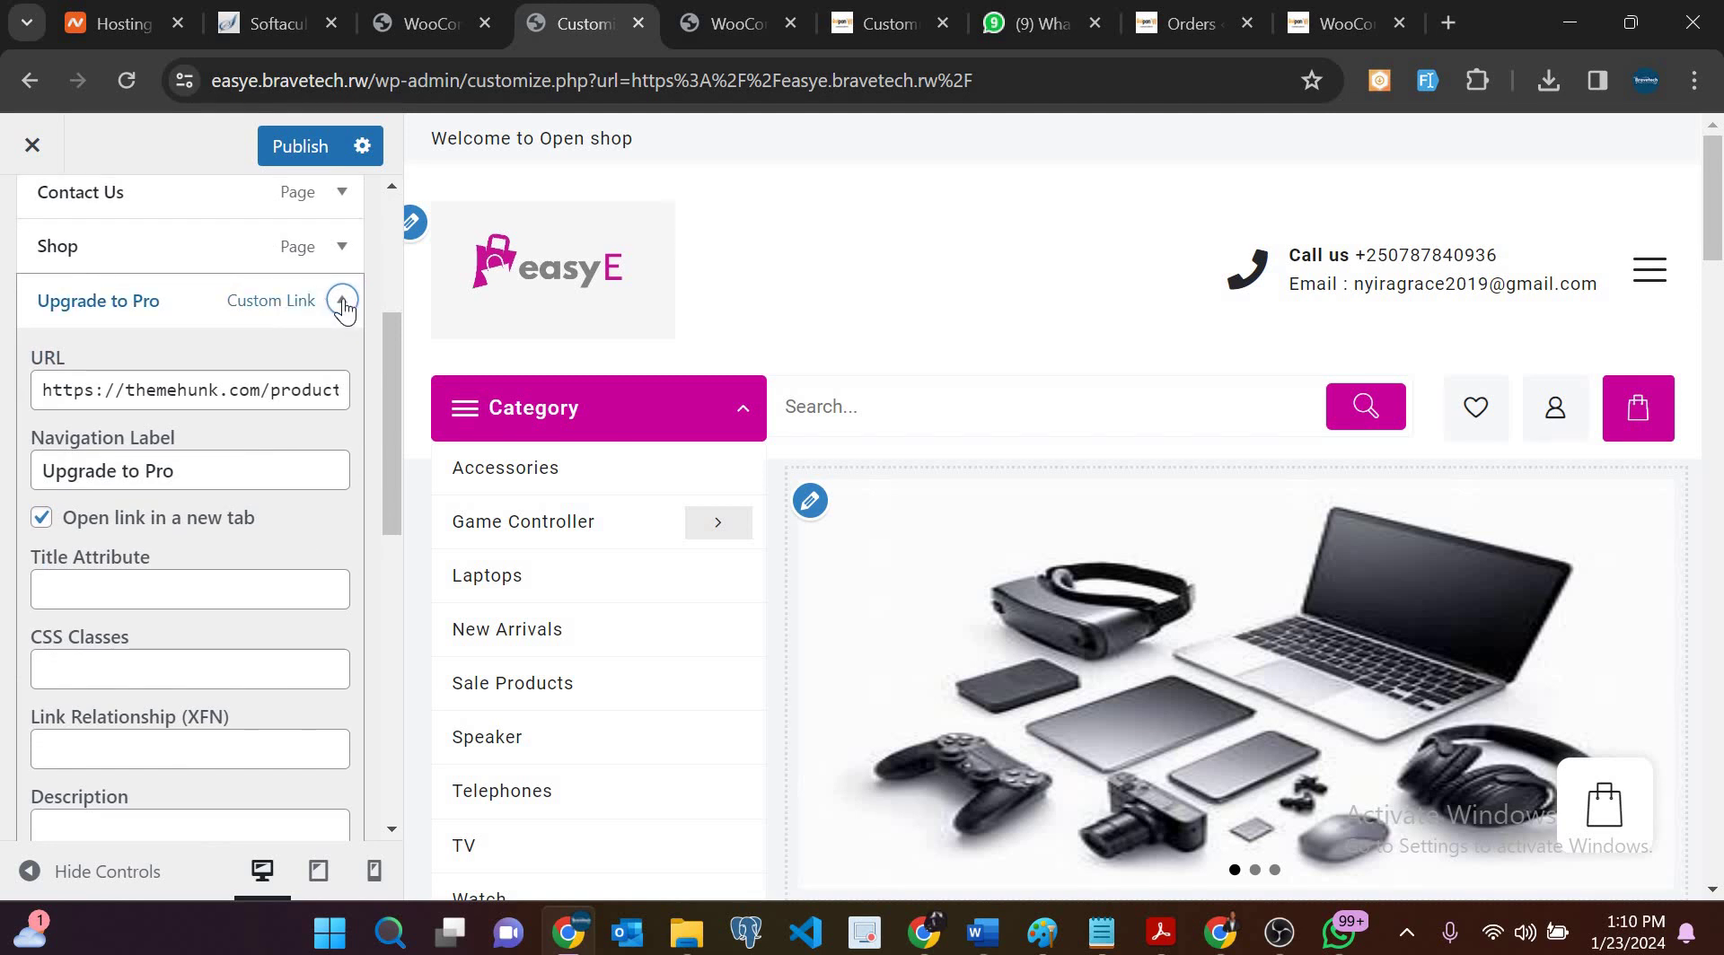
left_click(342, 302)
scroll(80, 392, "down", 5)
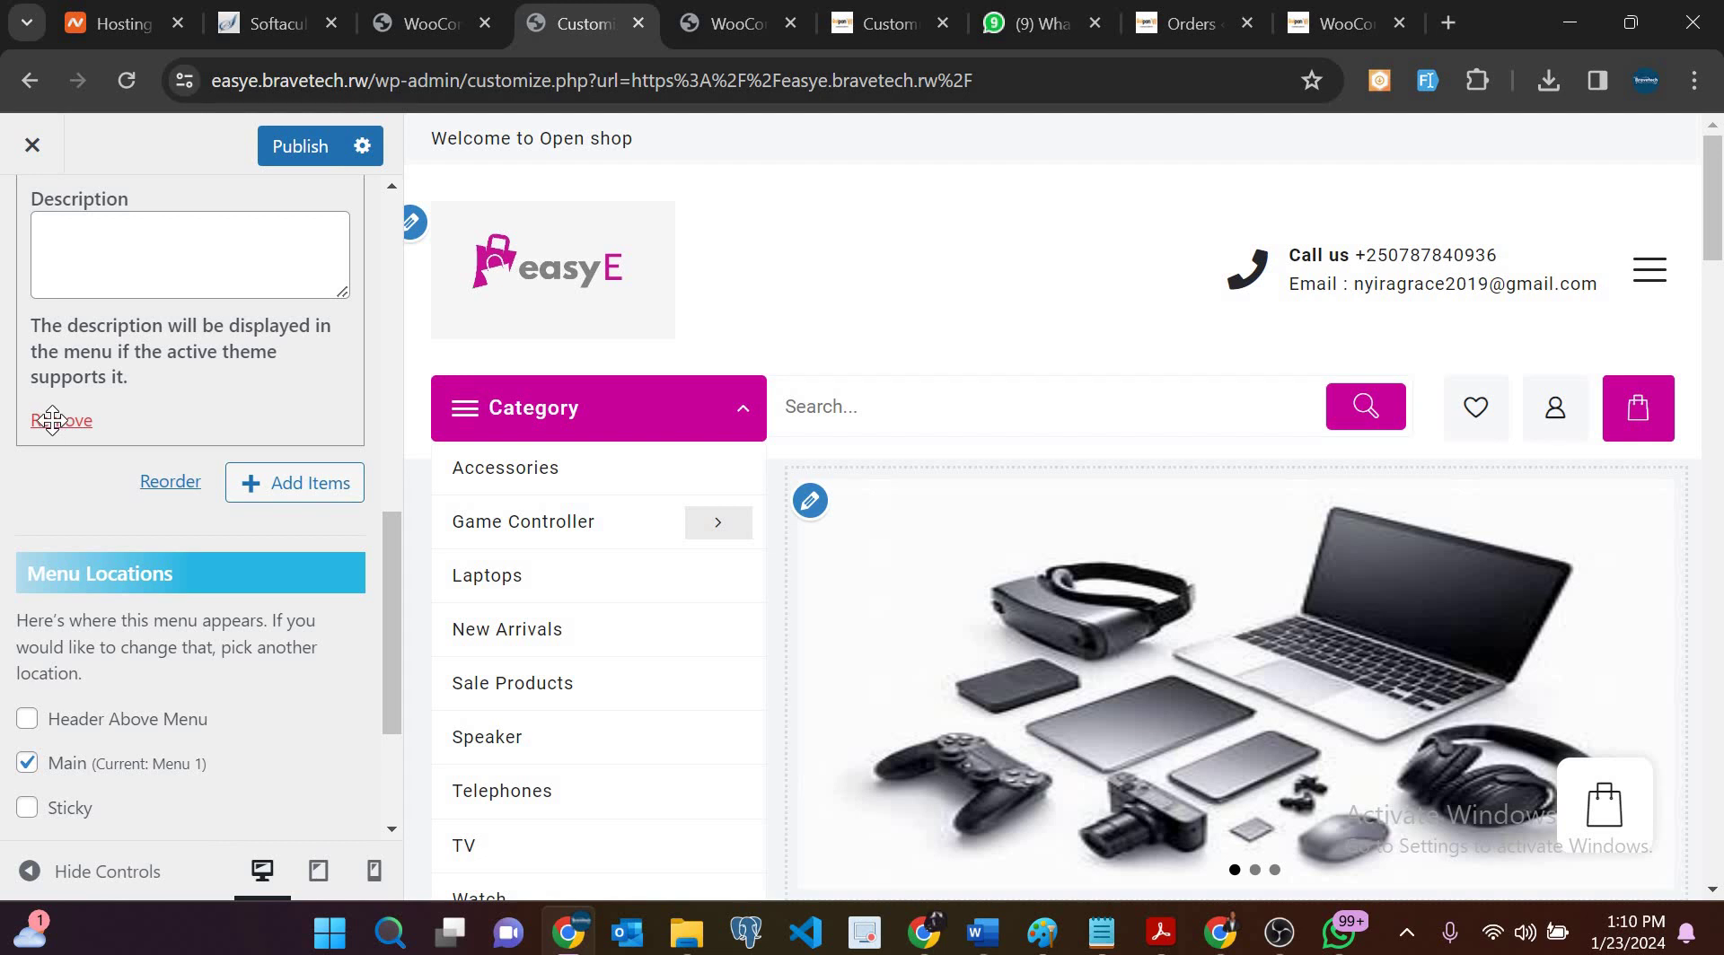
left_click(52, 420)
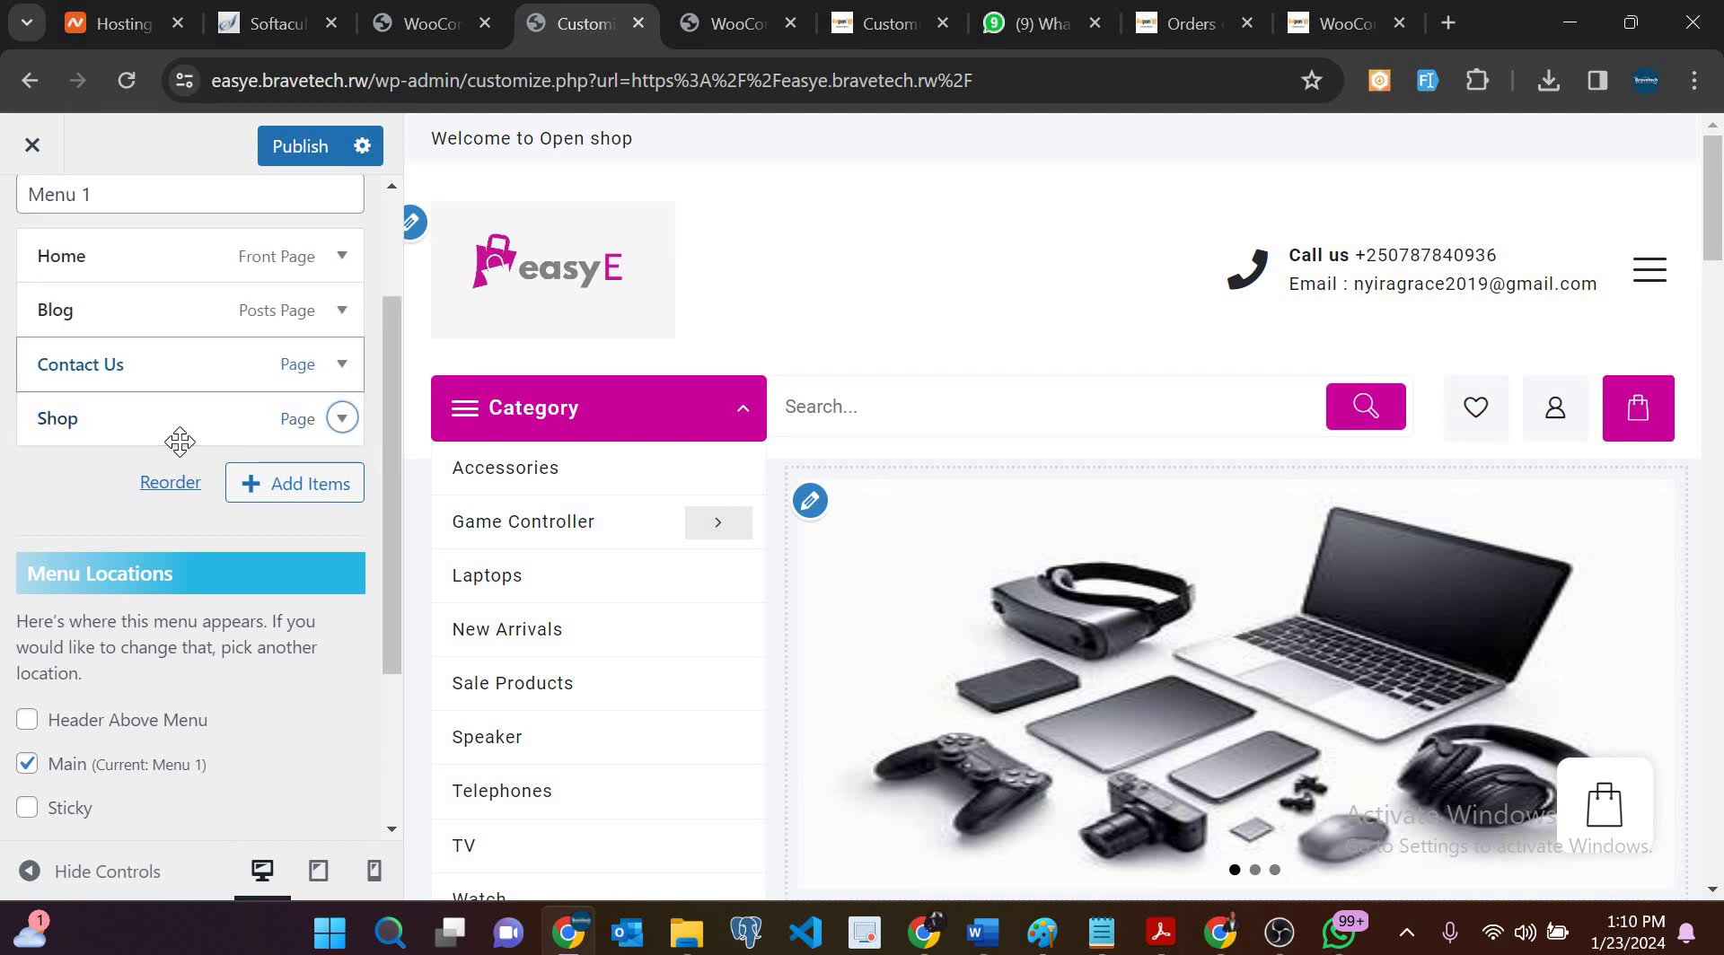
Step: Reorder the Menu 1 items to Home, Shop, Contact Us, Blog
scroll(180, 442, "up", 2)
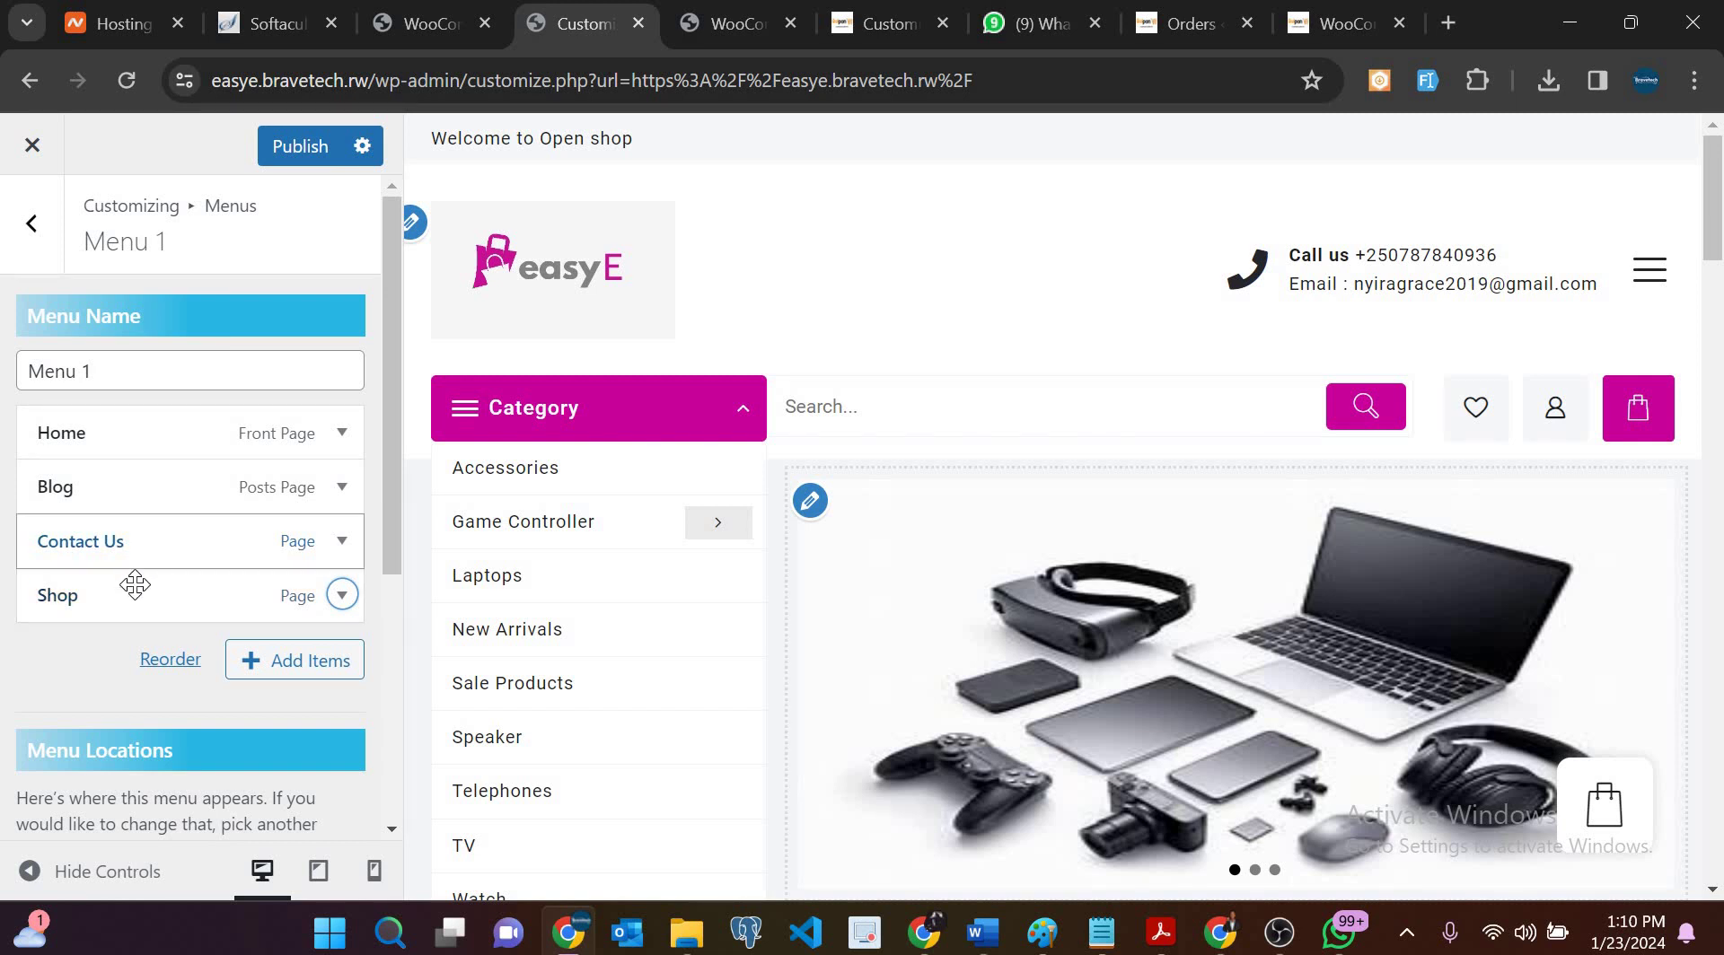
left_click_drag(144, 613, 142, 611)
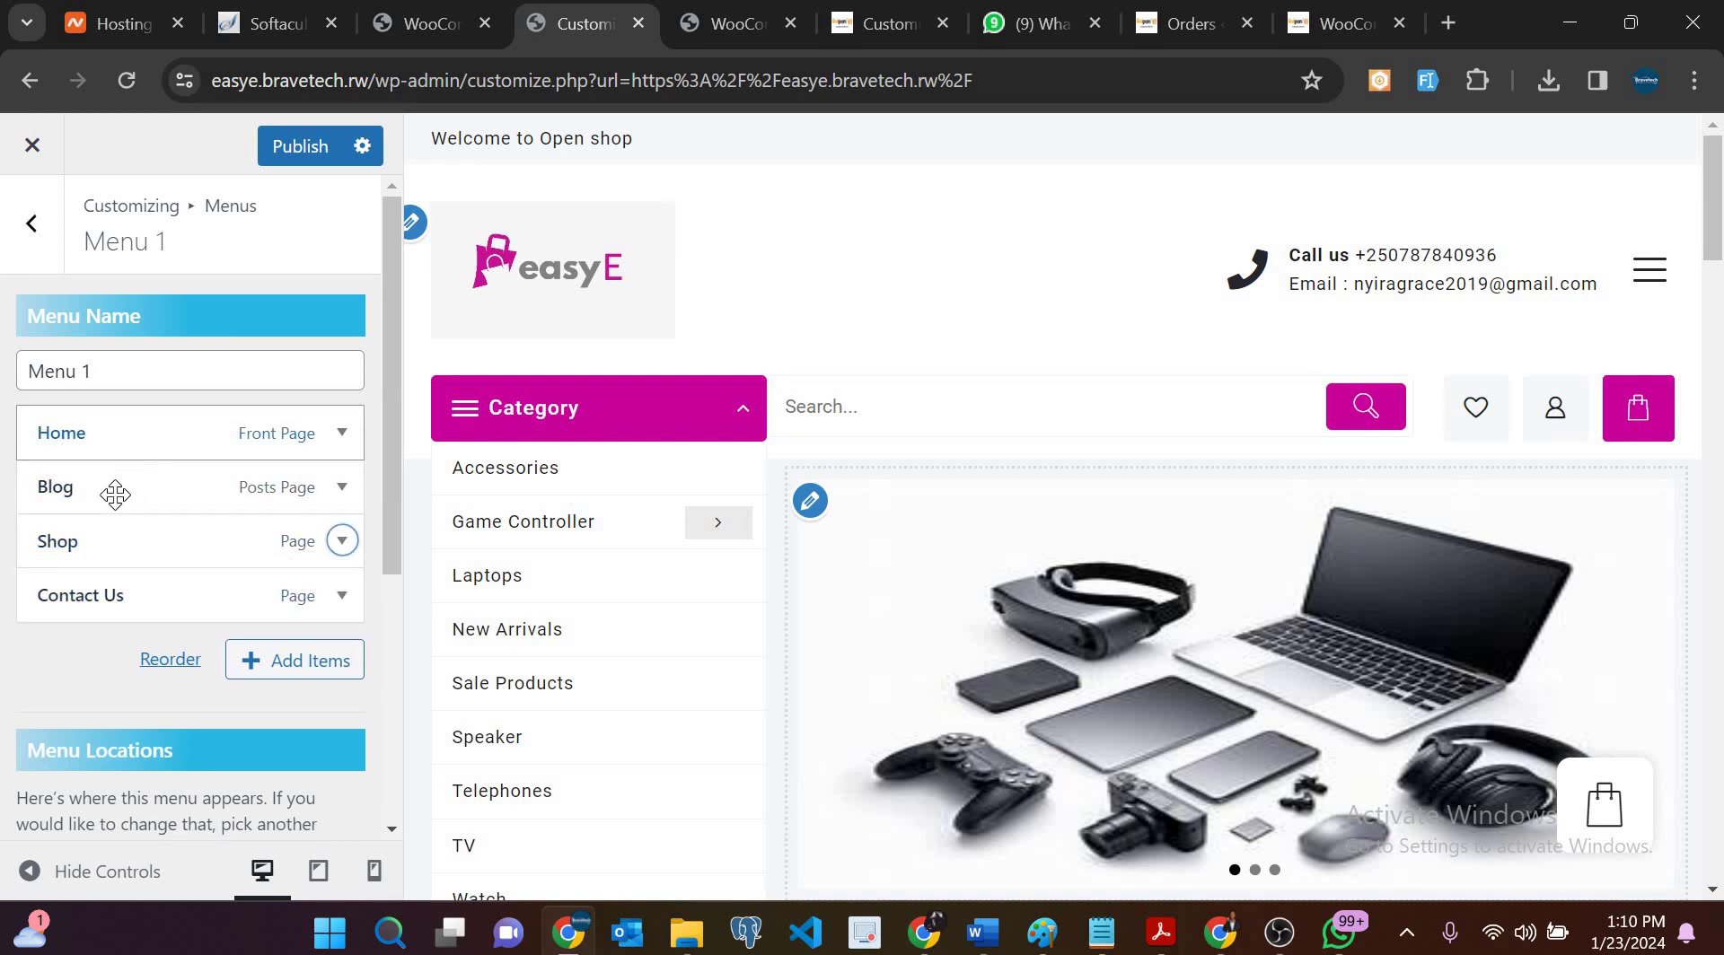
left_click_drag(115, 494, 70, 602)
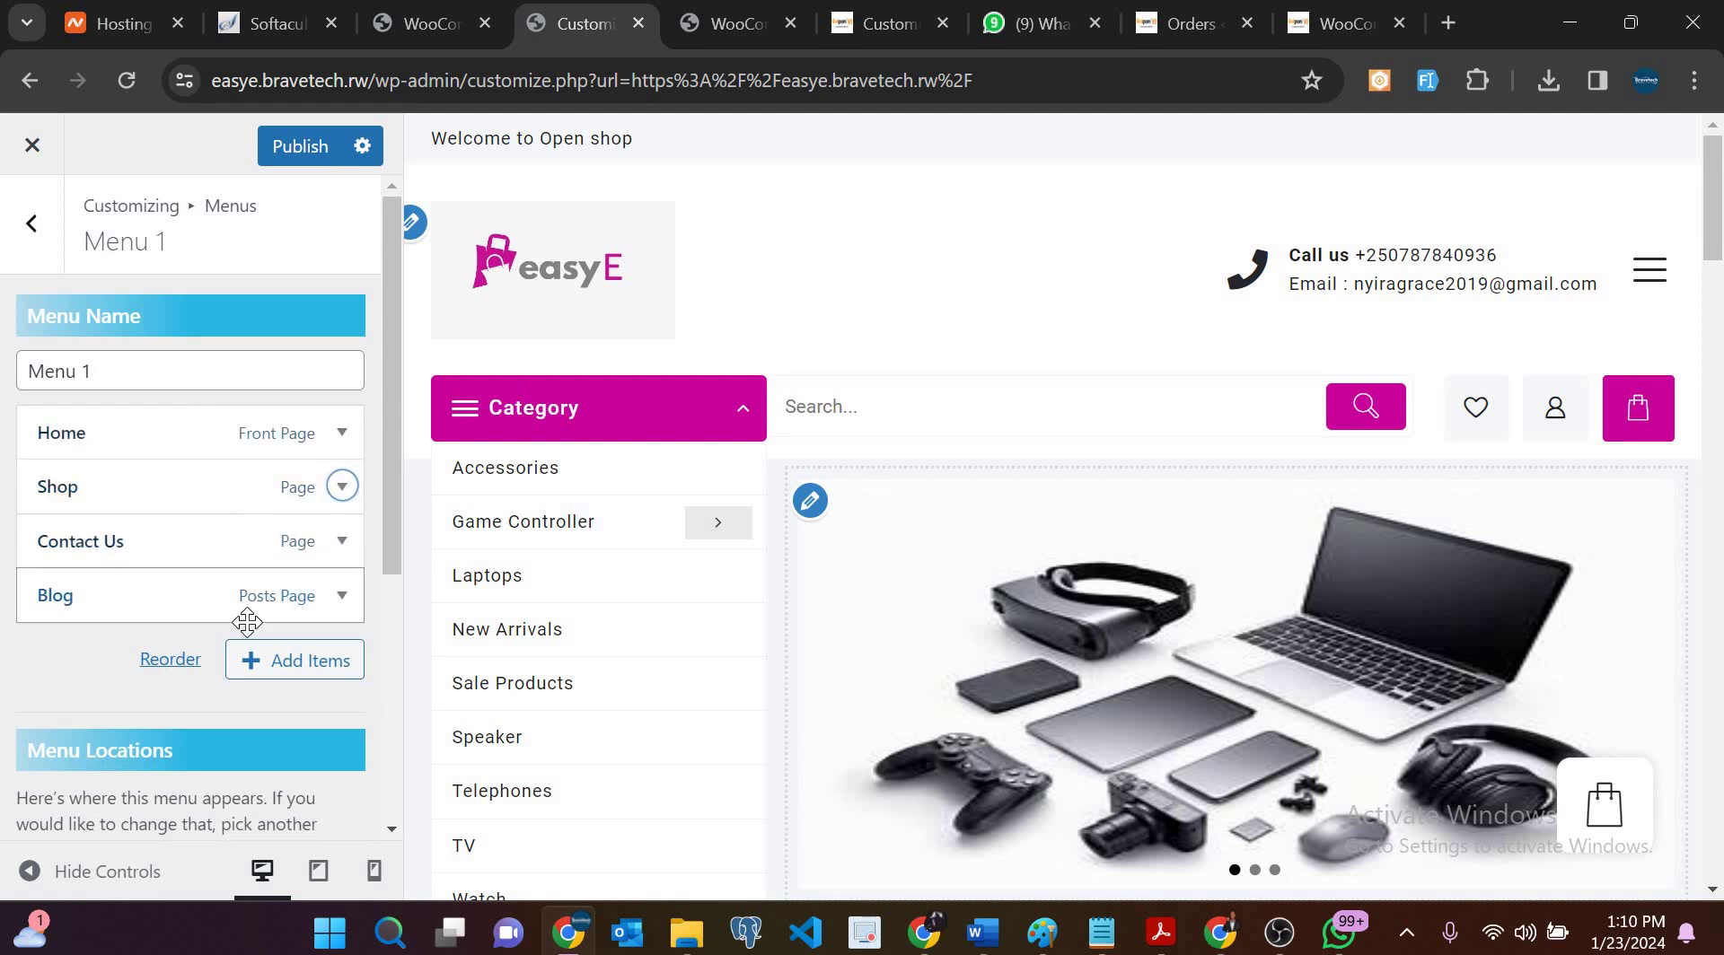
Step: Add the My account page to the end of Menu 1 and publish the changes
left_click(310, 665)
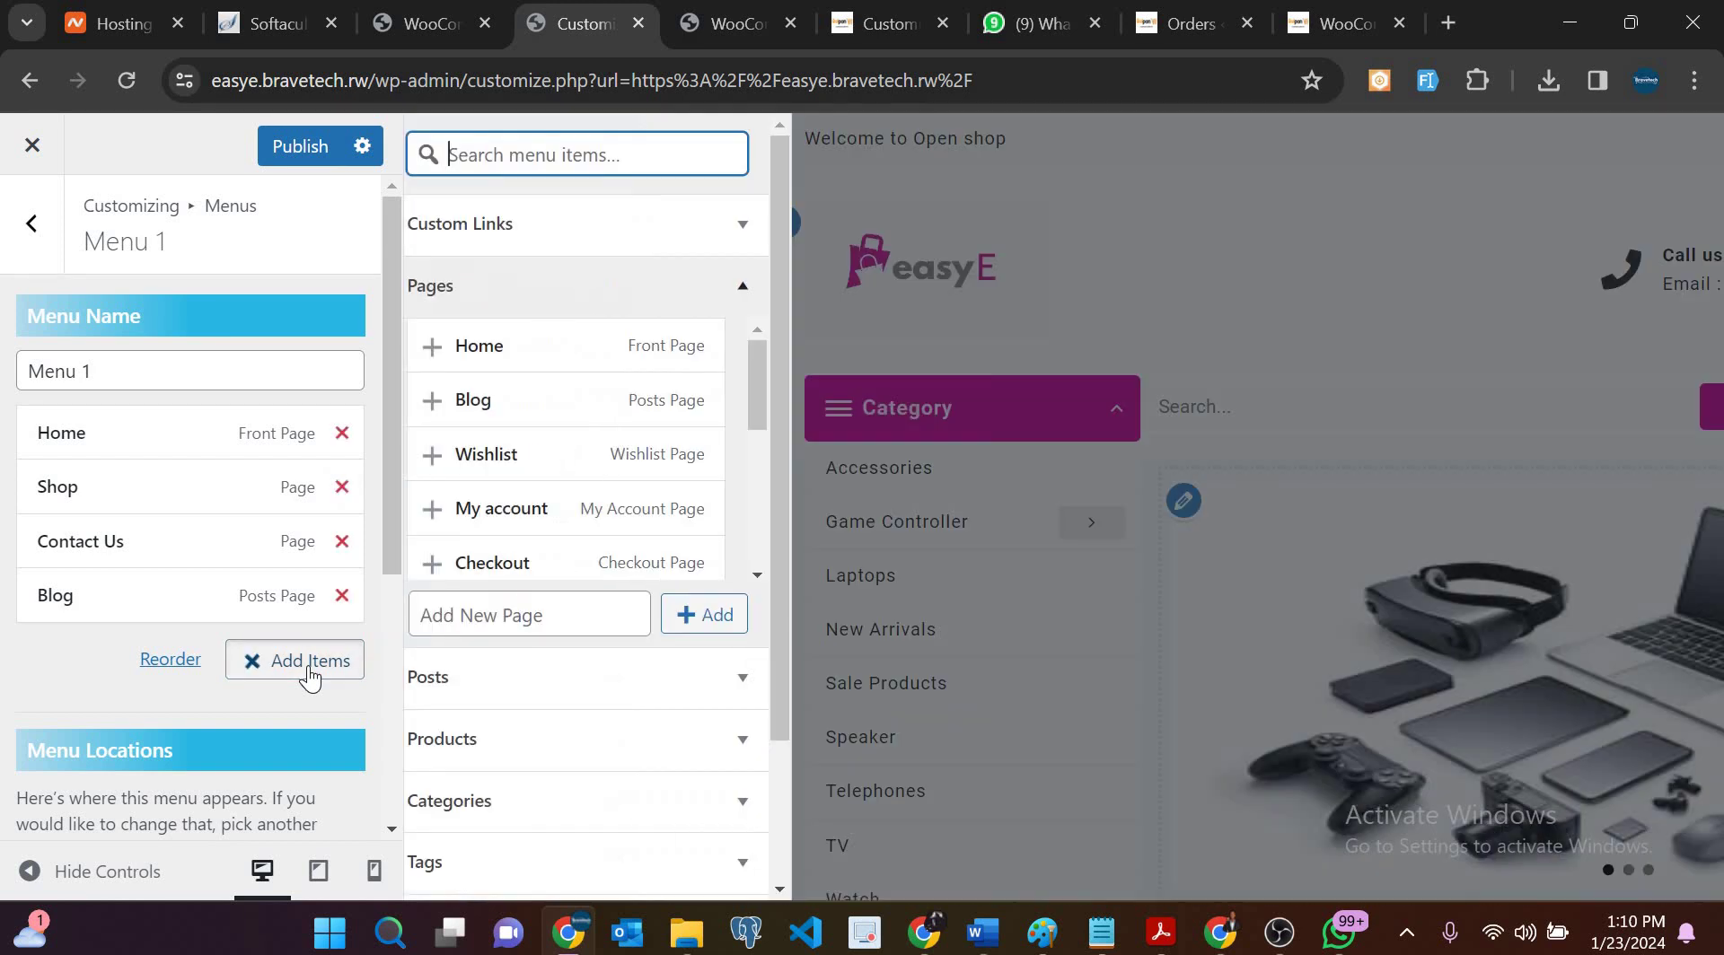
scroll(566, 539, "down", 2)
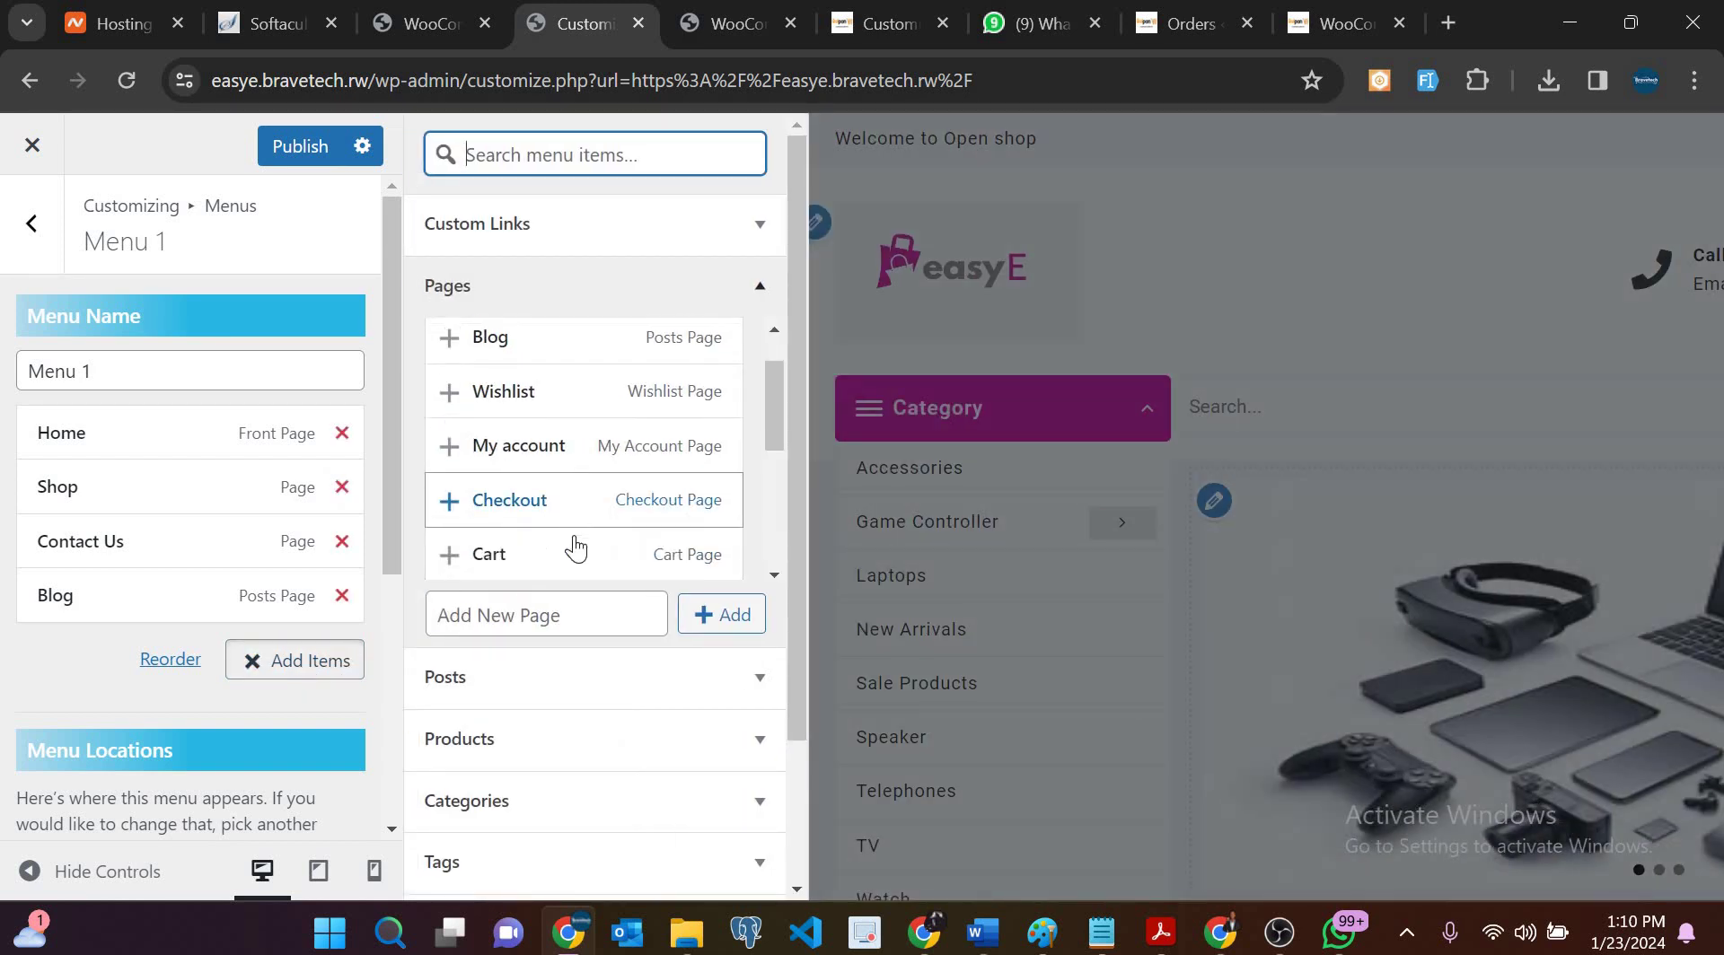
scroll(543, 512, "up", 2)
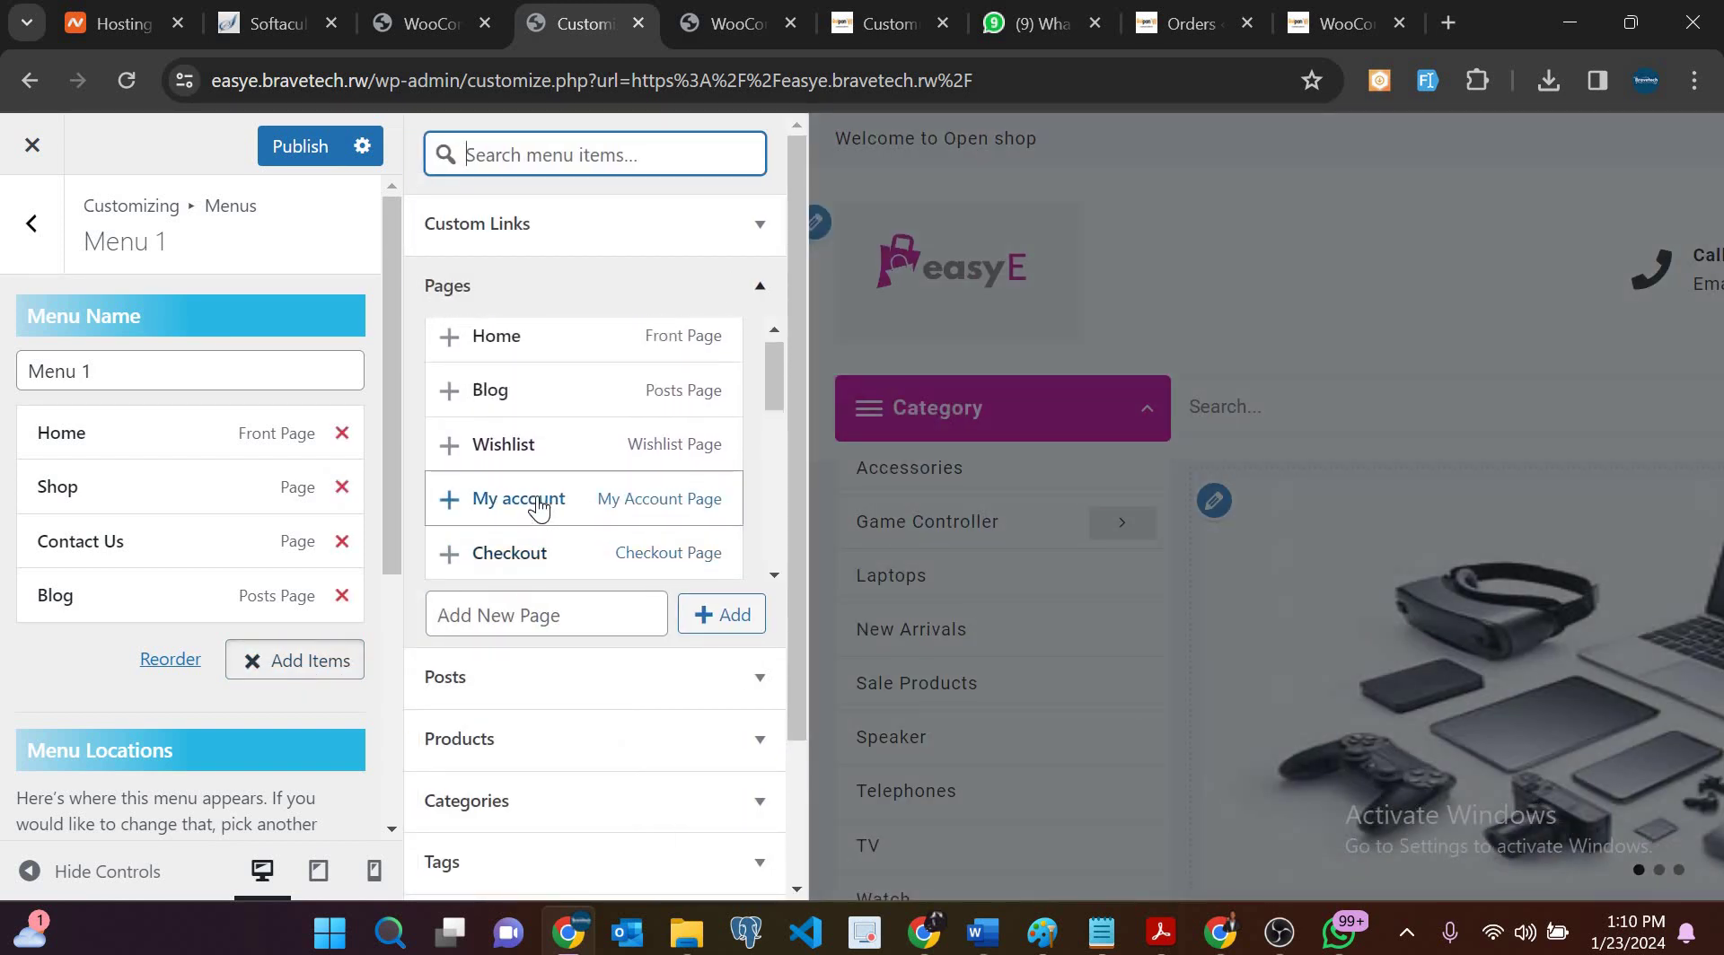
left_click(535, 500)
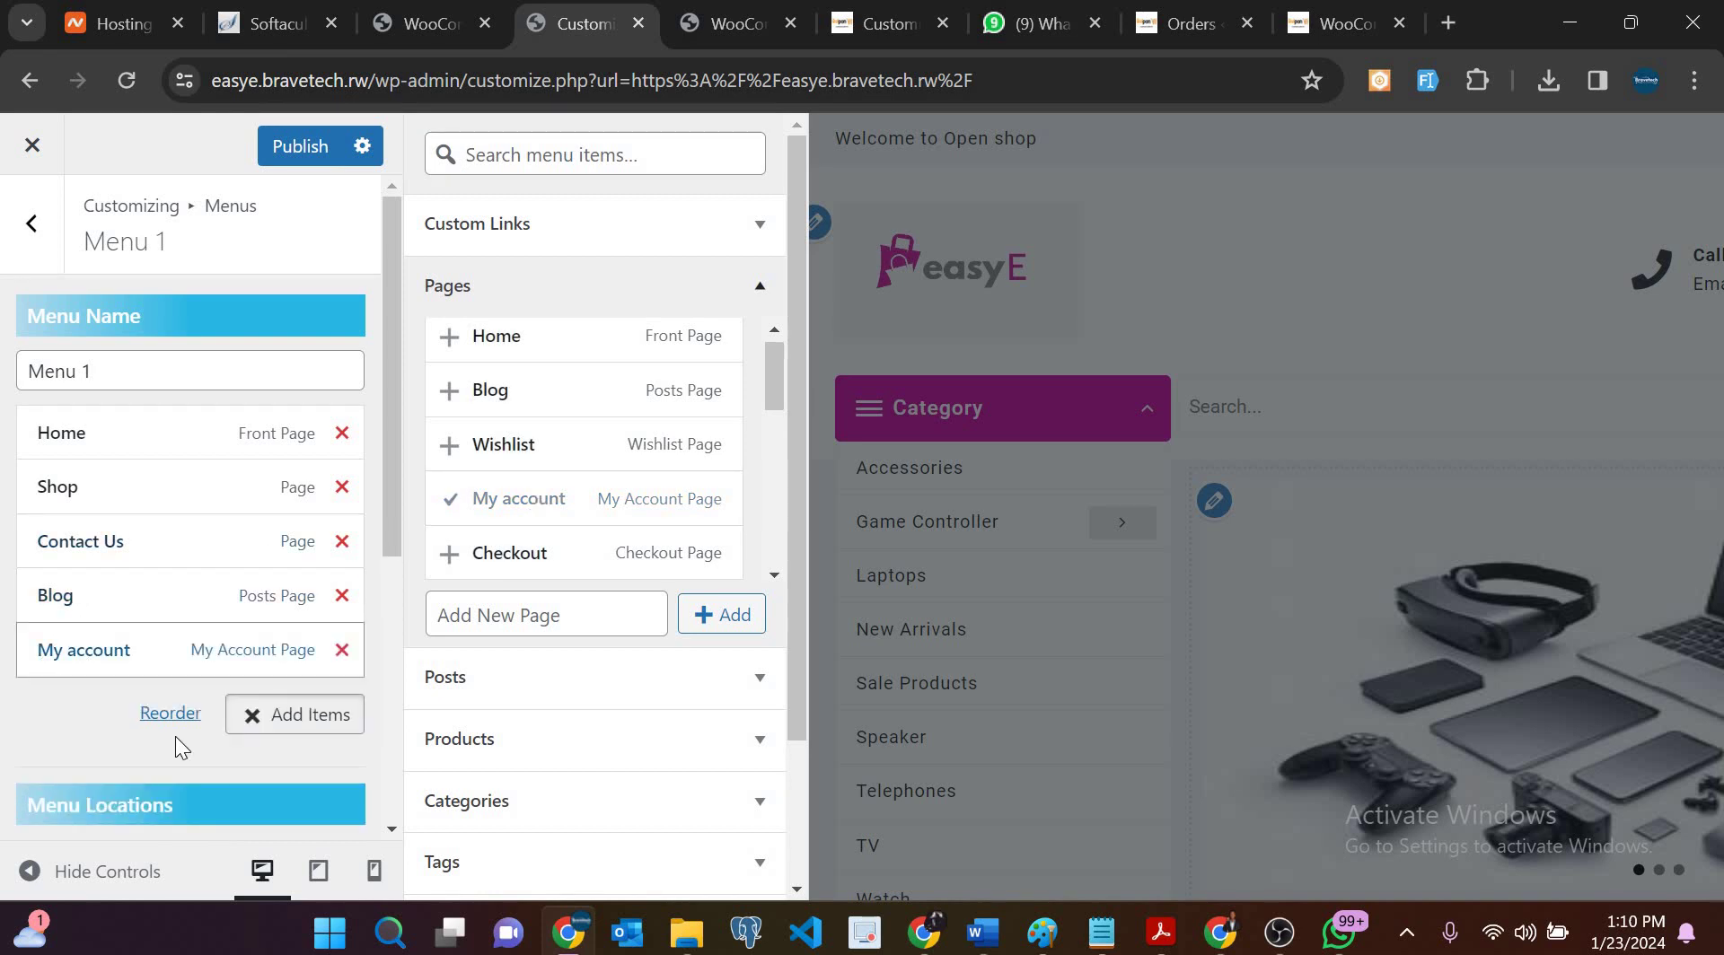
left_click(302, 161)
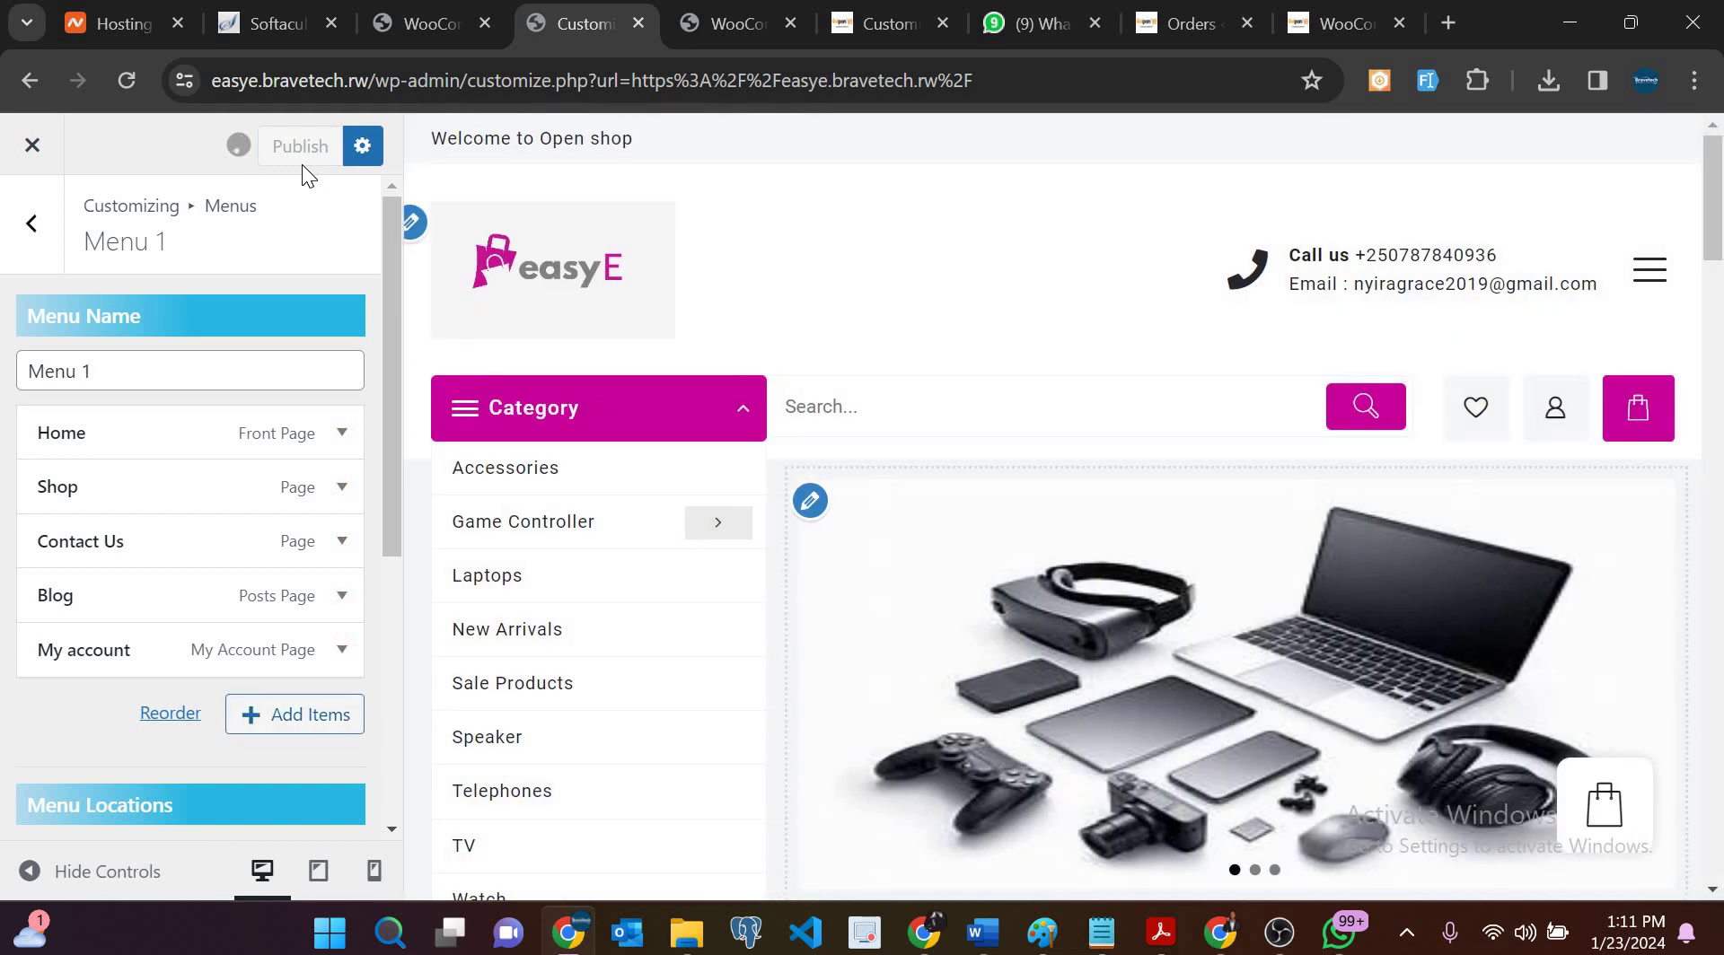
Step: Switch to the browser tab with the WooCommerce payment settings and visit the site from there to check the header menu
left_click(736, 19)
left_click(585, 27)
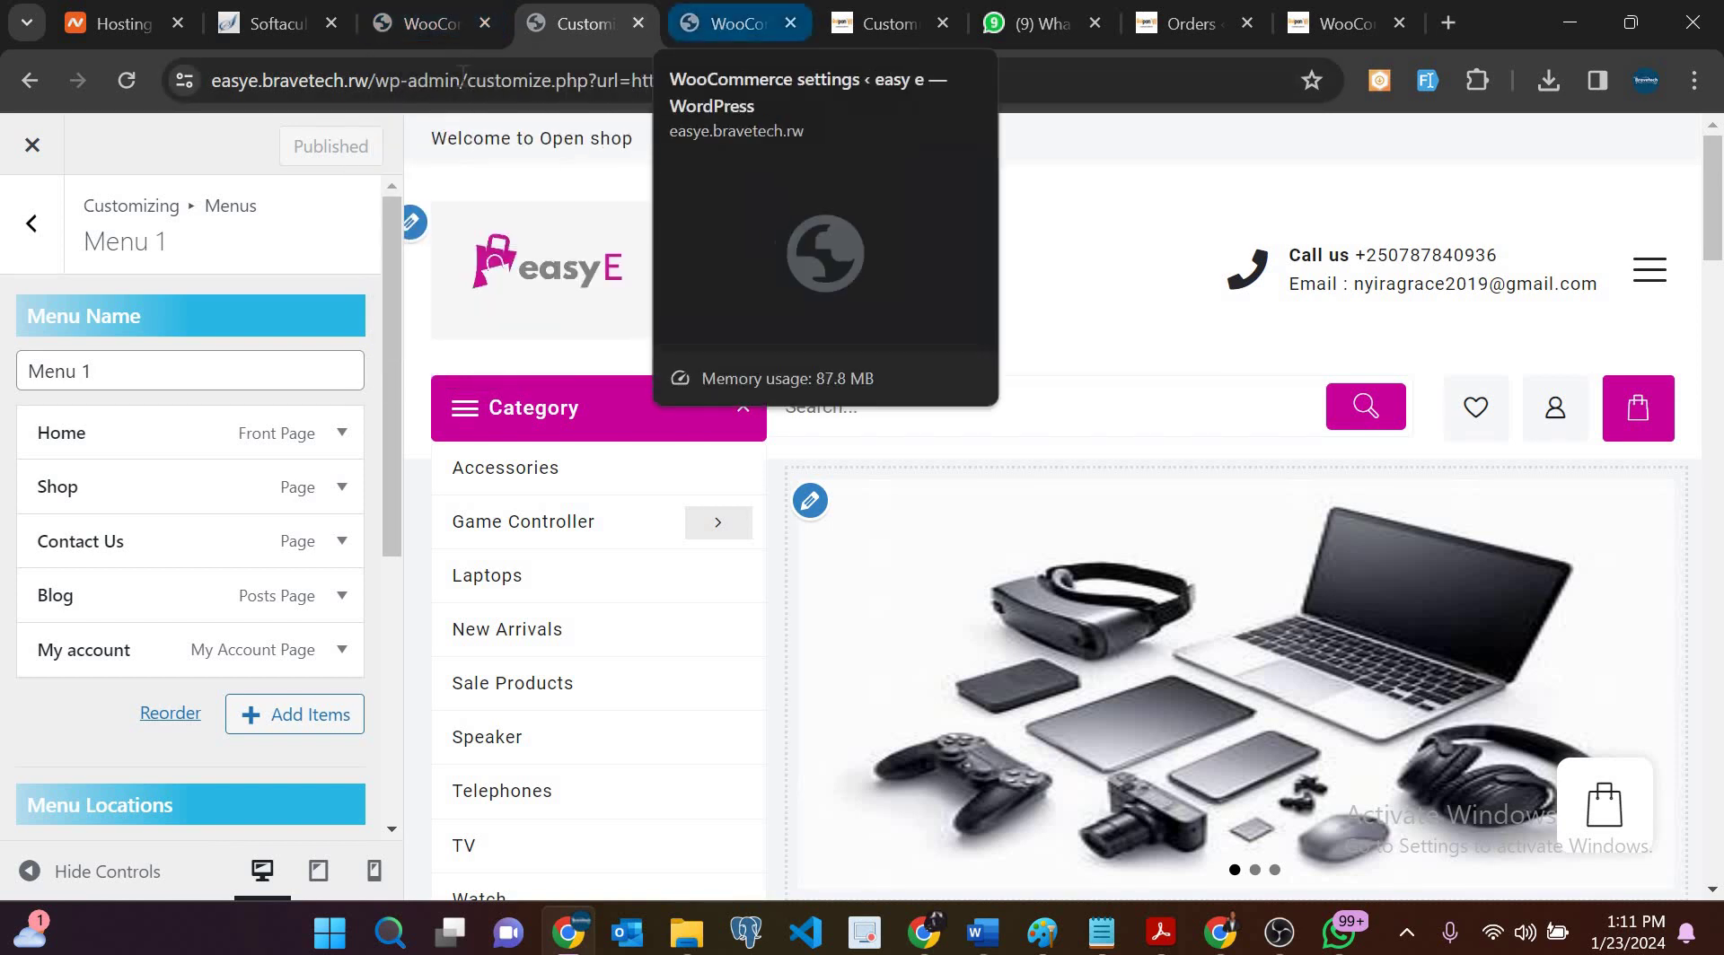
left_click(719, 12)
mouse_move(103, 135)
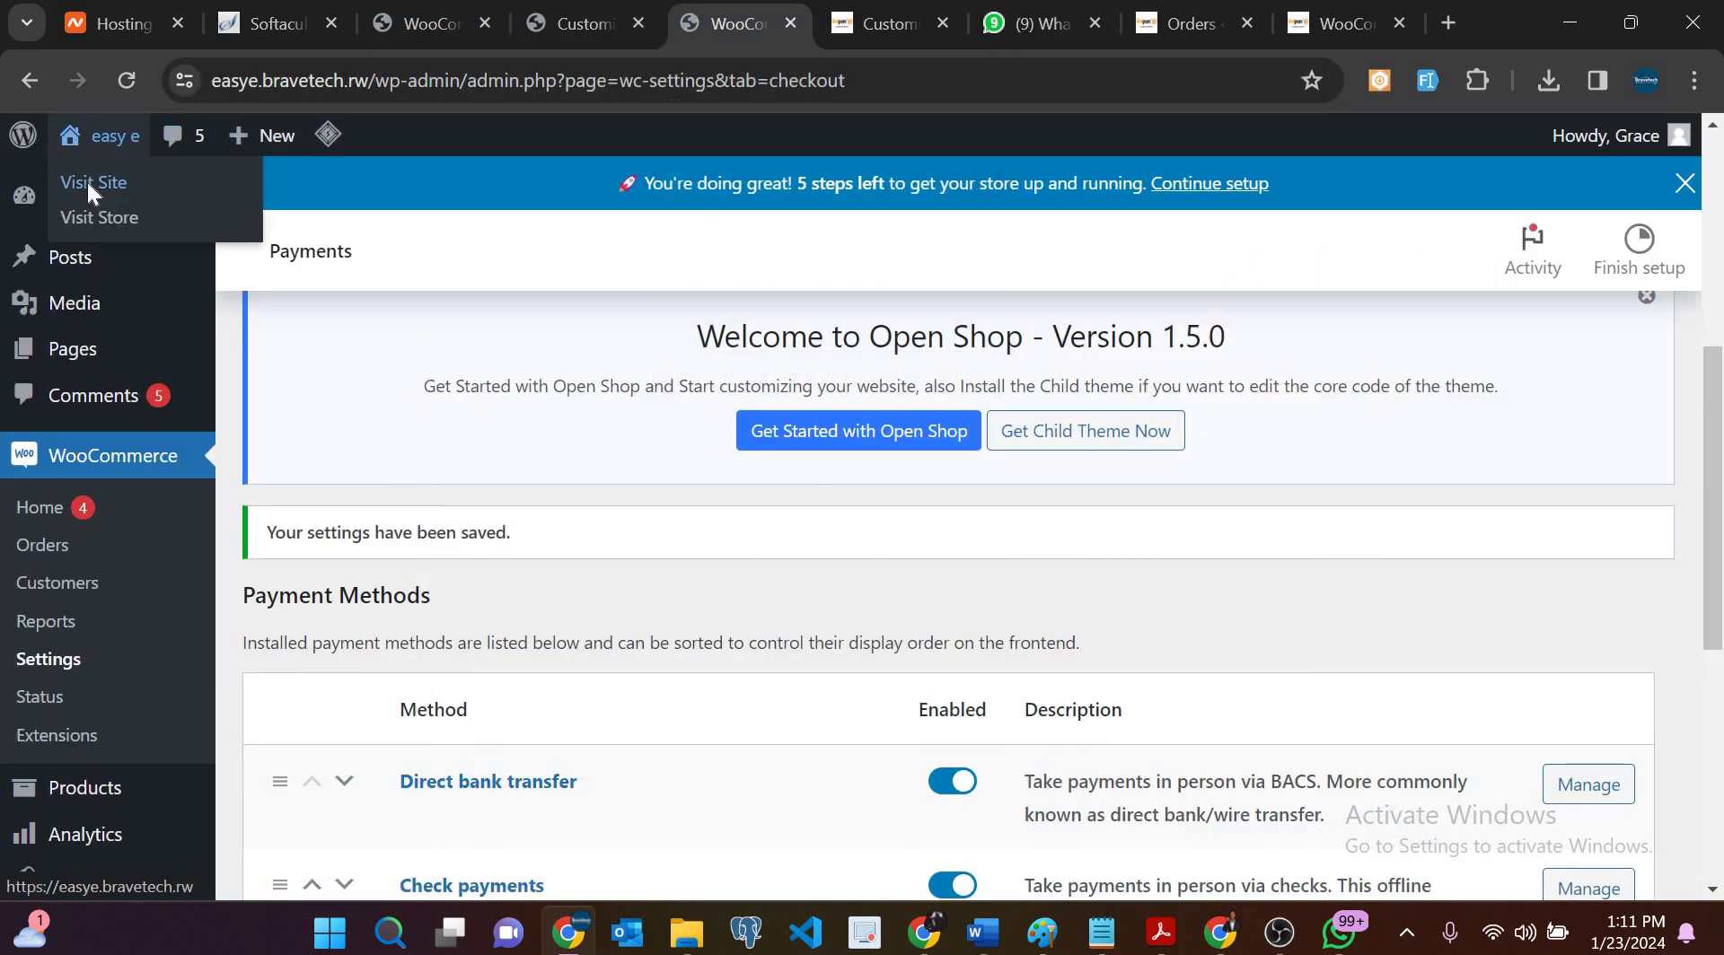
left_click(87, 183)
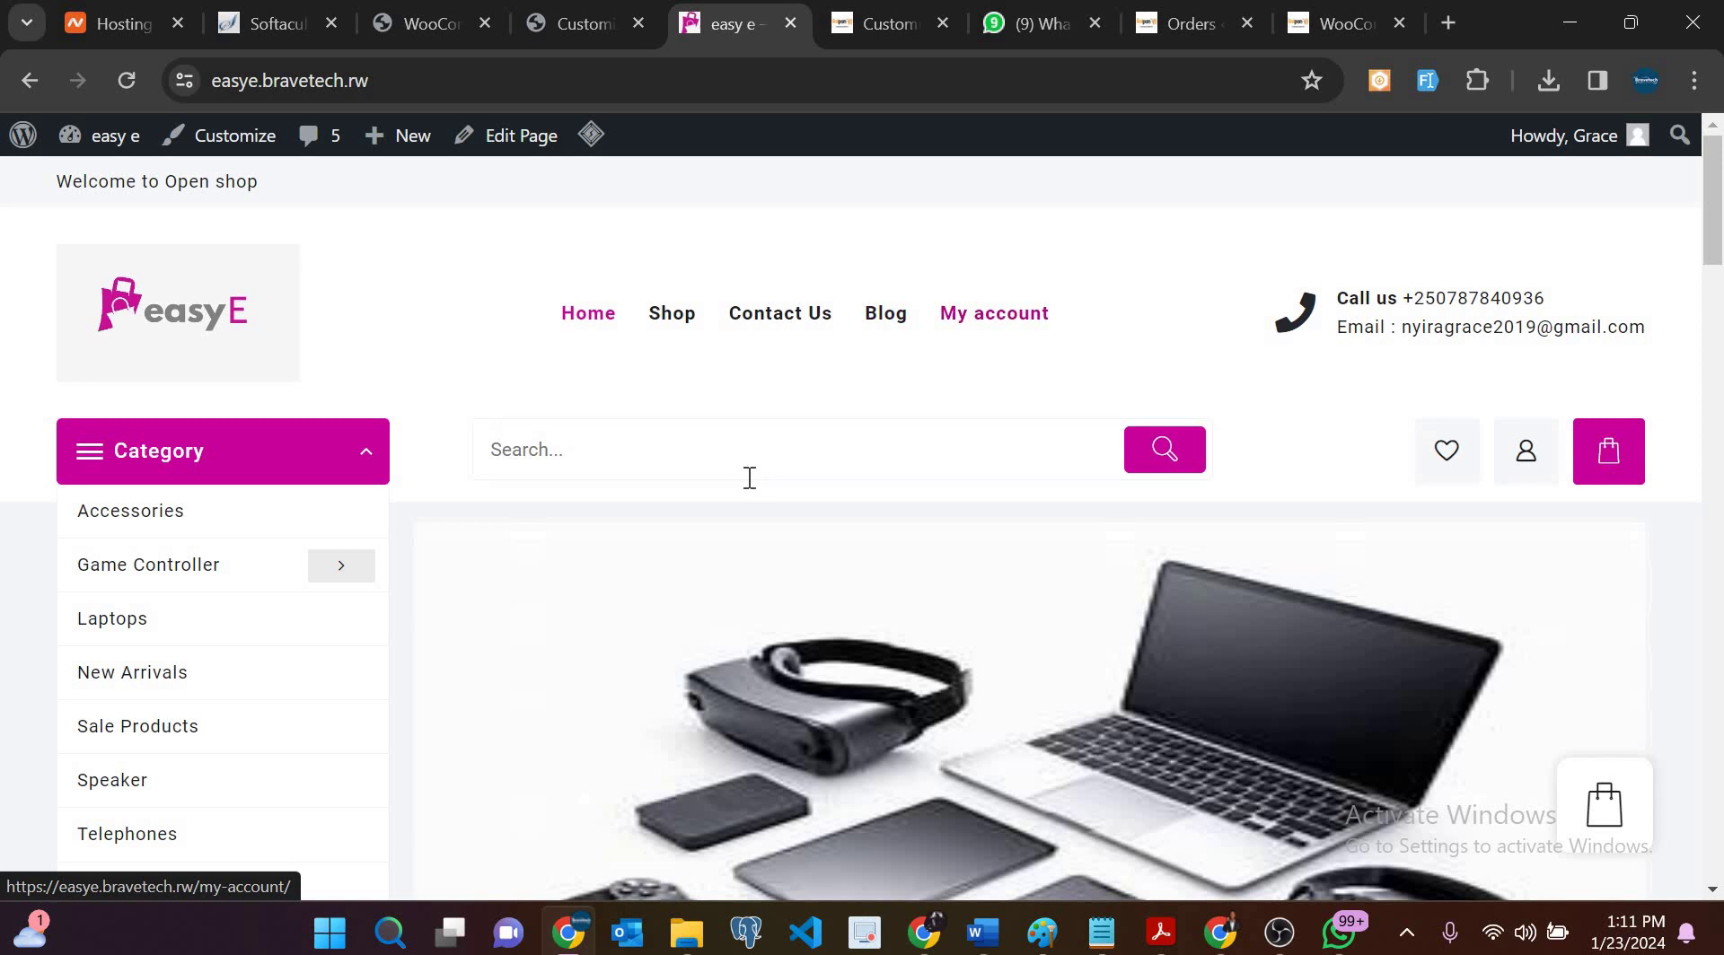
Step: Examine the copyright and designer credit line in the storefront's footer
scroll(749, 485, "down", 20)
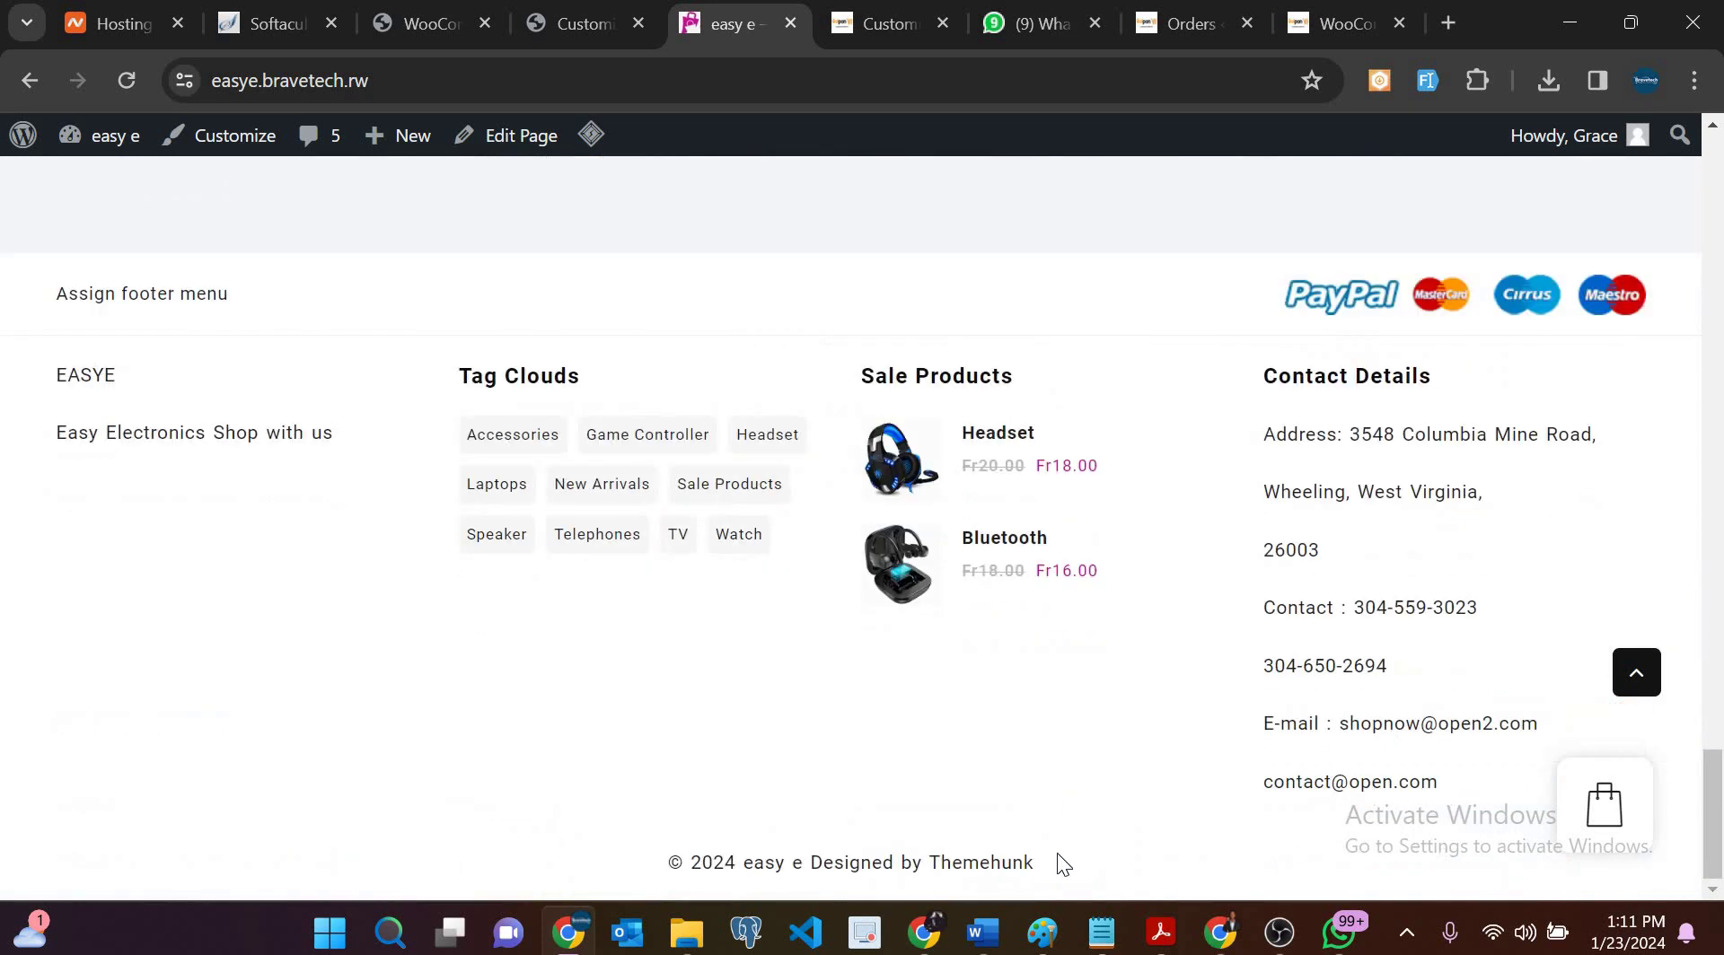
left_click_drag(1049, 865, 654, 855)
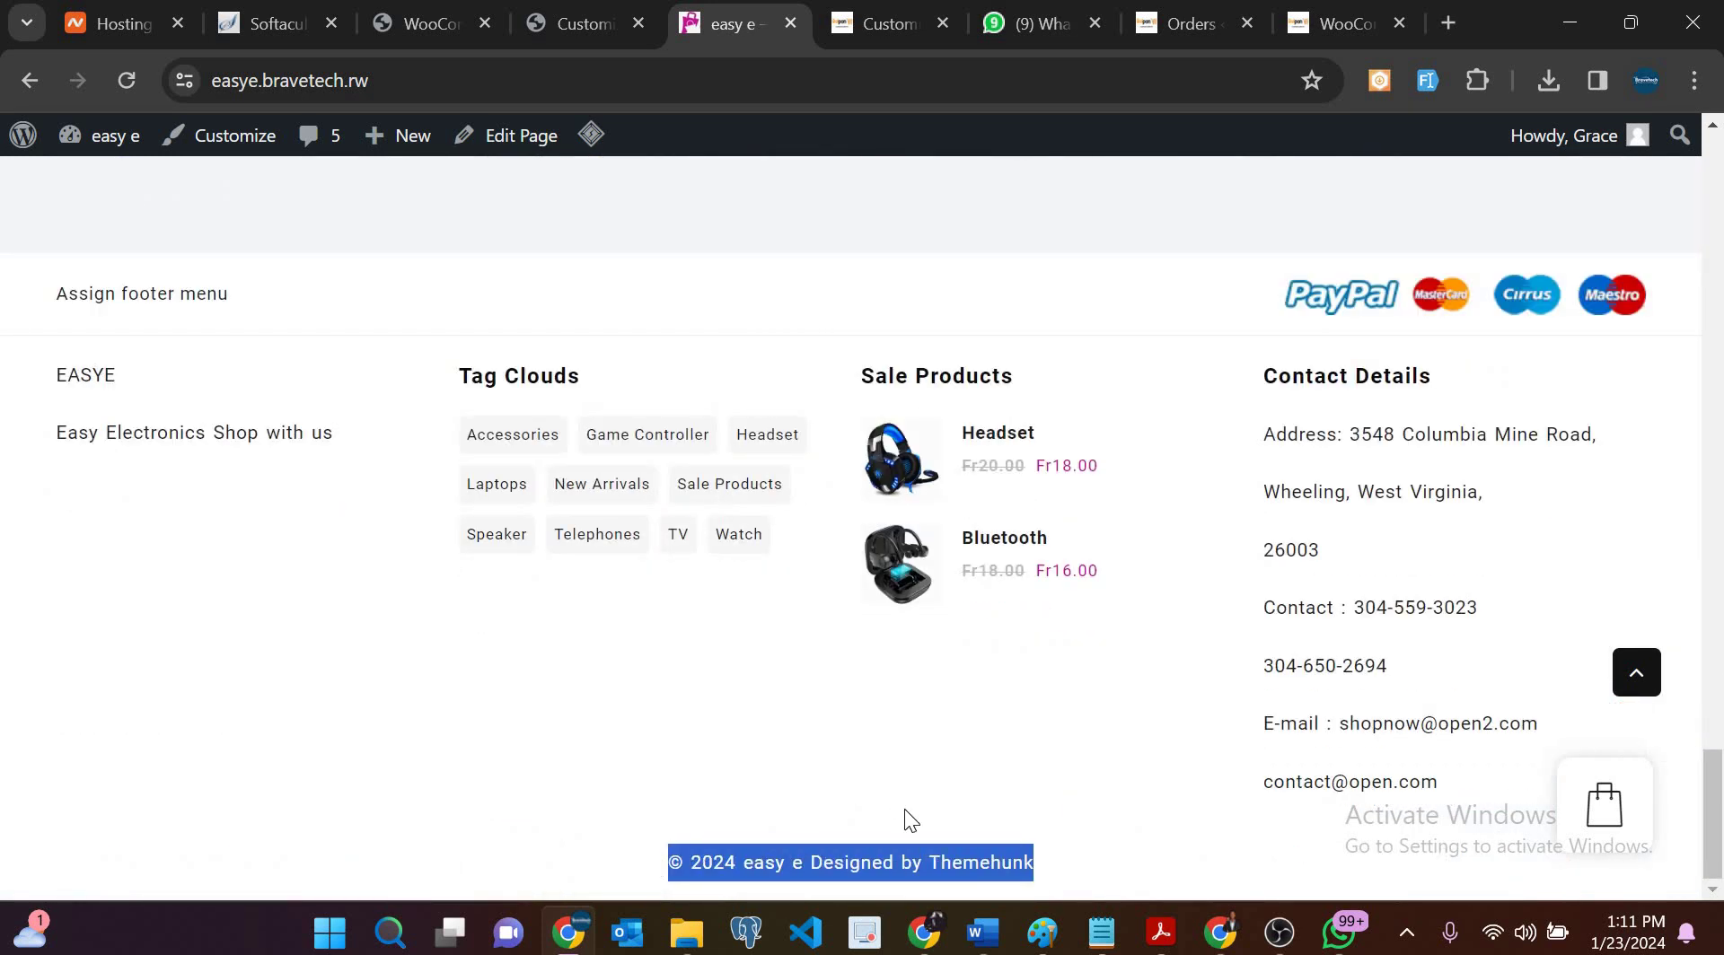
left_click(928, 863)
left_click_drag(931, 861, 934, 847)
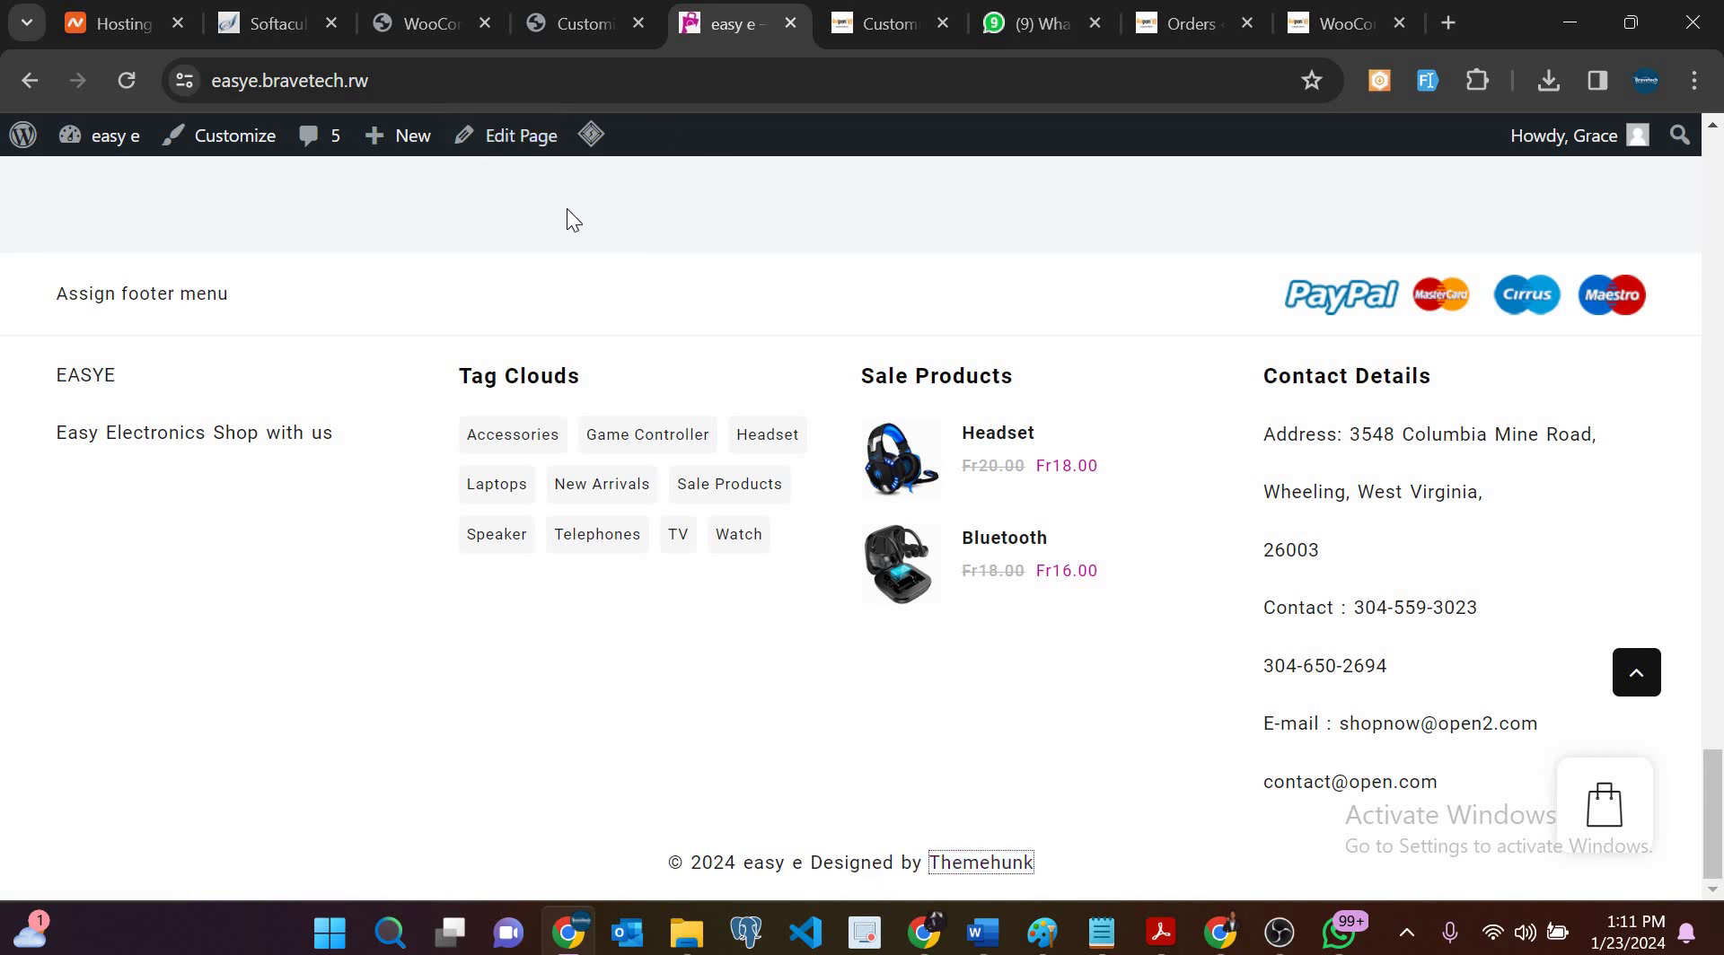
Step: Switch to the browser tab with the WooCommerce settings, open the Theme File Editor from there and accept its direct-editing warning
left_click(582, 16)
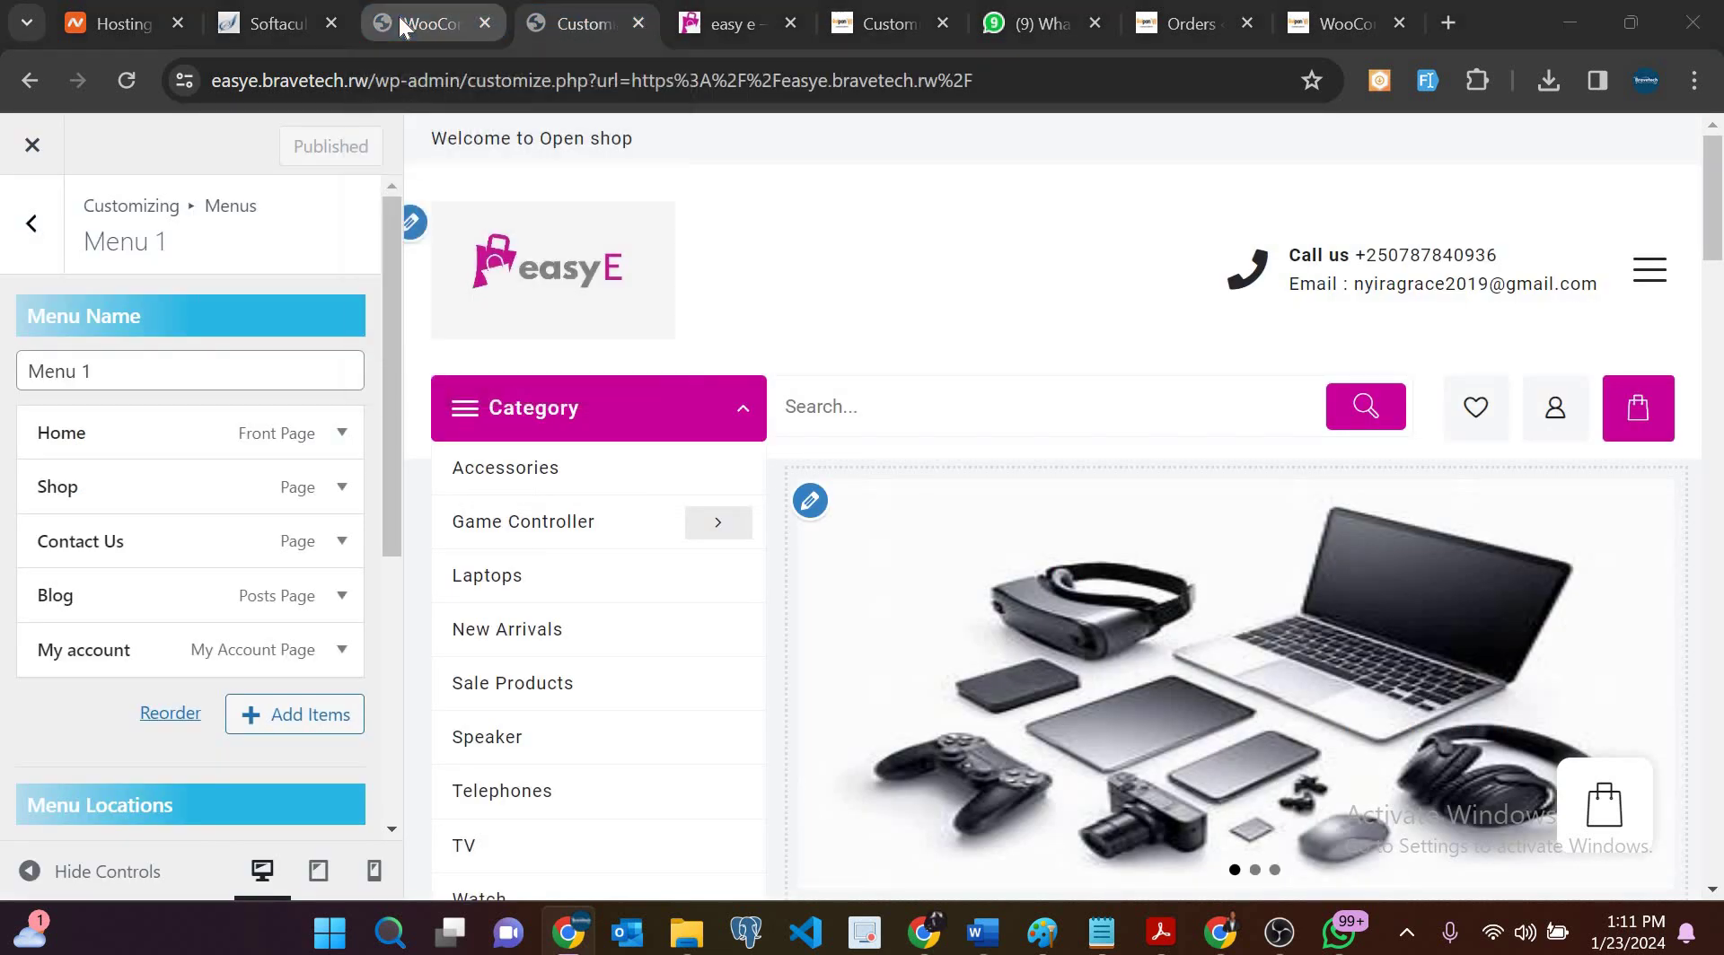
key("ctrl+shift+Tab")
scroll(81, 738, "down", 10)
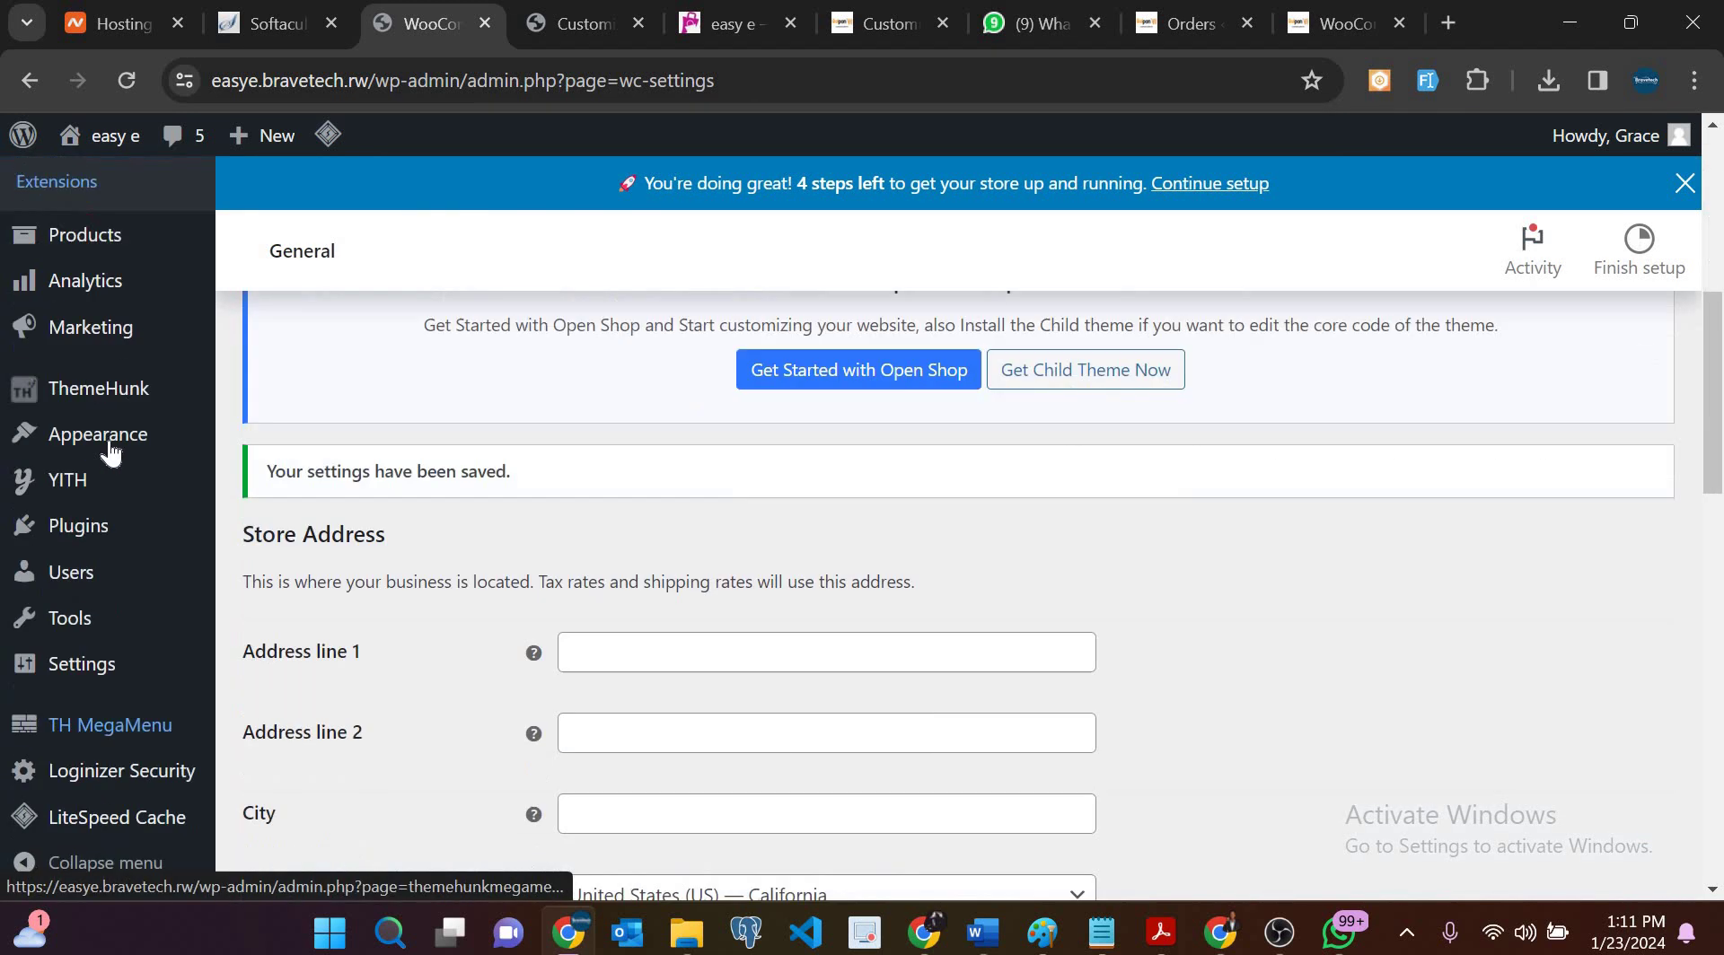
mouse_move(97, 434)
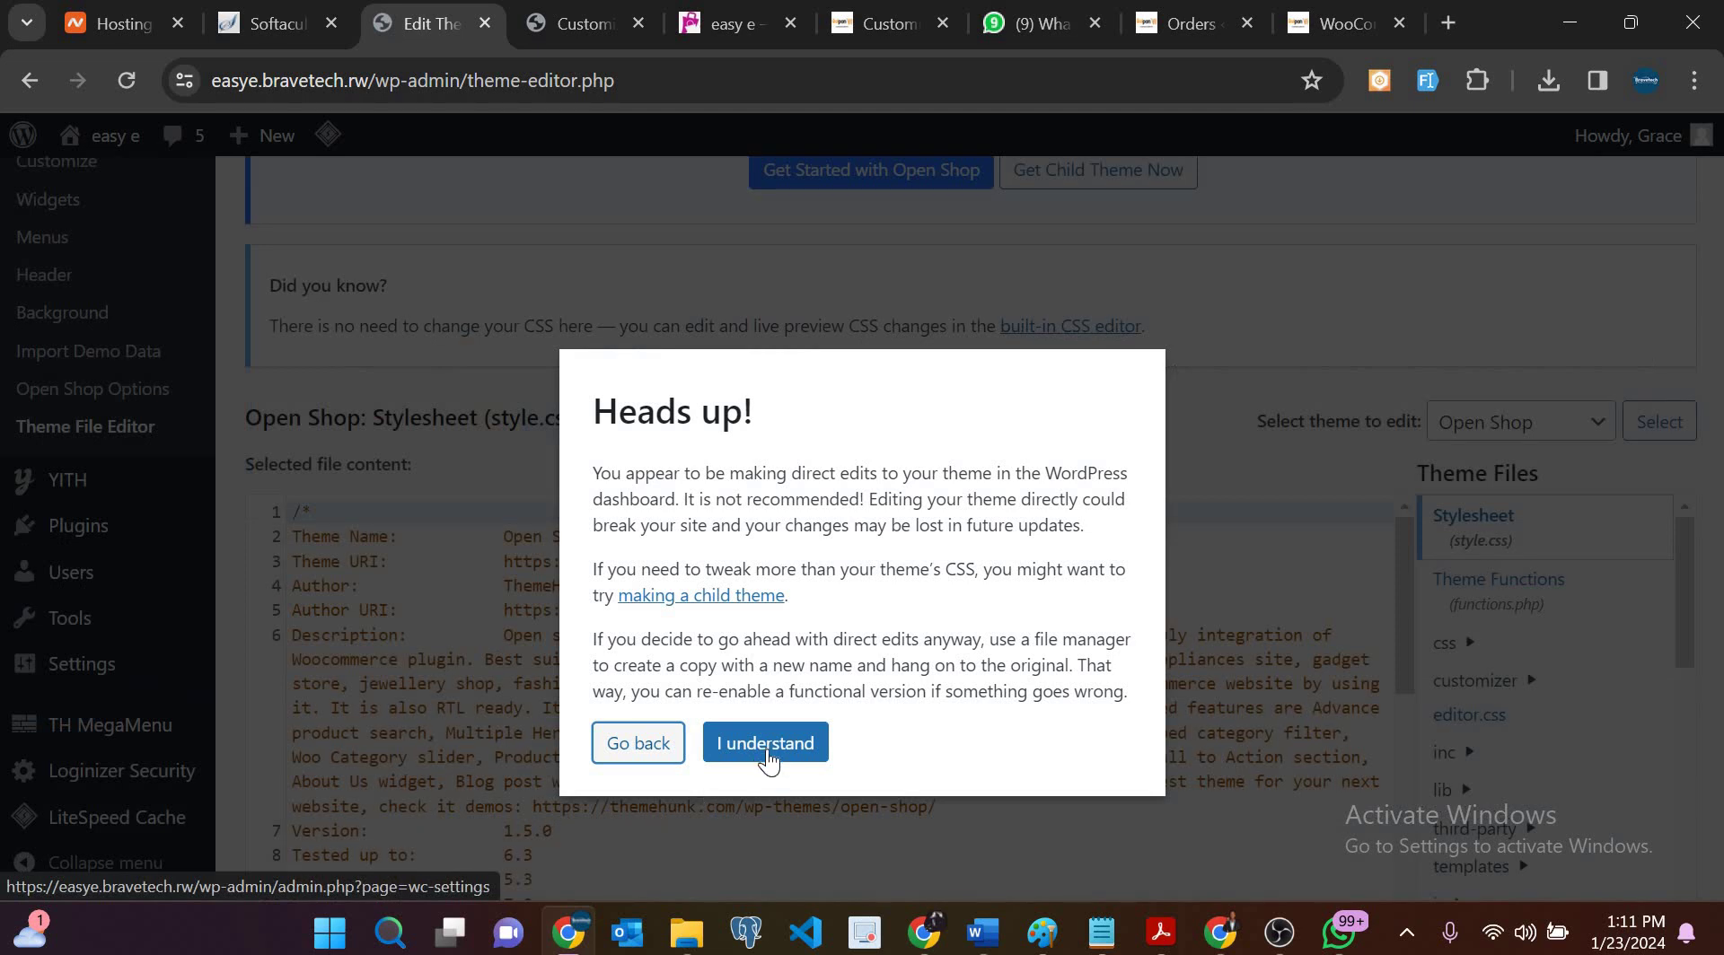
left_click(769, 745)
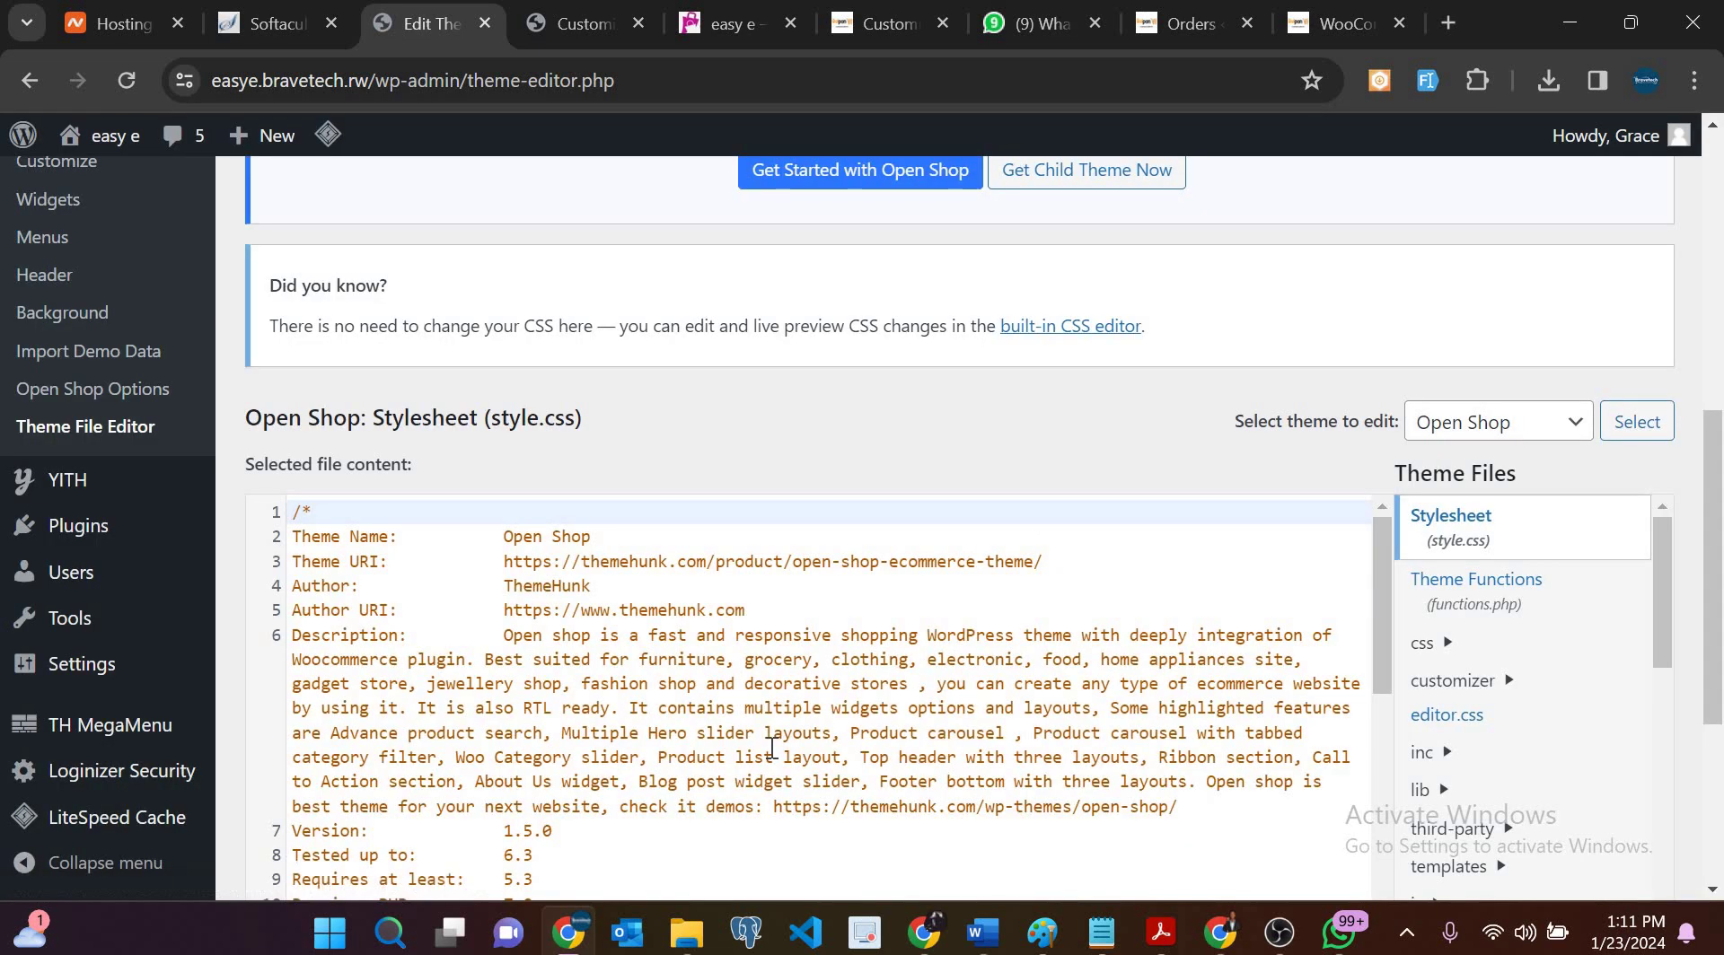
Step: Expand the inc folder of the Open Shop theme files and open footer-function.php for editing
scroll(771, 748, "down", 3)
scroll(771, 749, "down", 3)
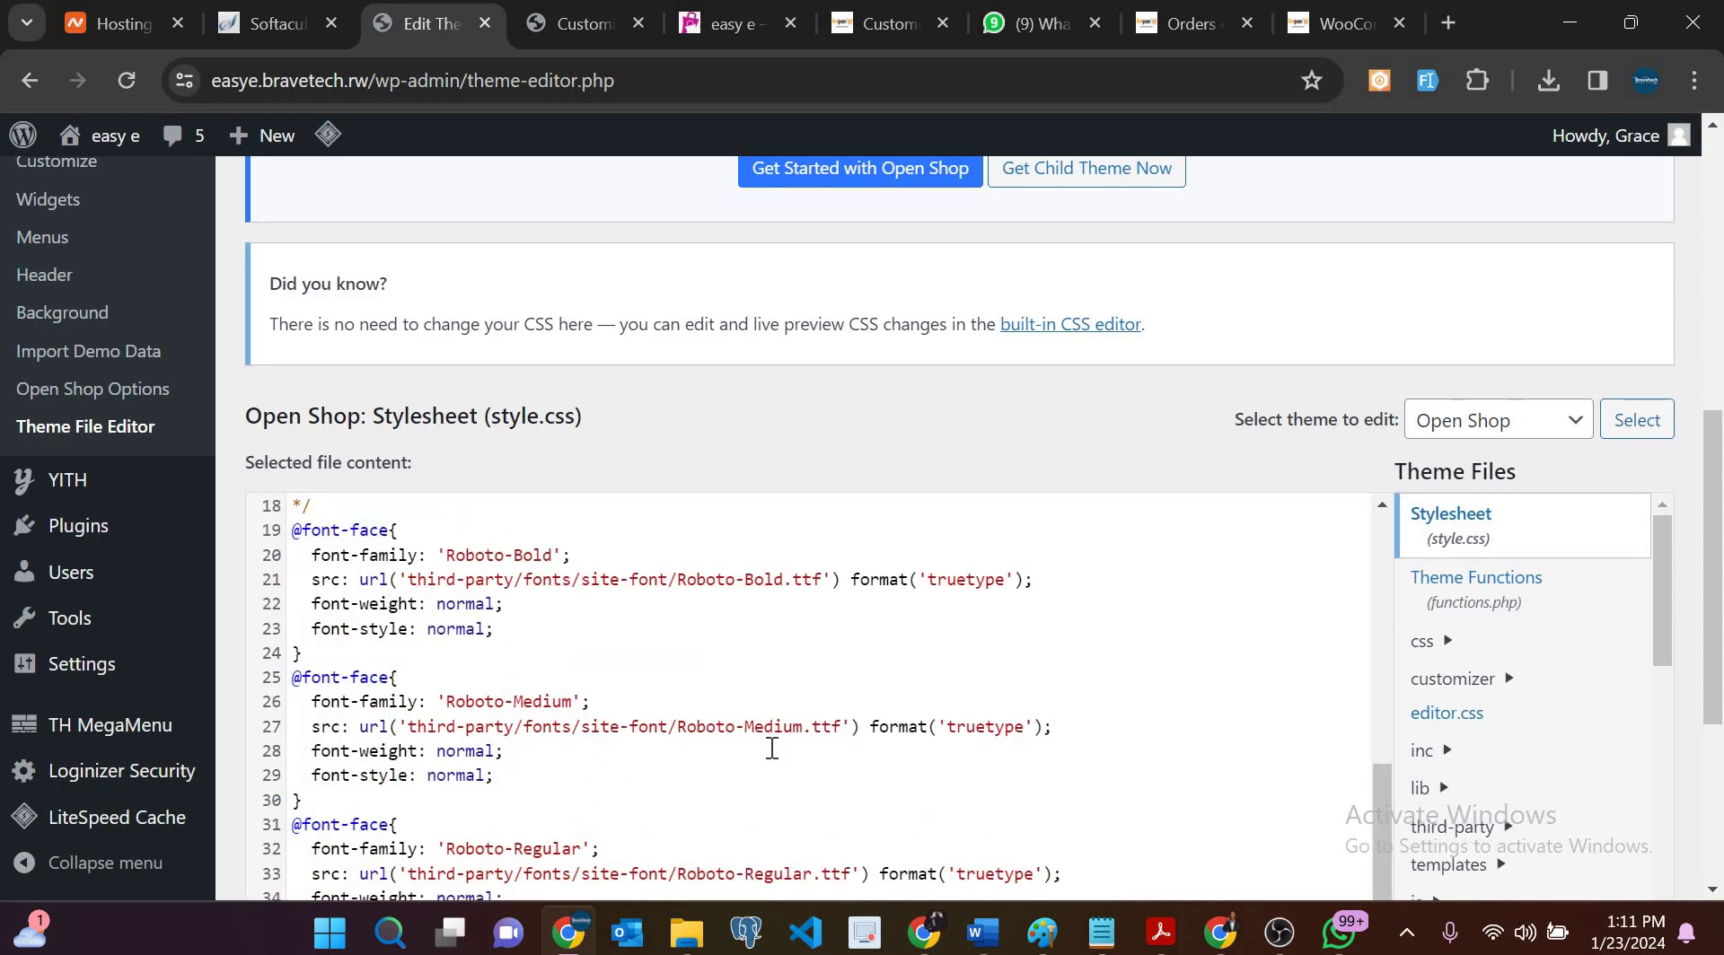
scroll(1455, 618, "down", 2)
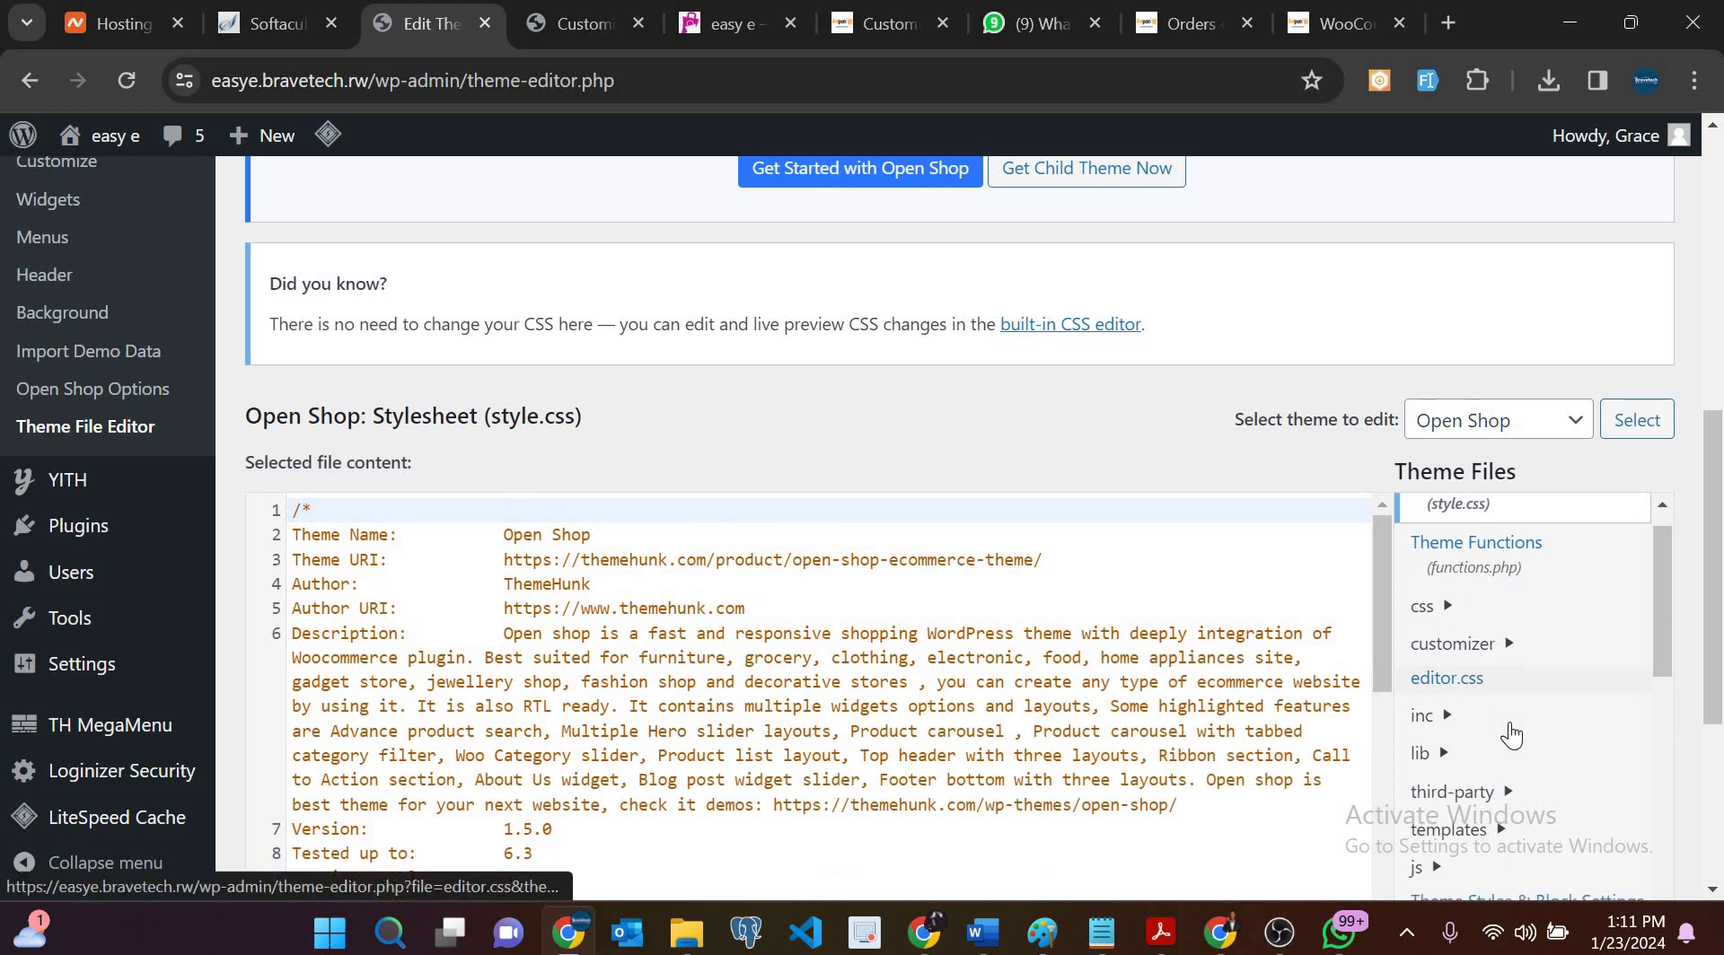
scroll(1455, 618, "down", 1)
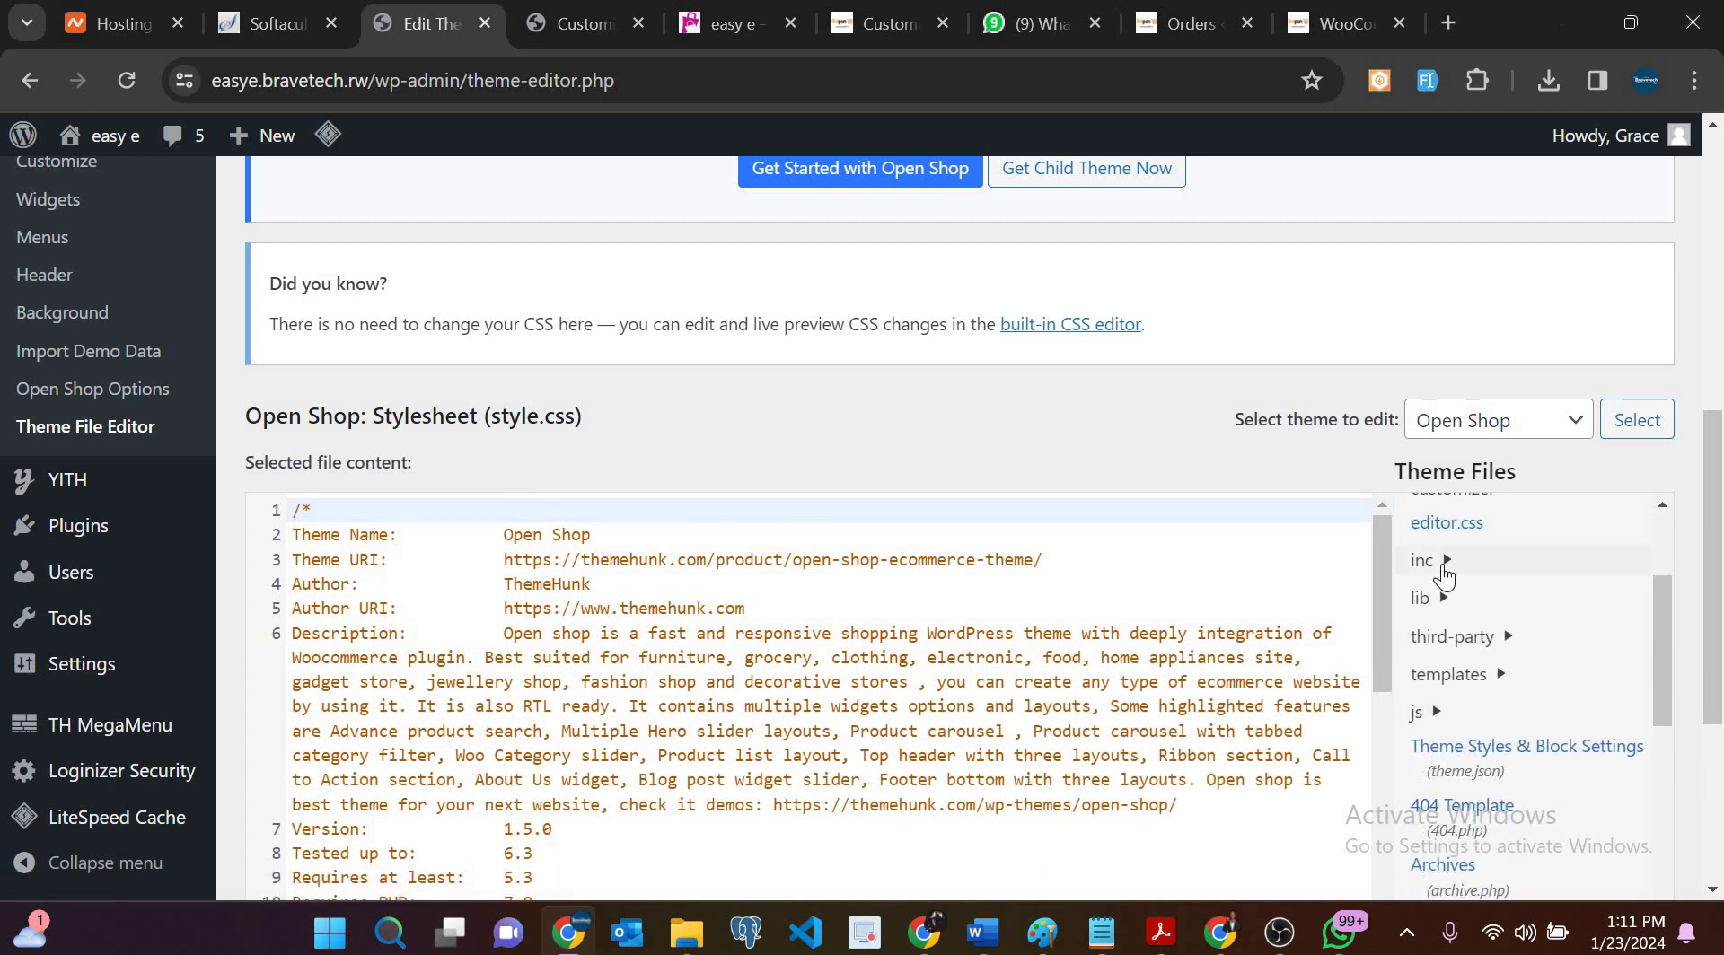
left_click(1443, 575)
scroll(1463, 619, "down", 1)
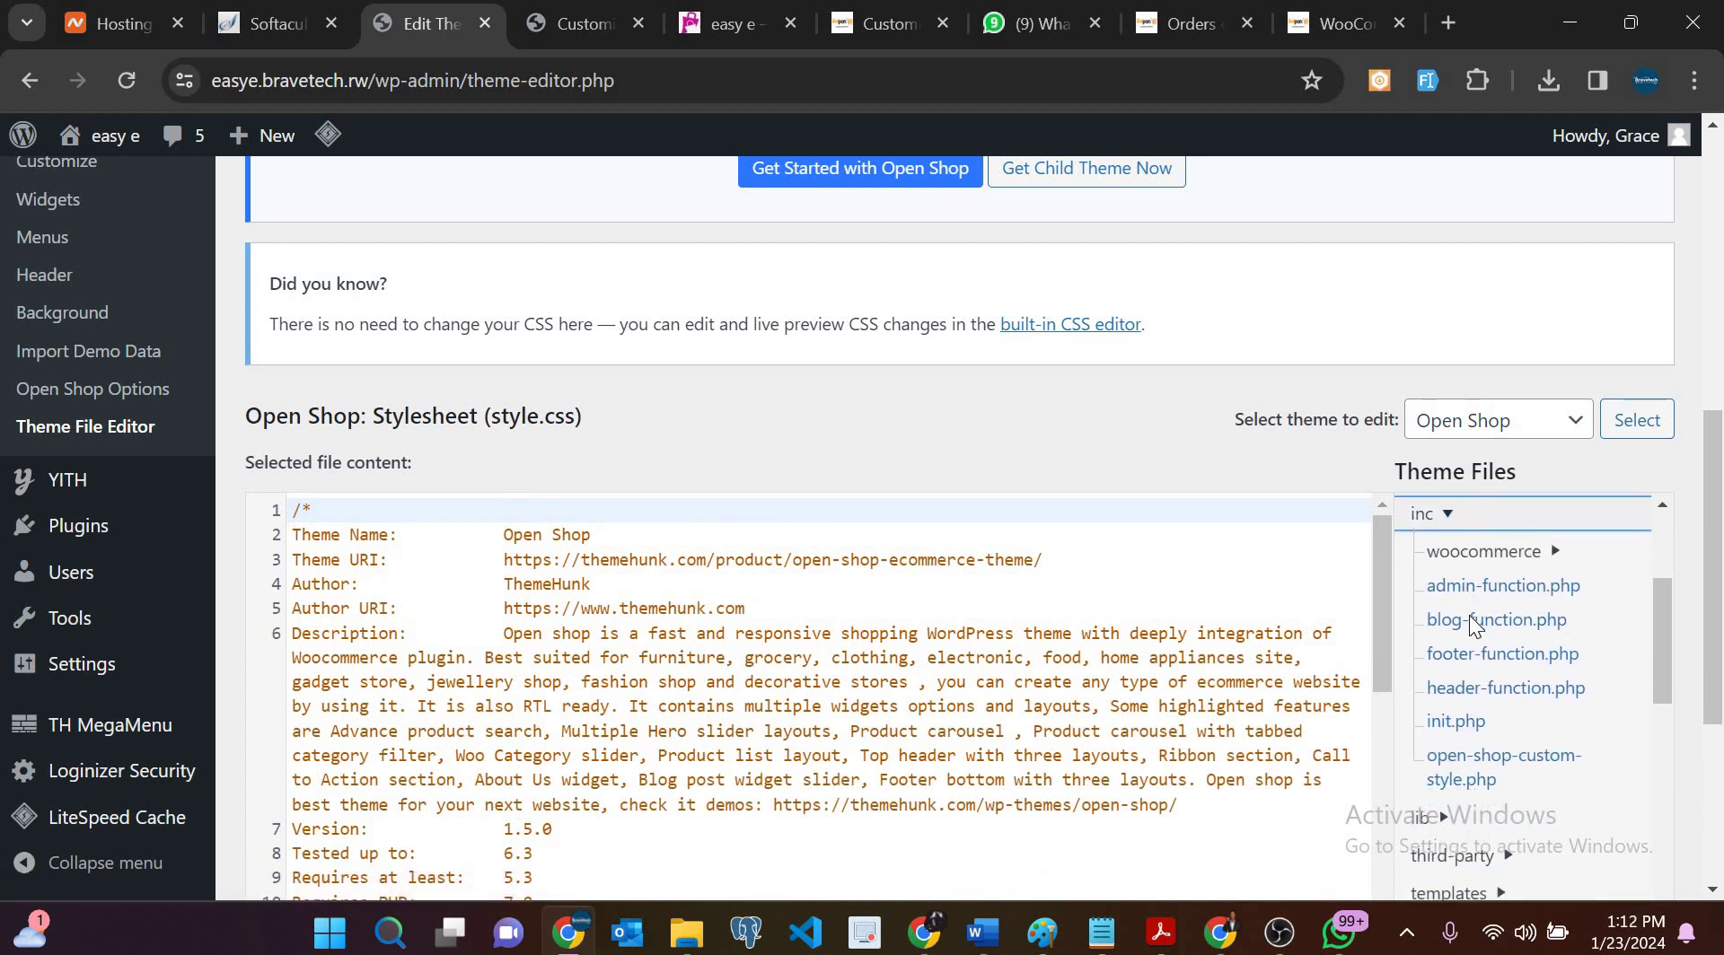
left_click(1470, 639)
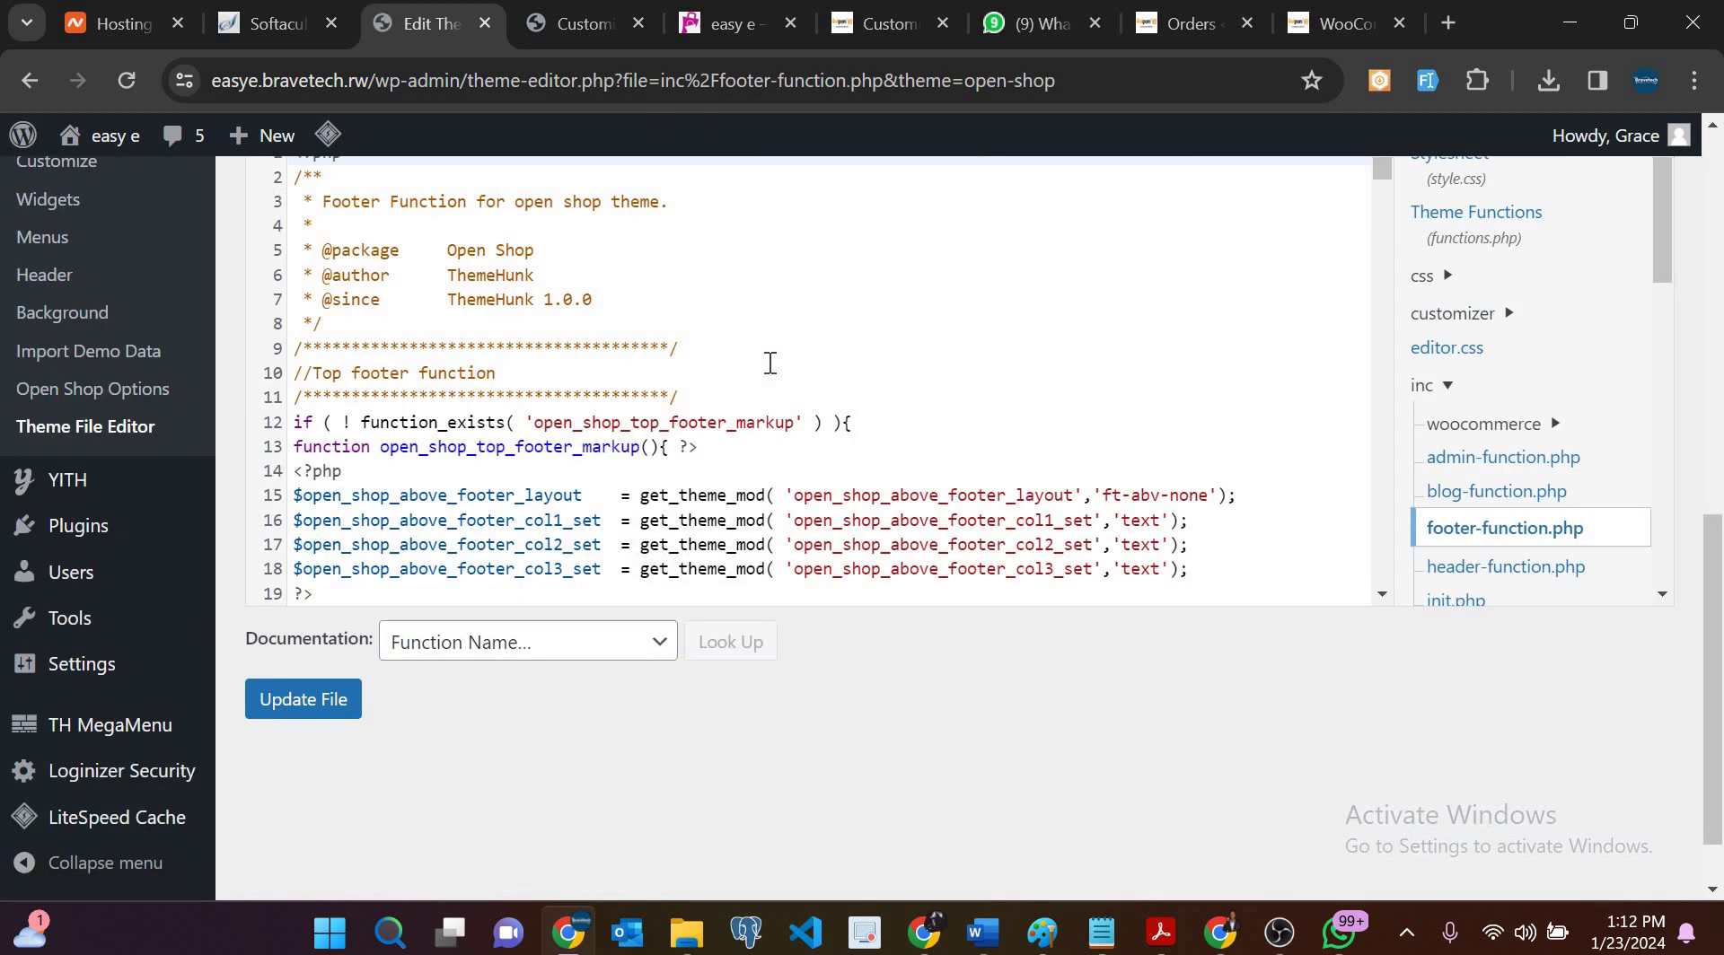
Step: Search footer-function.php for "designed" and place the cursor in the footer credit's "Designed by" line
scroll(770, 363, "down", 6)
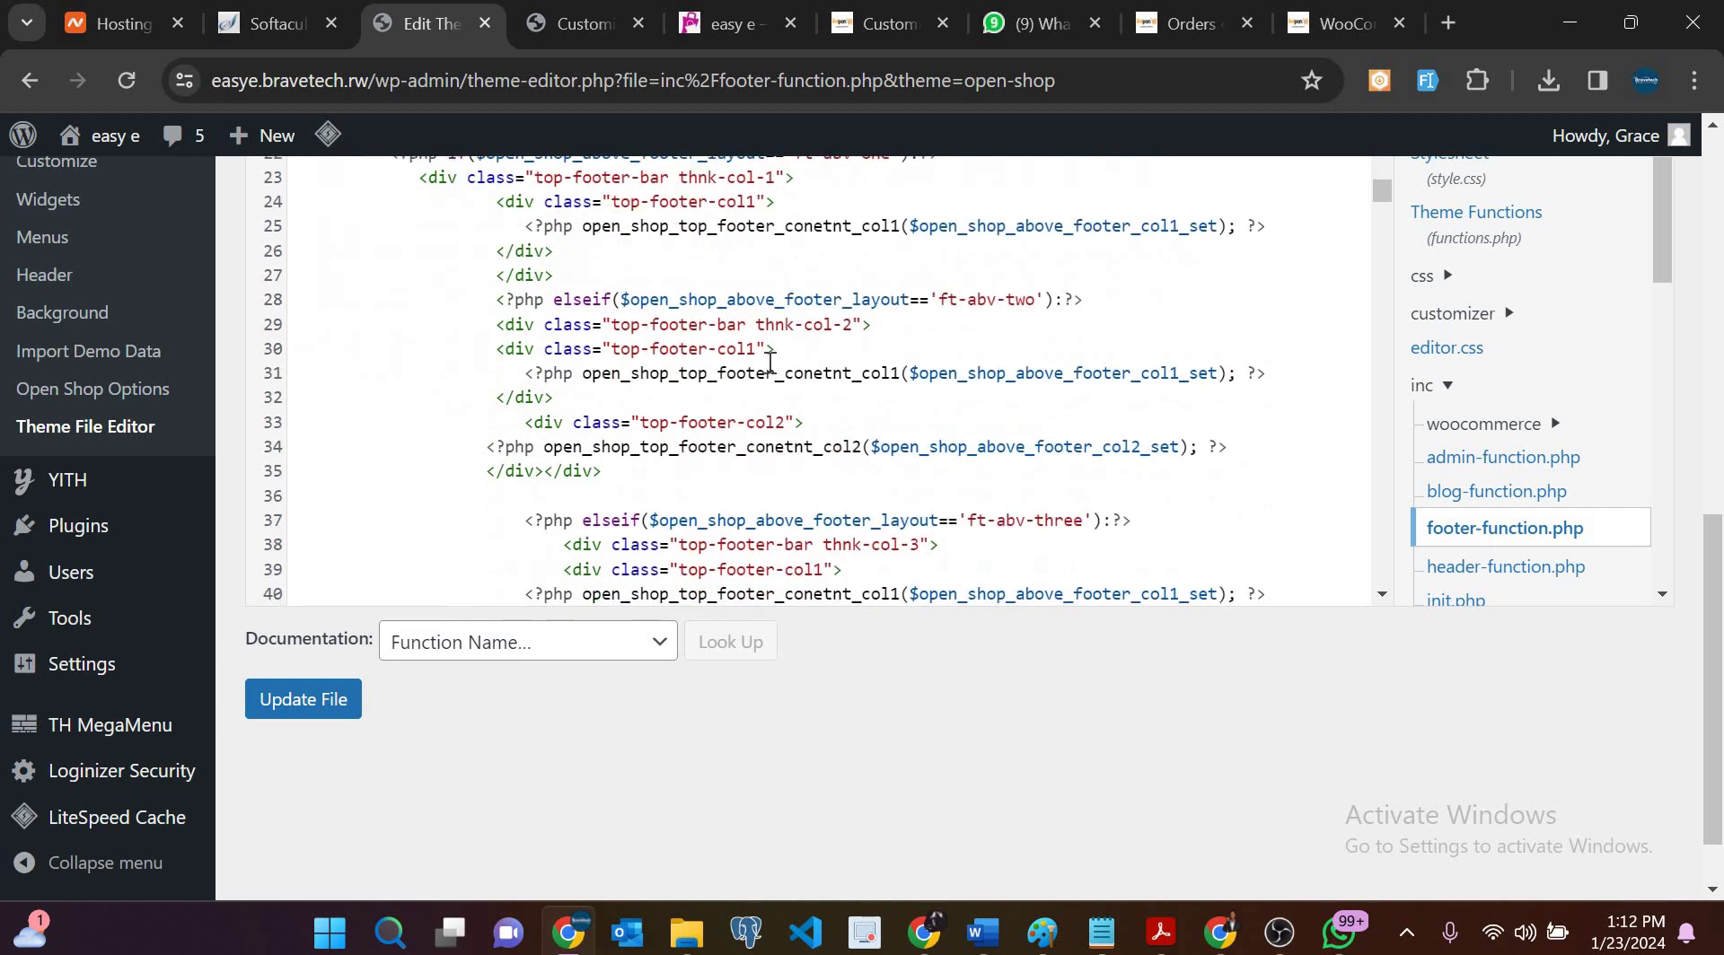
scroll(770, 363, "down", 4)
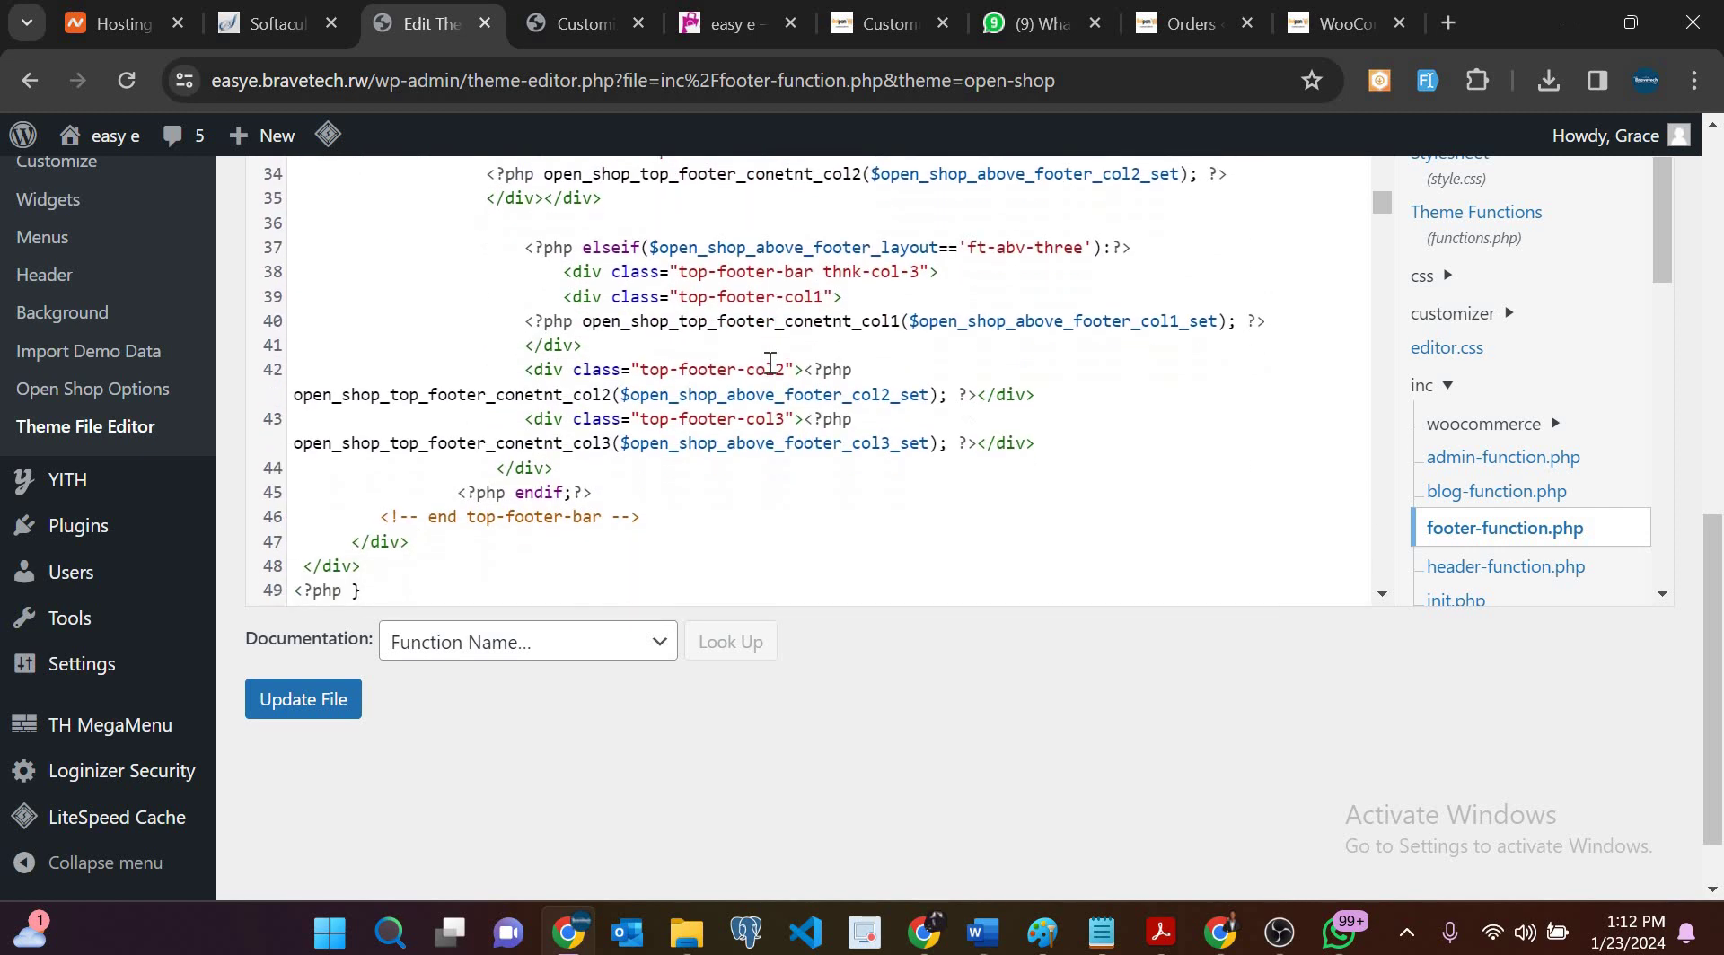
scroll(770, 362, "up", 13)
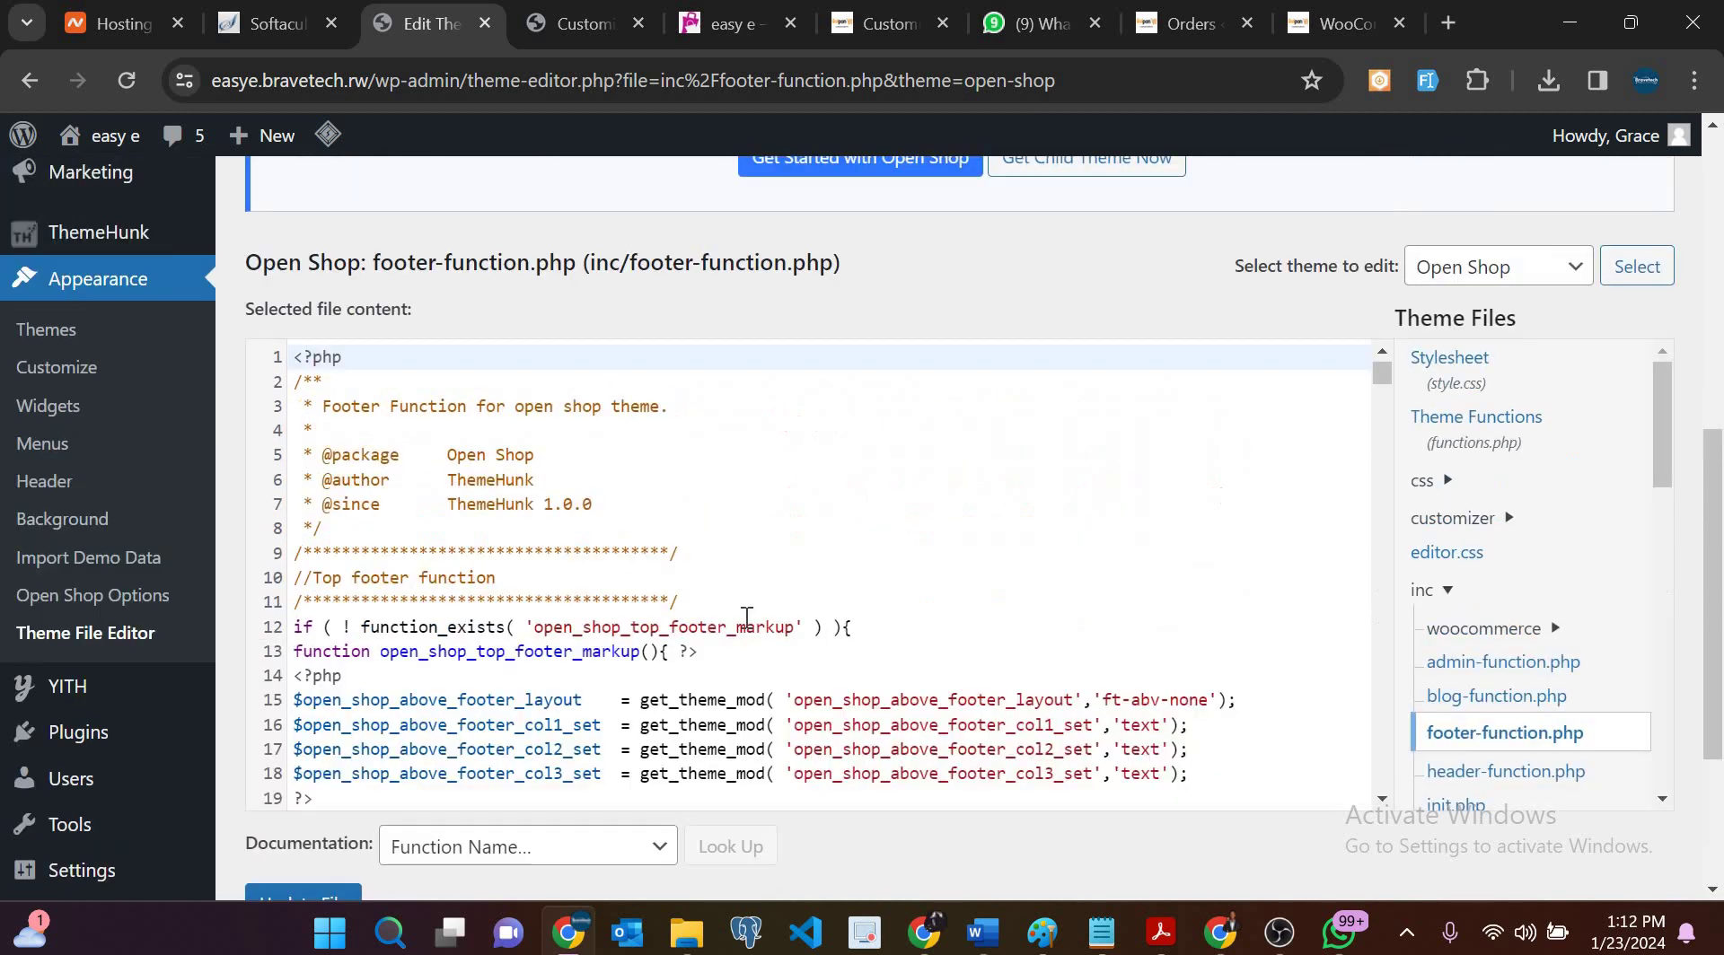
scroll(746, 618, "up", 2)
left_click(746, 618)
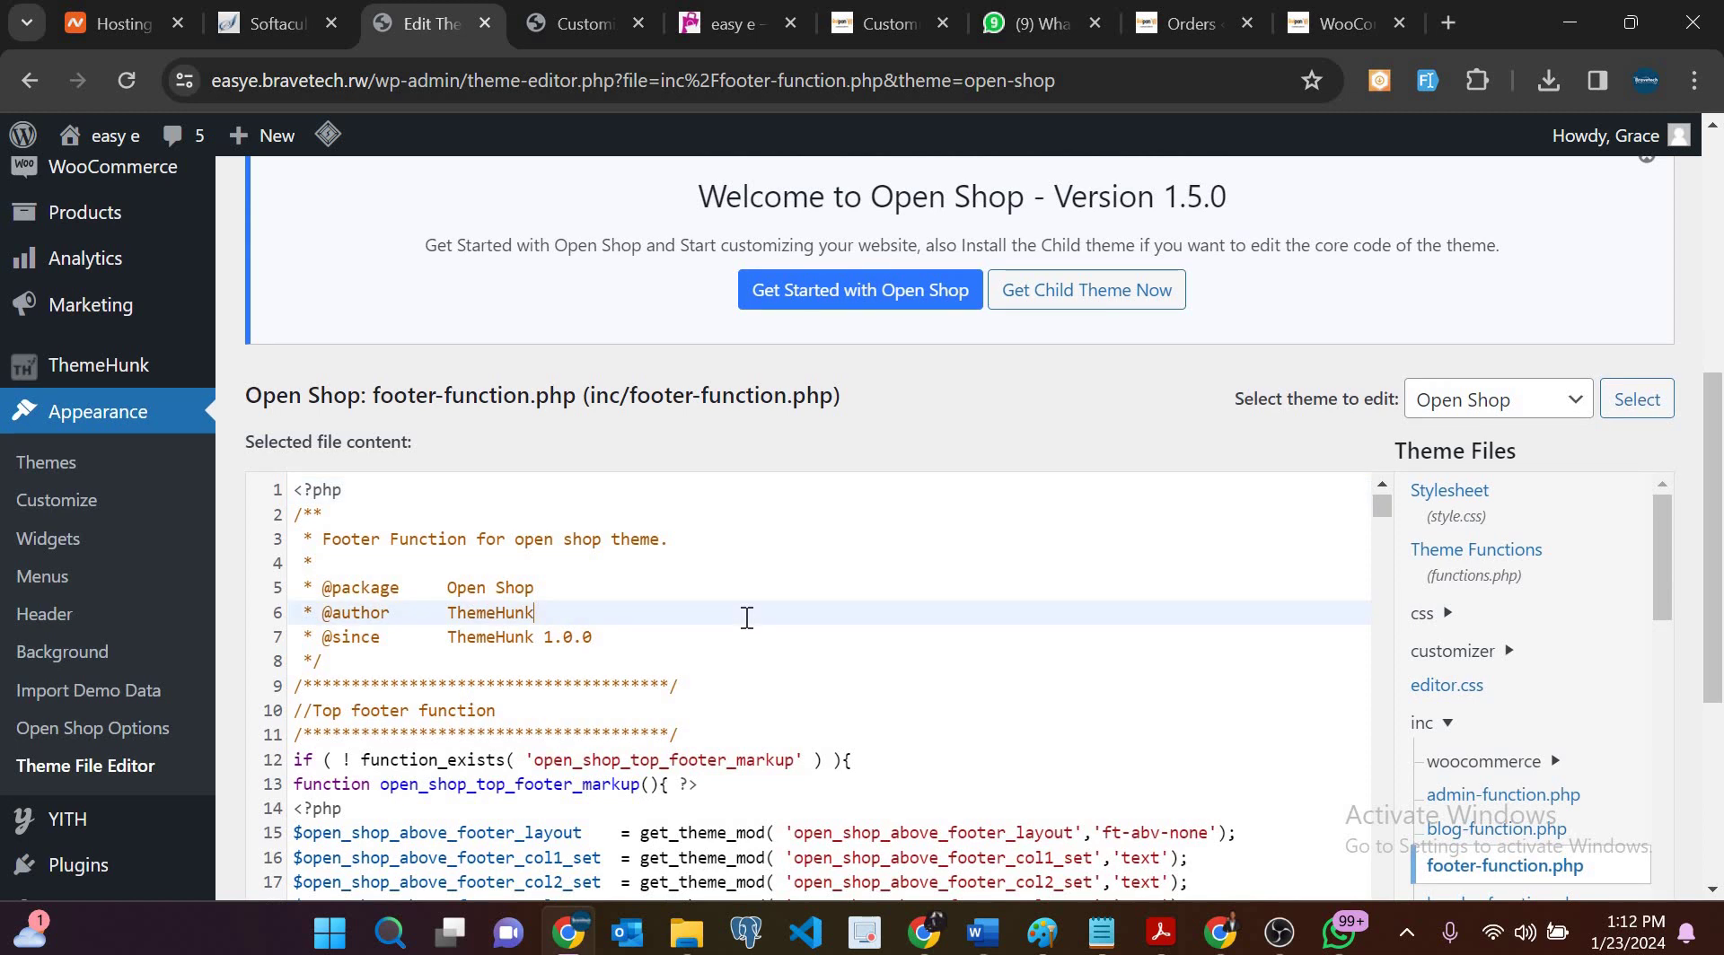
key("ctrl+f")
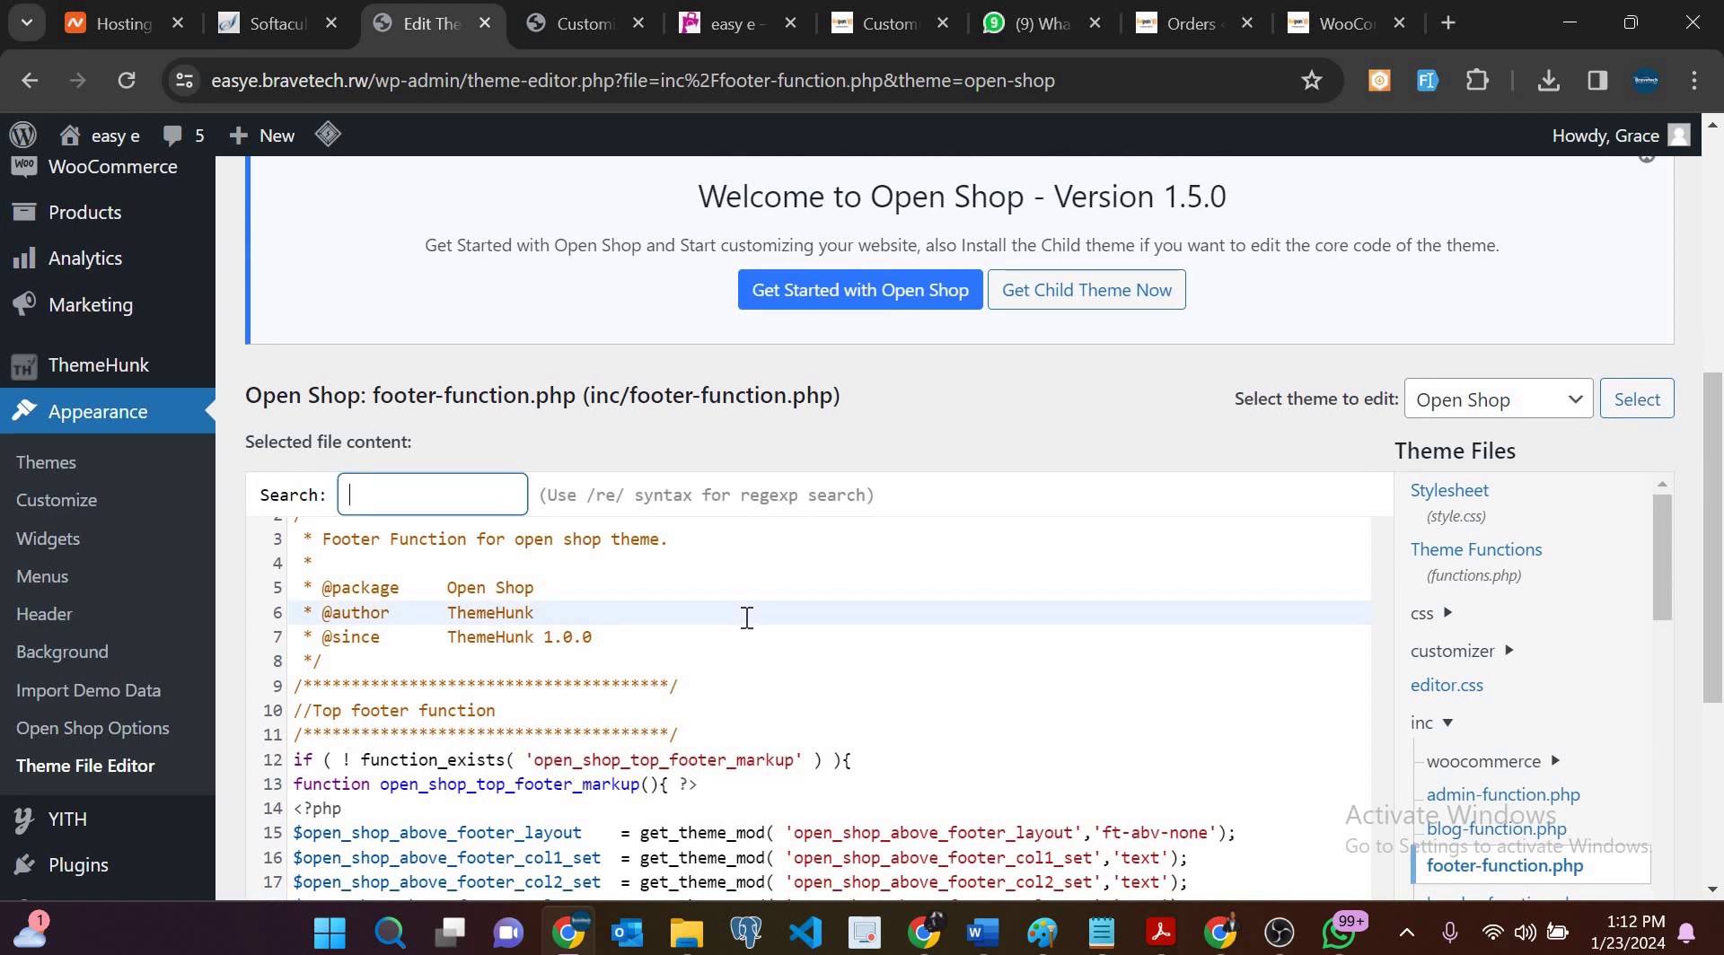
type("dise")
key("BackSpace")
key("BackSpace")
key("BackSpace")
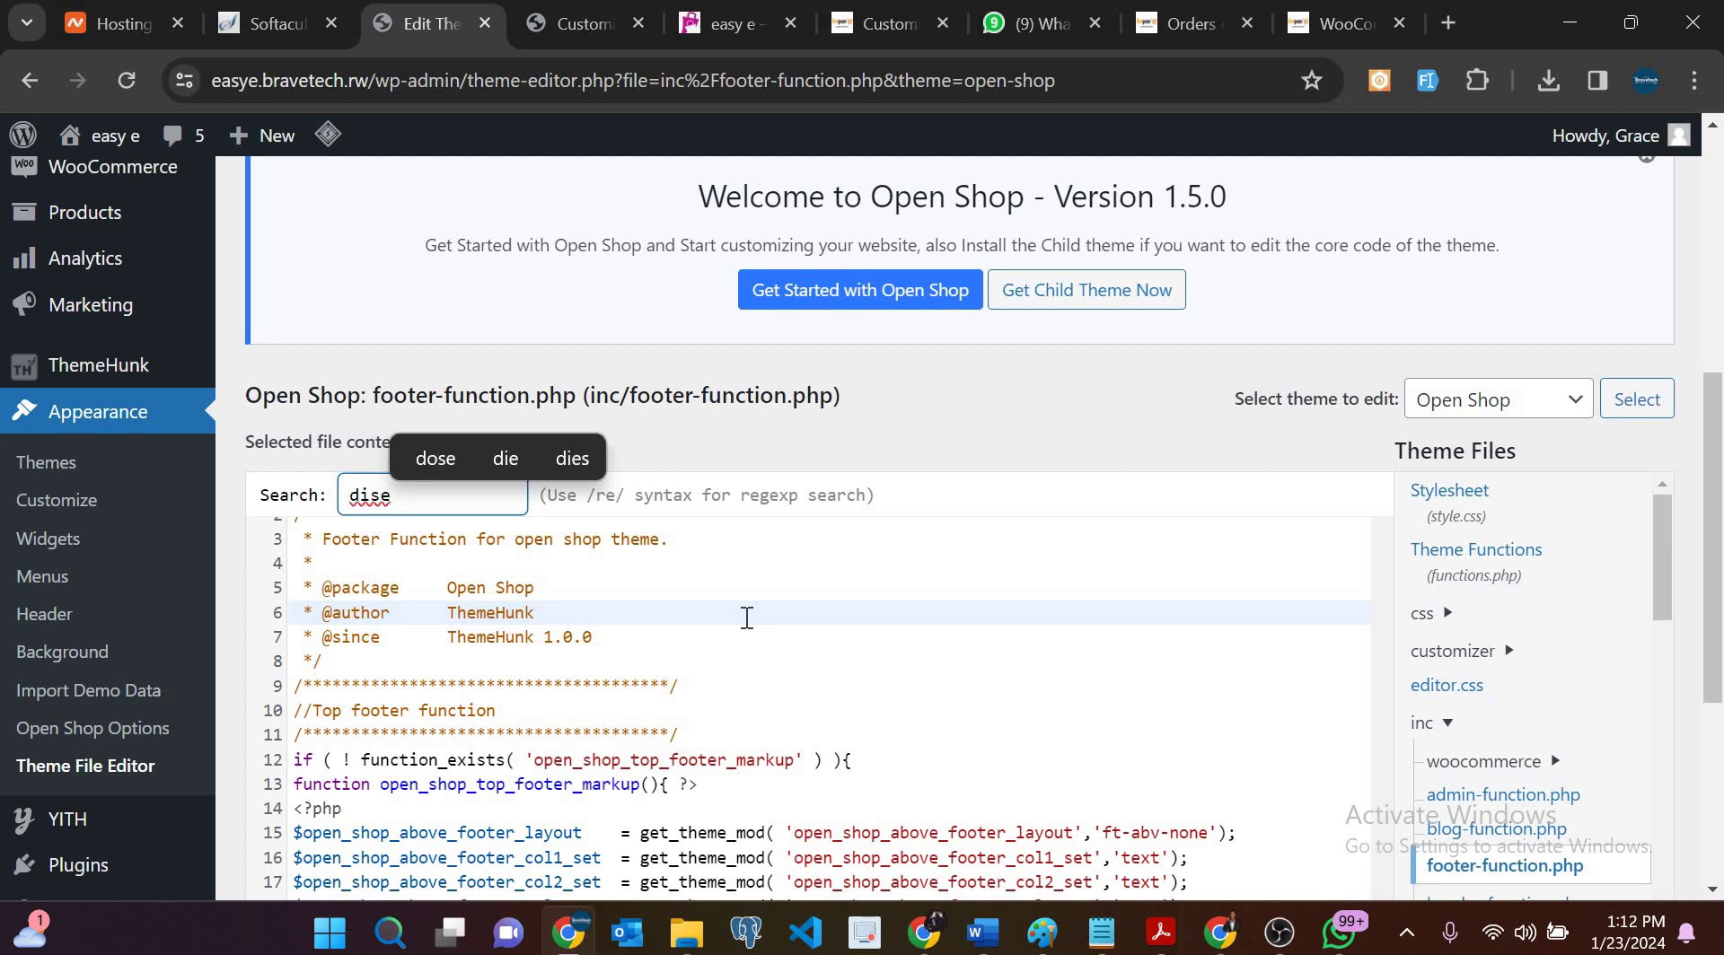
type("ed")
key("BackSpace")
type("s")
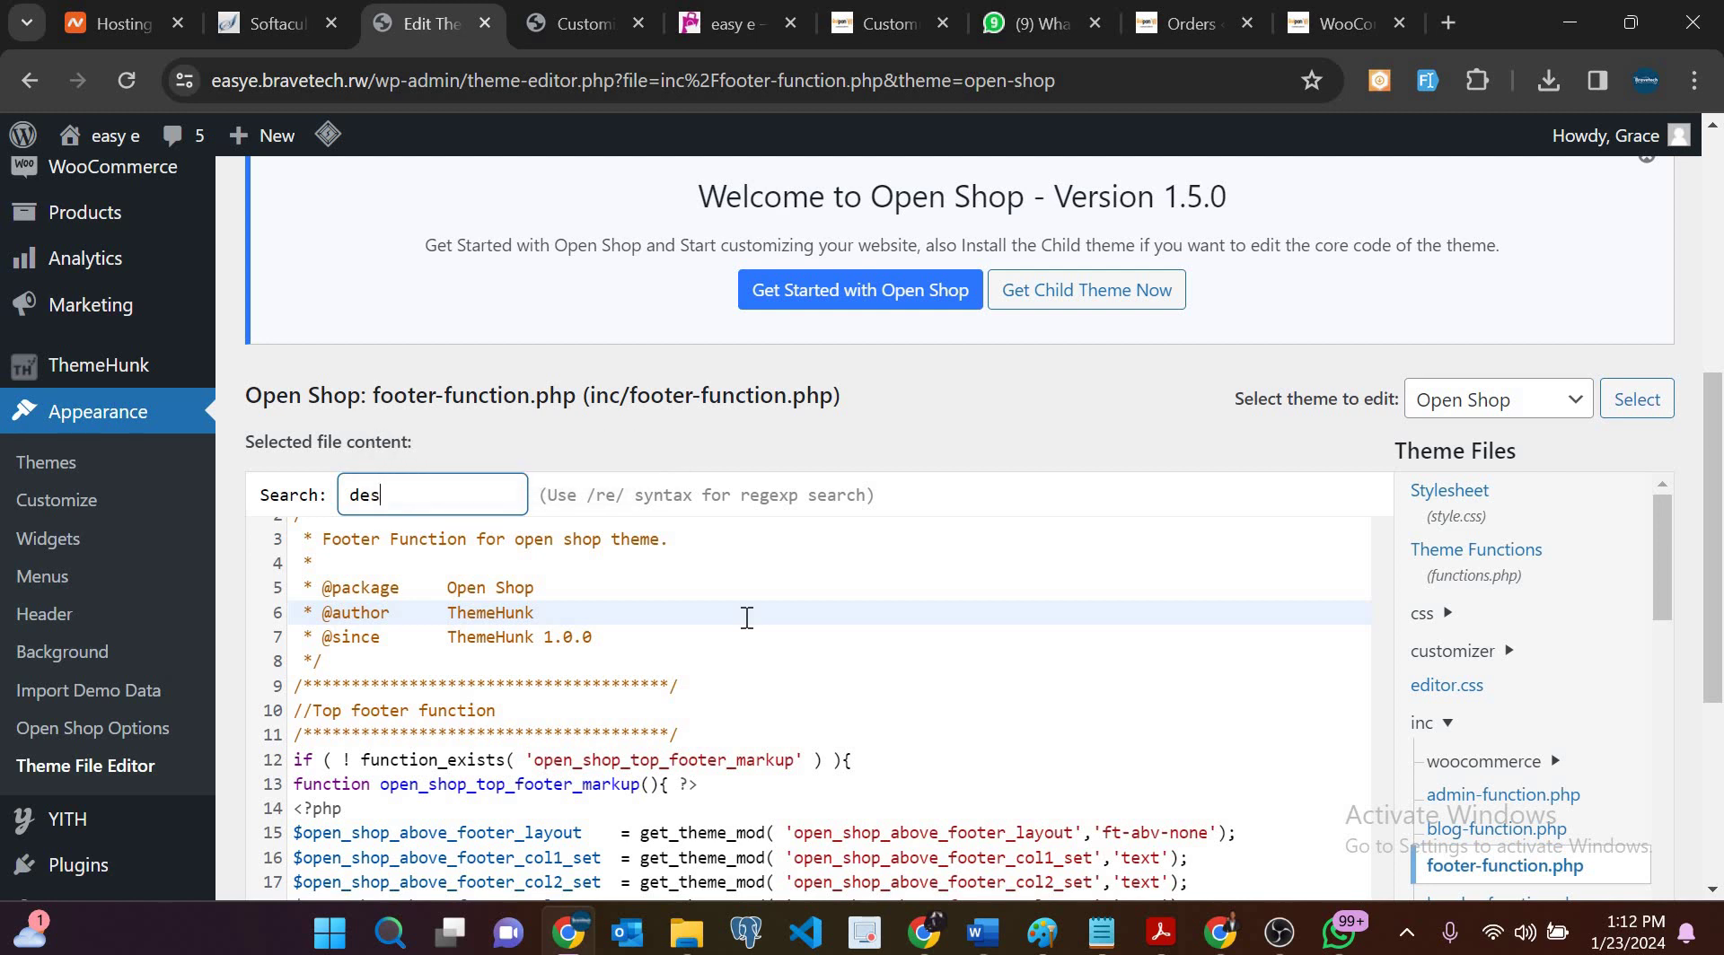
type("i")
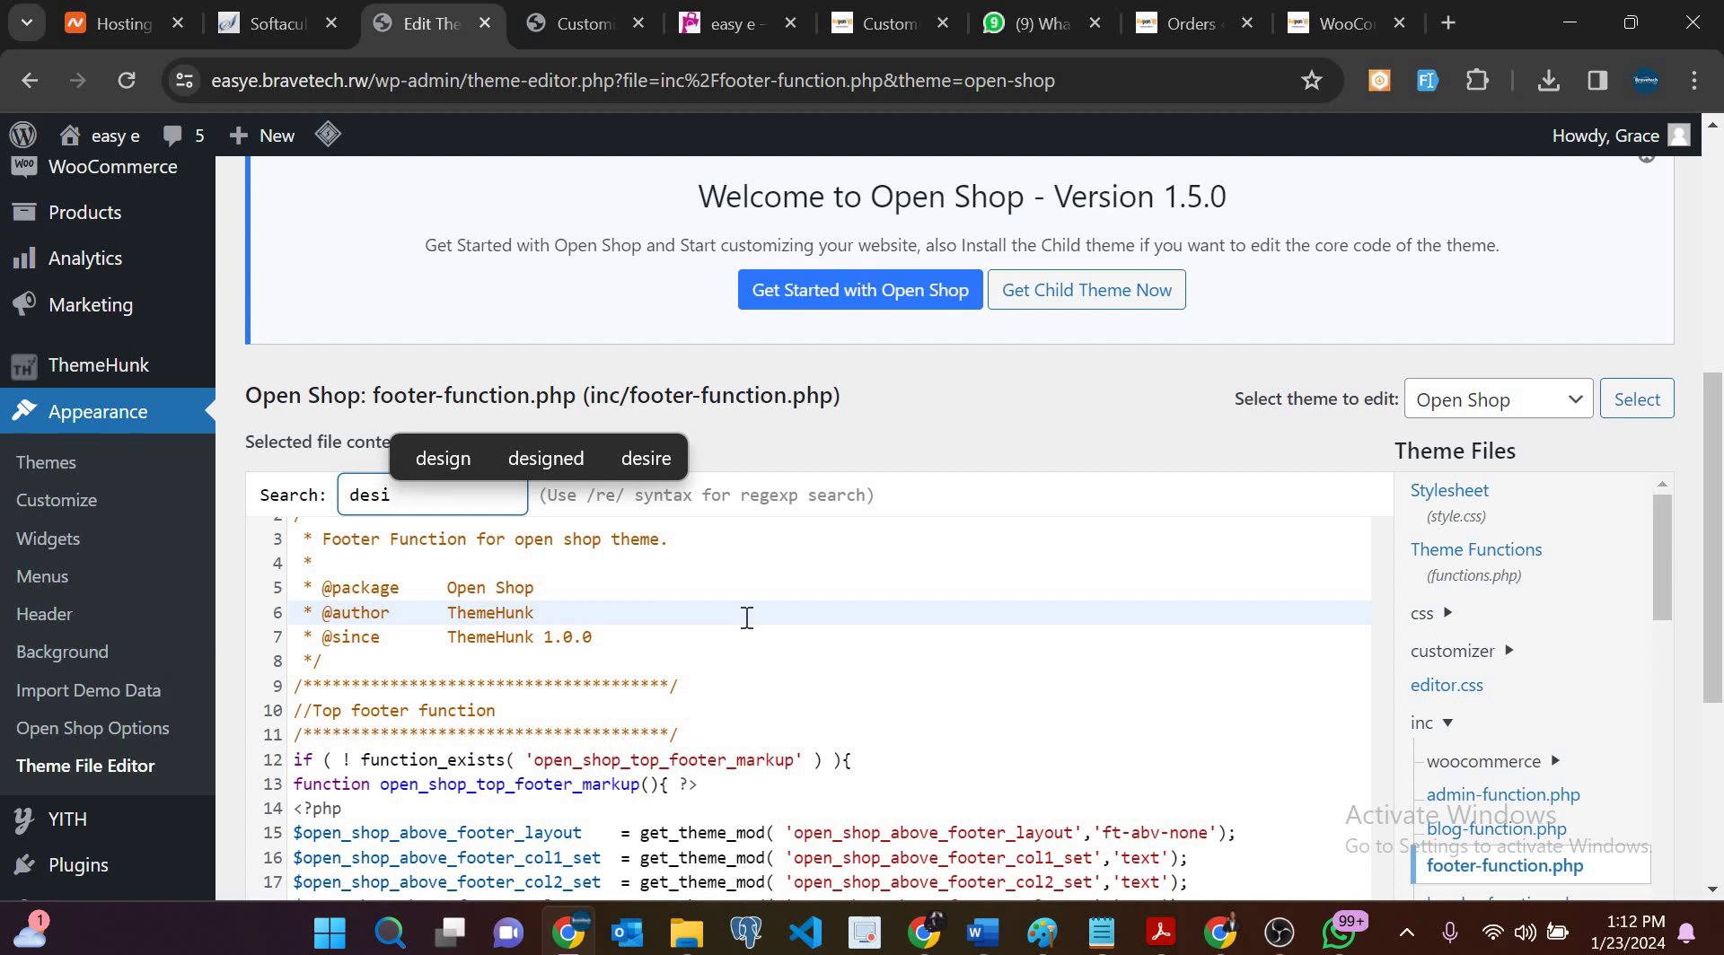
key("Up")
key("Right")
key("Return")
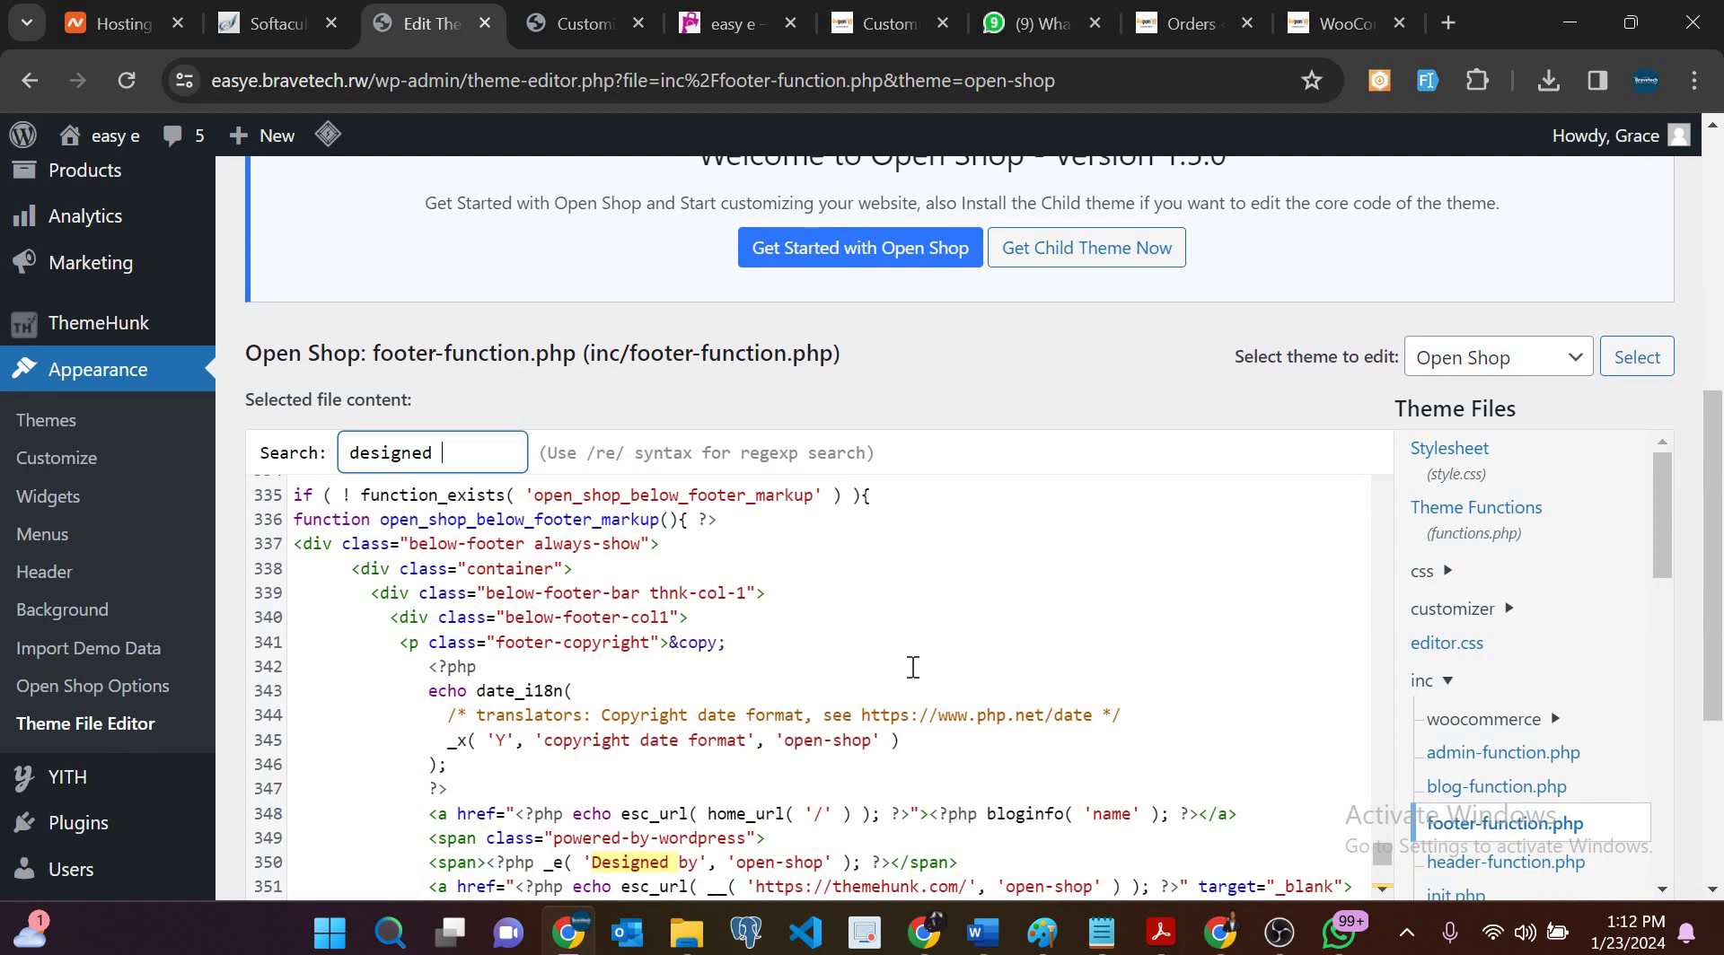
scroll(687, 667, "down", 1)
left_click(662, 662)
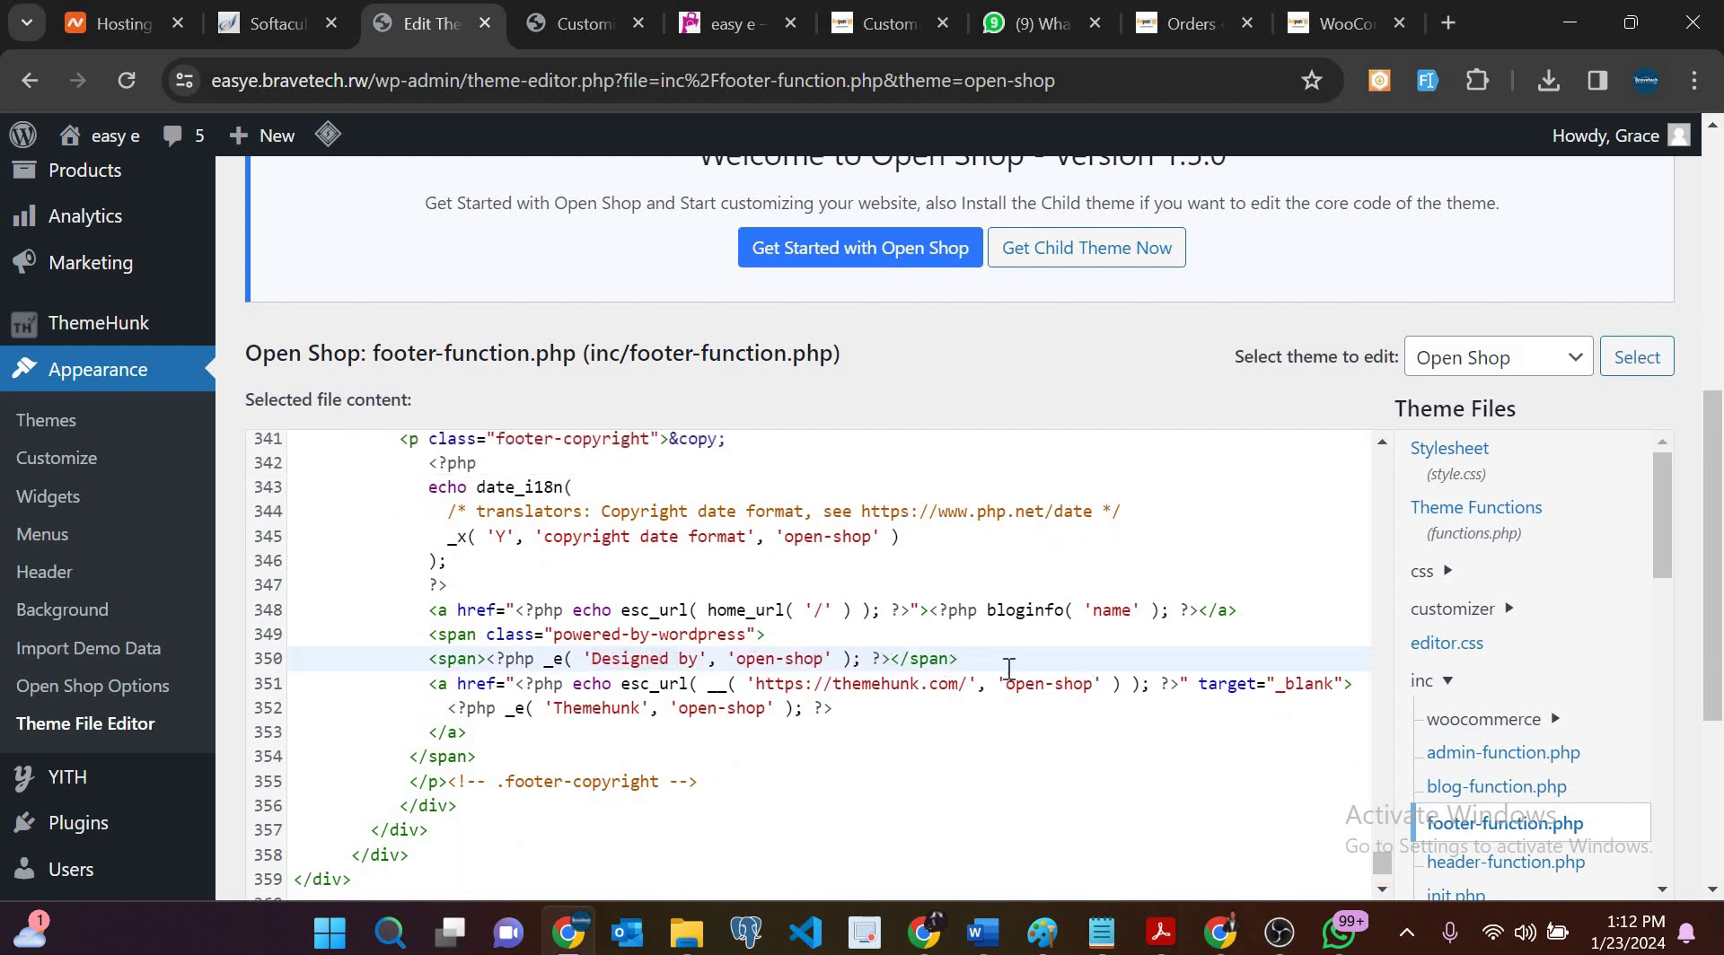
left_click_drag(967, 685, 756, 684)
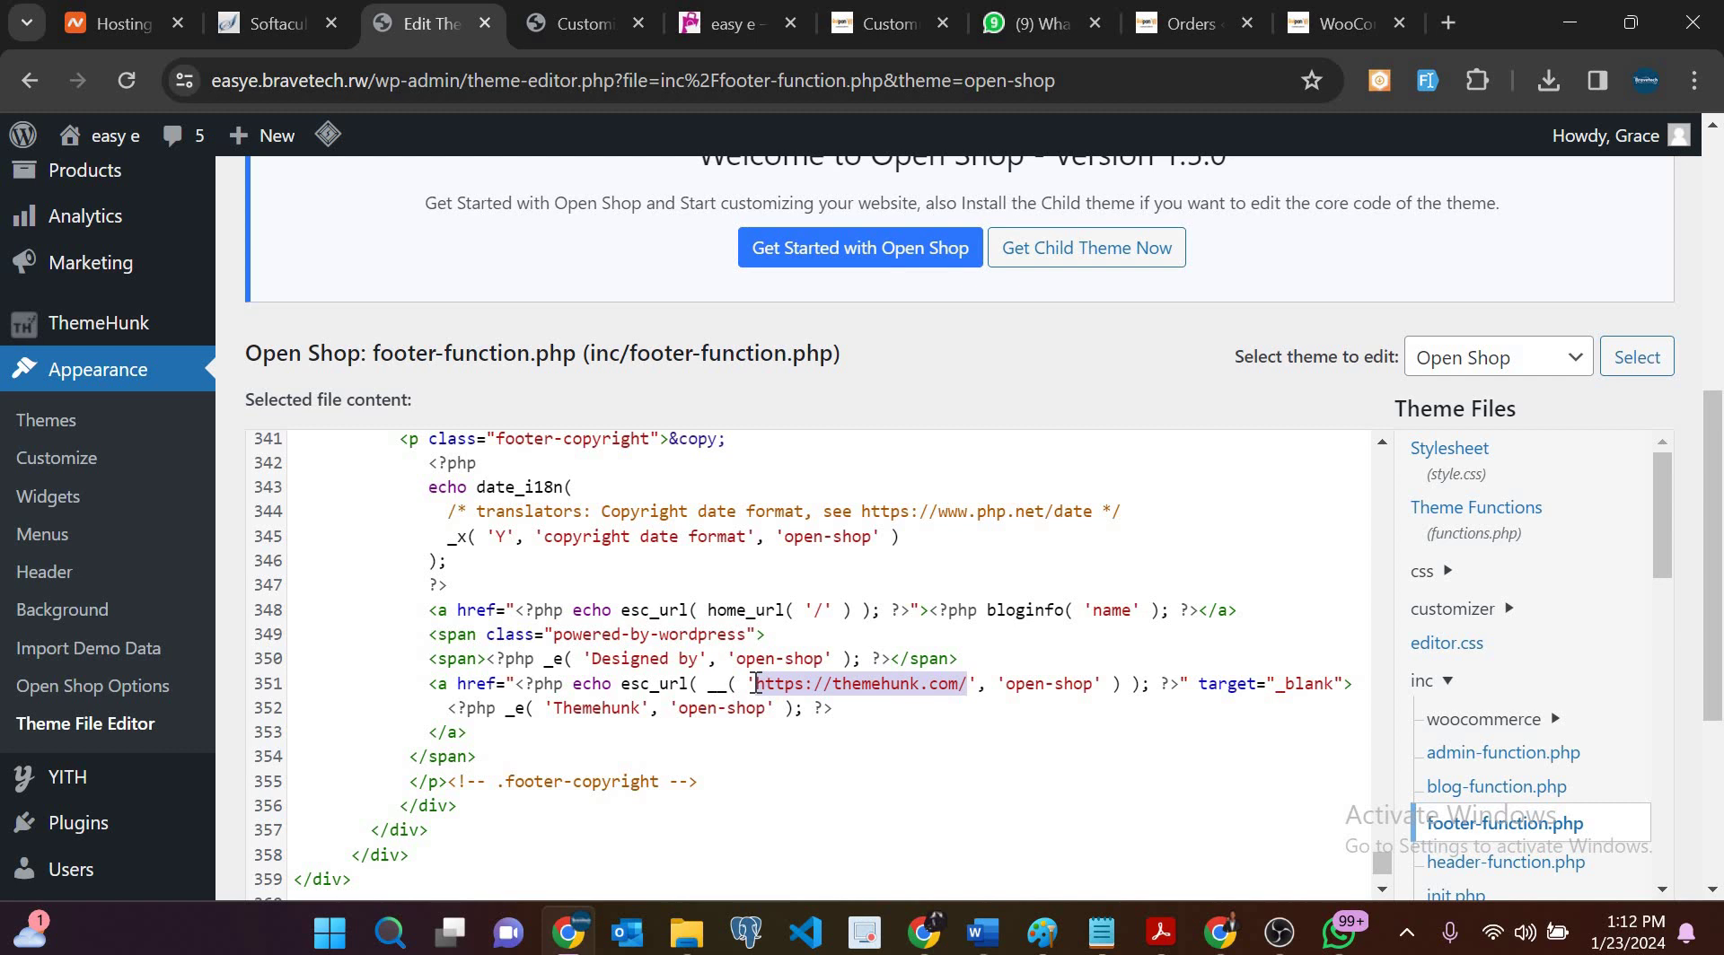
left_click(953, 691)
key("Home")
key("Home")
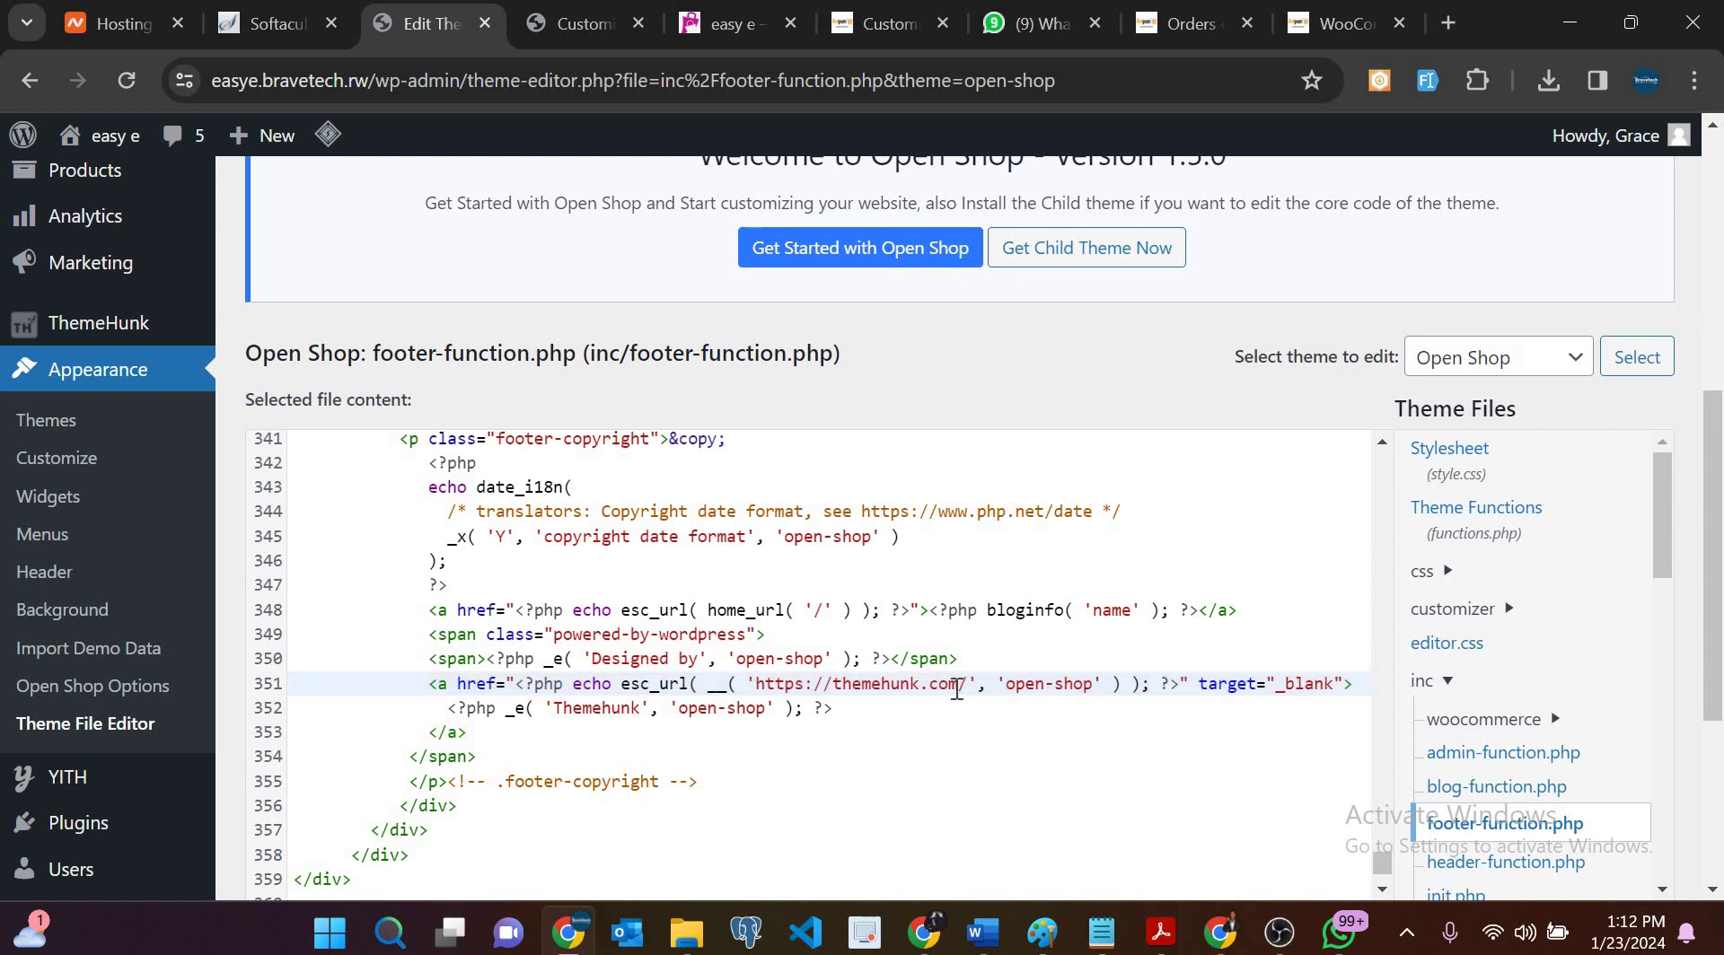
key("BackSpace")
key("BackSpace")
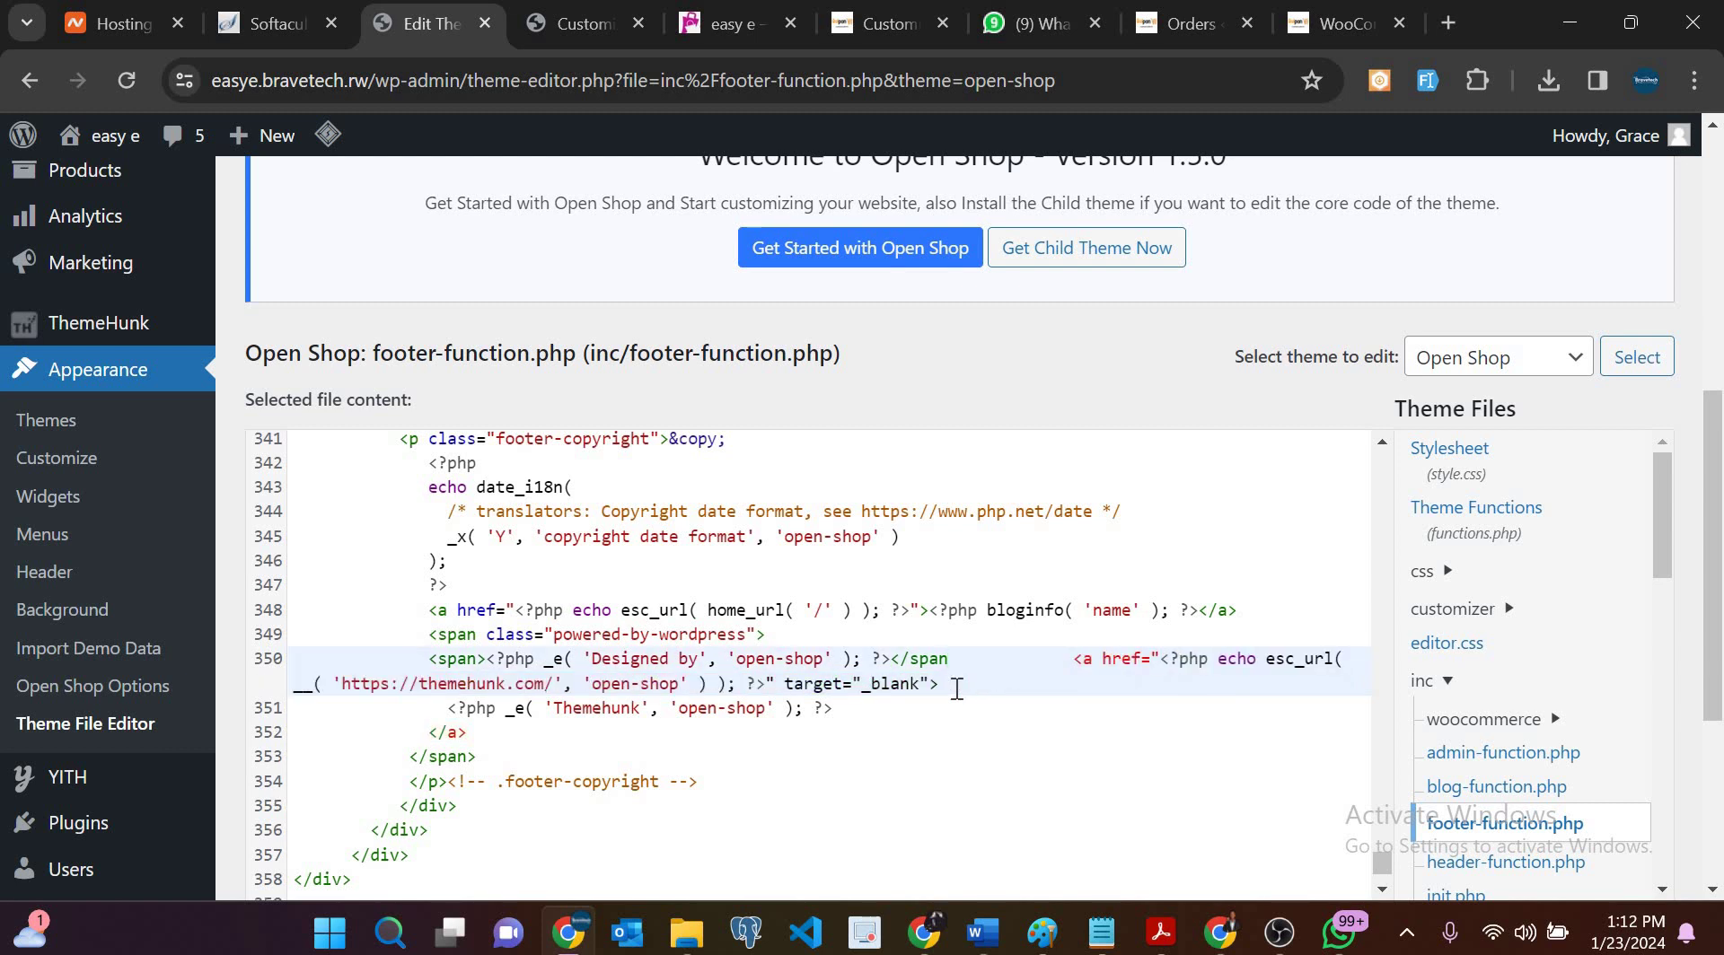
key("ctrl+z")
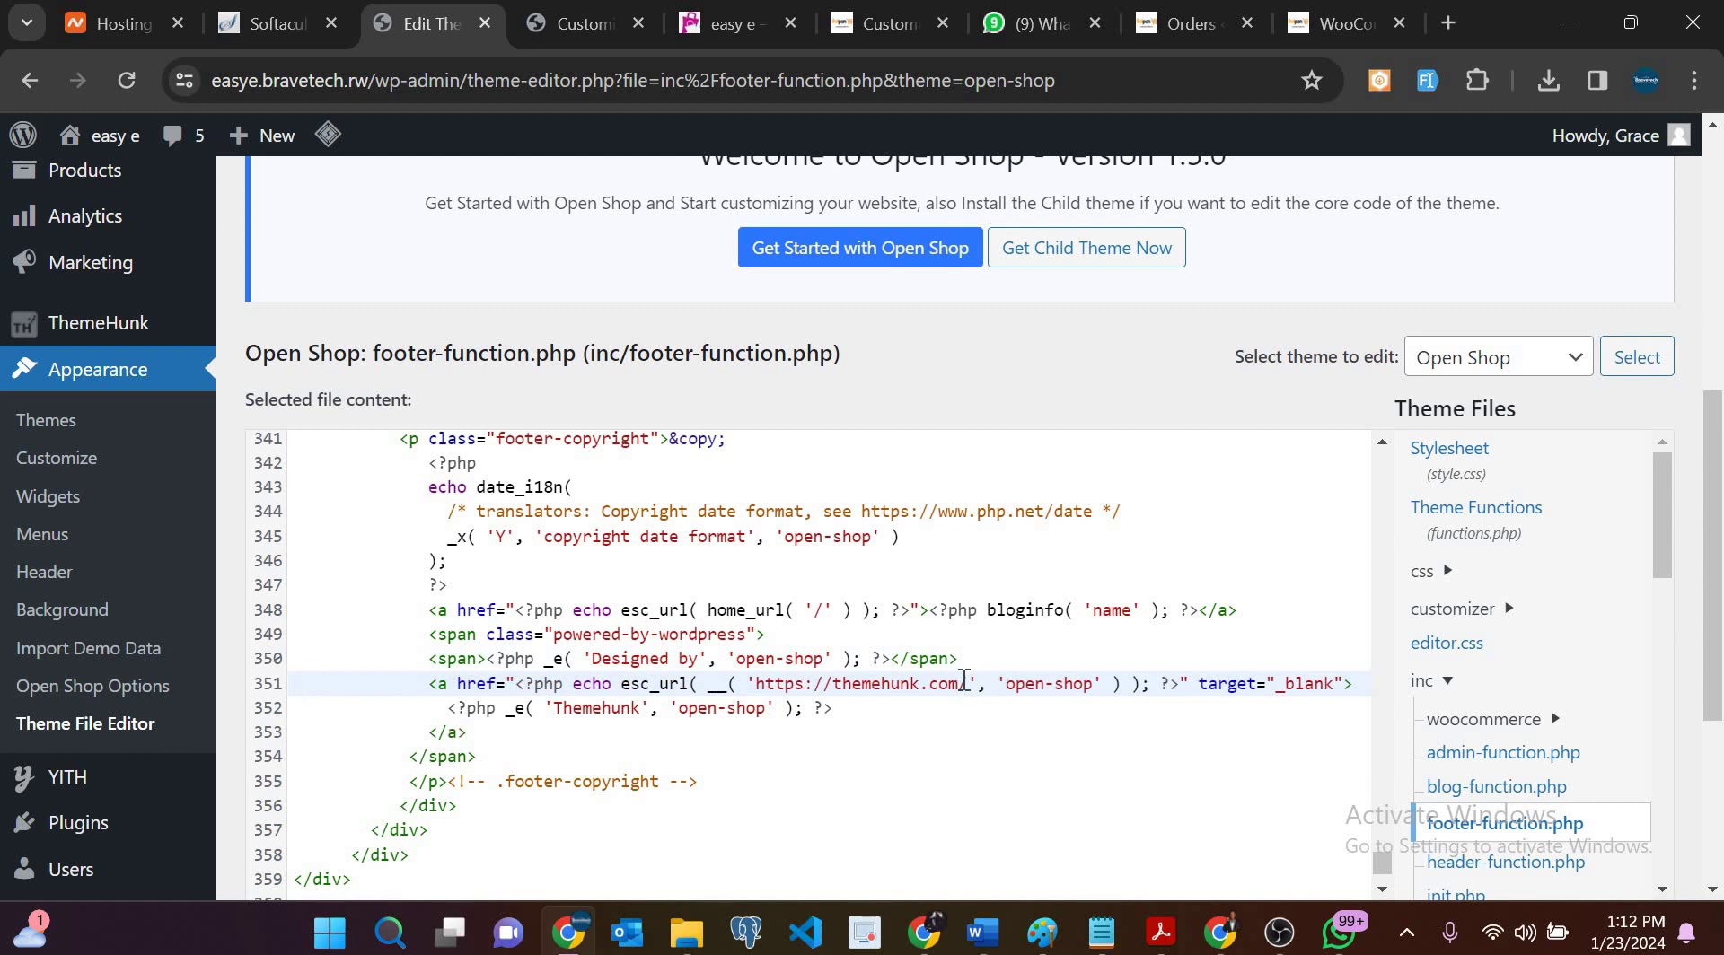
left_click(962, 680)
key("BackSpace")
key("BackSpace")
key("BackSpace")
key("BackSpace")
key("BackSpace")
key("BackSpace")
key("BackSpace")
key("BackSpace")
key("BackSpace")
key("BackSpace")
key("BackSpace")
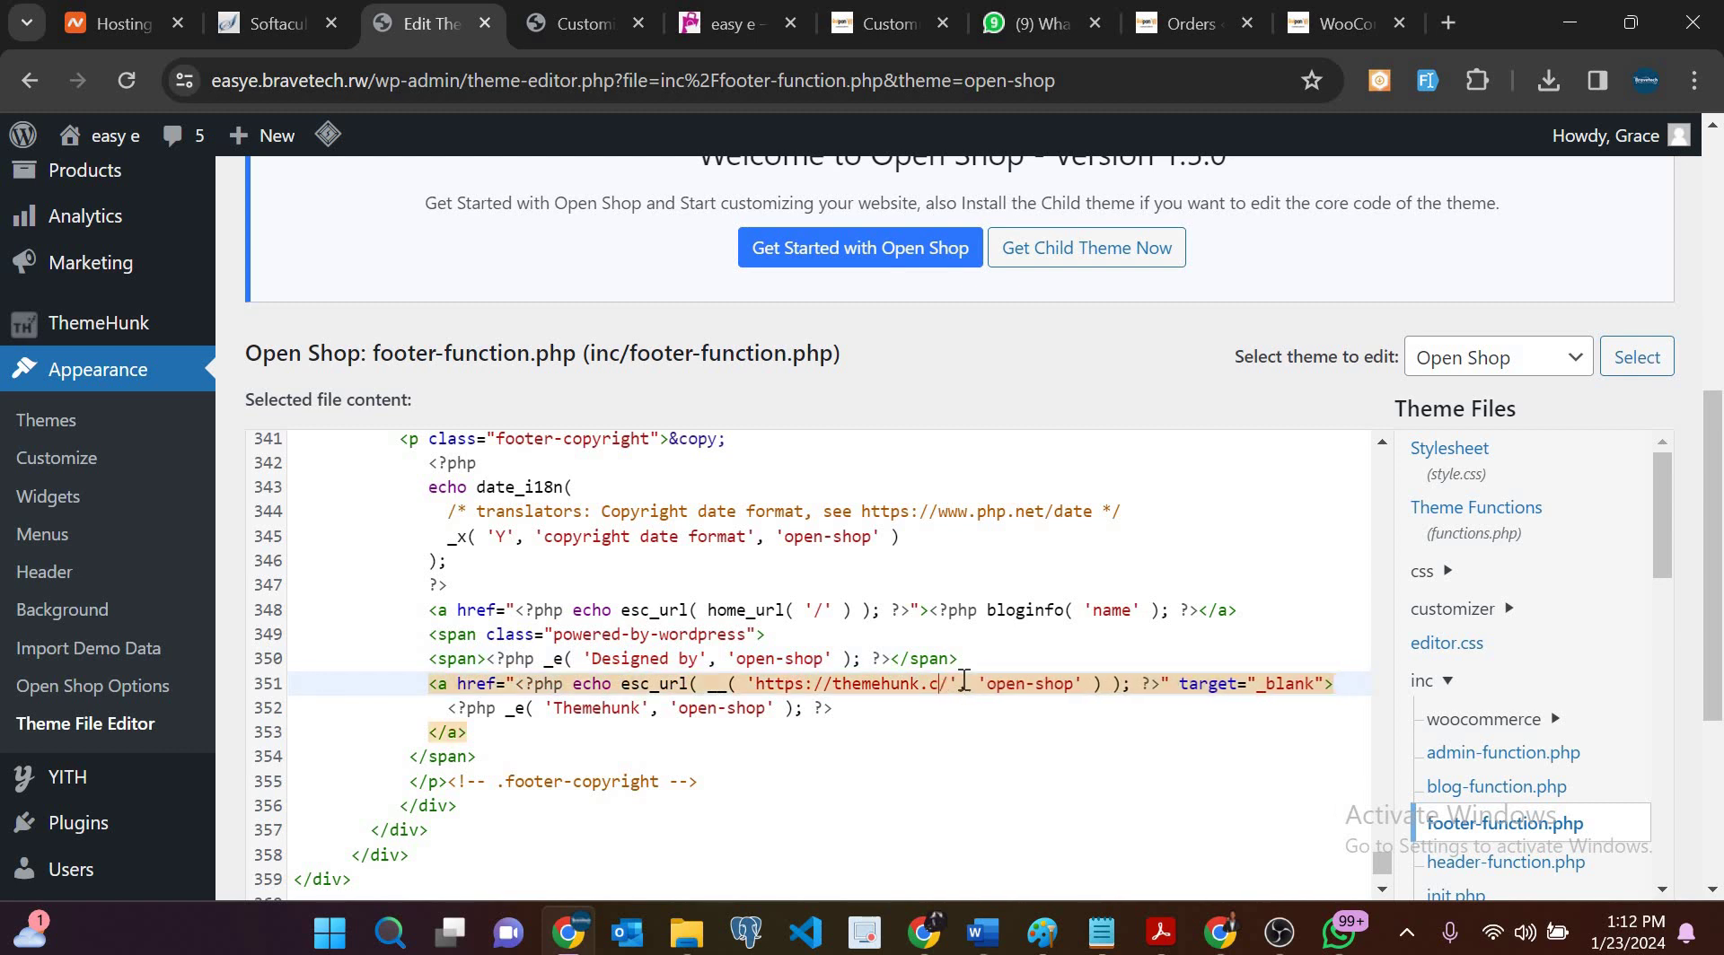
key("BackSpace")
key("BackSpace")
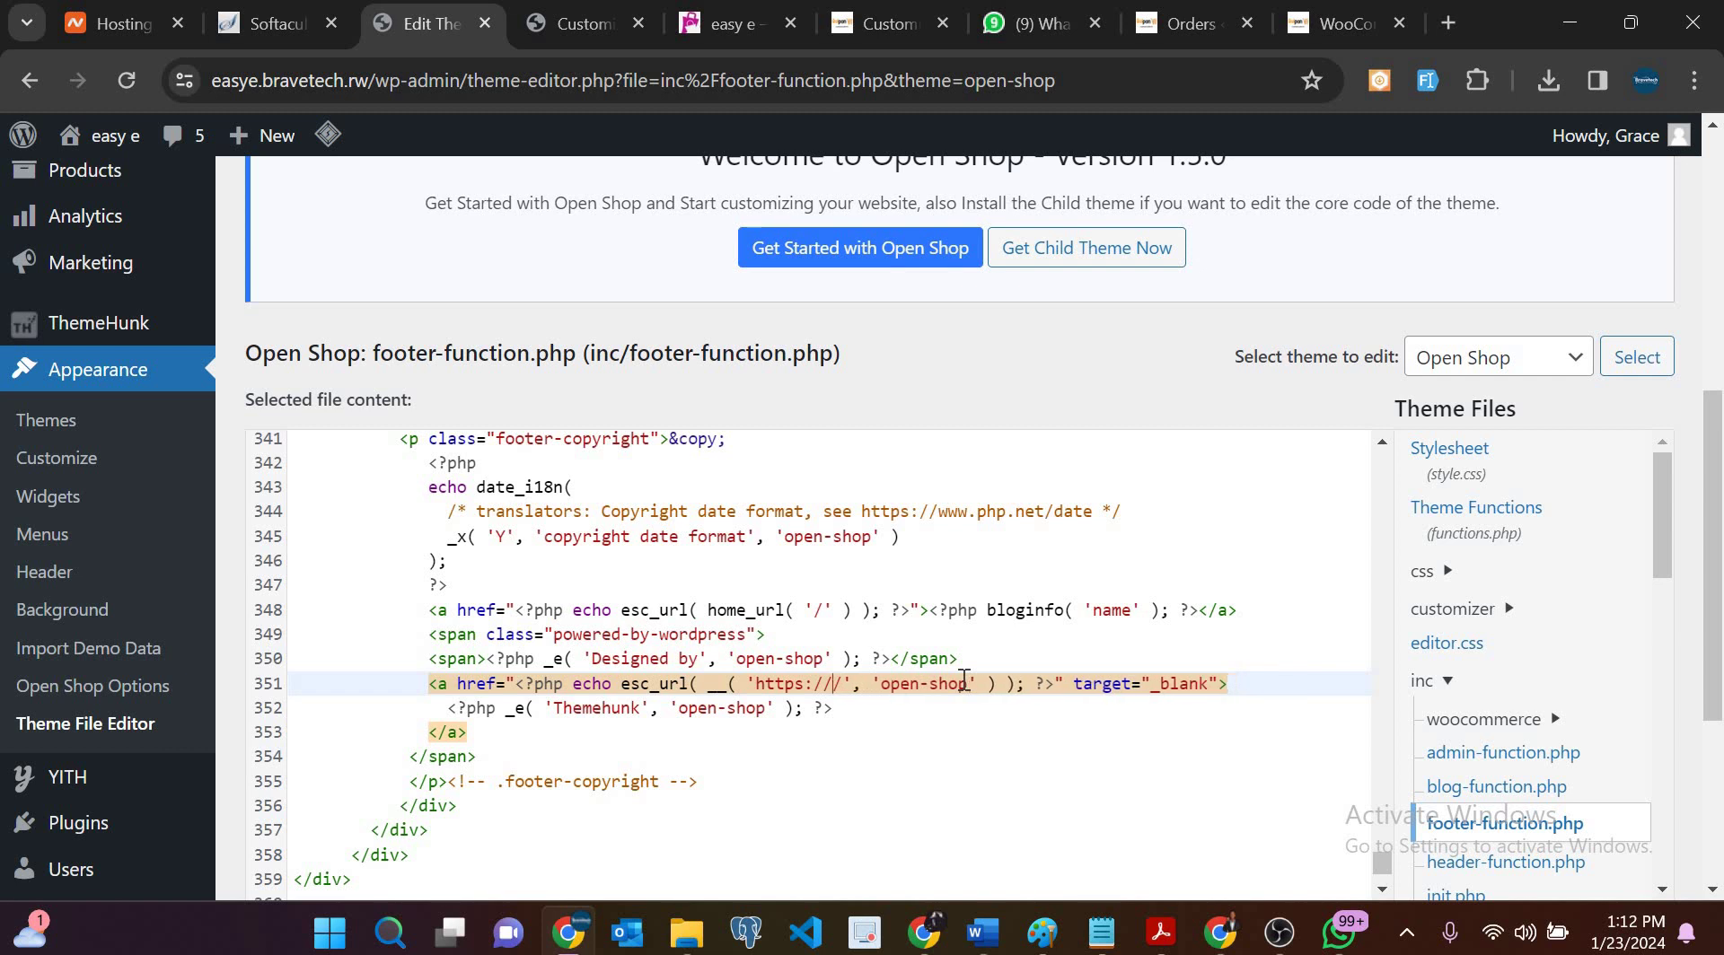
type("bravetec")
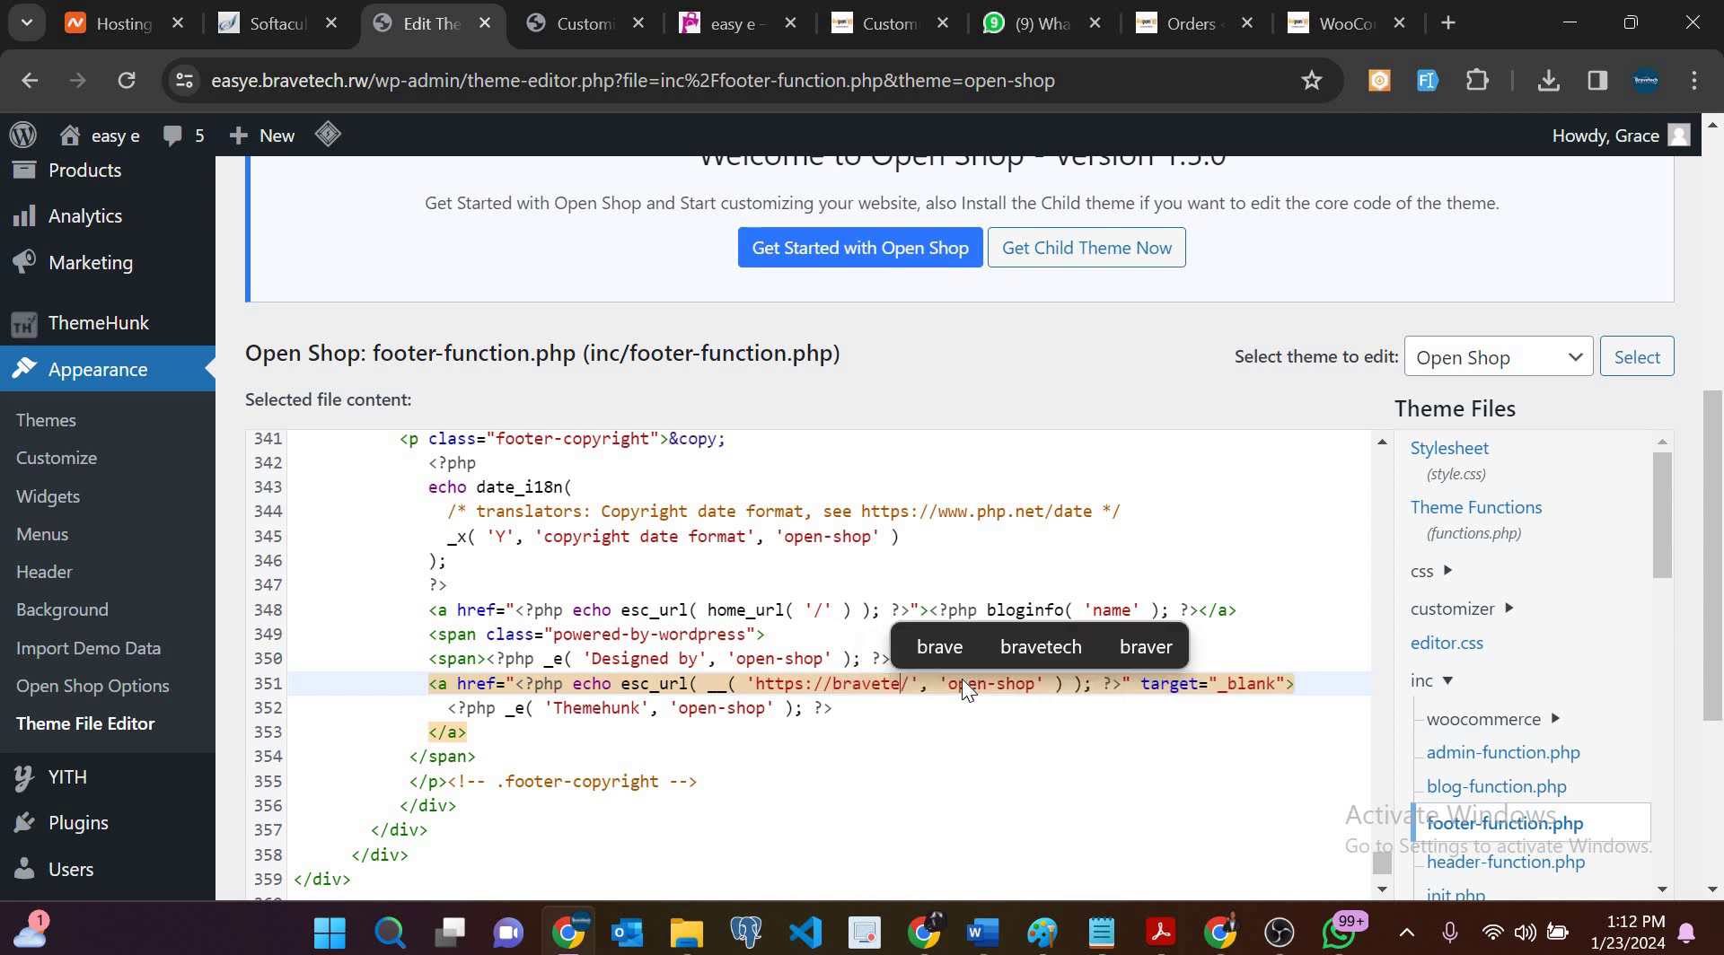
type("h")
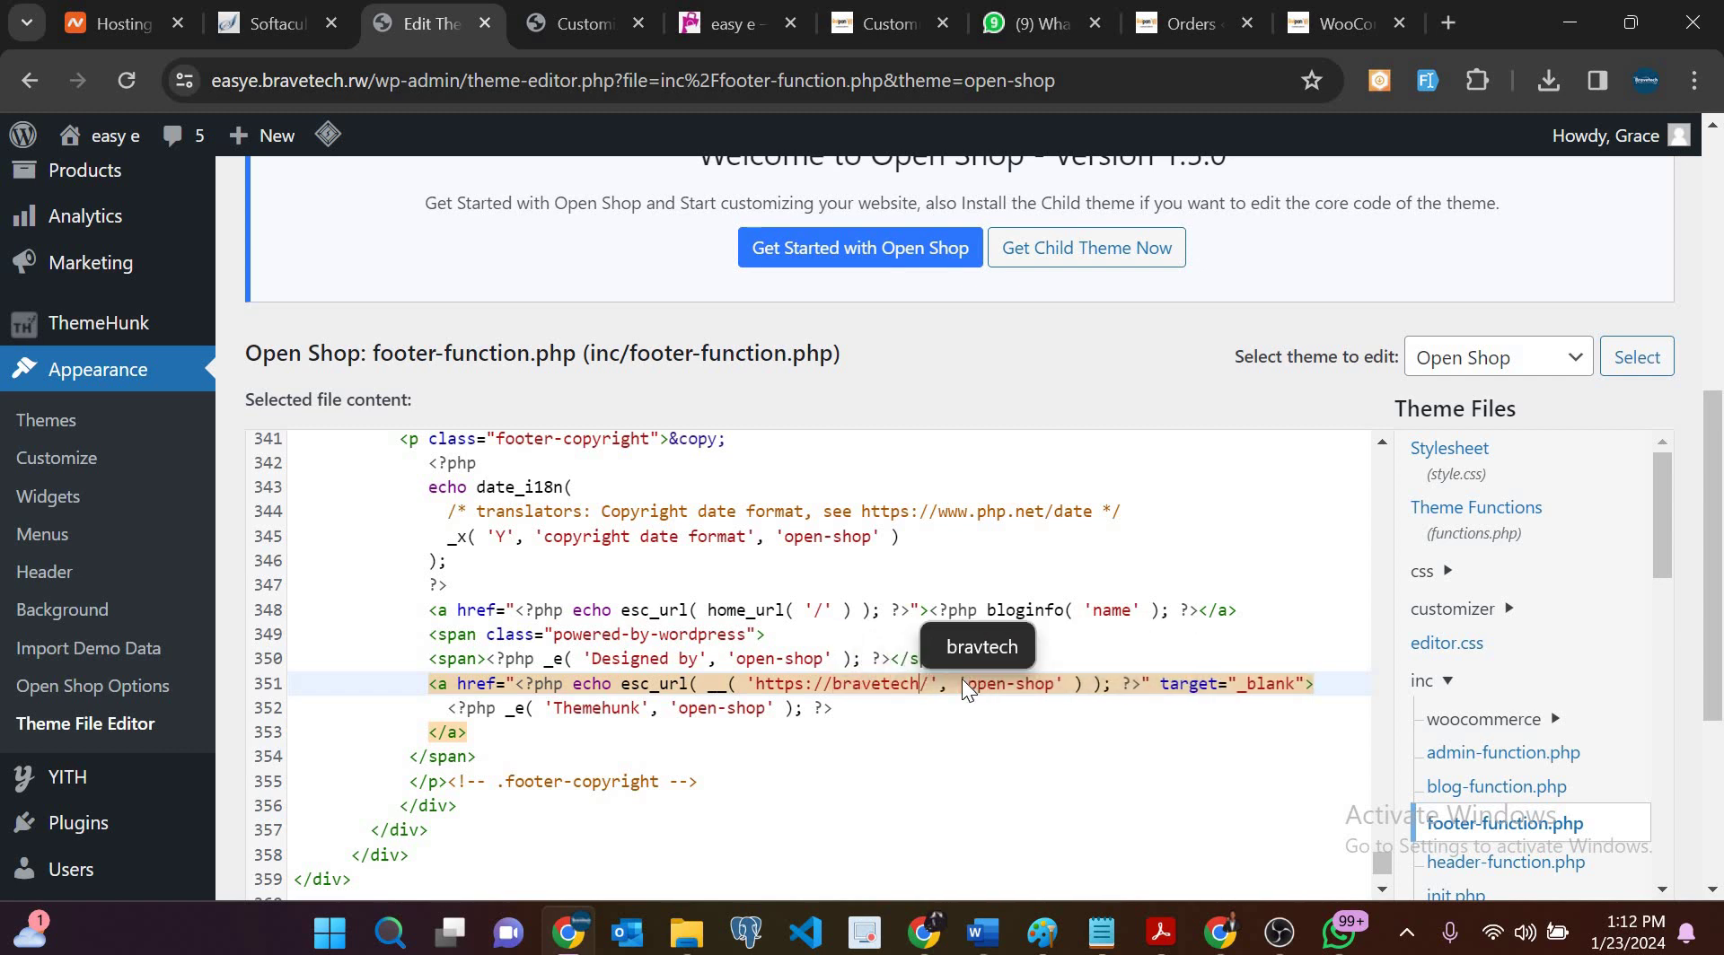
type(".rw")
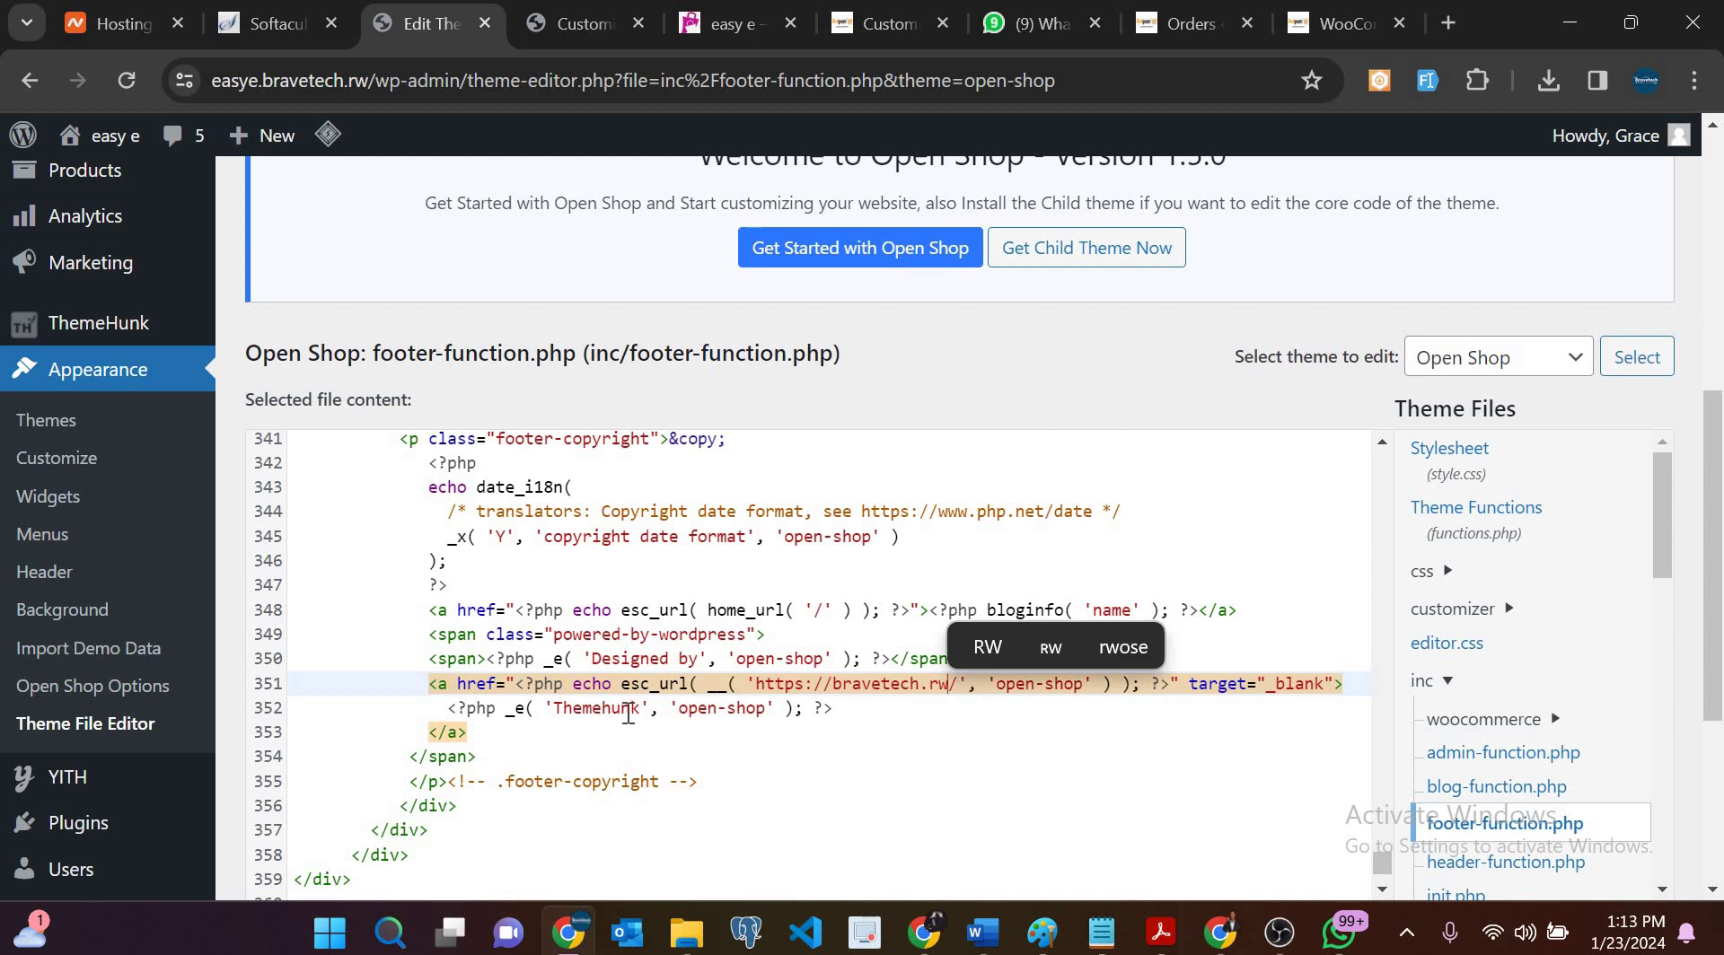
Step: Replace the Themehunk text in the footer credit link with the site owner's first name
left_click(629, 710)
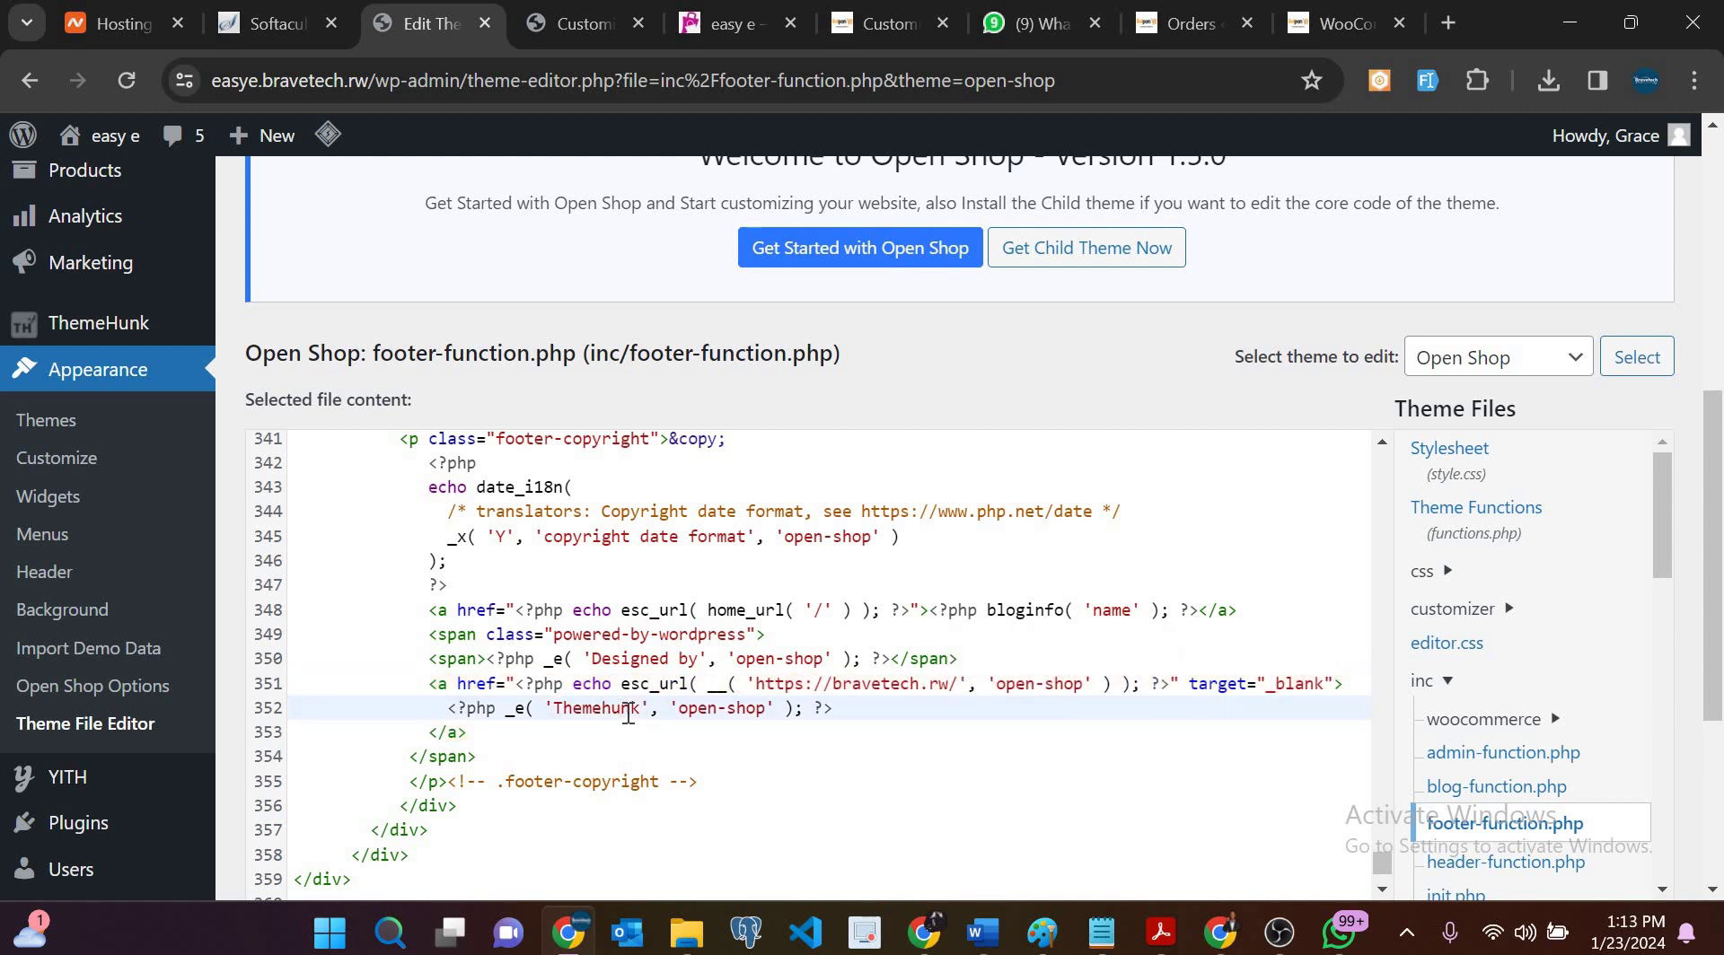
key("BackSpace")
key("BackSpace")
key("BackSpace")
key("BackSpace")
key("BackSpace")
key("BackSpace")
key("BackSpace")
key("BackSpace")
key("BackSpace")
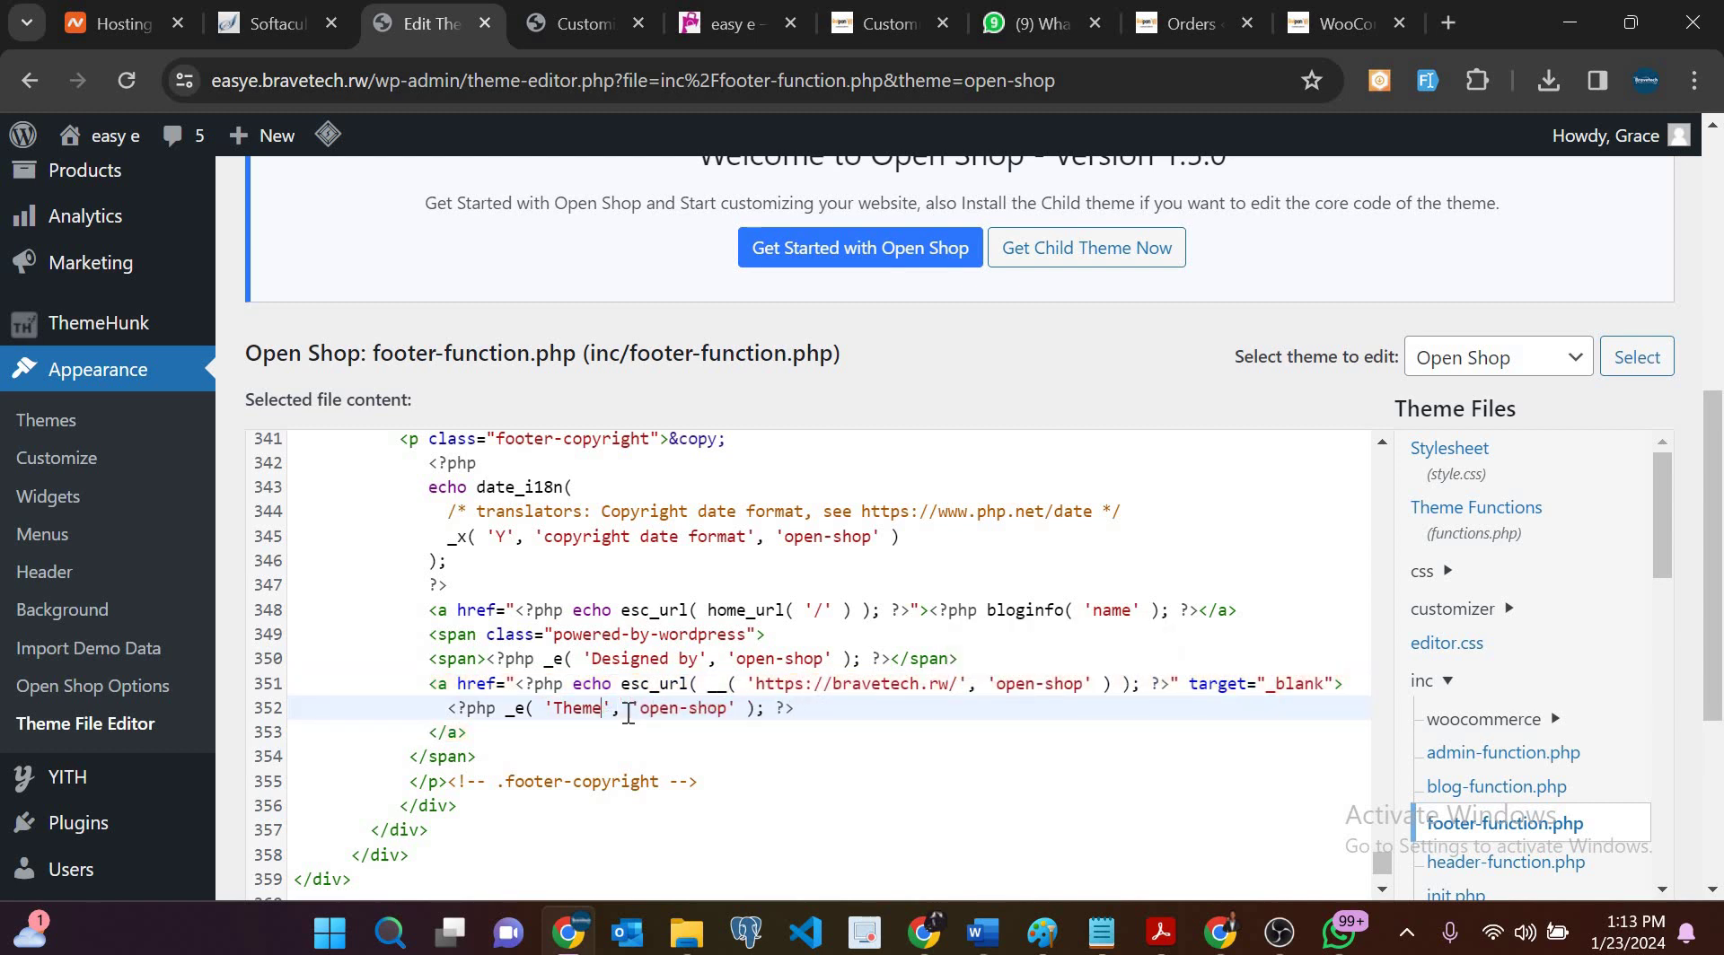
type("Grace")
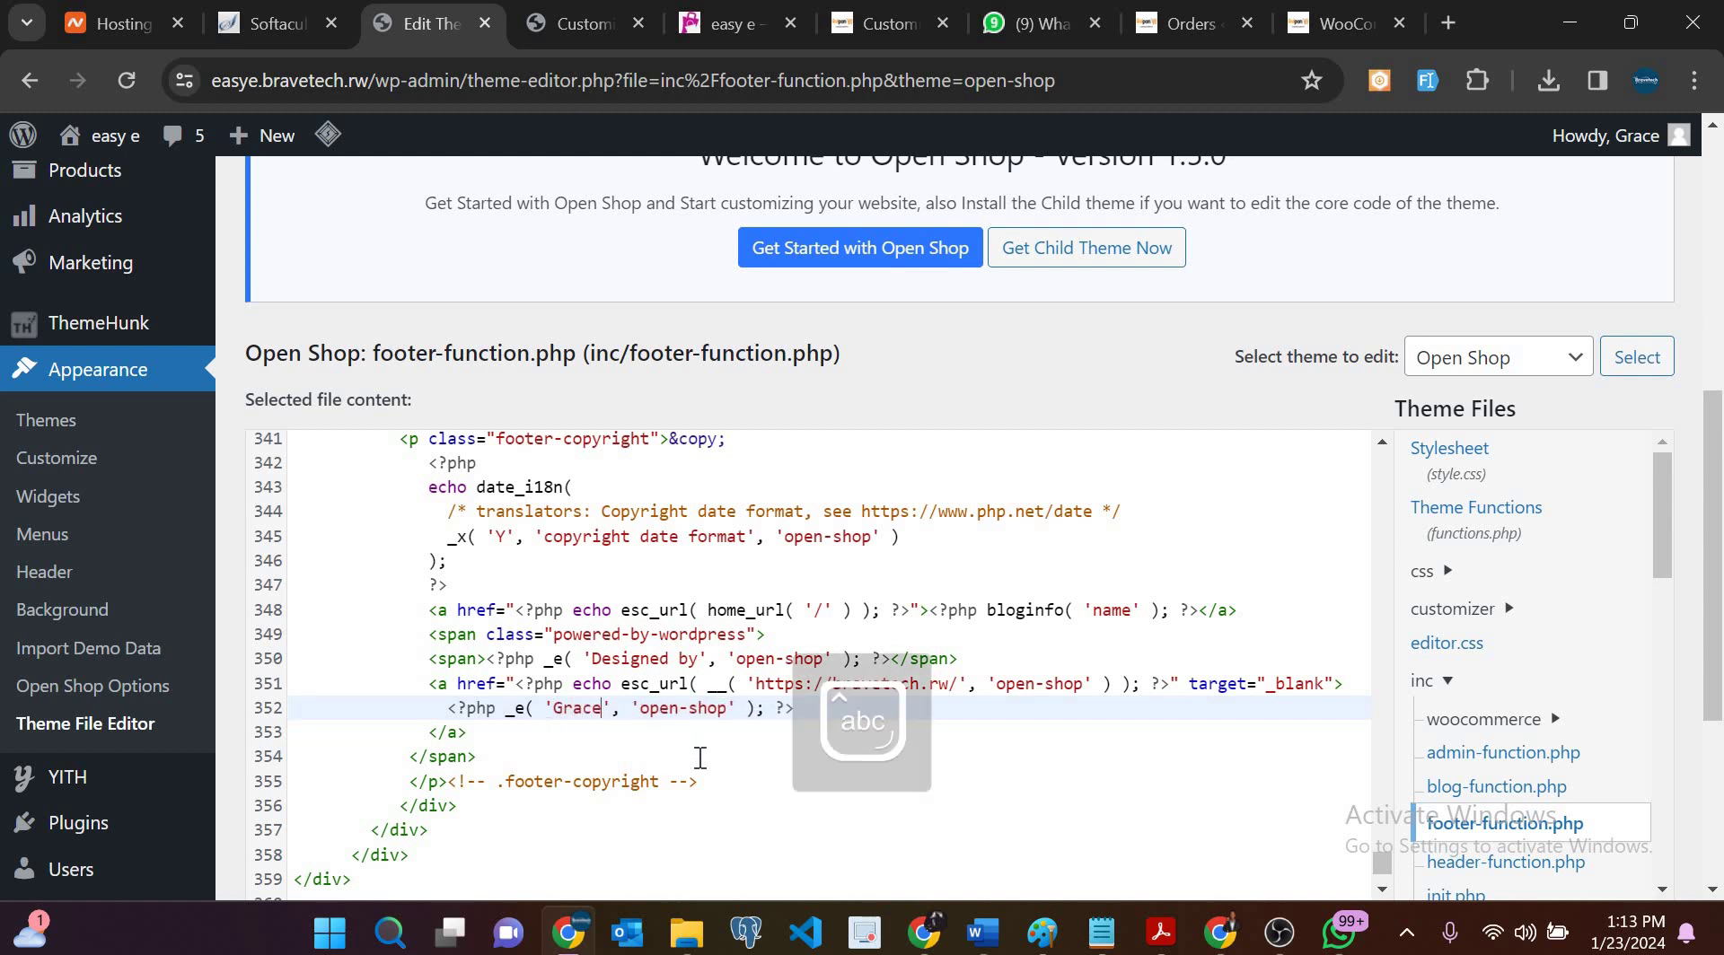
Step: Change the footer credit text from "Designed by" to "Developed by" in footer-function.php and save the file
left_click(673, 661)
key("BackSpace")
key("BackSpace")
key("BackSpace")
key("BackSpace")
key("BackSpace")
key("BackSpace")
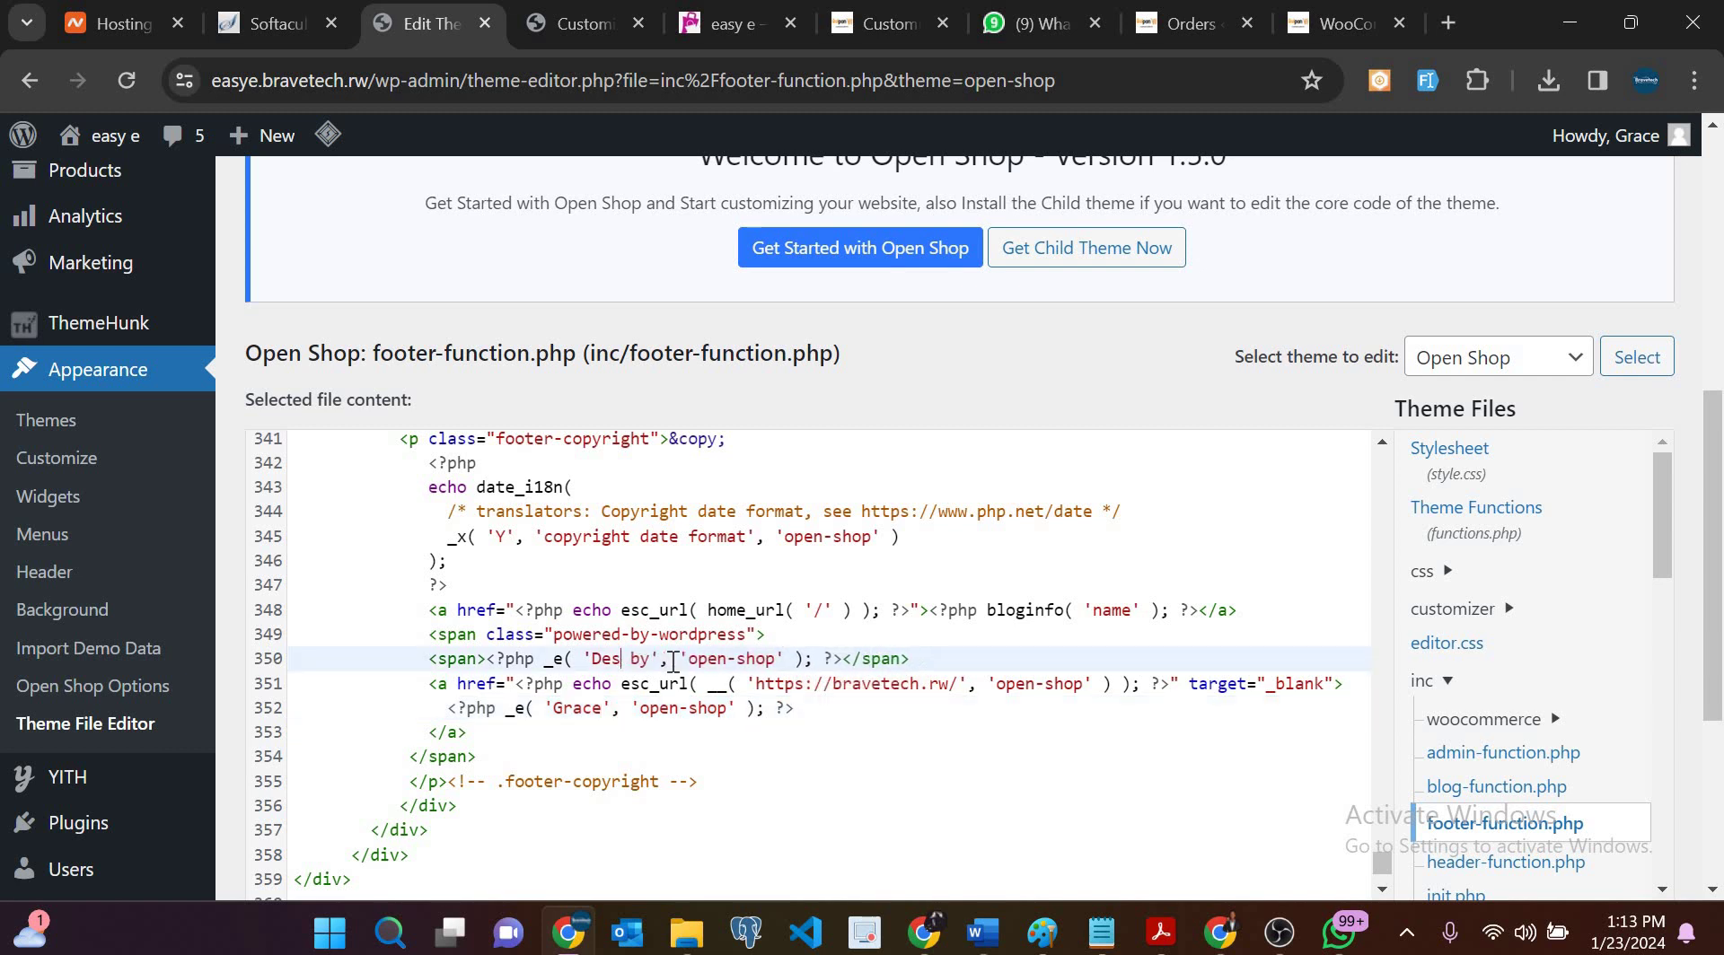
type("veloped")
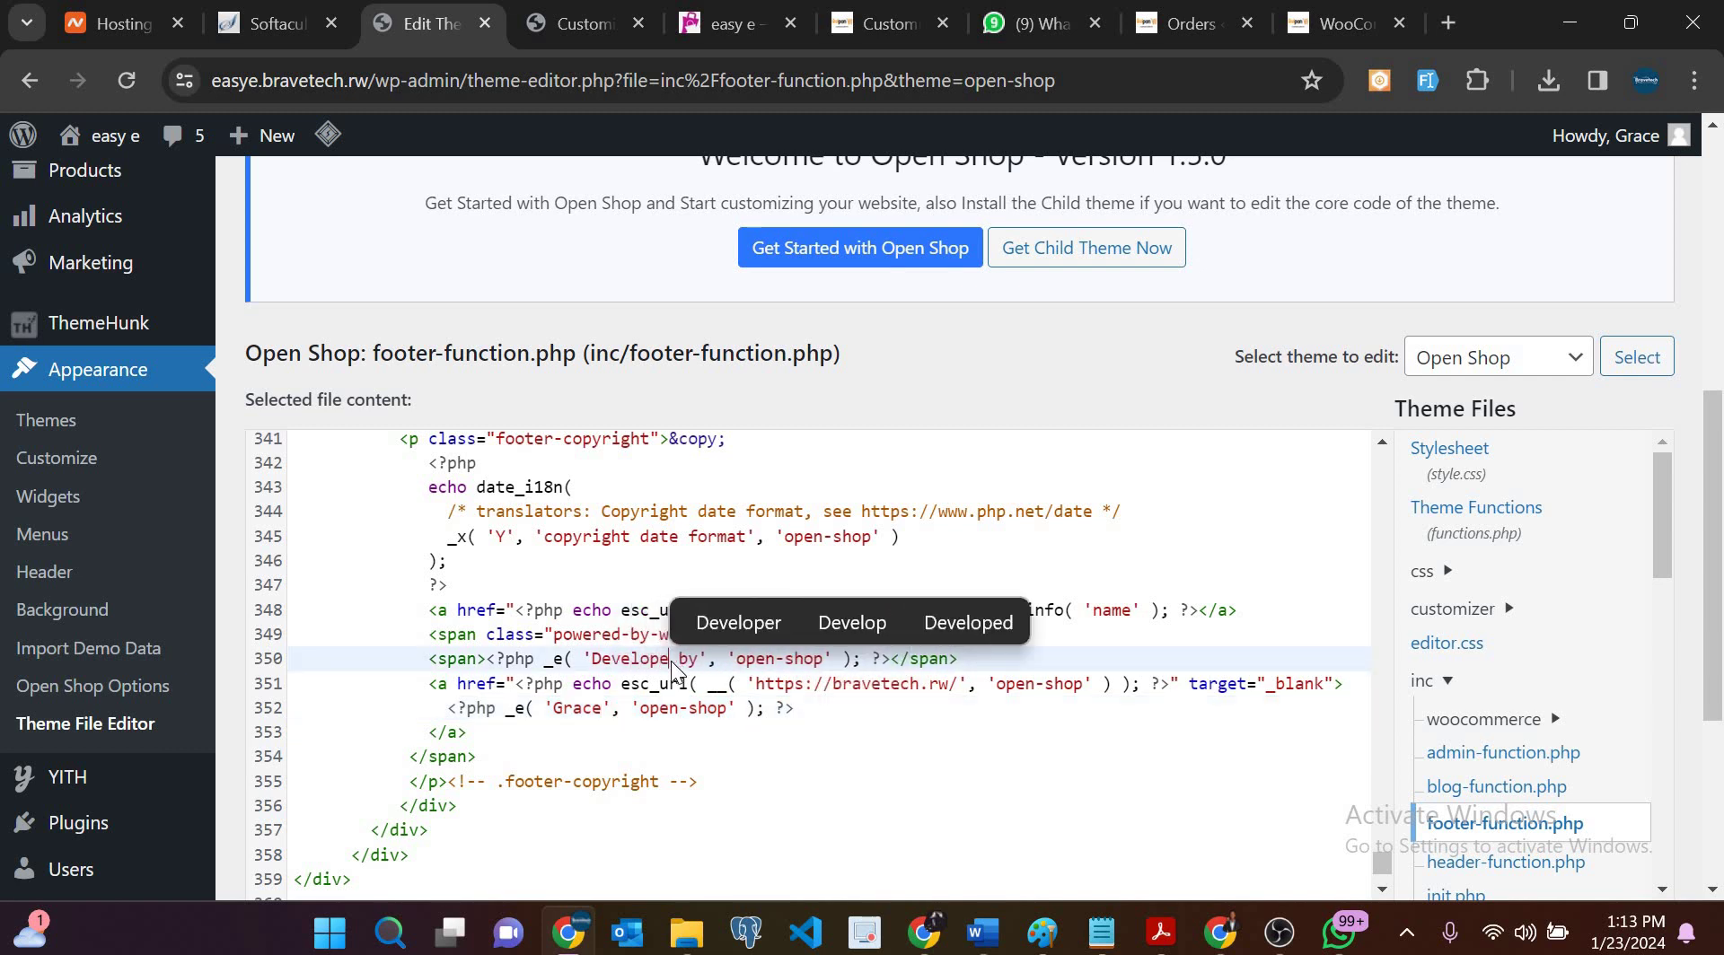
key("BackSpace")
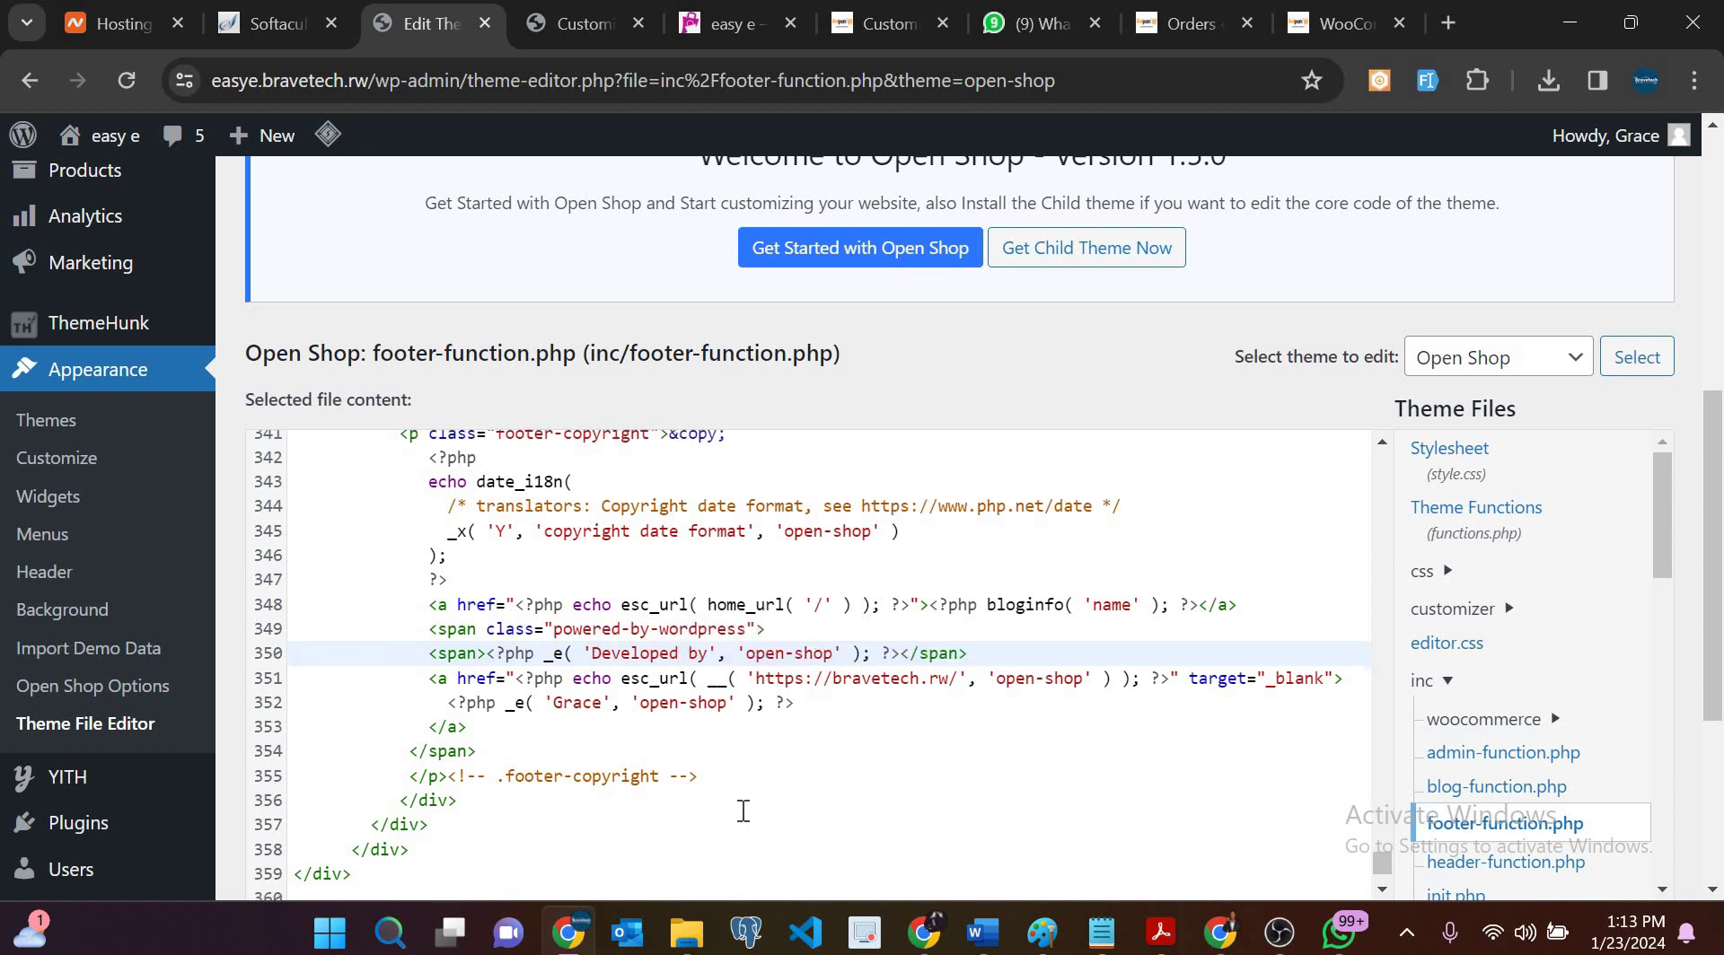
scroll(744, 811, "down", 2)
scroll(740, 810, "down", 4)
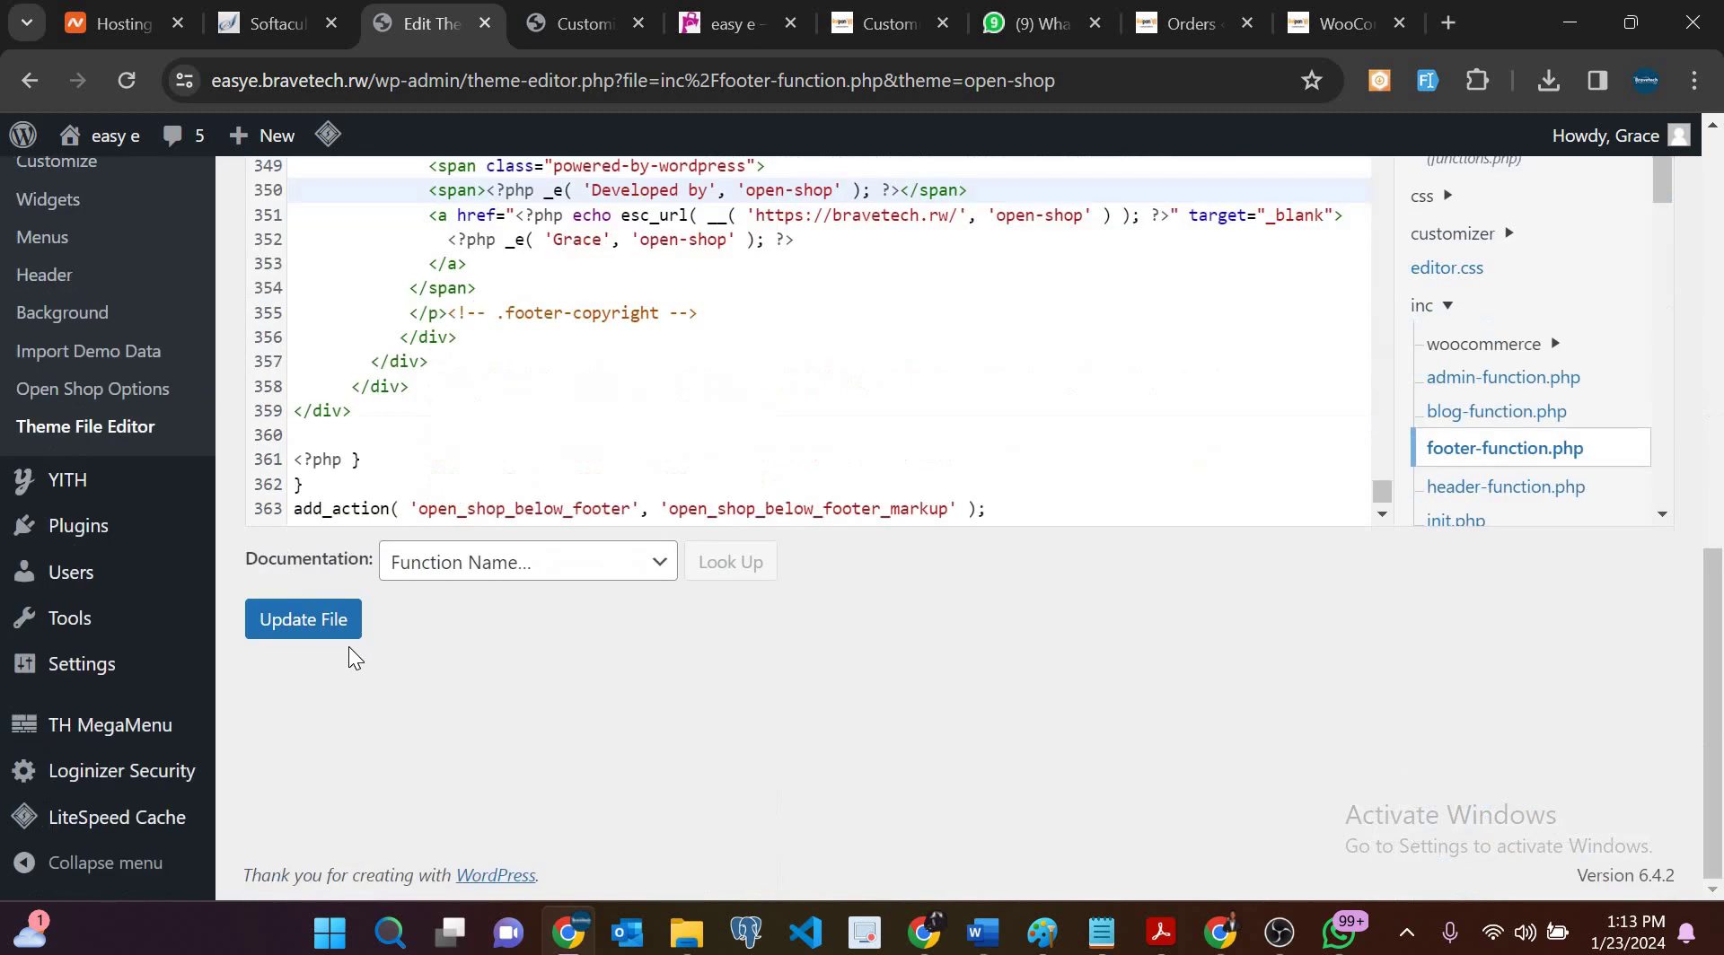
left_click(327, 634)
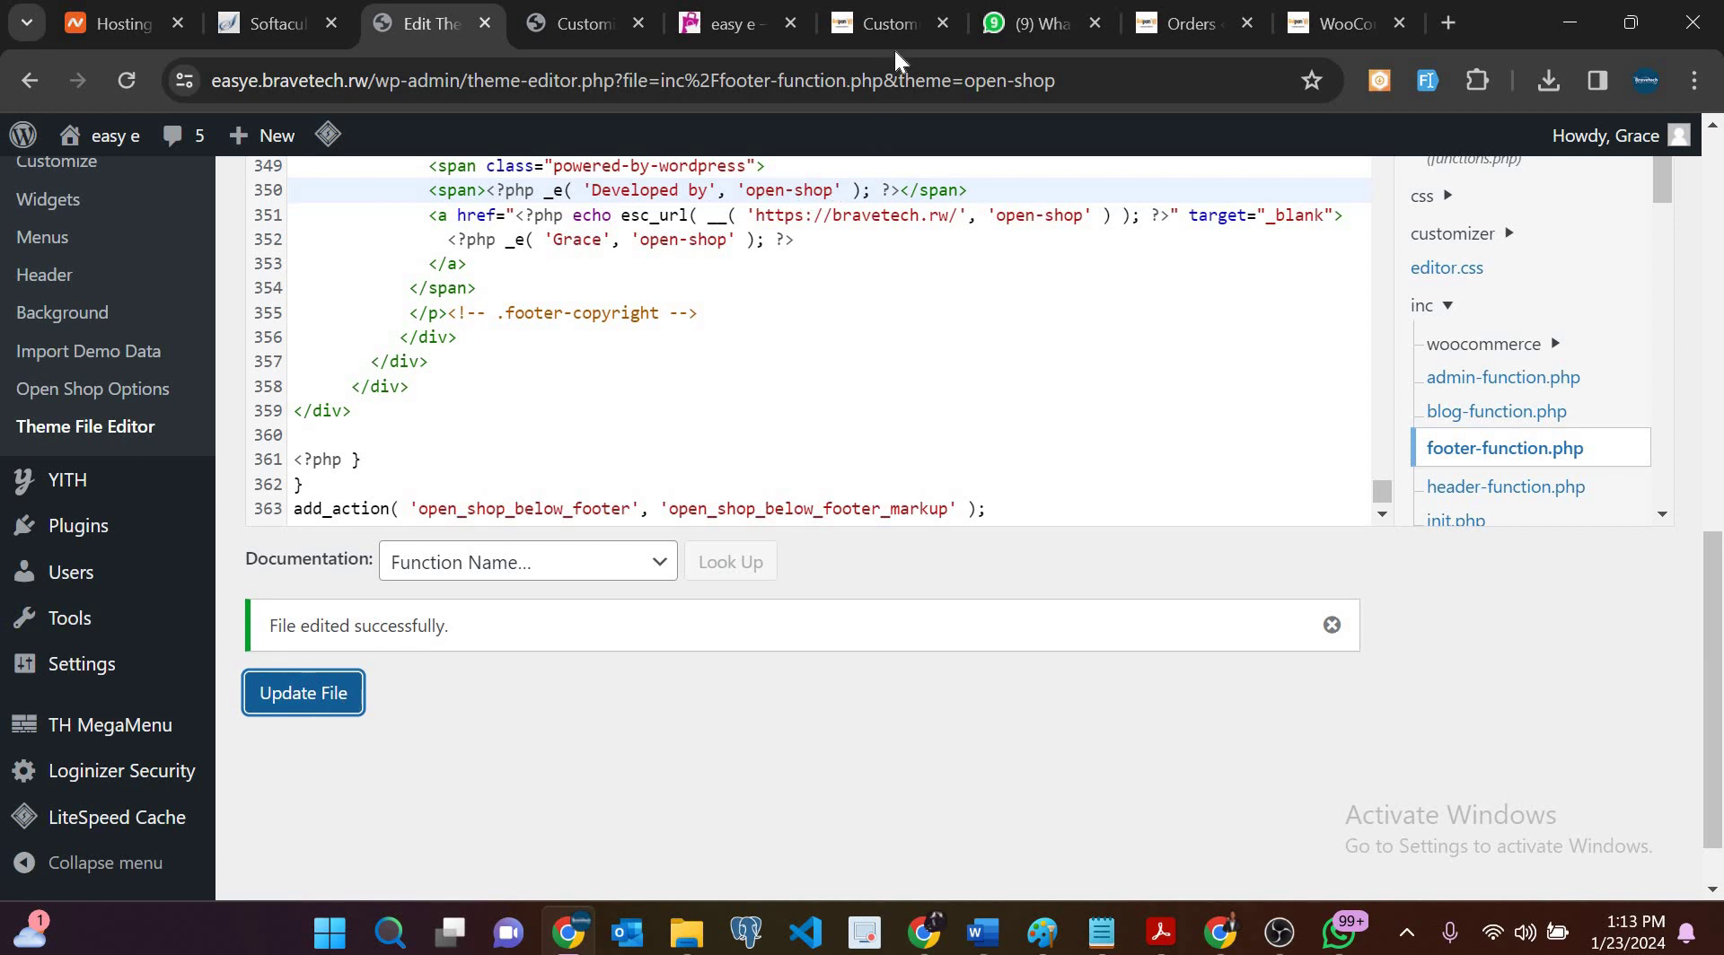
Step: Reload the easy e shop home page and check the credit line in the footer
left_click(705, 20)
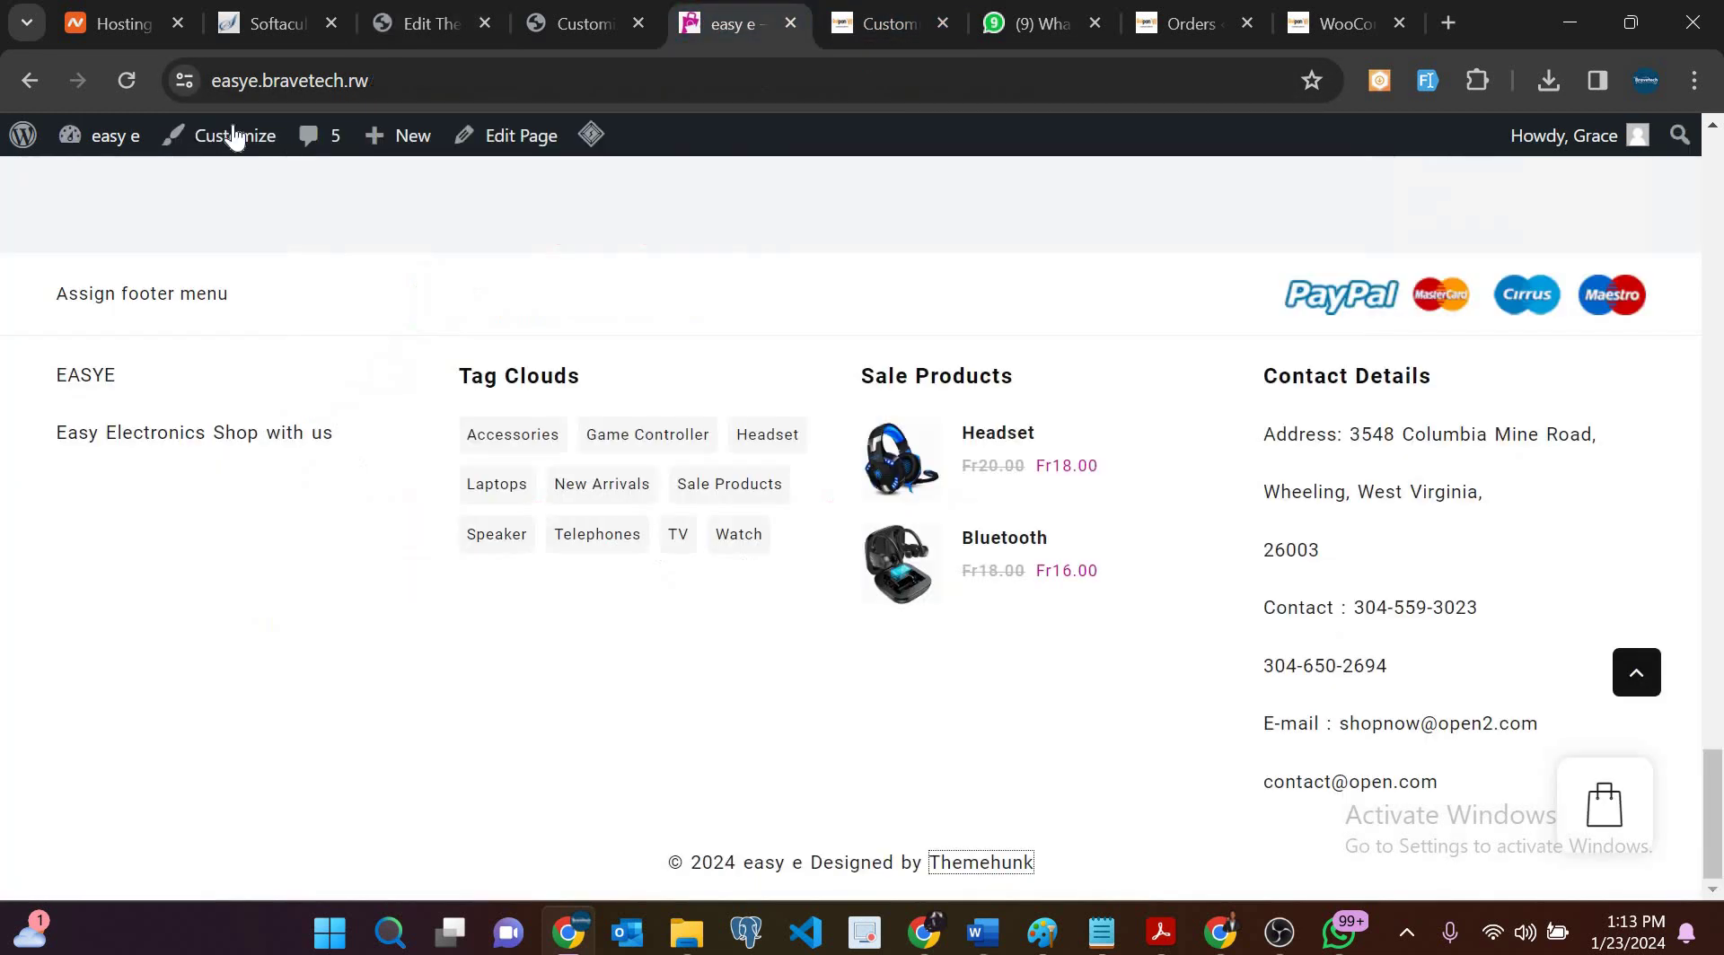
left_click(126, 81)
left_click_drag(1053, 875, 574, 876)
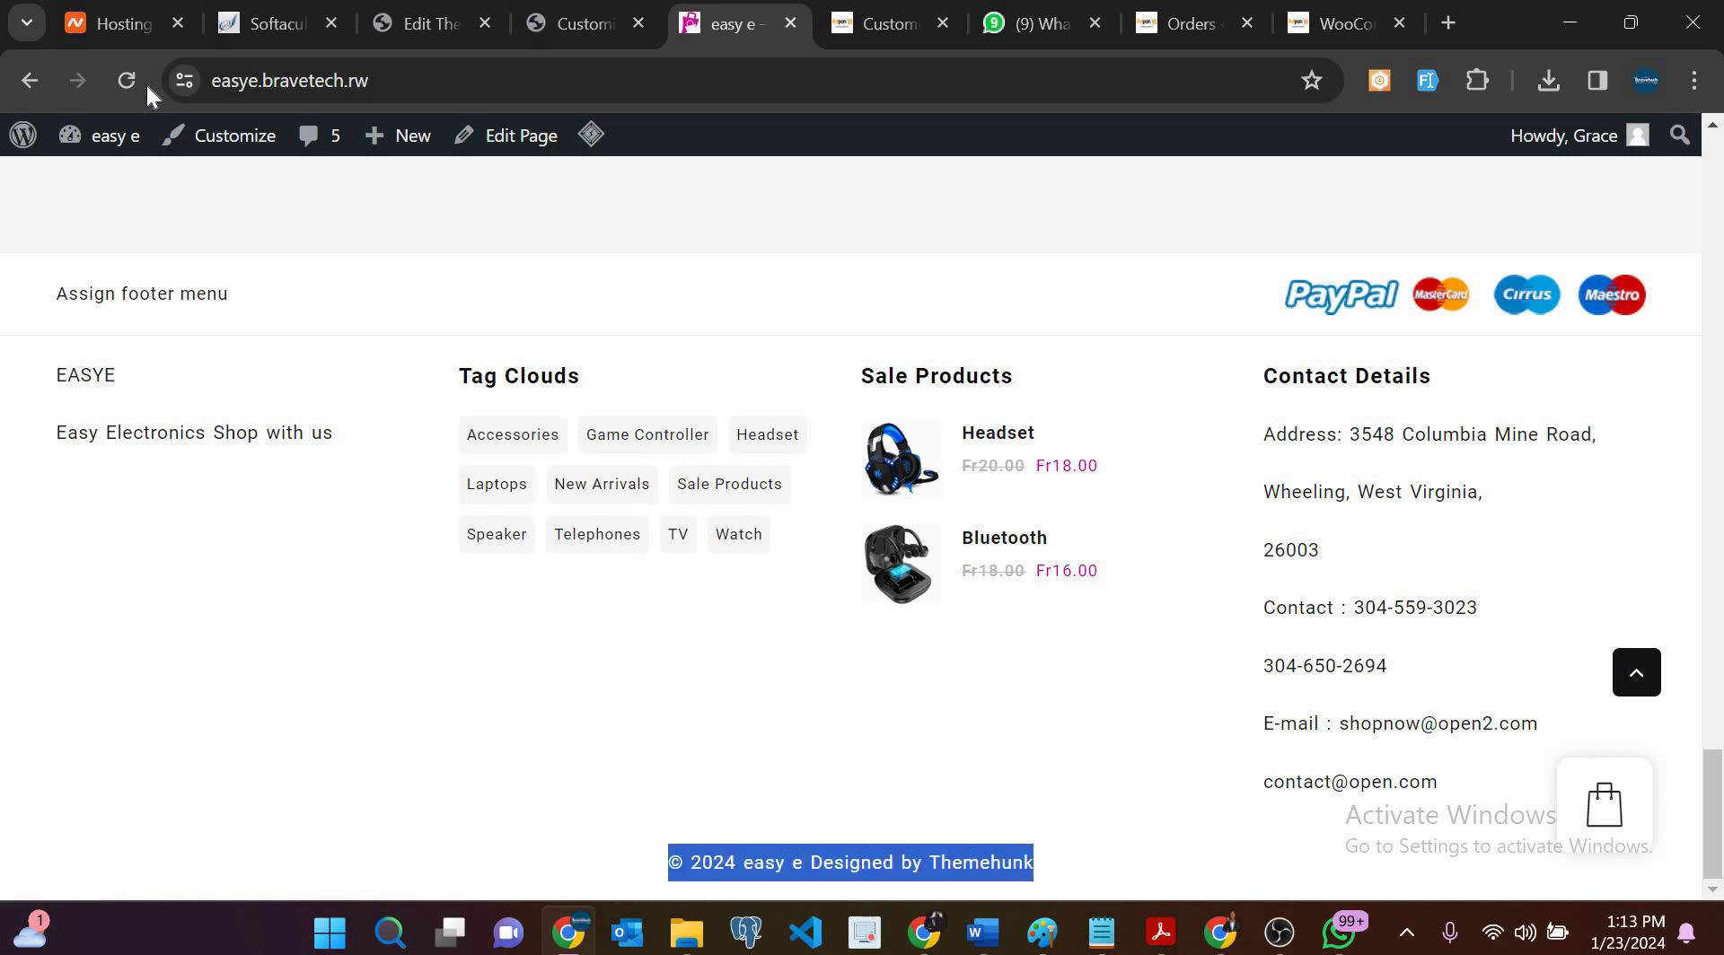
left_click(131, 85)
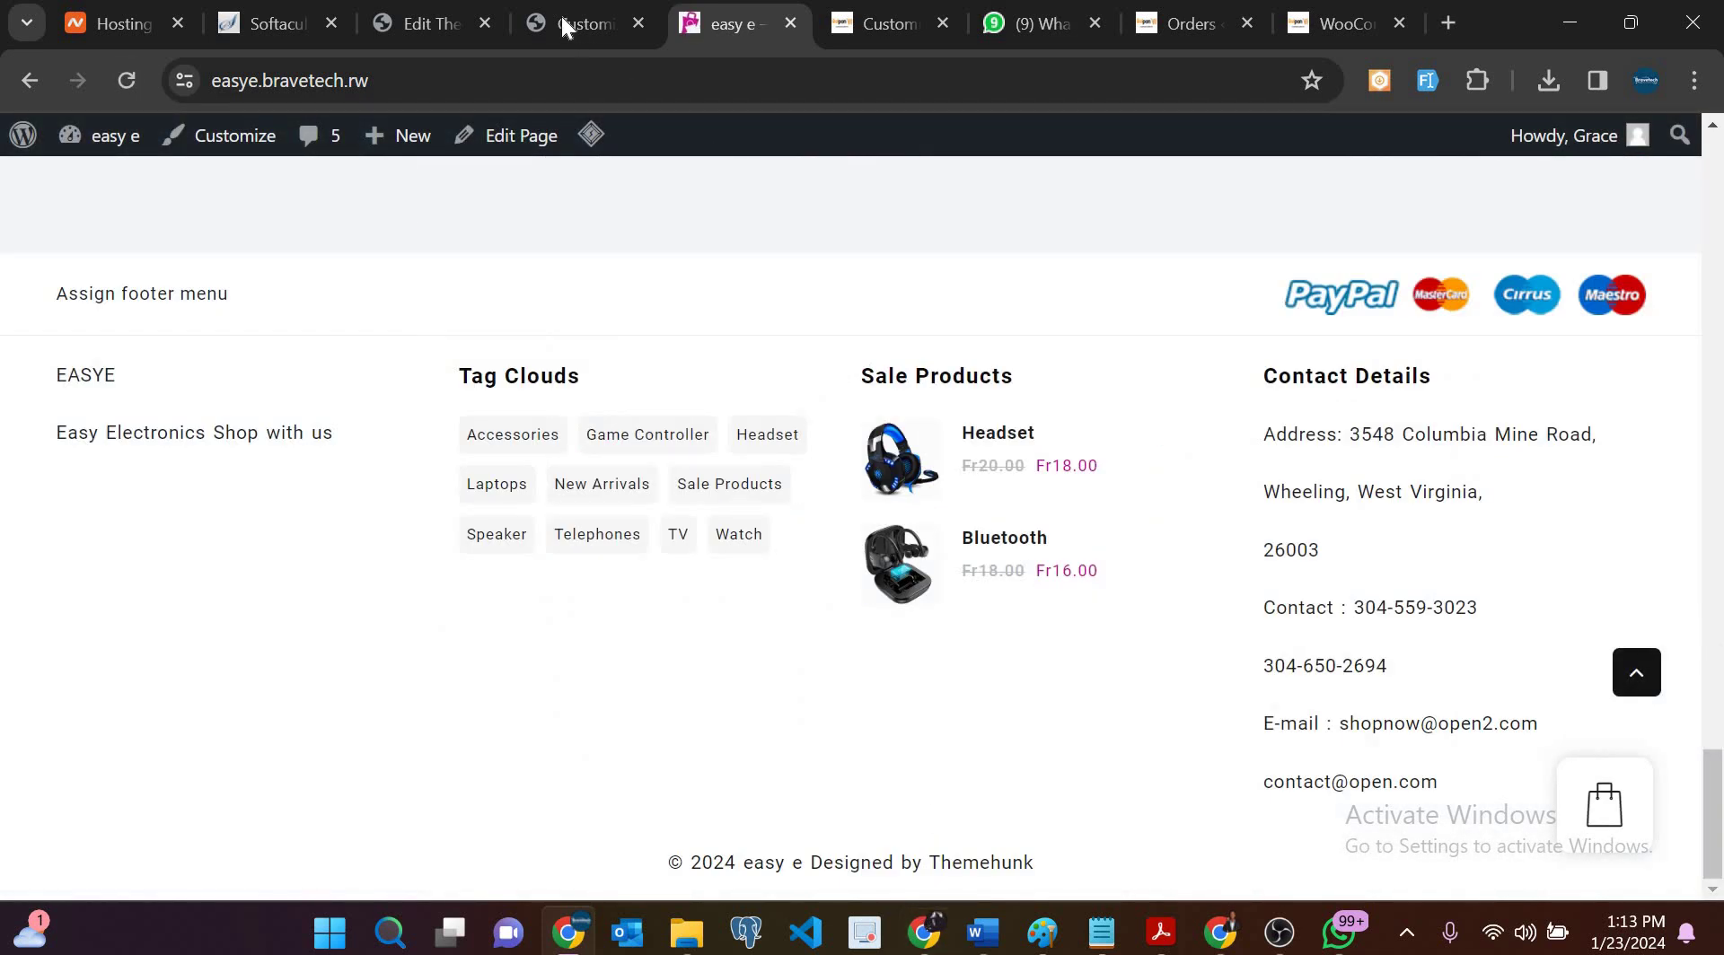
Step: Return to the theme file editor, review the edited footer credit code, and save footer-function.php again
left_click(562, 16)
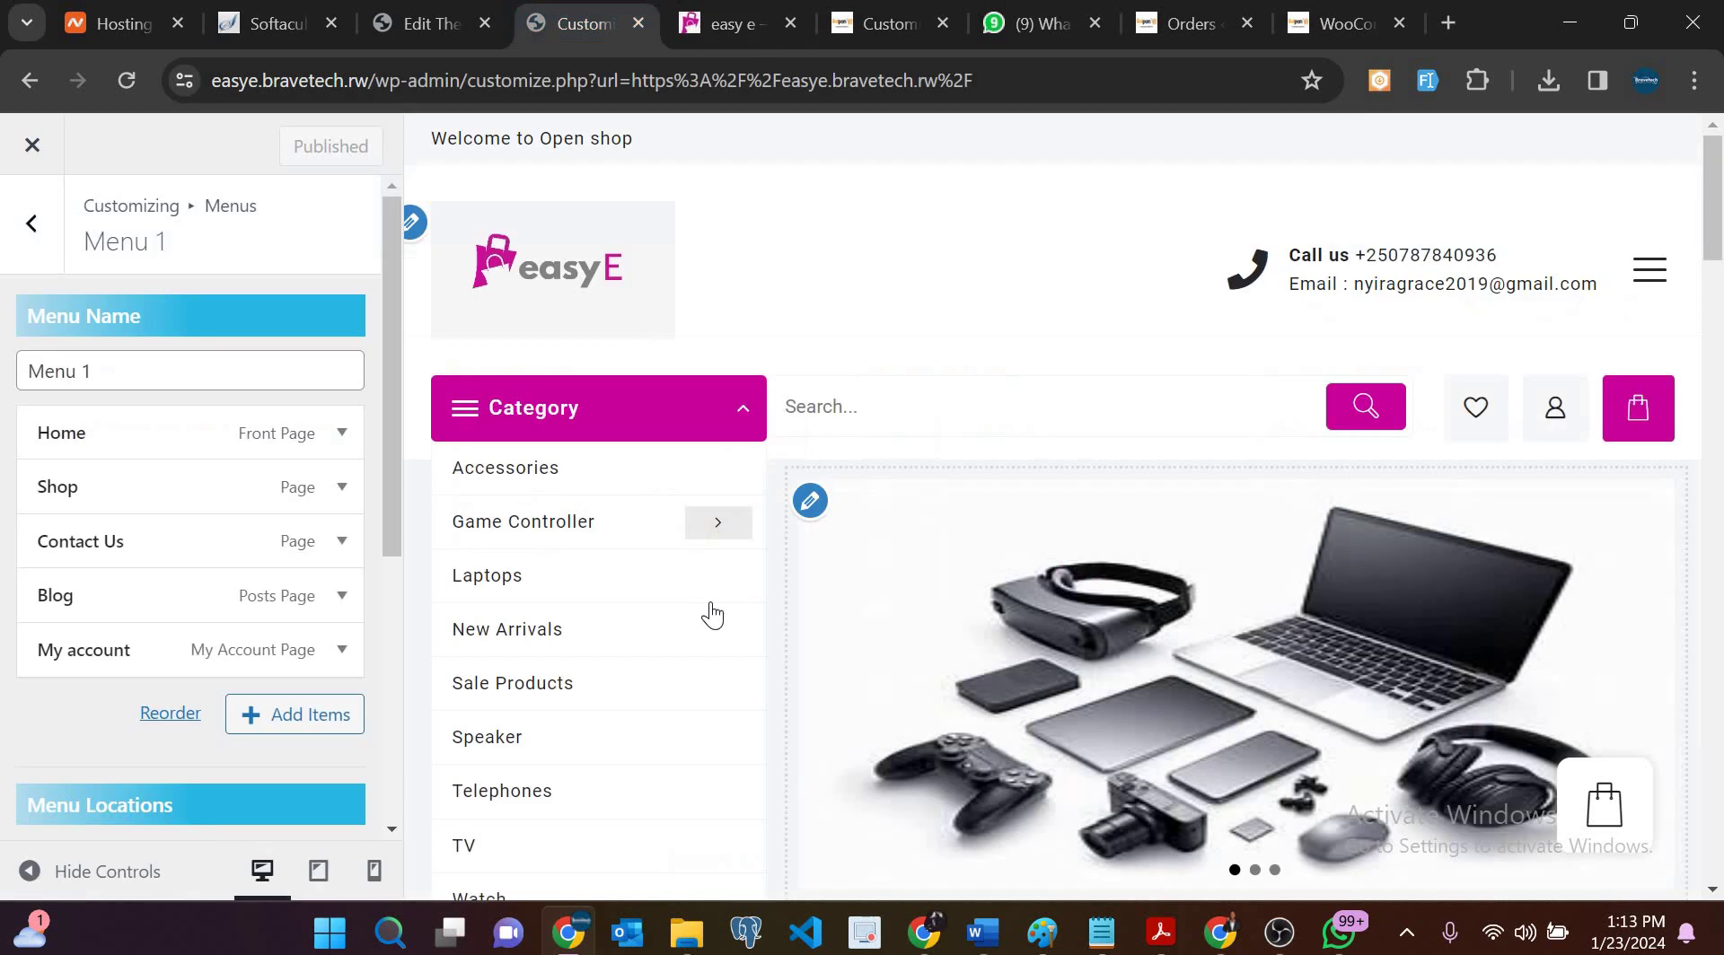
left_click(428, 19)
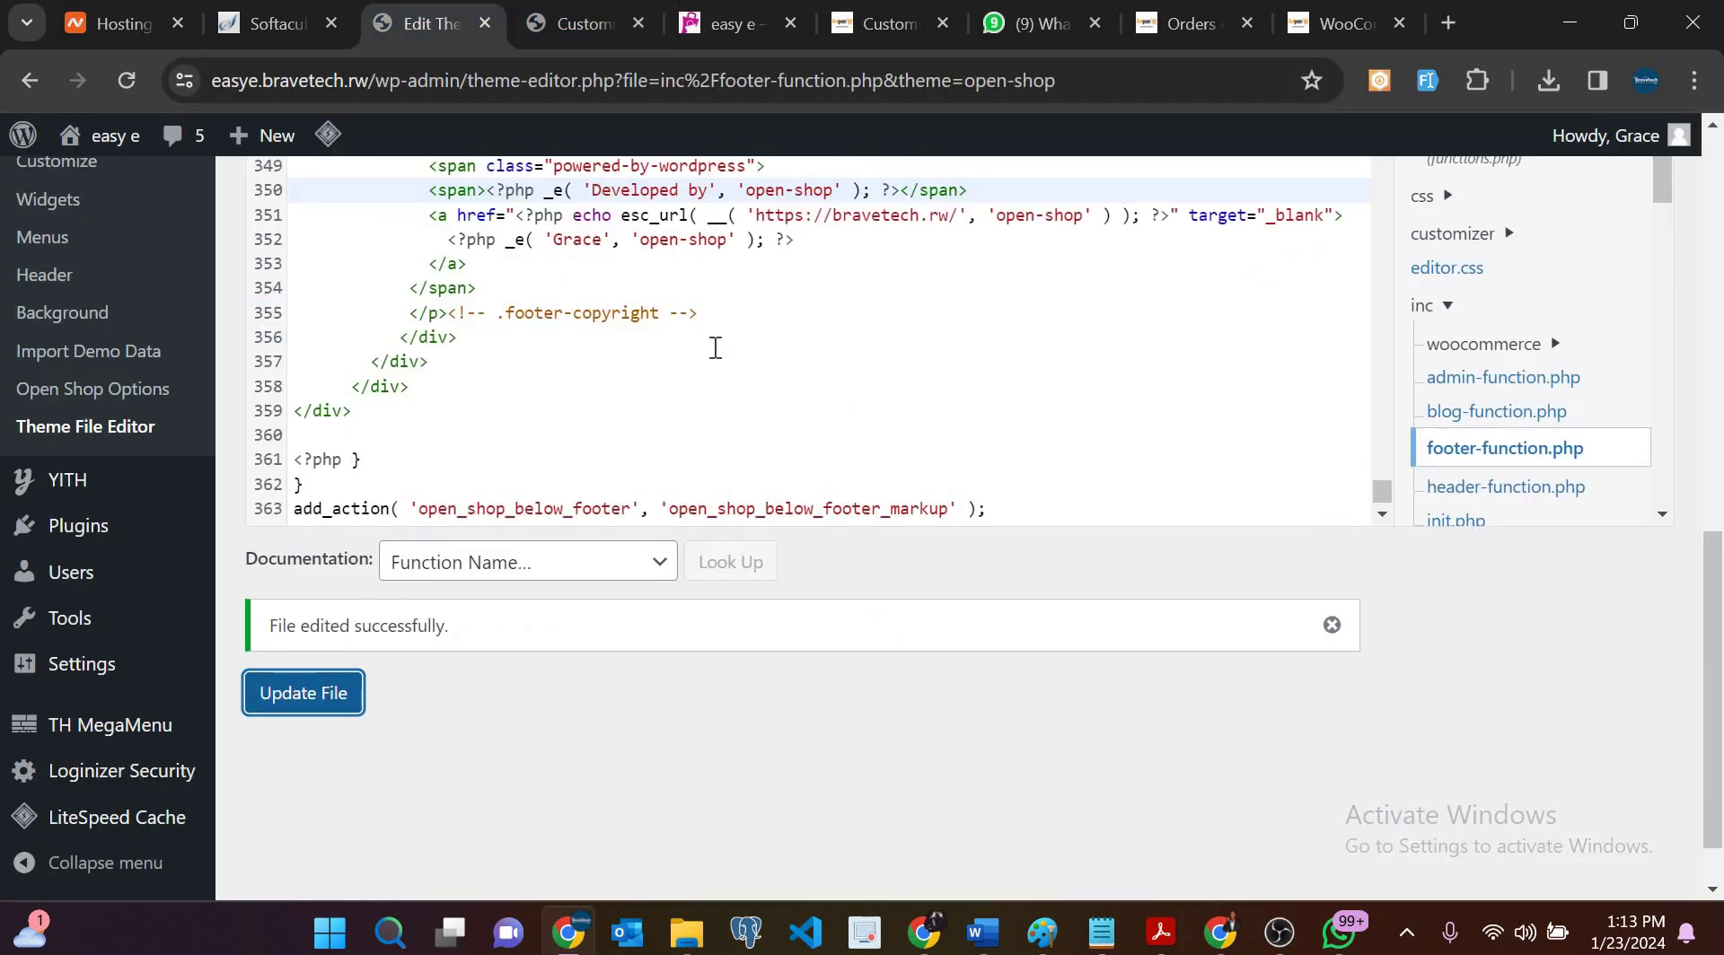
scroll(715, 347, "up", 2)
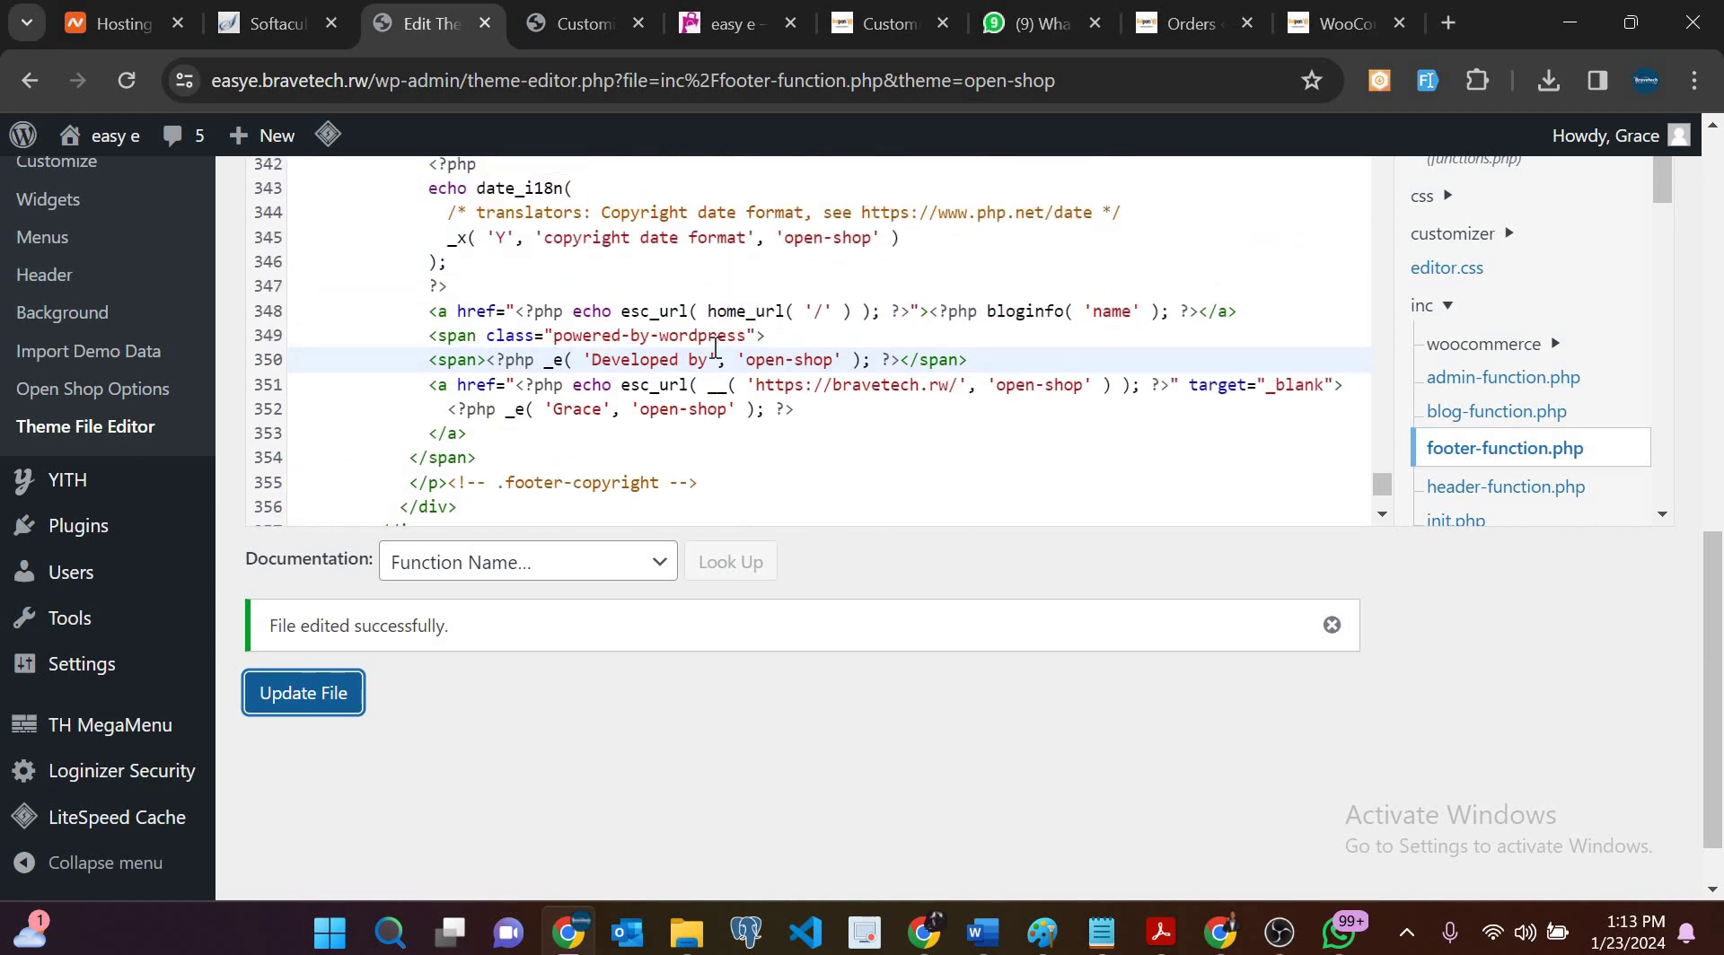
scroll(716, 348, "up", 2)
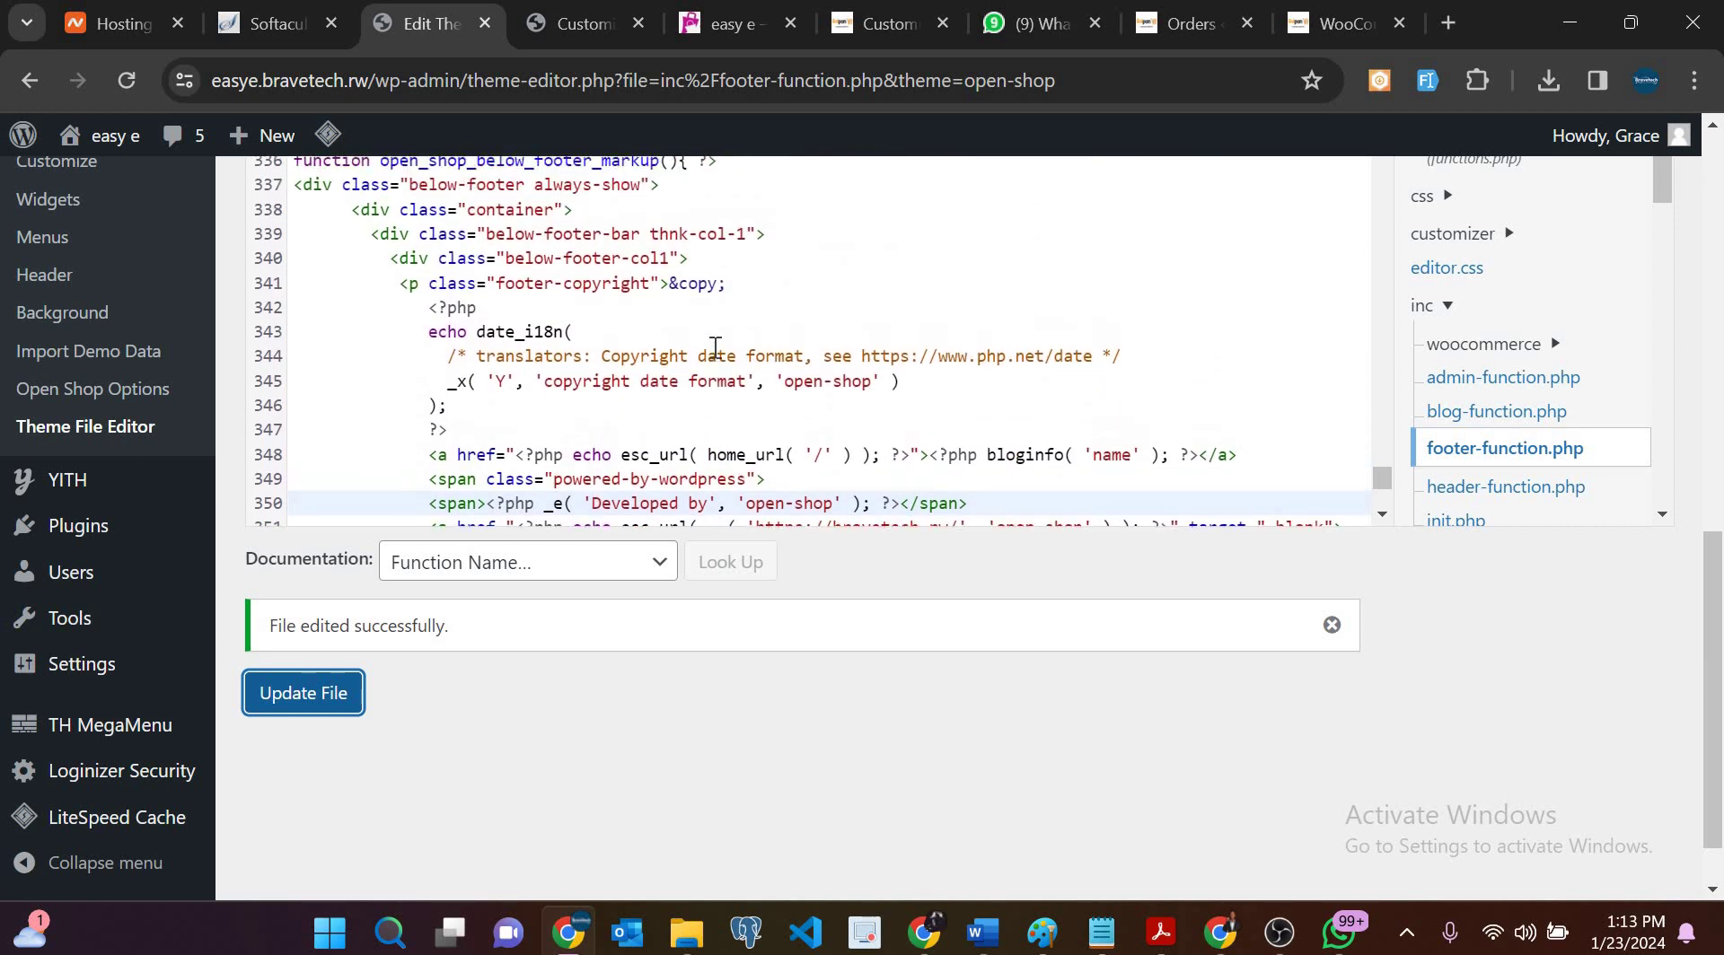
scroll(716, 348, "down", 1)
scroll(716, 347, "down", 1)
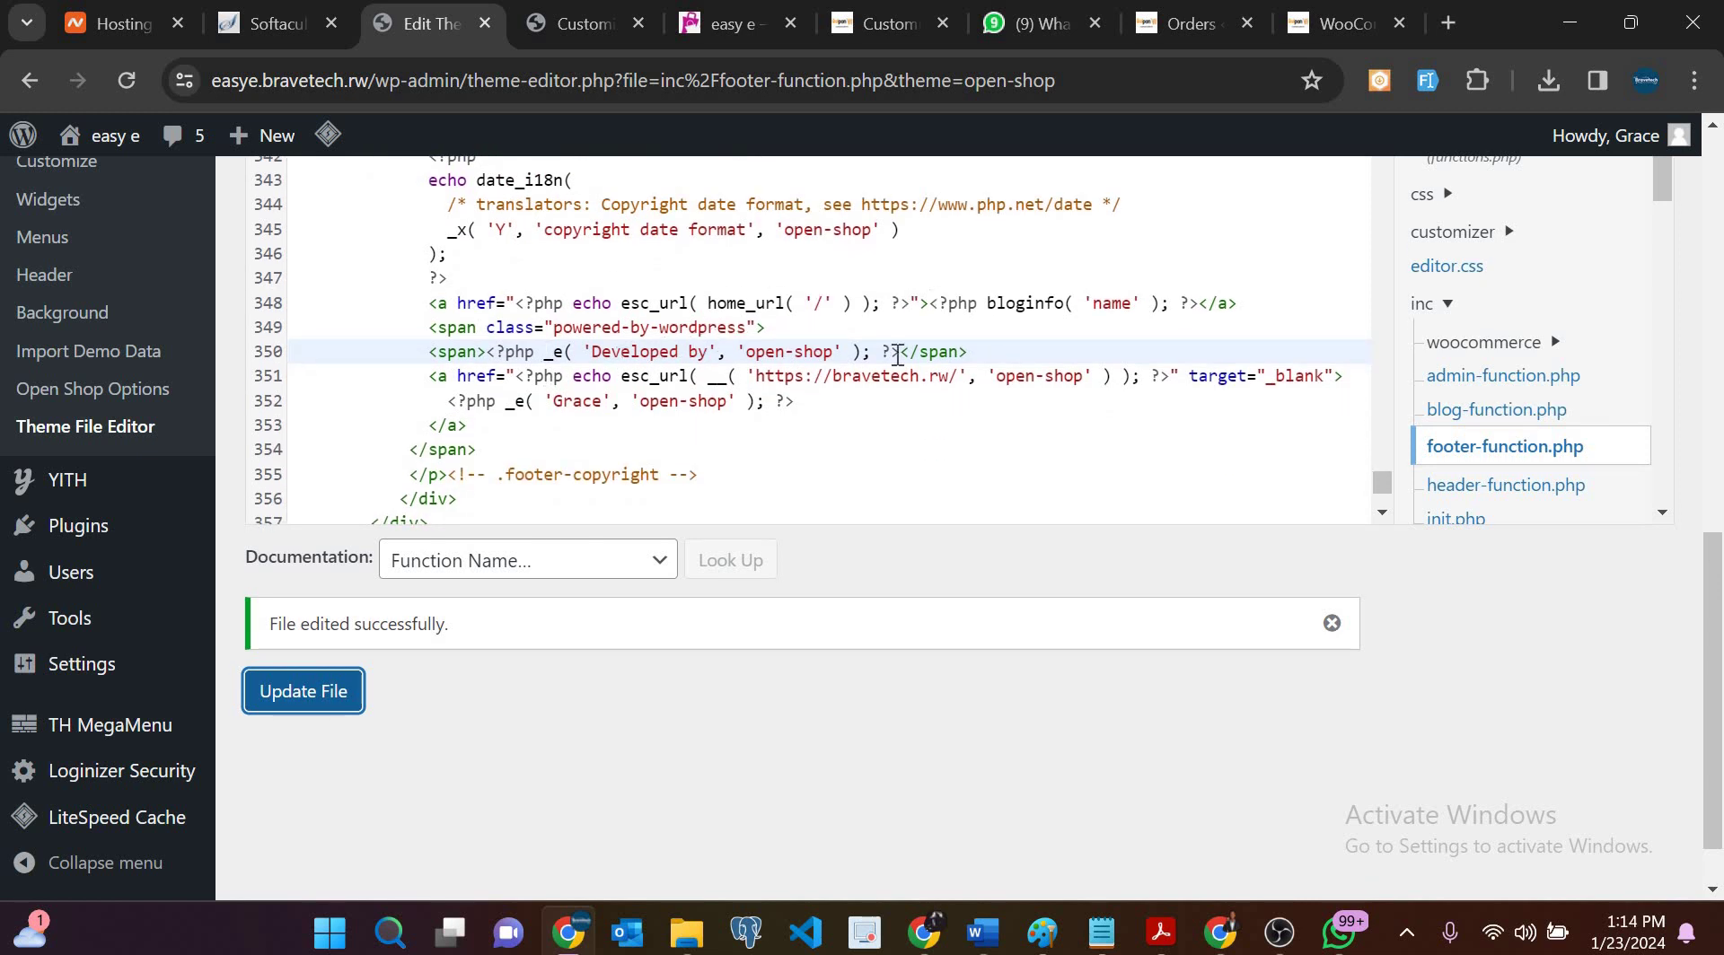
left_click(298, 706)
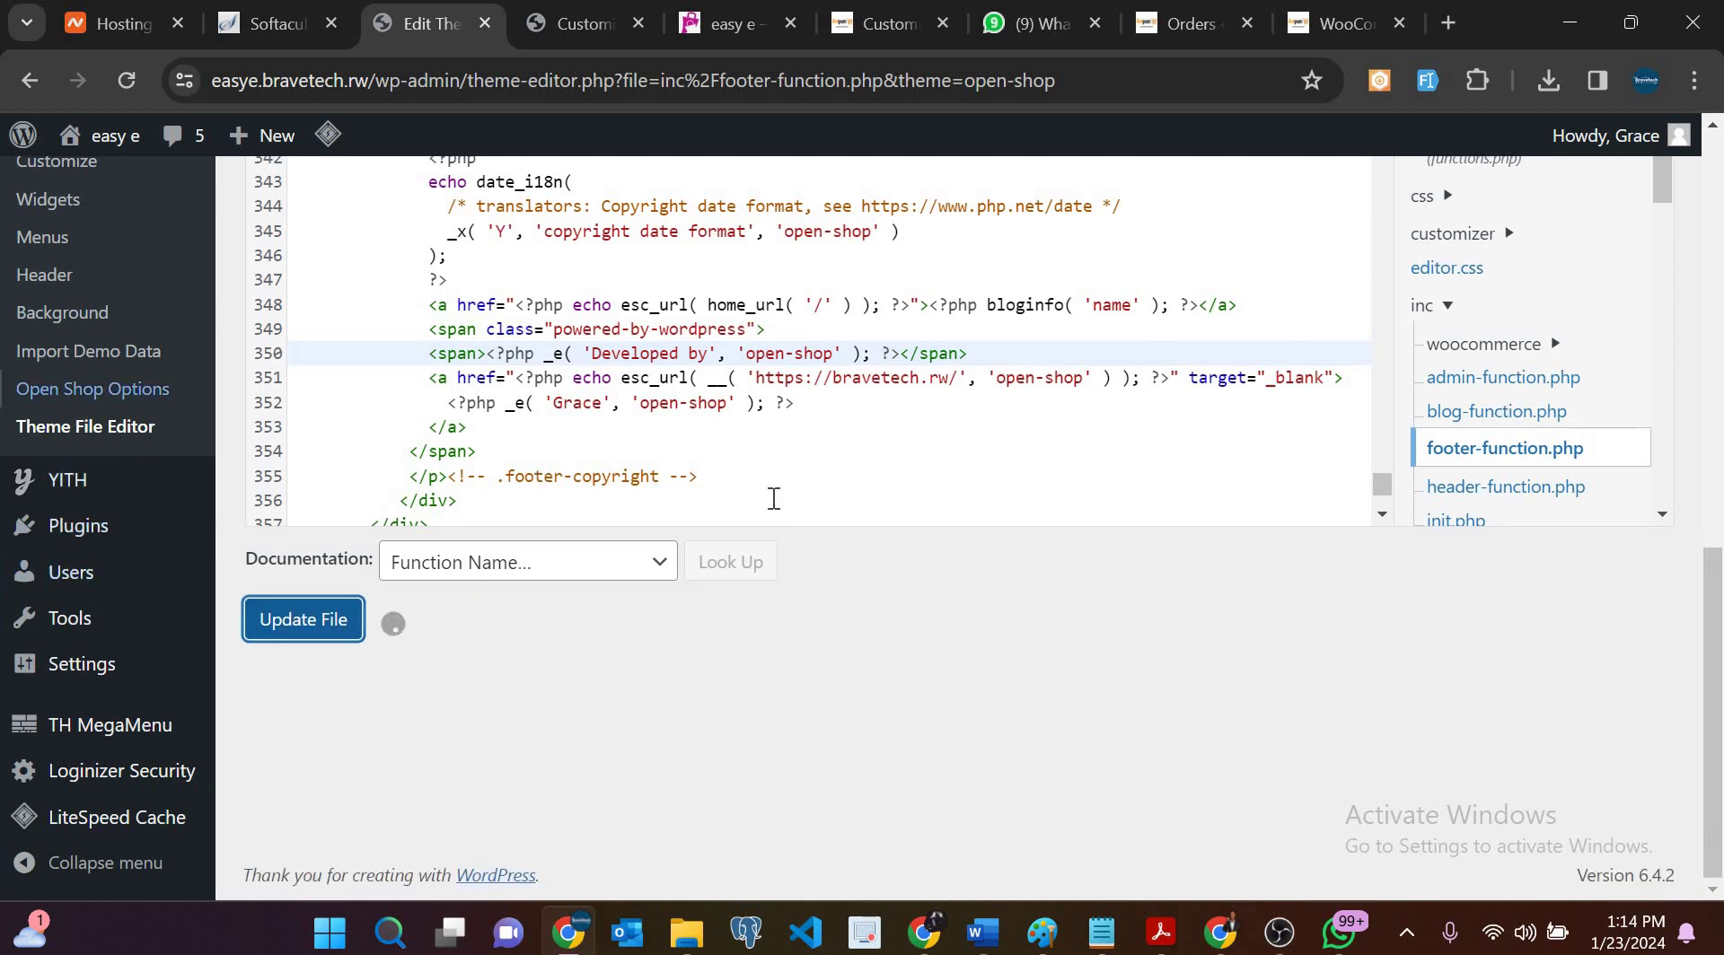
Step: Dismiss the Welcome to Open Shop notice above the theme file editor
scroll(774, 499, "up", 20)
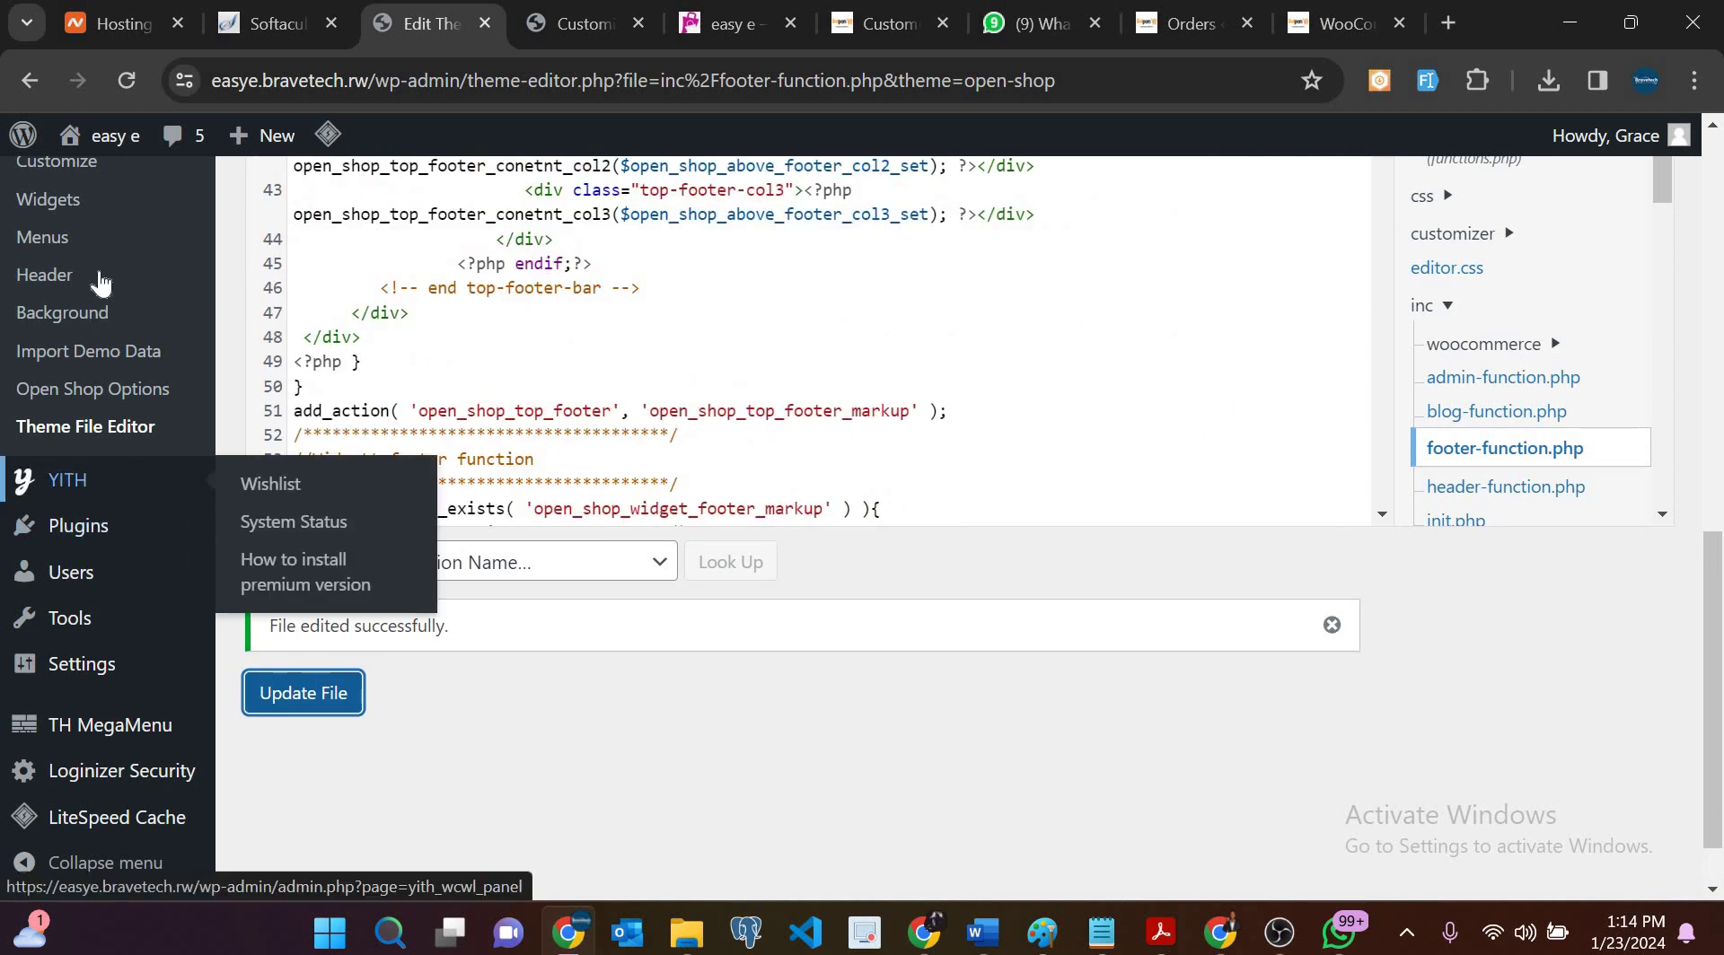
scroll(97, 225, "up", 5)
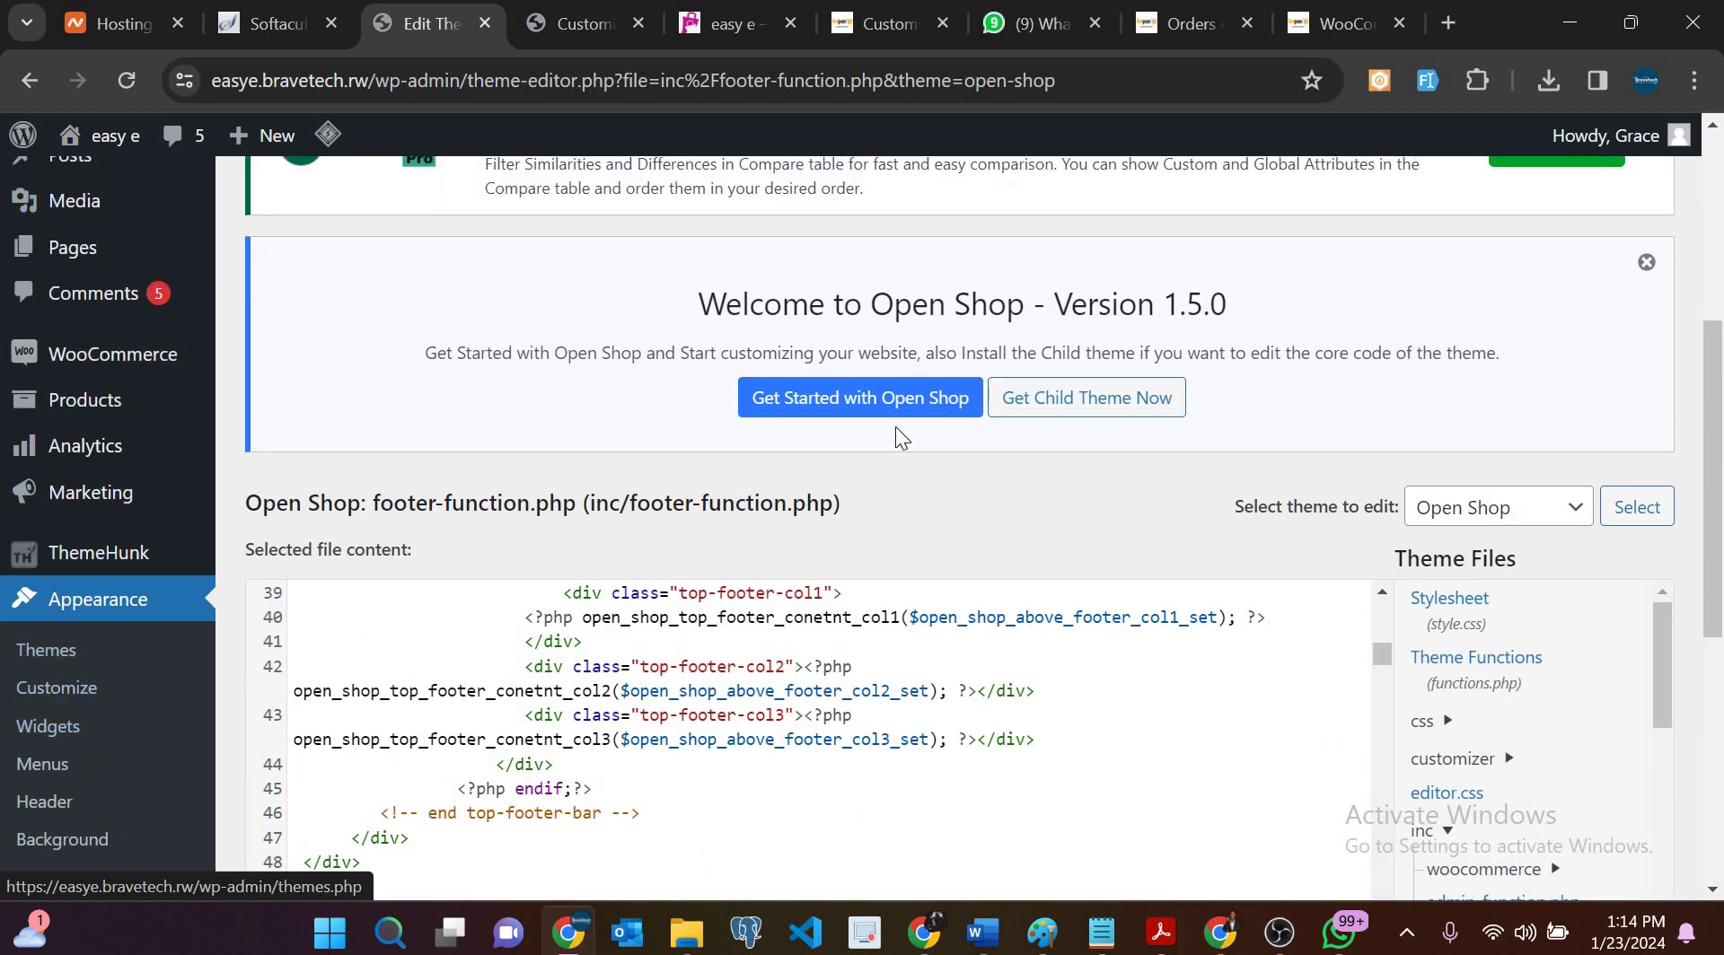
left_click(1652, 268)
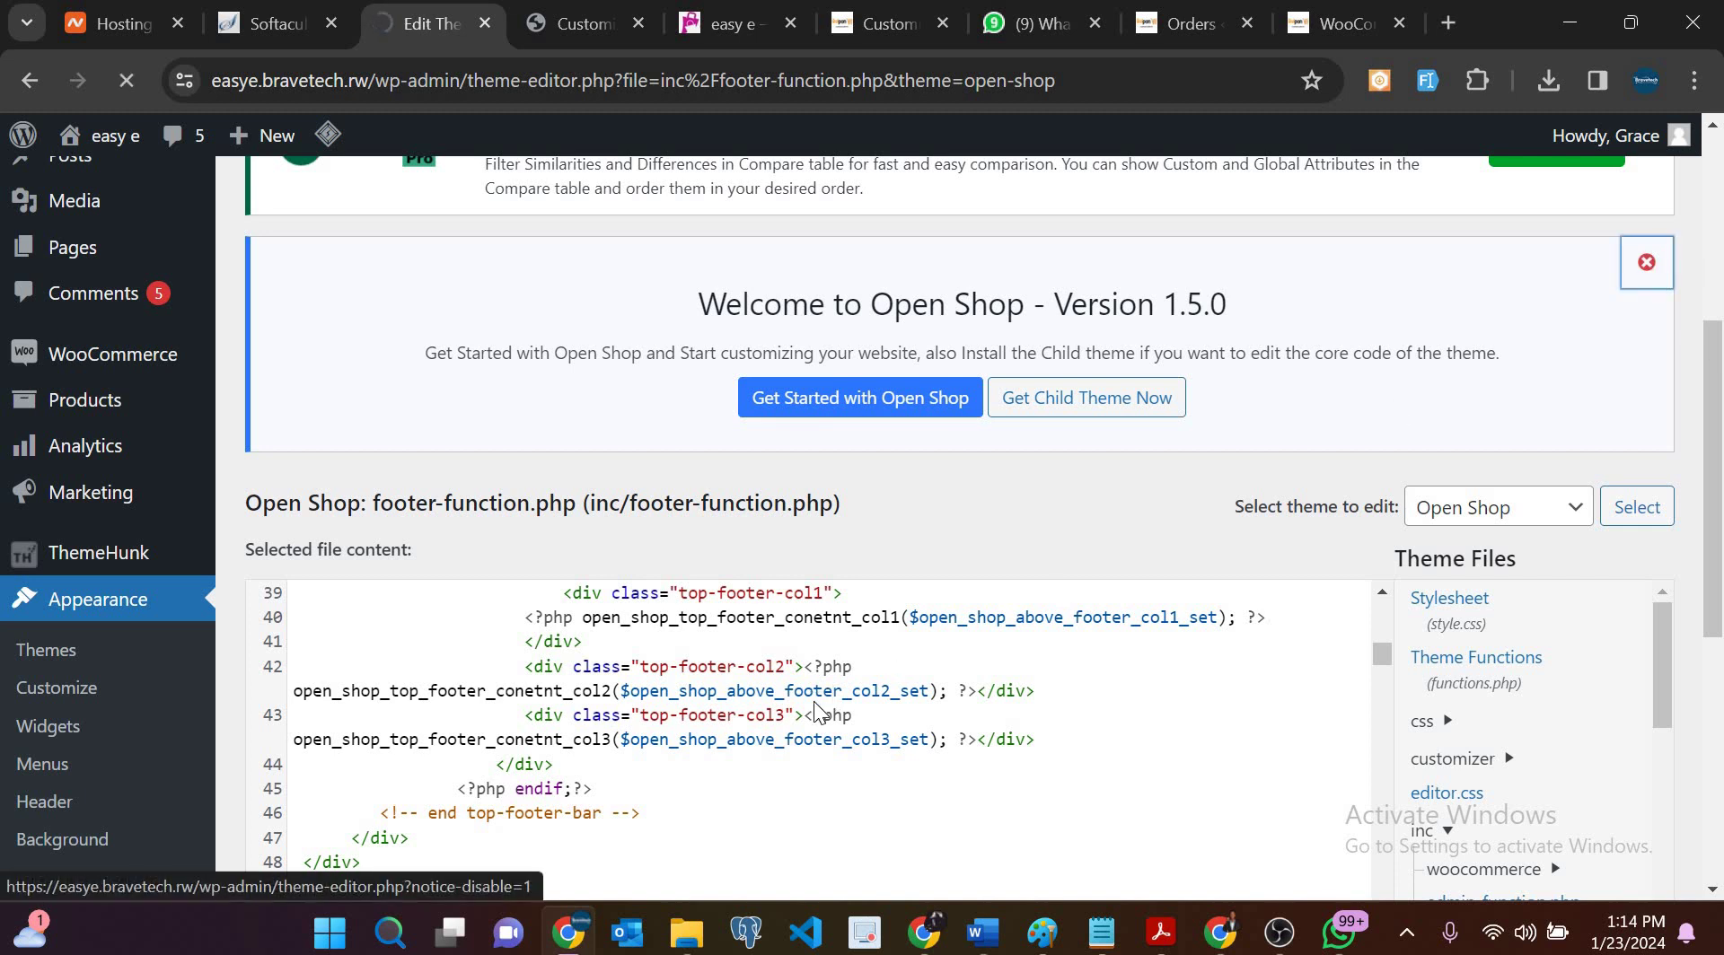
scroll(815, 706, "down", 7)
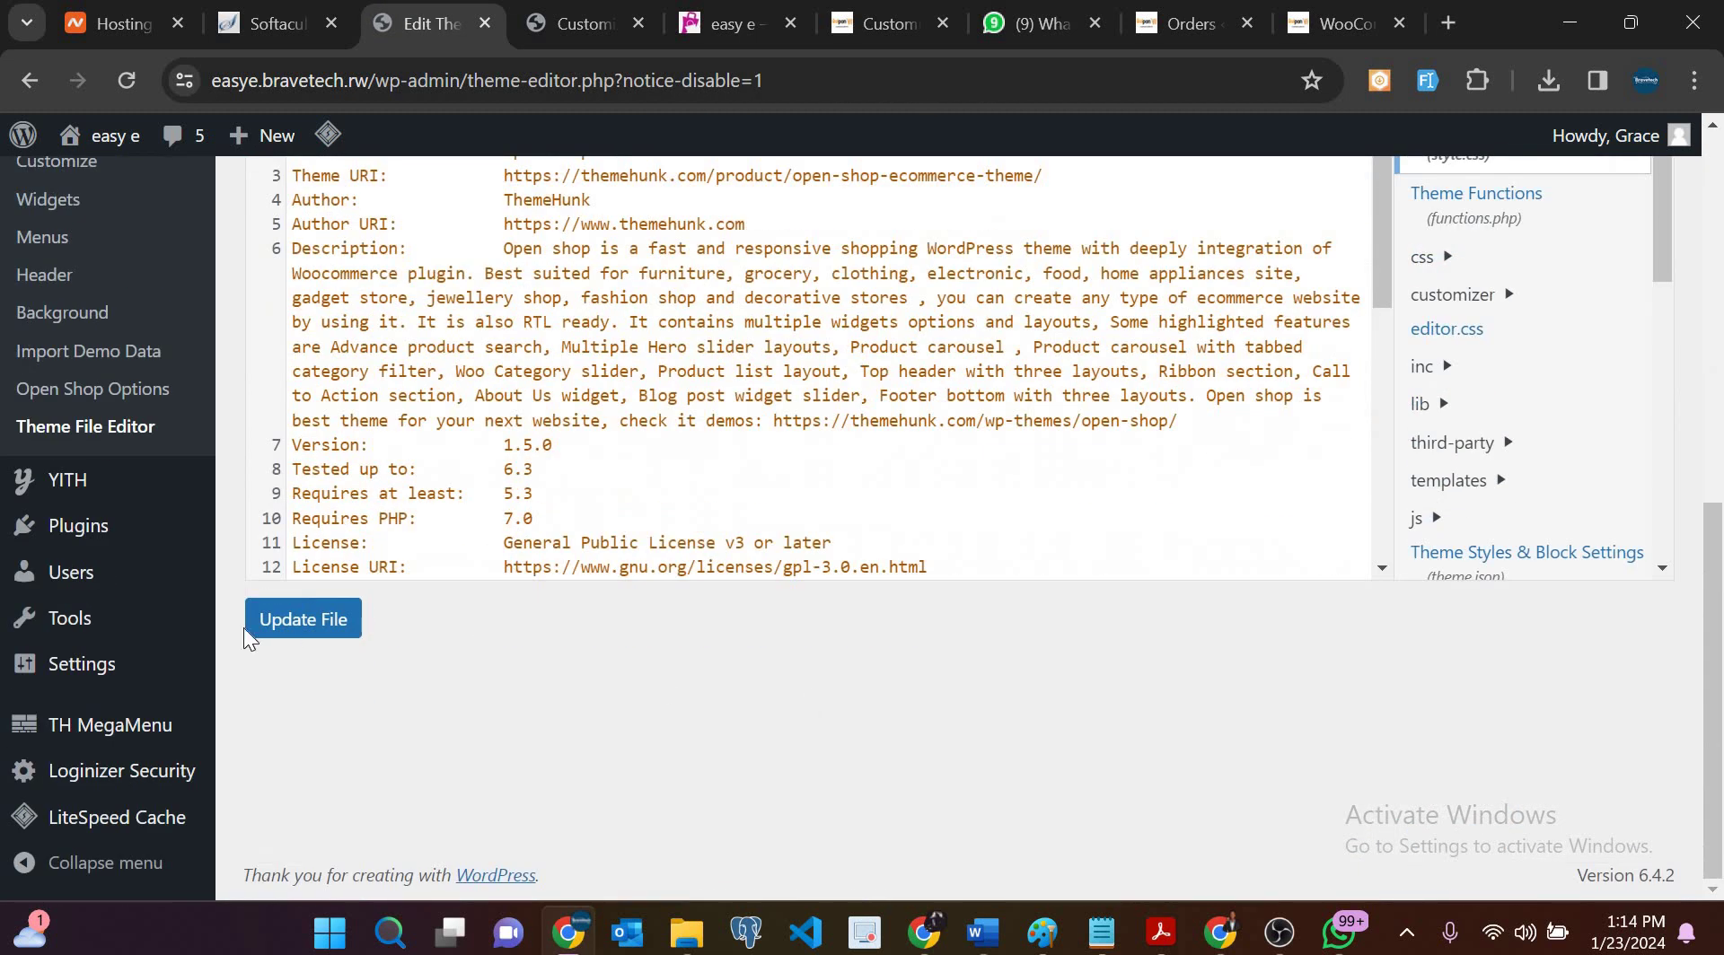
scroll(244, 628, "up", 8)
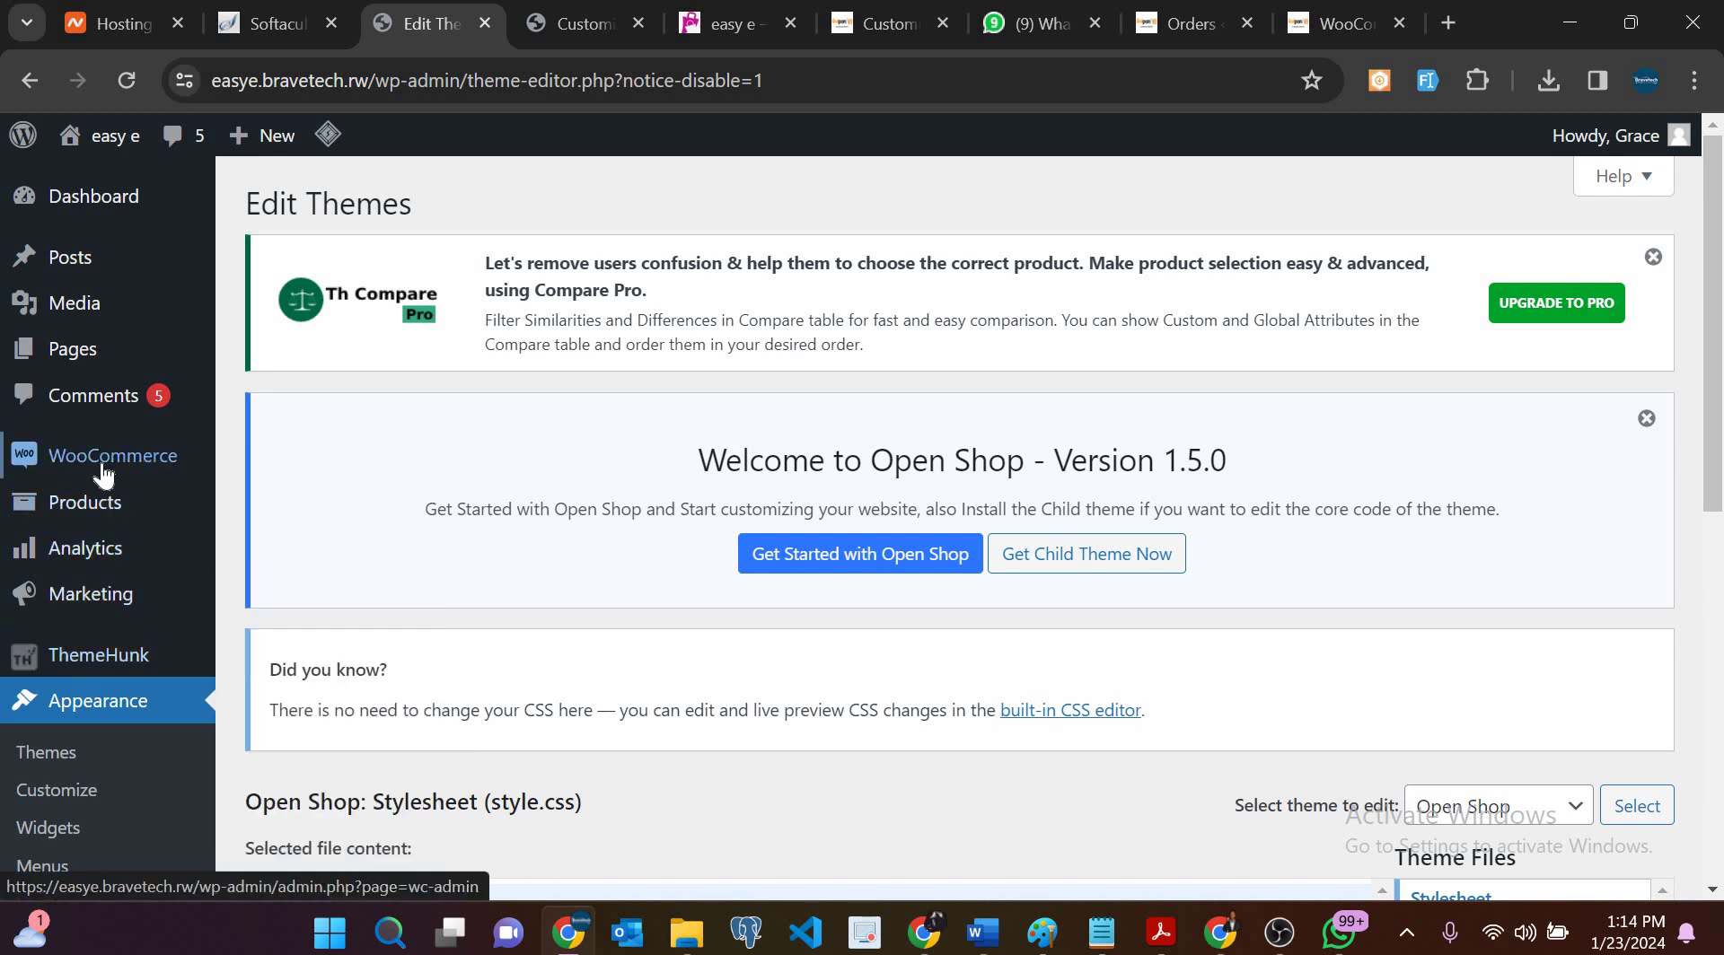
Step: Go to the WordPress Dashboard, dismiss its welcome panel, and look over the remaining widgets
left_click(91, 201)
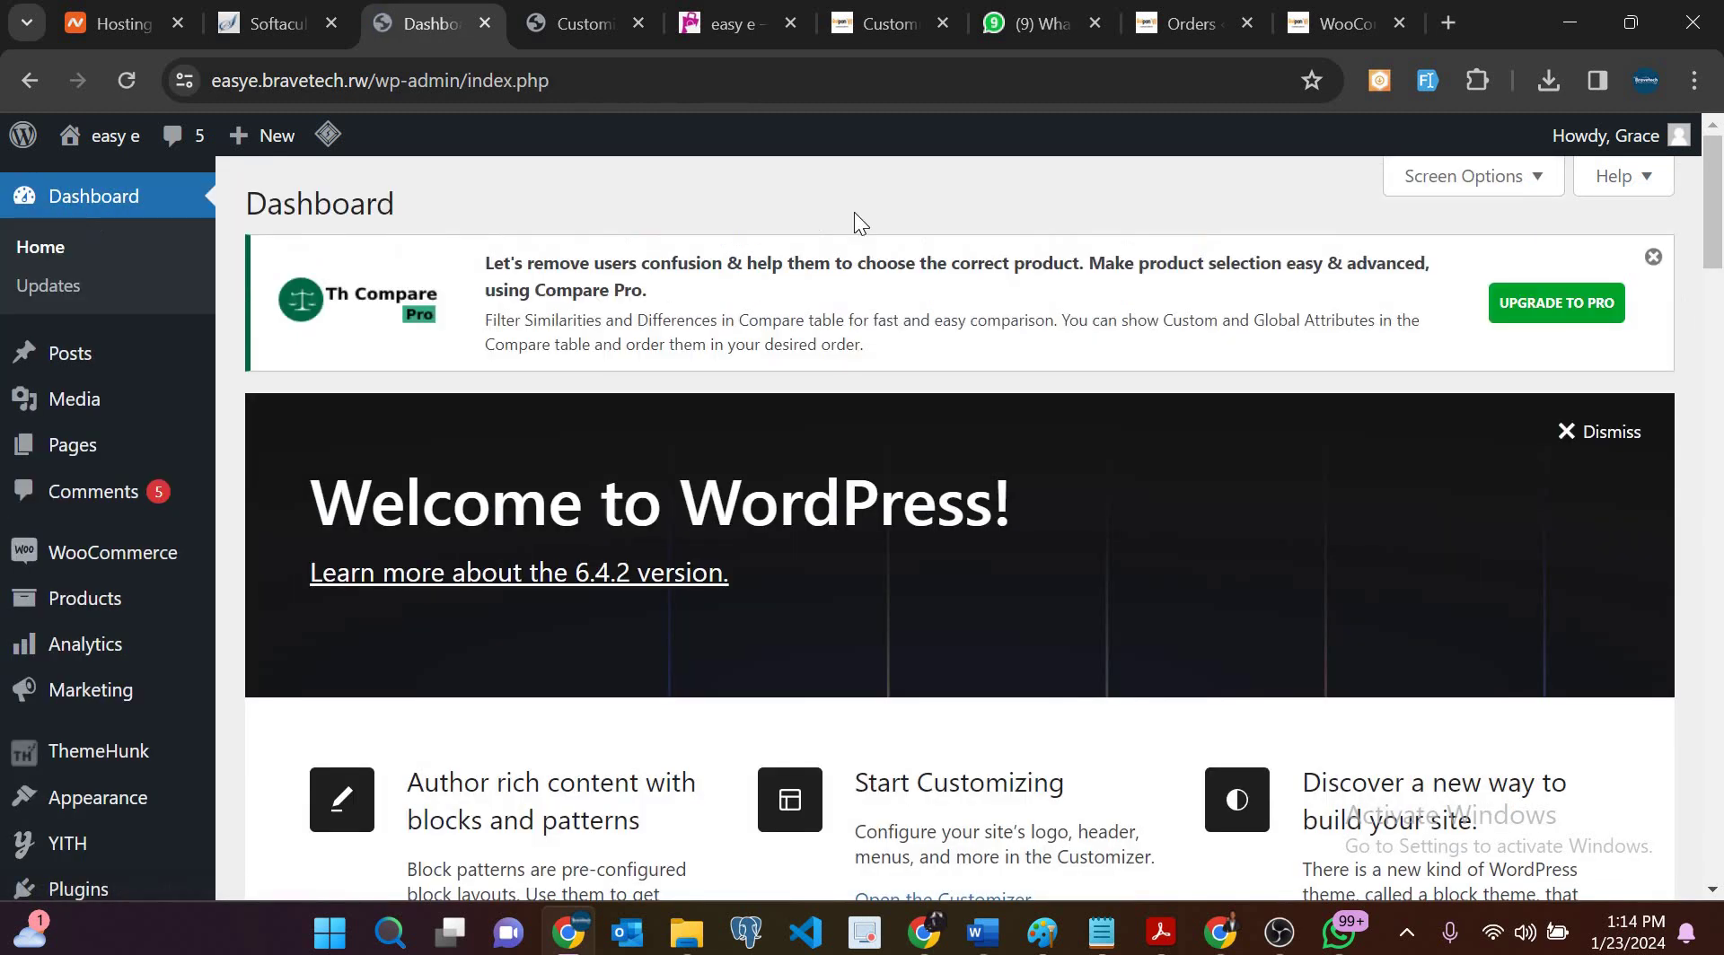
left_click(1598, 433)
scroll(691, 630, "down", 5)
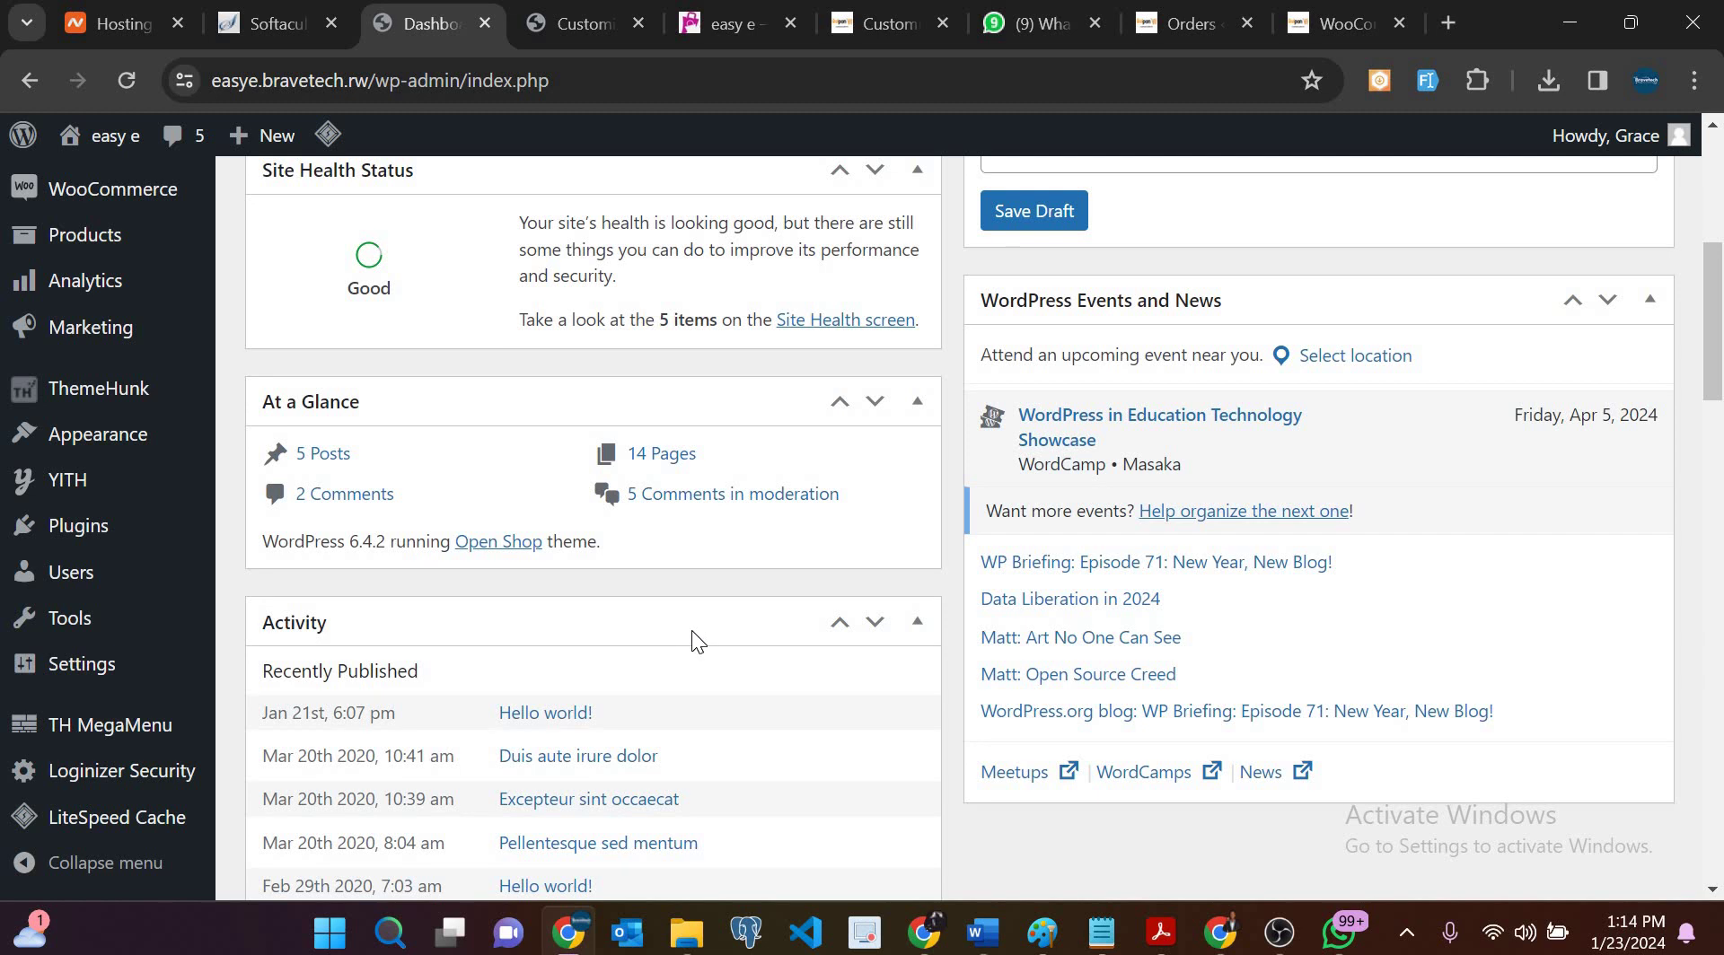
scroll(691, 630, "up", 5)
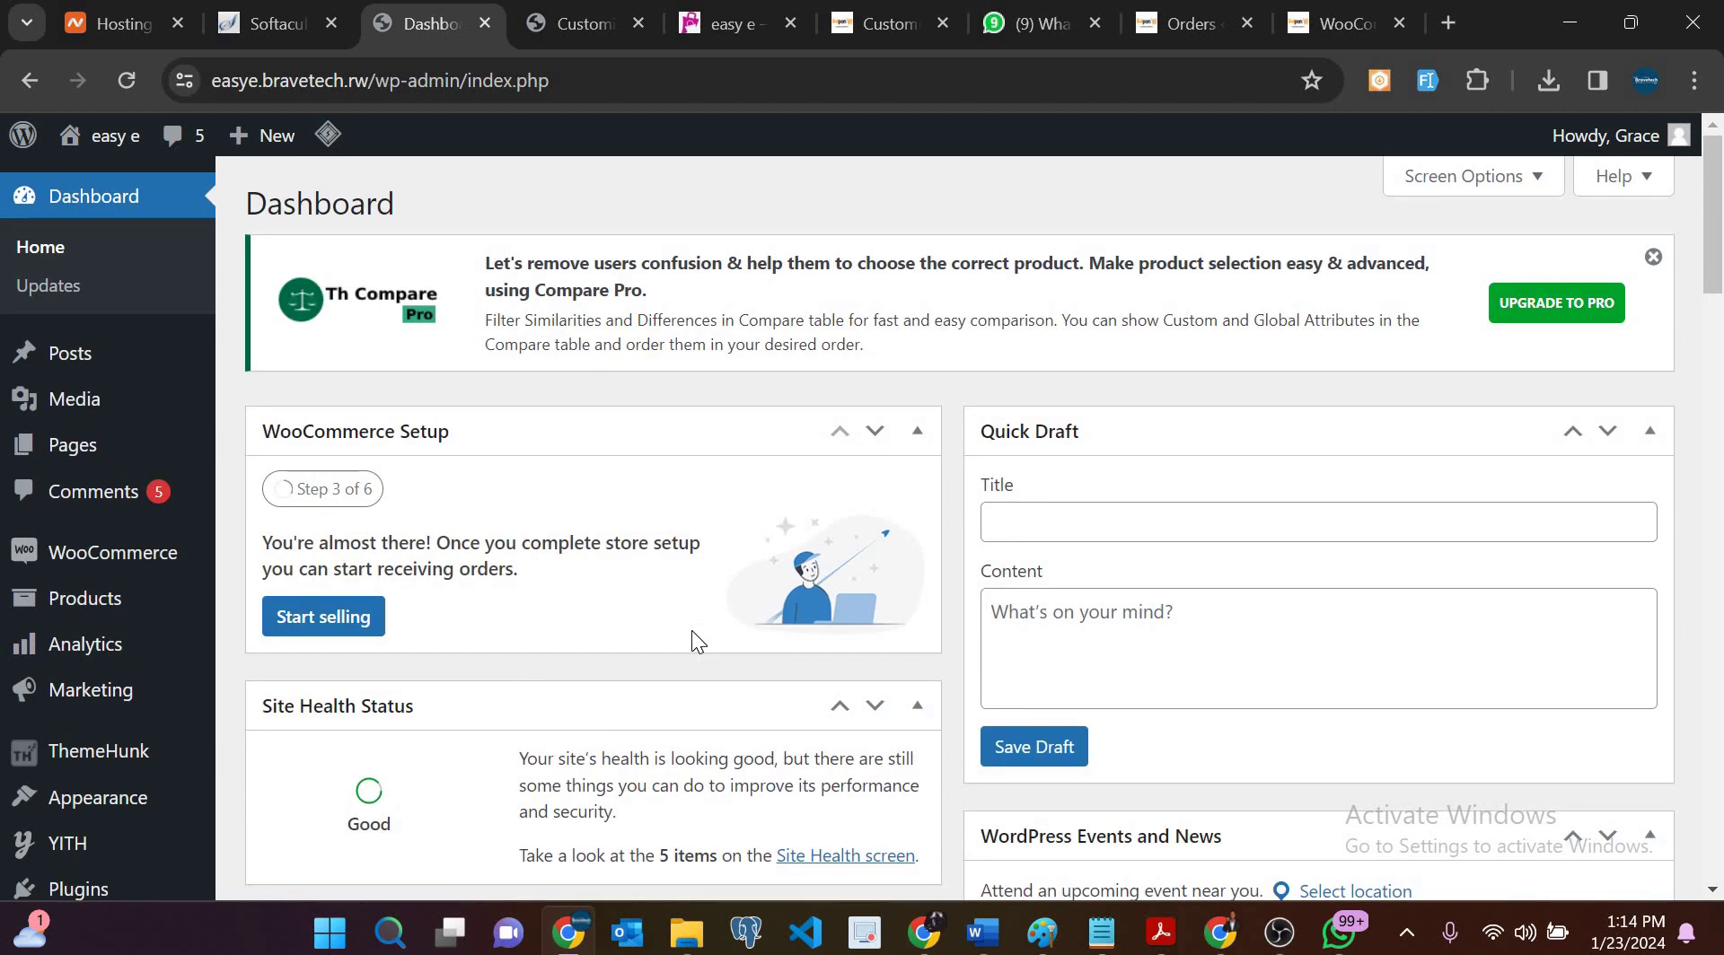
Step: Collapse the WooCommerce Setup and Site Health Status boxes on the Dashboard
left_click(917, 436)
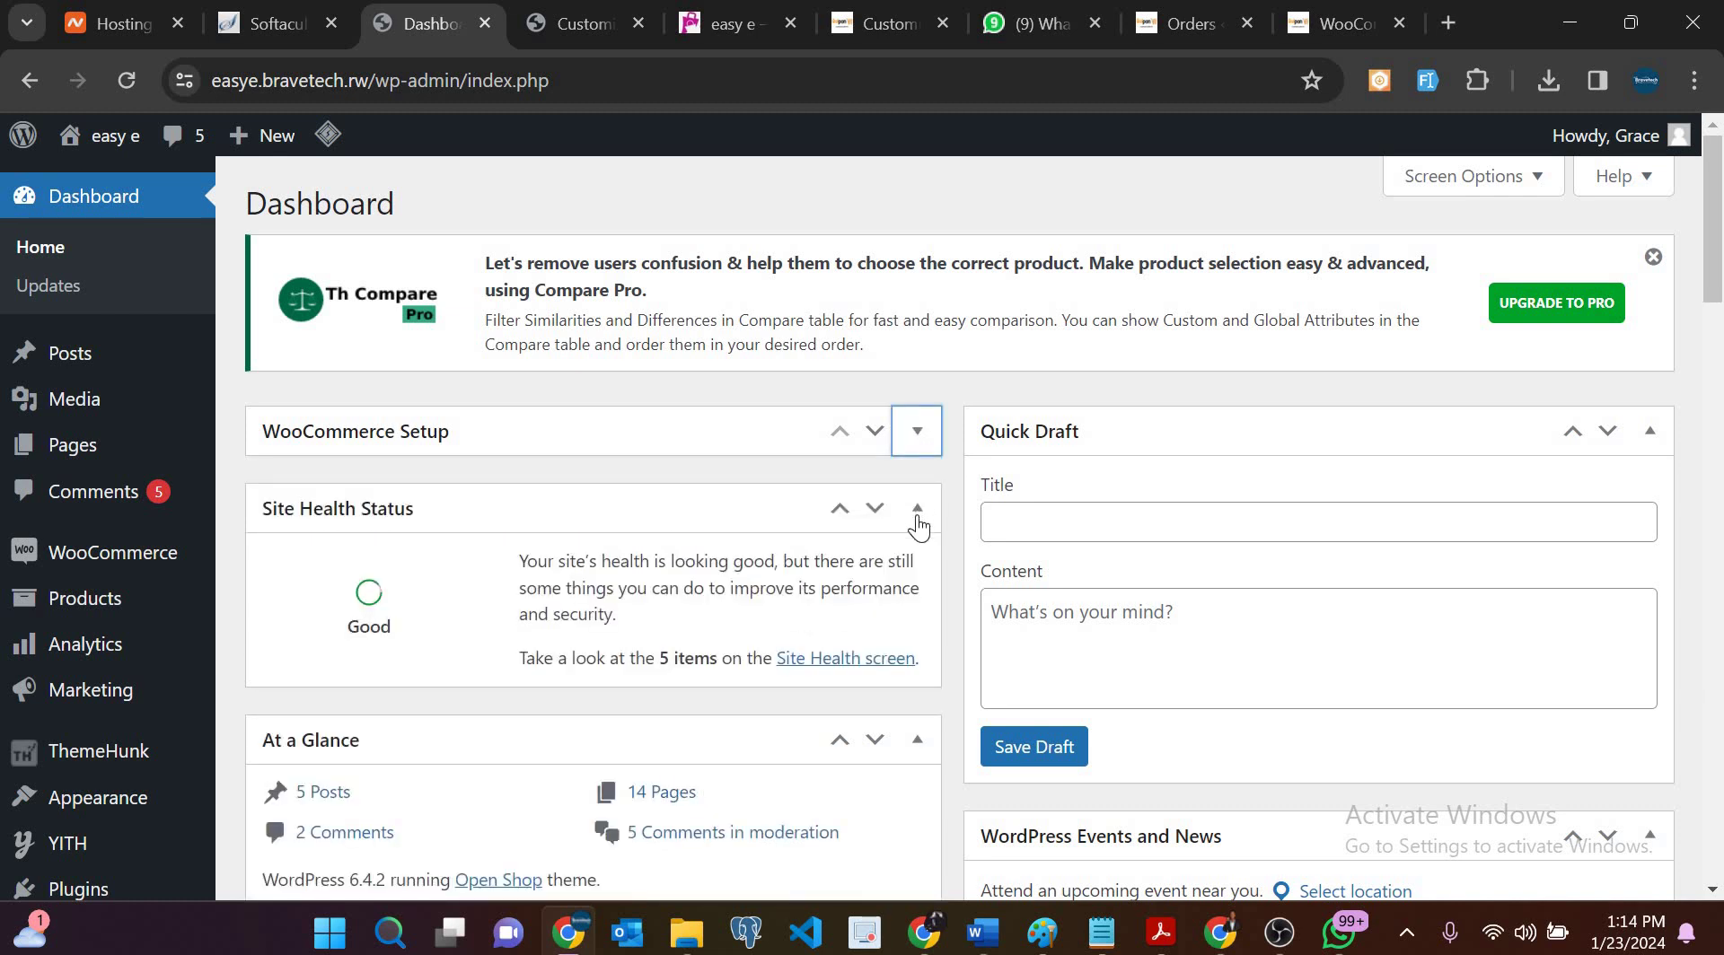
left_click(918, 512)
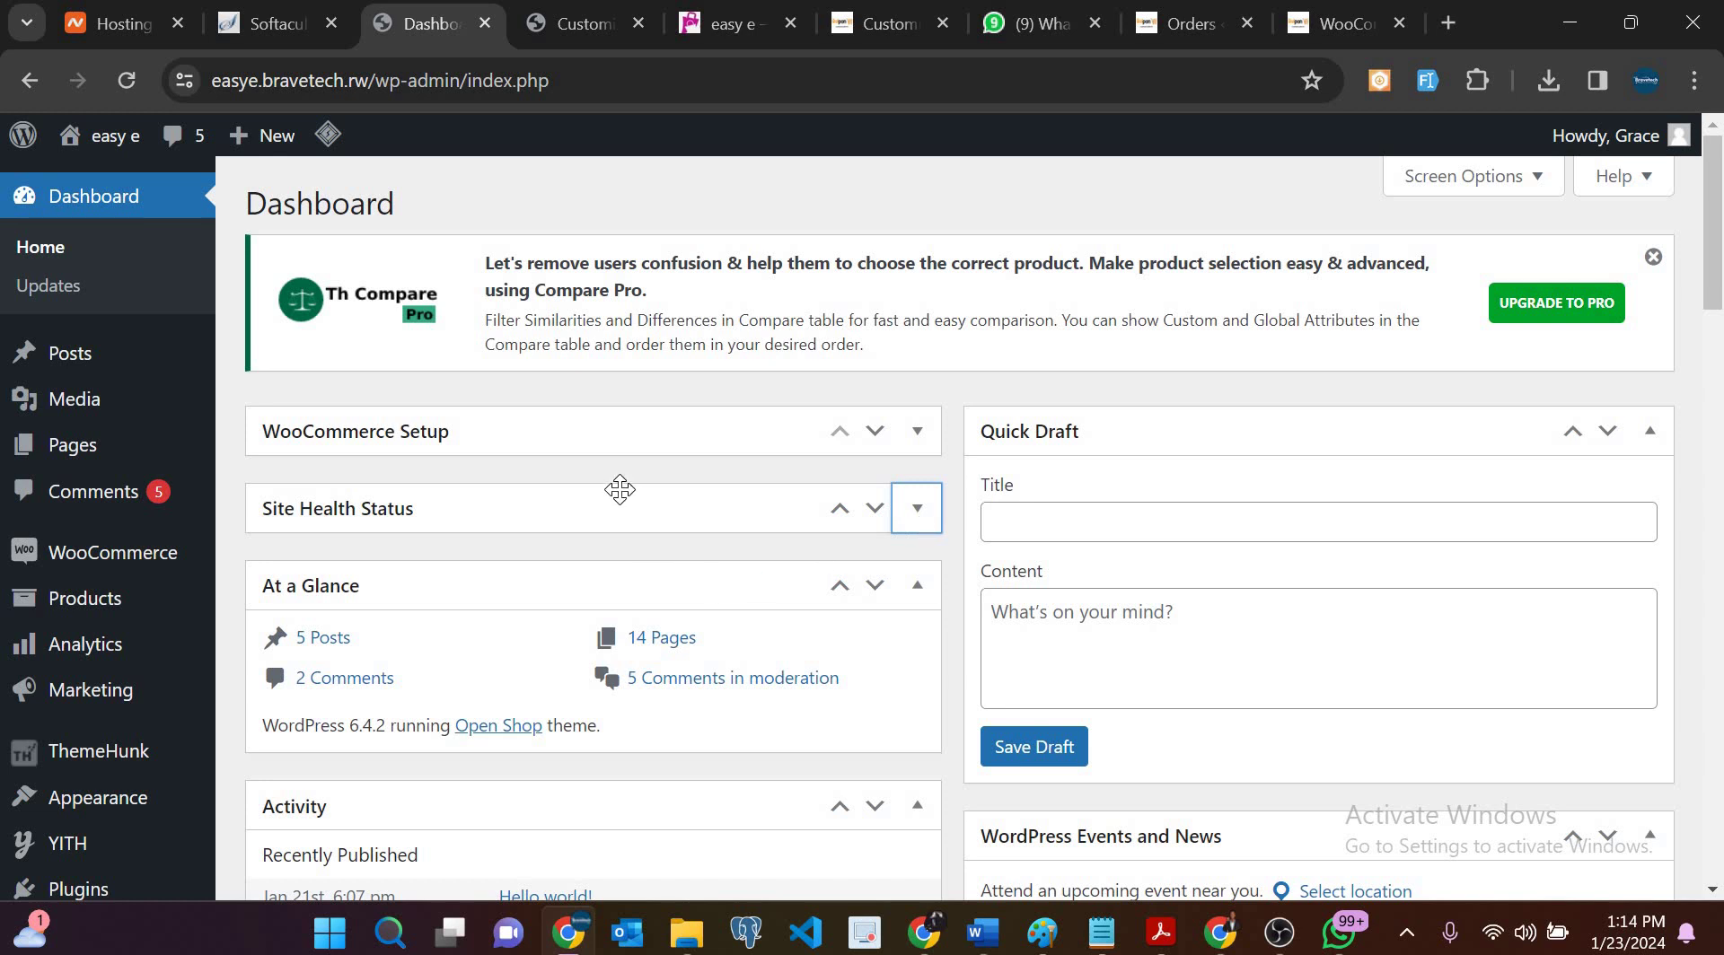
scroll(924, 465, "down", 9)
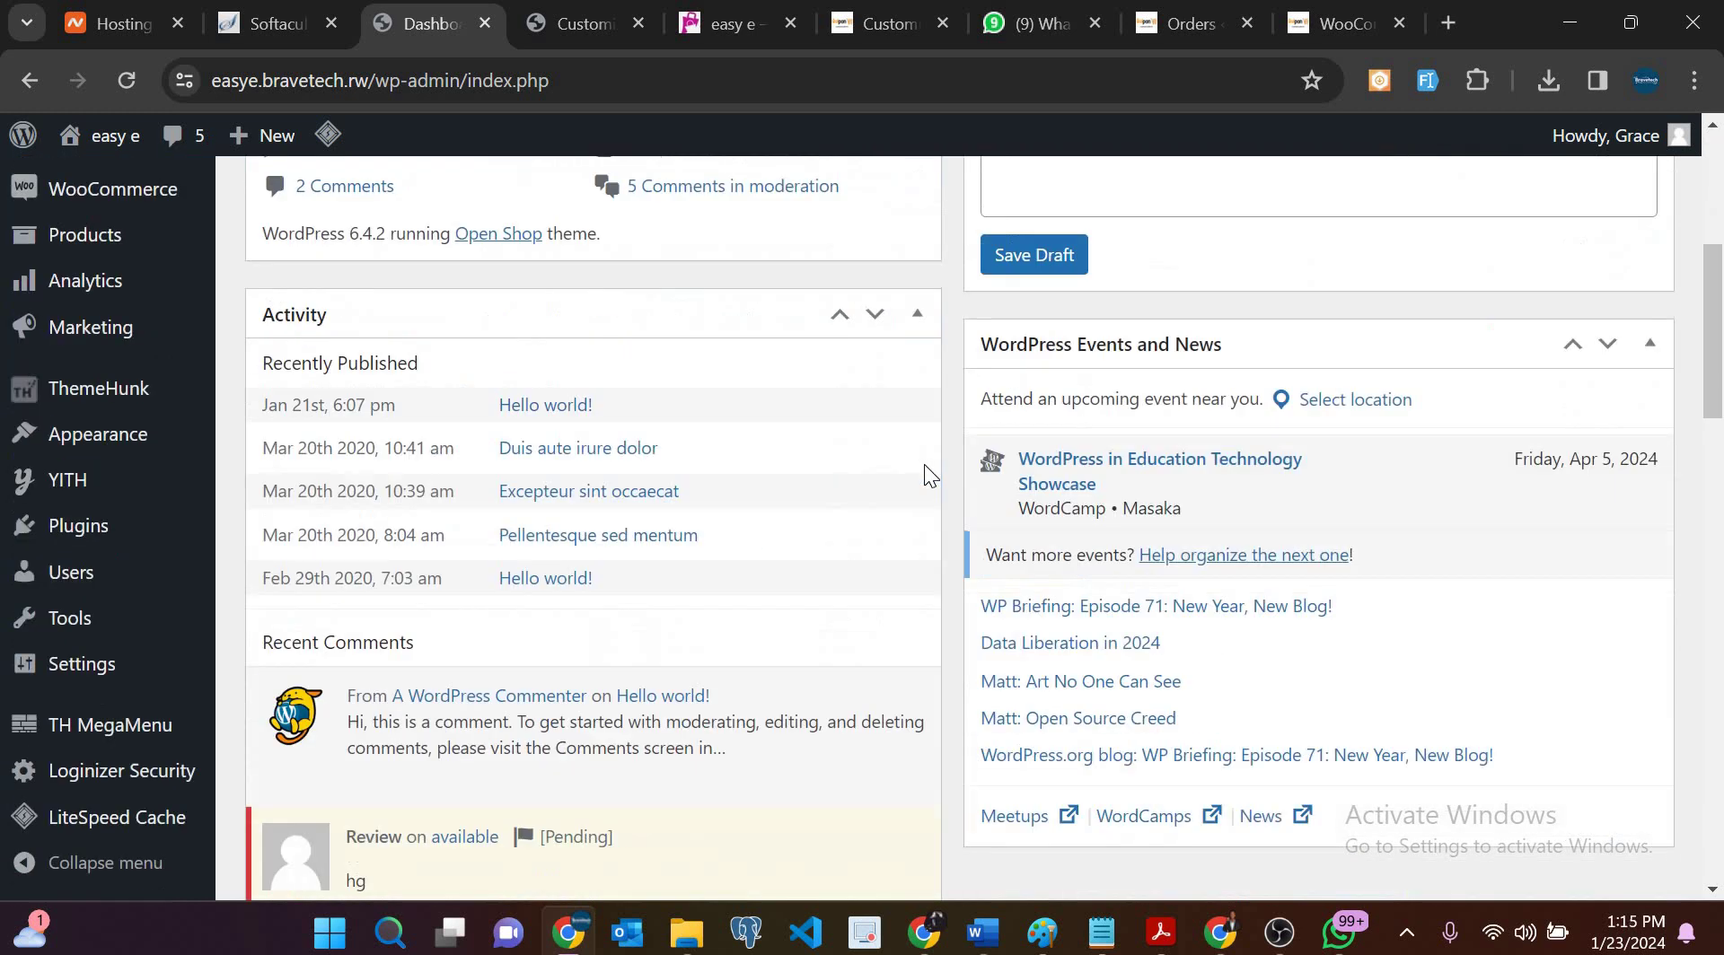
scroll(924, 465, "up", 10)
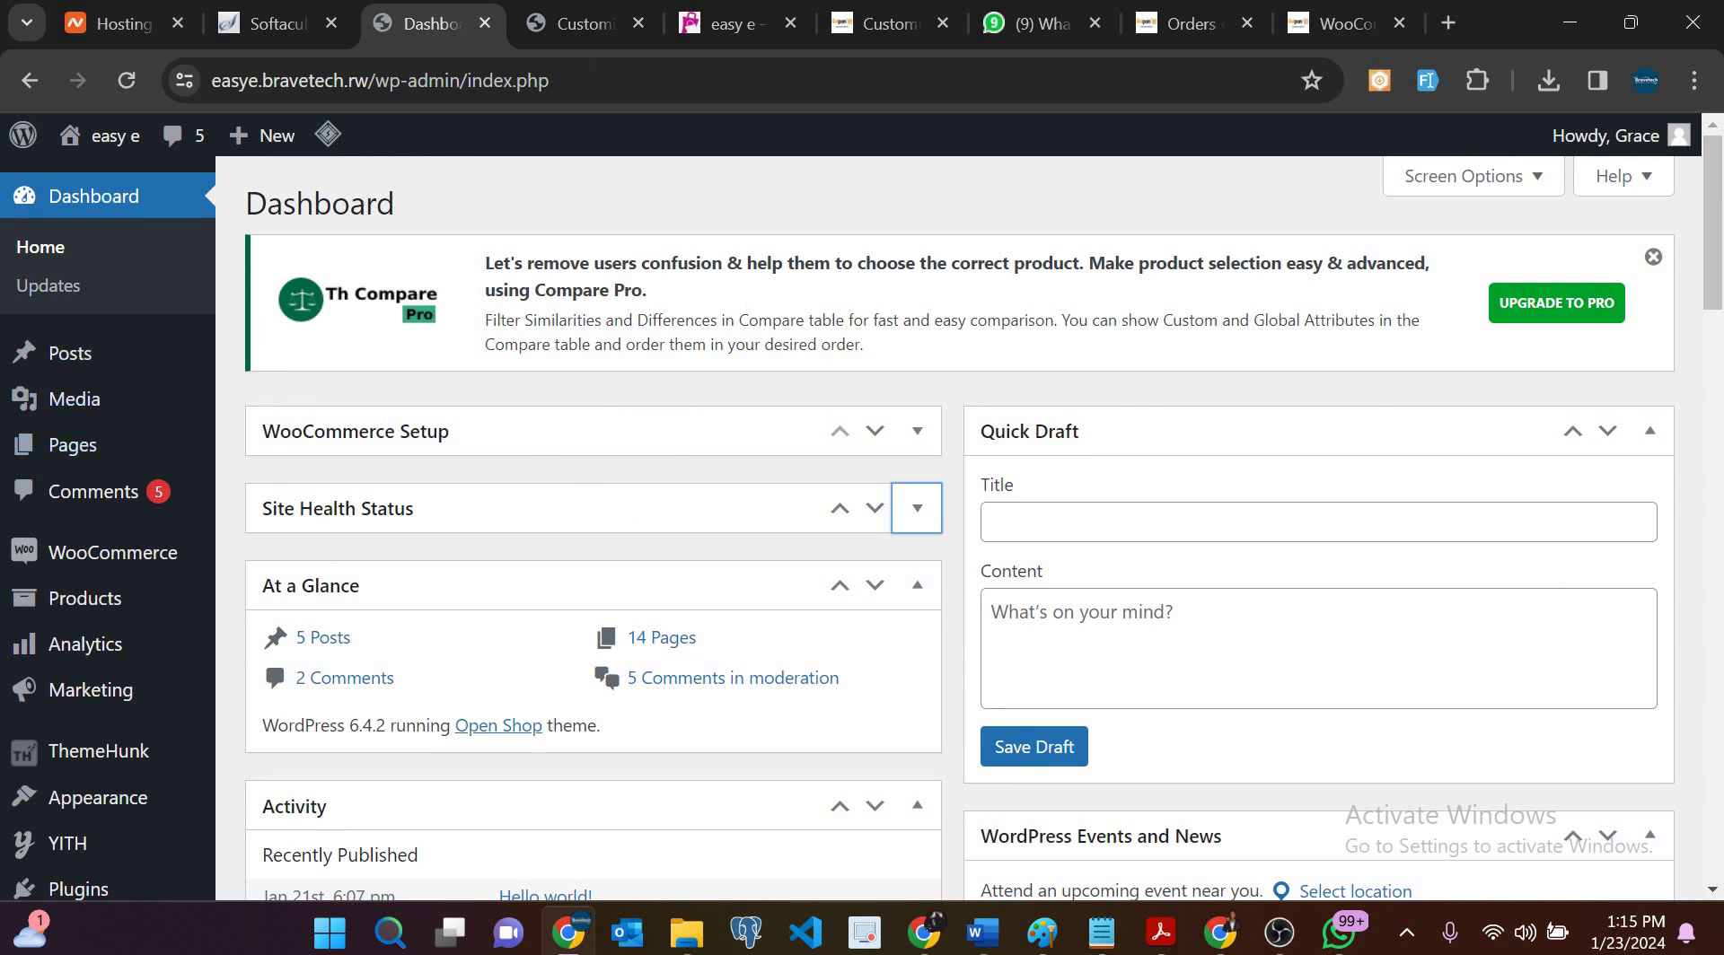
Step: Look through the shop home page from header to footer credit, and reload the page
left_click(708, 23)
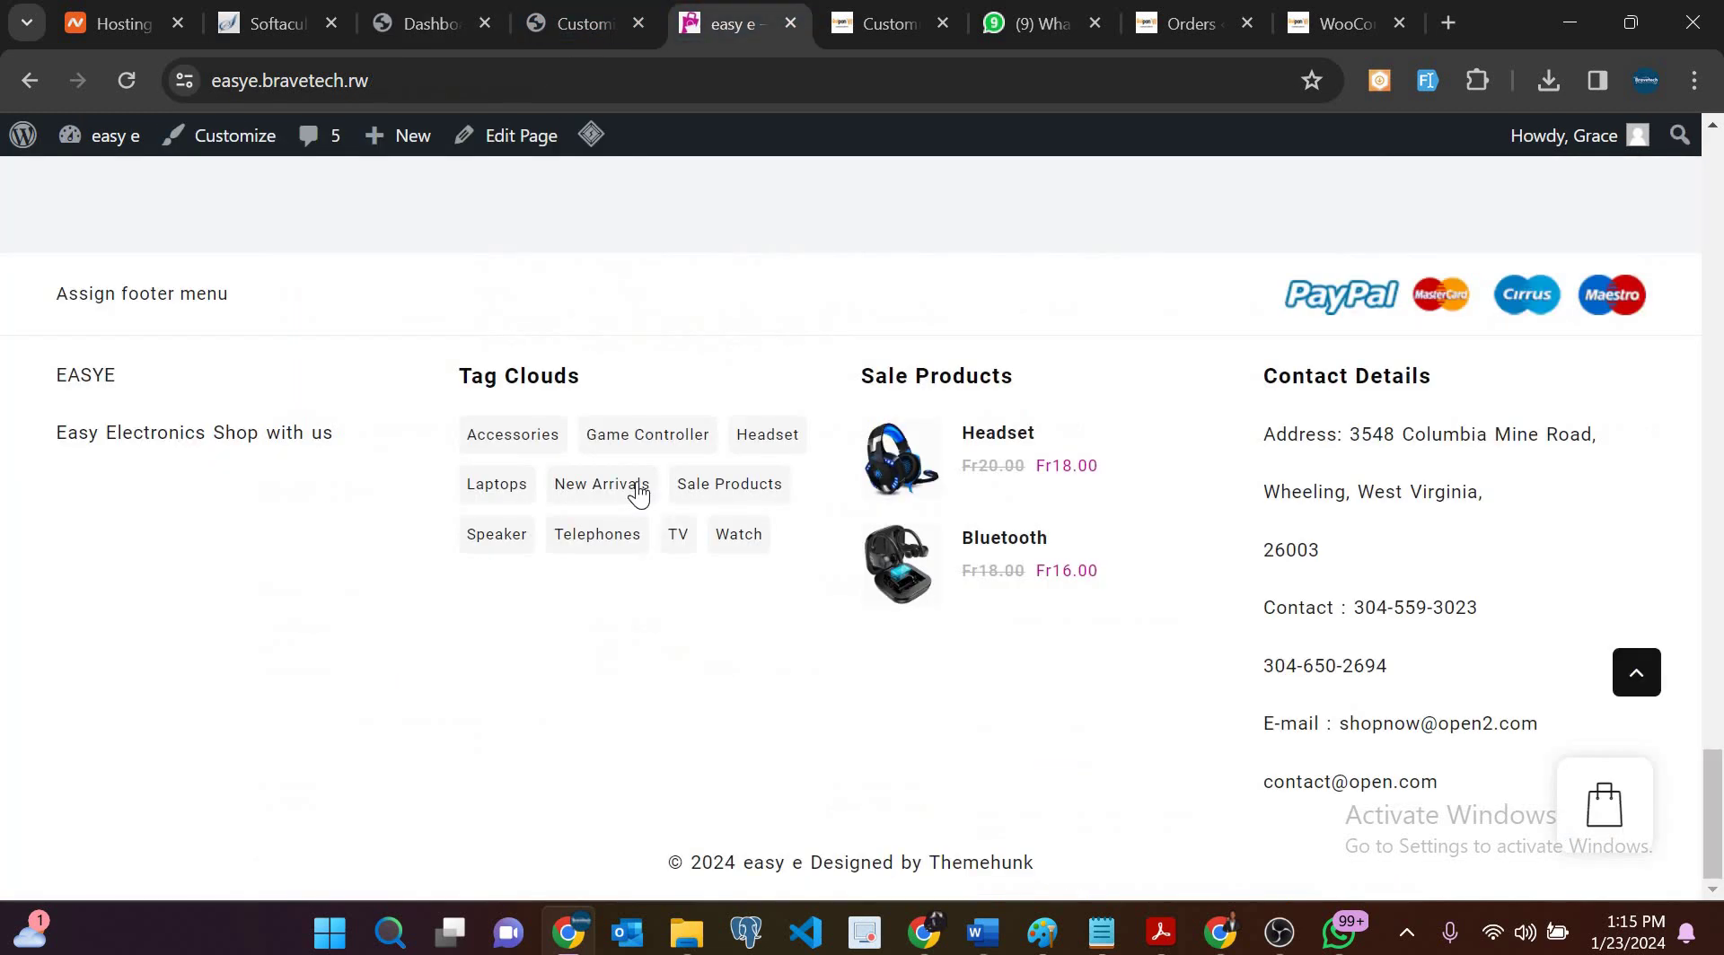
scroll(639, 494, "up", 5)
scroll(638, 485, "up", 5)
scroll(638, 485, "down", 3)
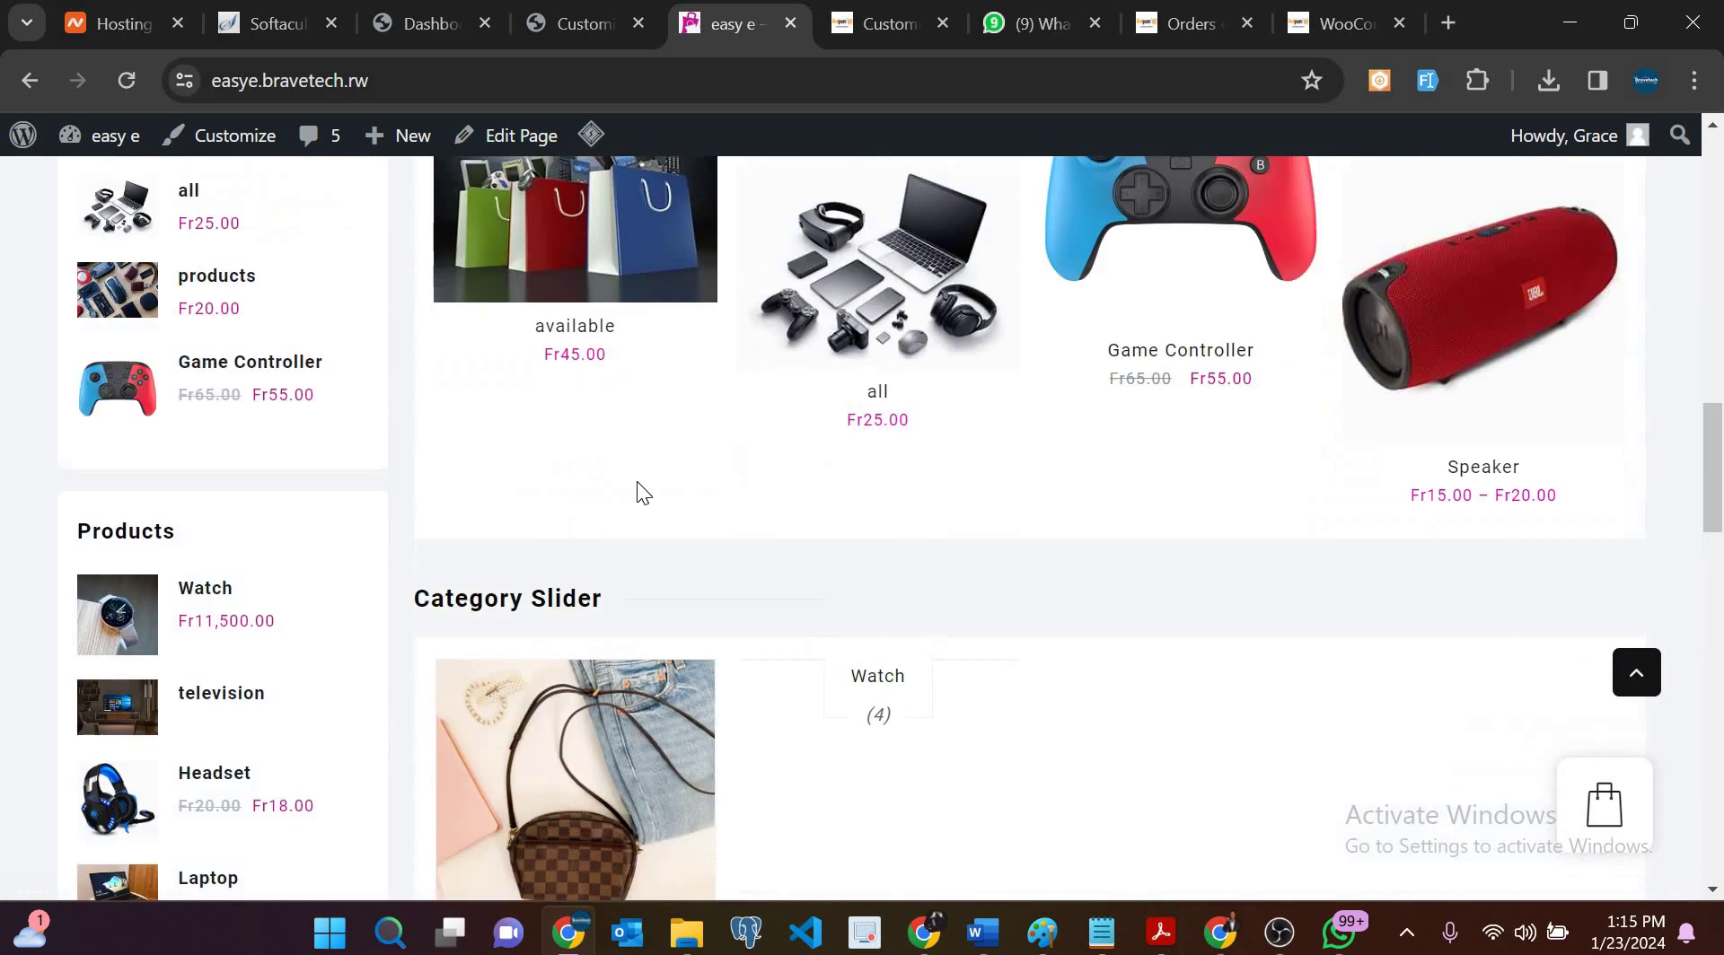
scroll(637, 485, "up", 10)
scroll(637, 485, "down", 10)
scroll(338, 547, "up", 10)
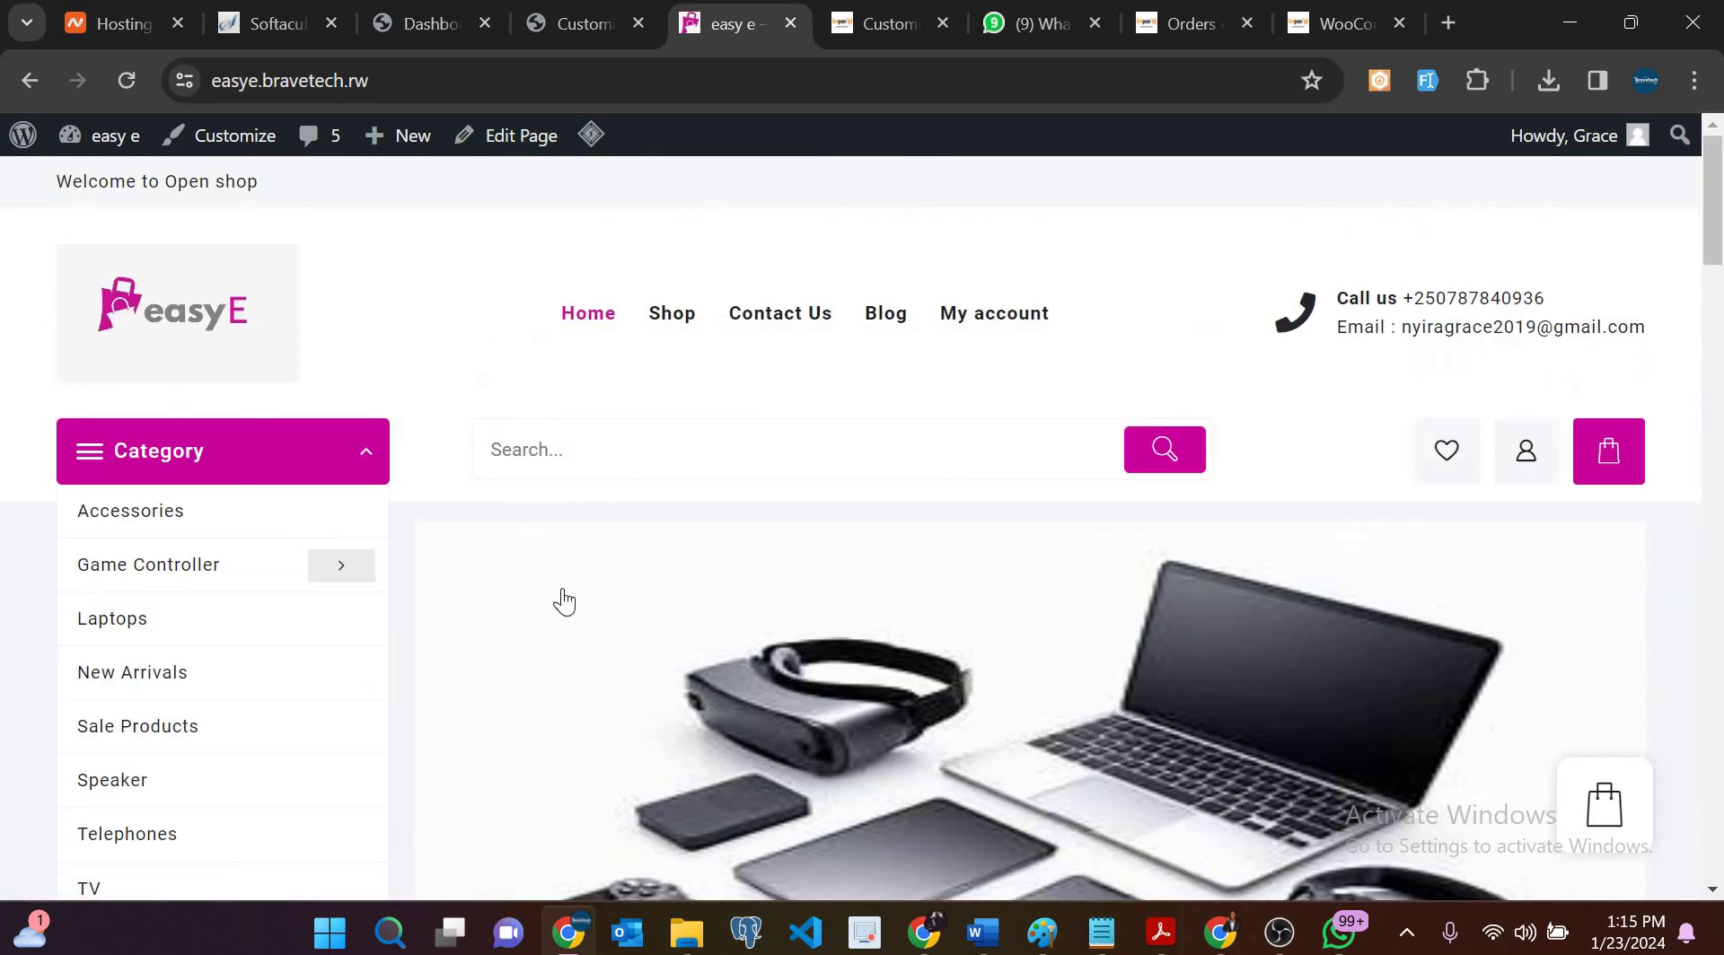
scroll(469, 678, "down", 10)
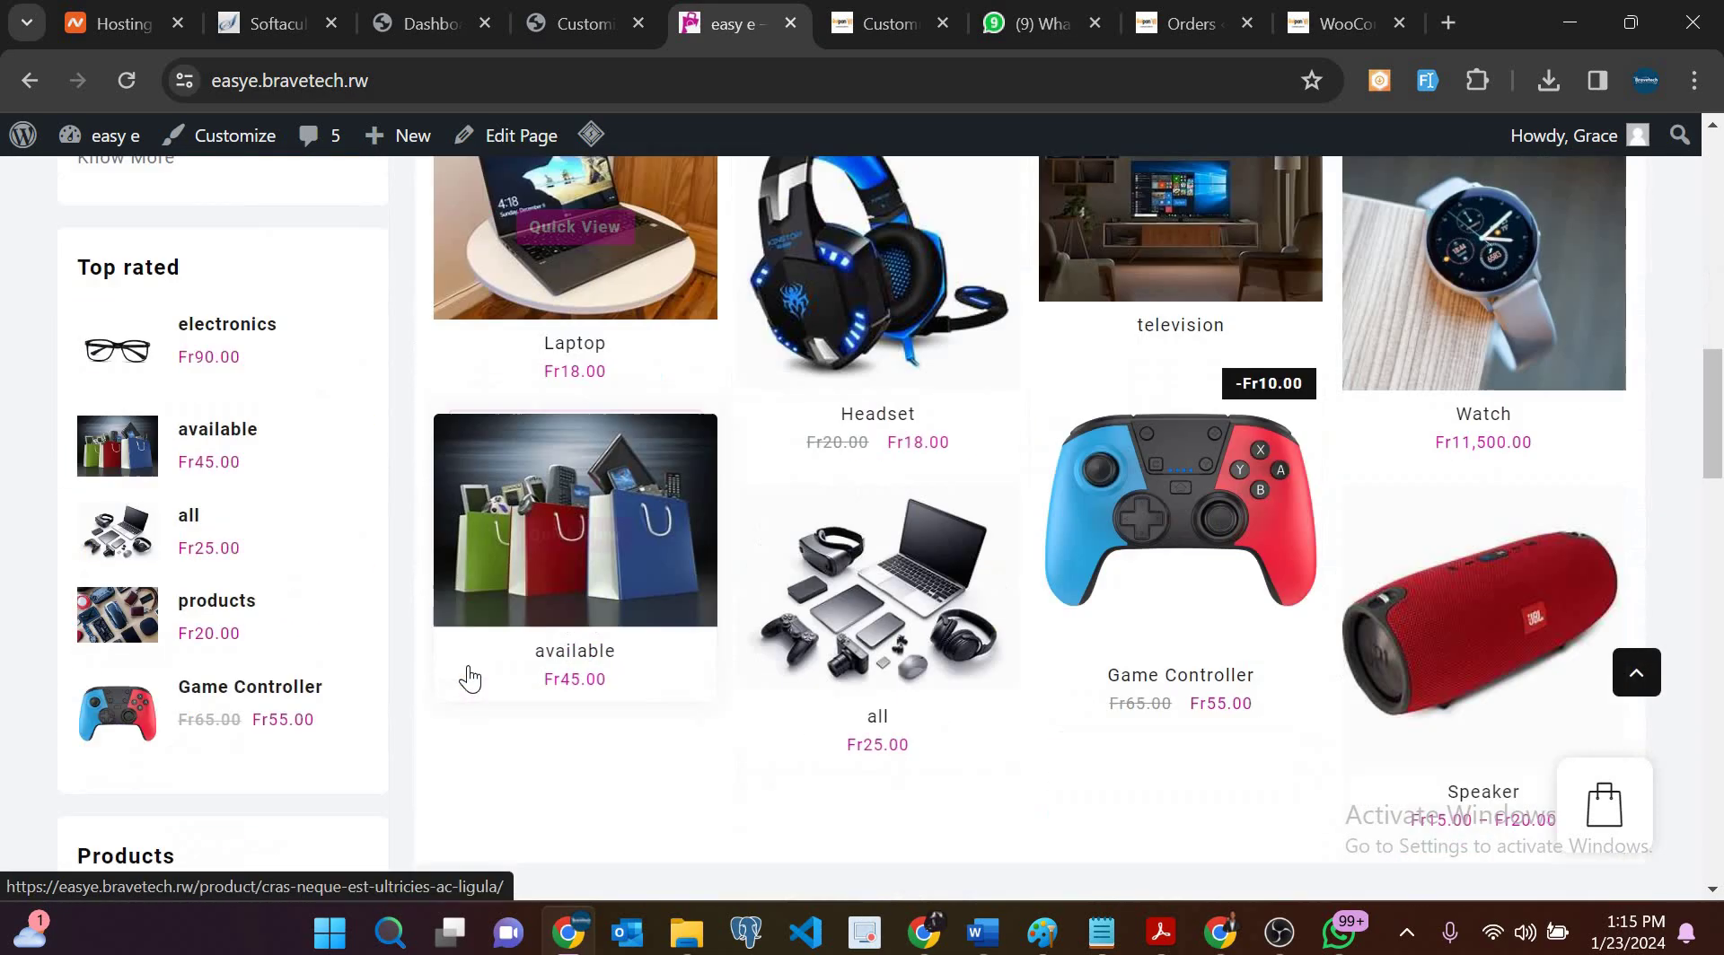
scroll(469, 669, "down", 10)
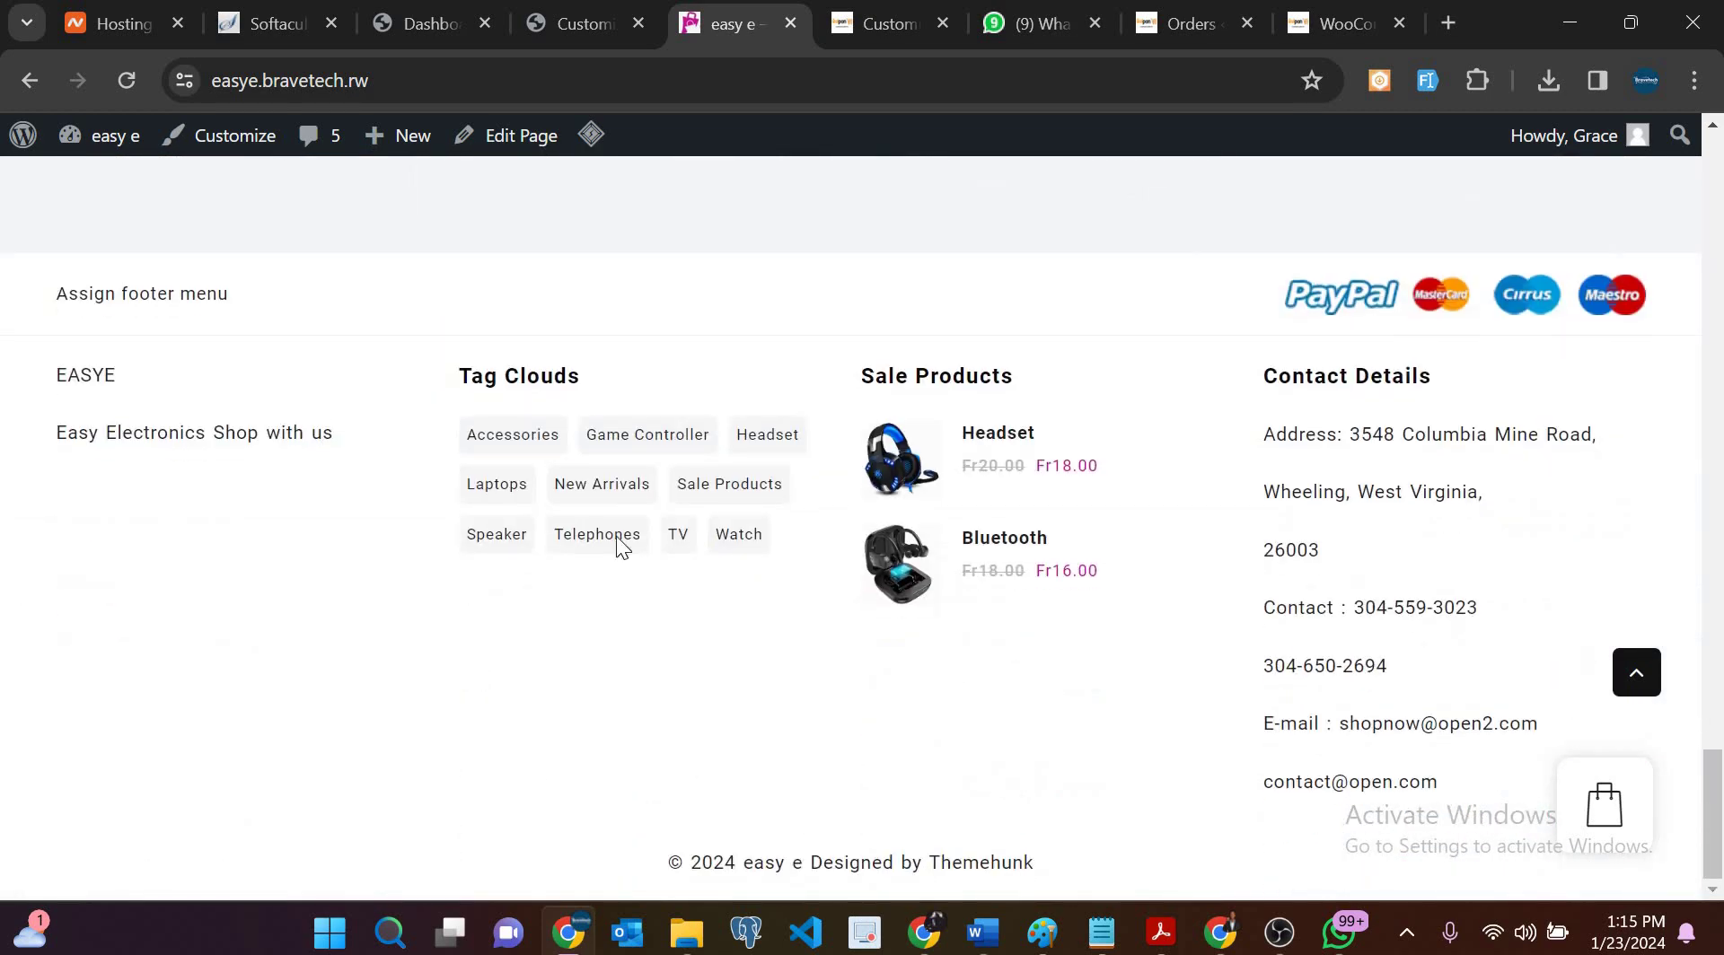
scroll(933, 379, "up", 15)
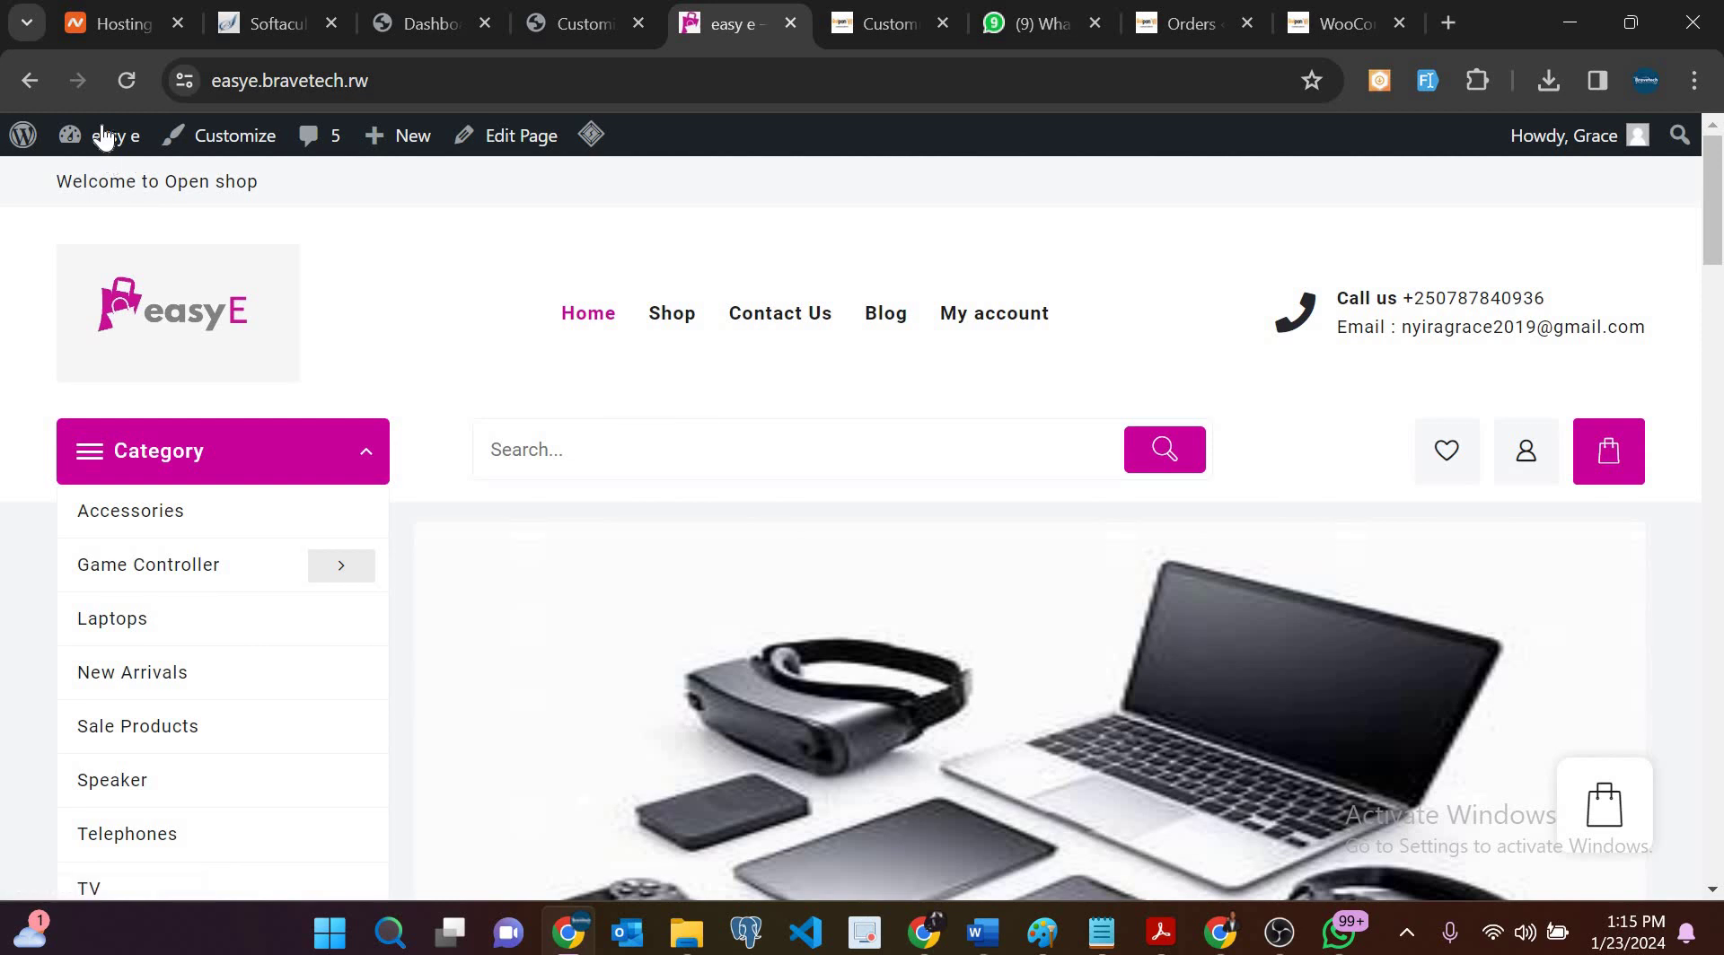
left_click(125, 83)
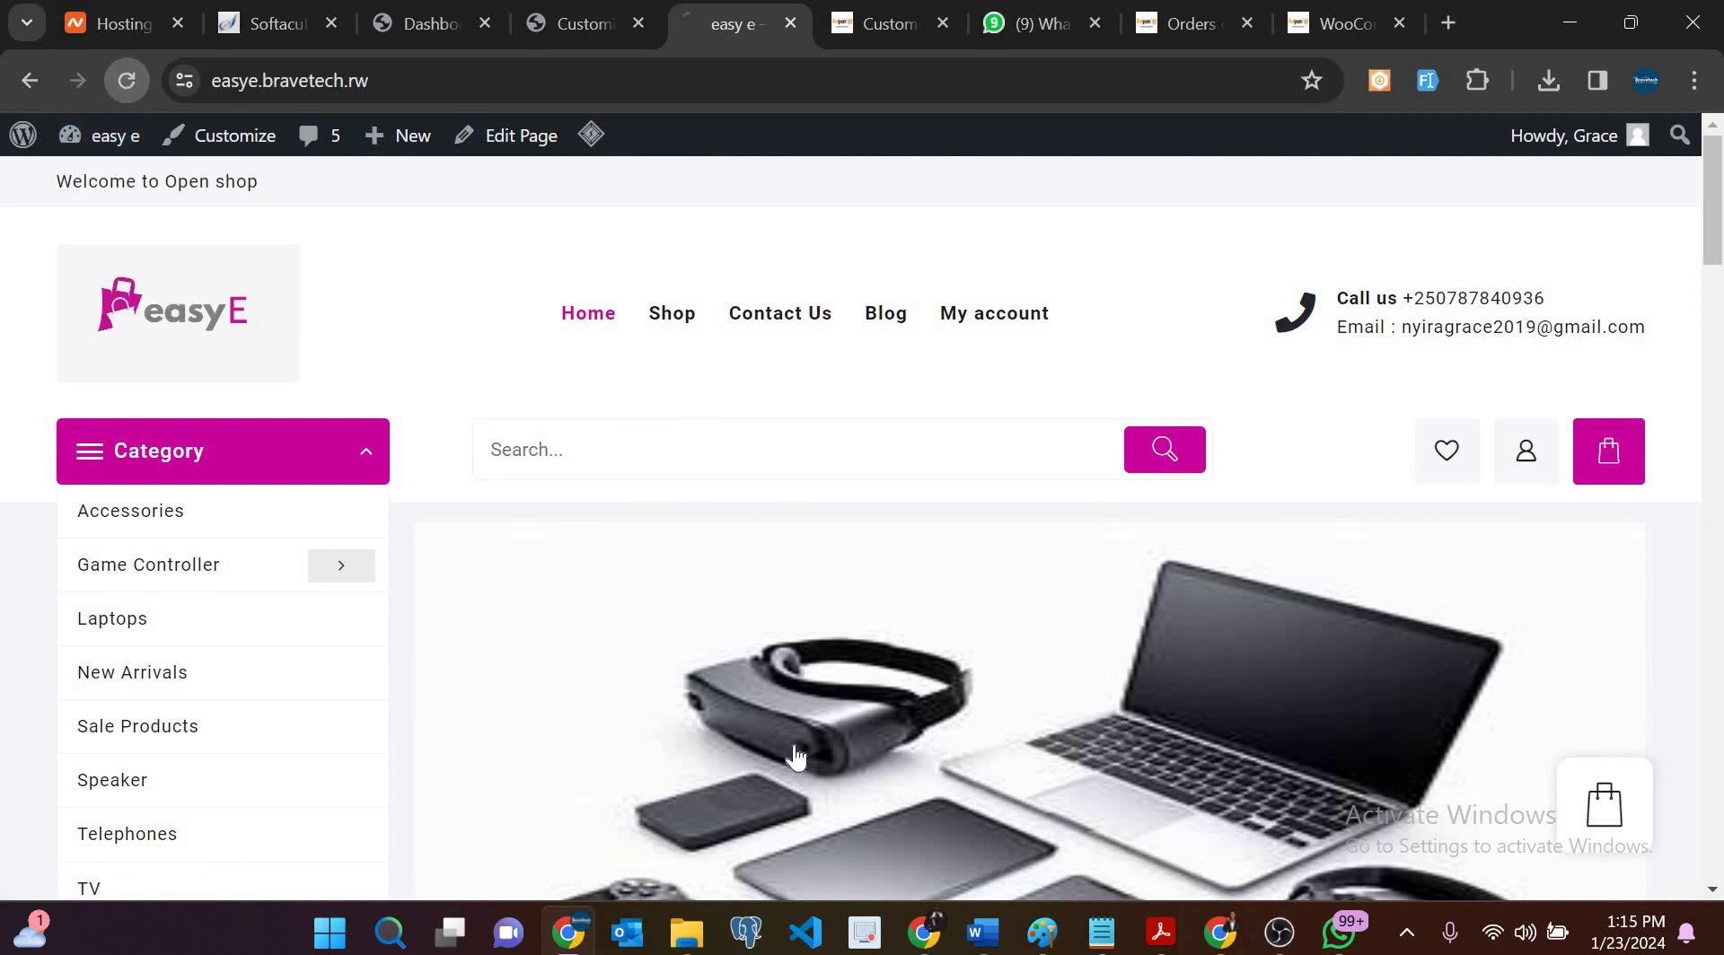